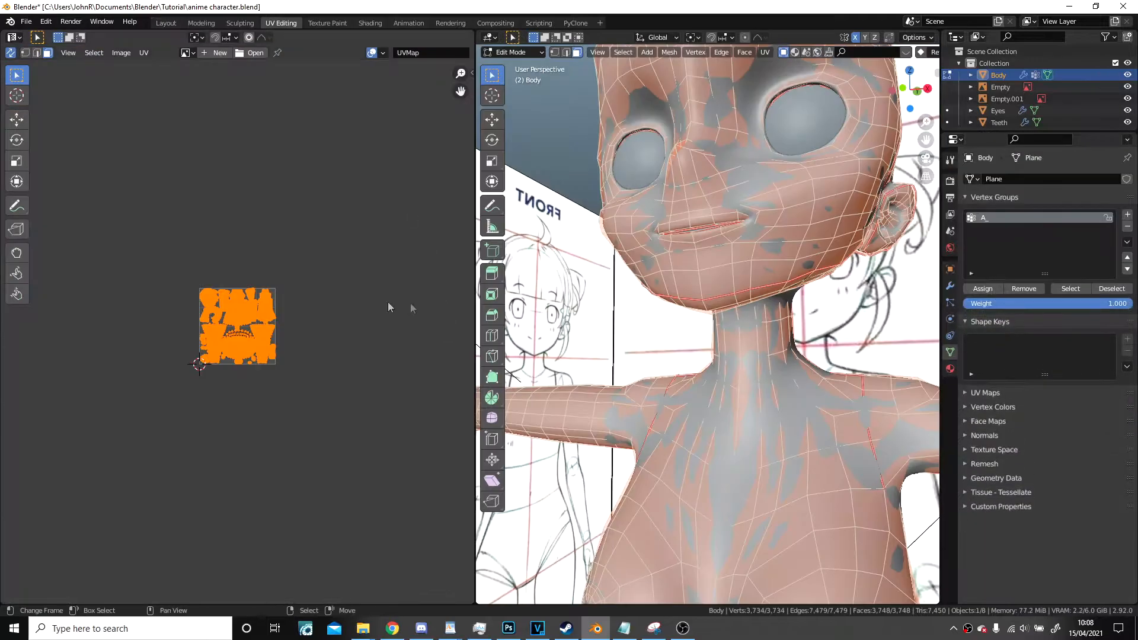
Examine the unwrapped UV islands of the body, including the face, mouth area and limbs.
scroll(293, 260, "up", 3)
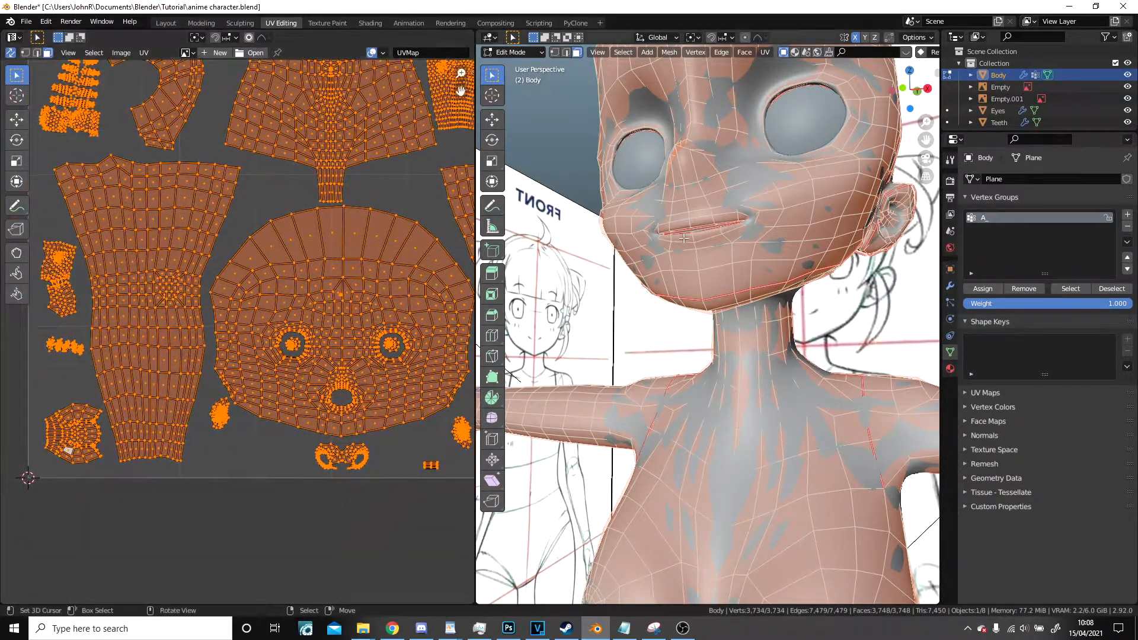
scroll(325, 314, "up", 2)
scroll(325, 313, "up", 5)
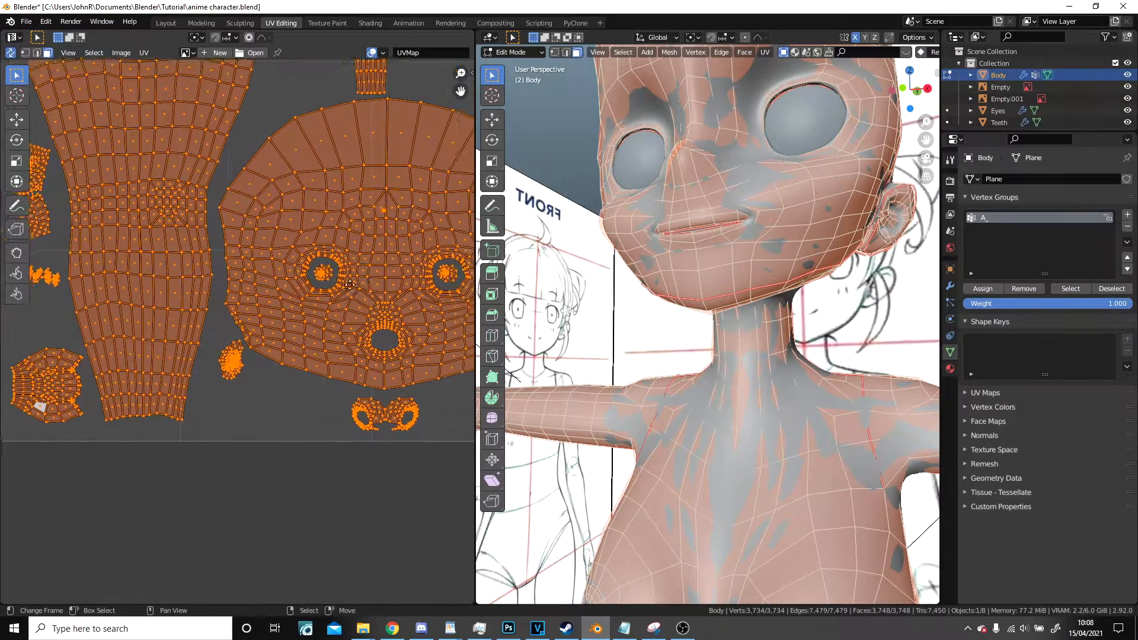
scroll(743, 198, "up", 1)
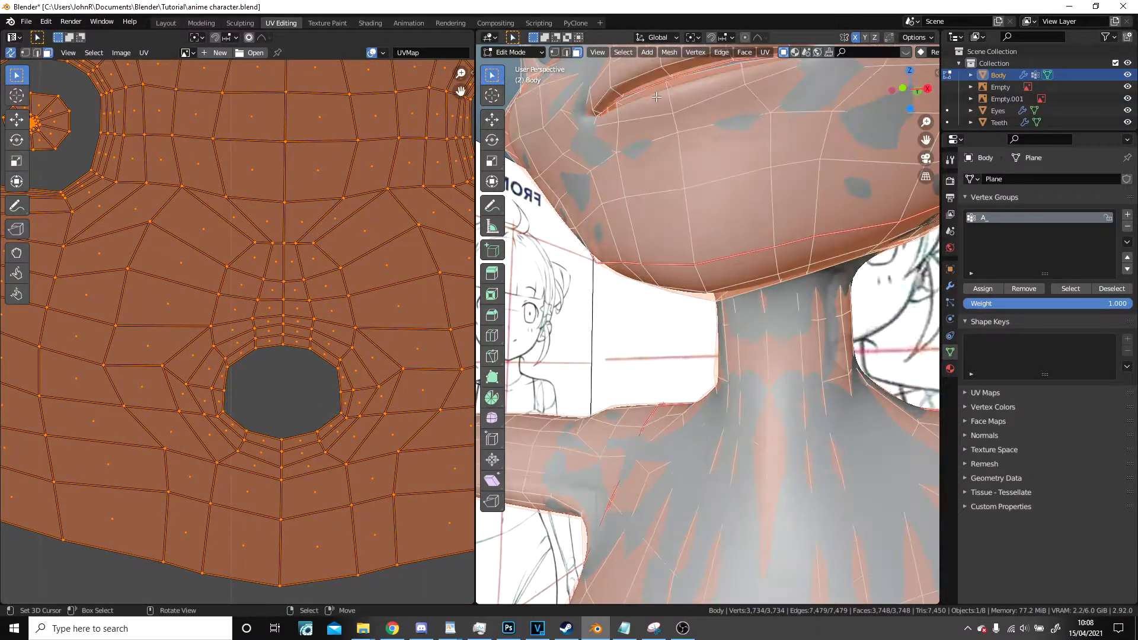
scroll(743, 198, "down", 1)
scroll(170, 361, "down", 4)
middle_click_drag(171, 361, 136, 336)
scroll(174, 422, "up", 2)
scroll(174, 422, "down", 3)
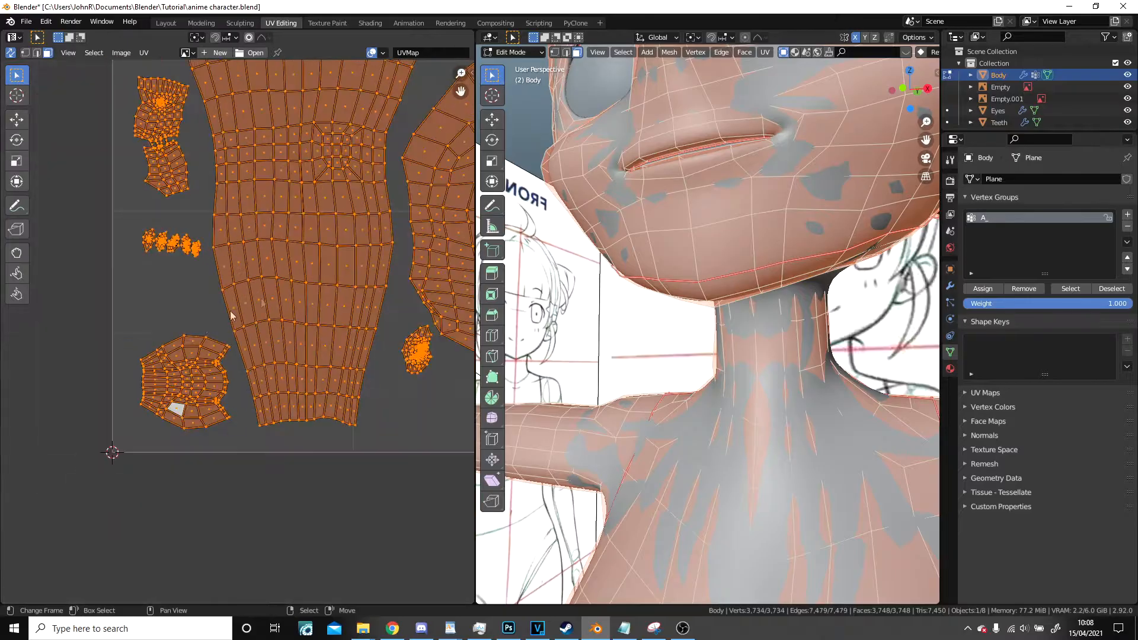
middle_click_drag(234, 314, 4, 419)
middle_click_drag(468, 419, 281, 391)
scroll(692, 157, "down", 1)
Leave mesh editing and view the character through the camera in the Layout workspace.
middle_click_drag(692, 157, 811, 275)
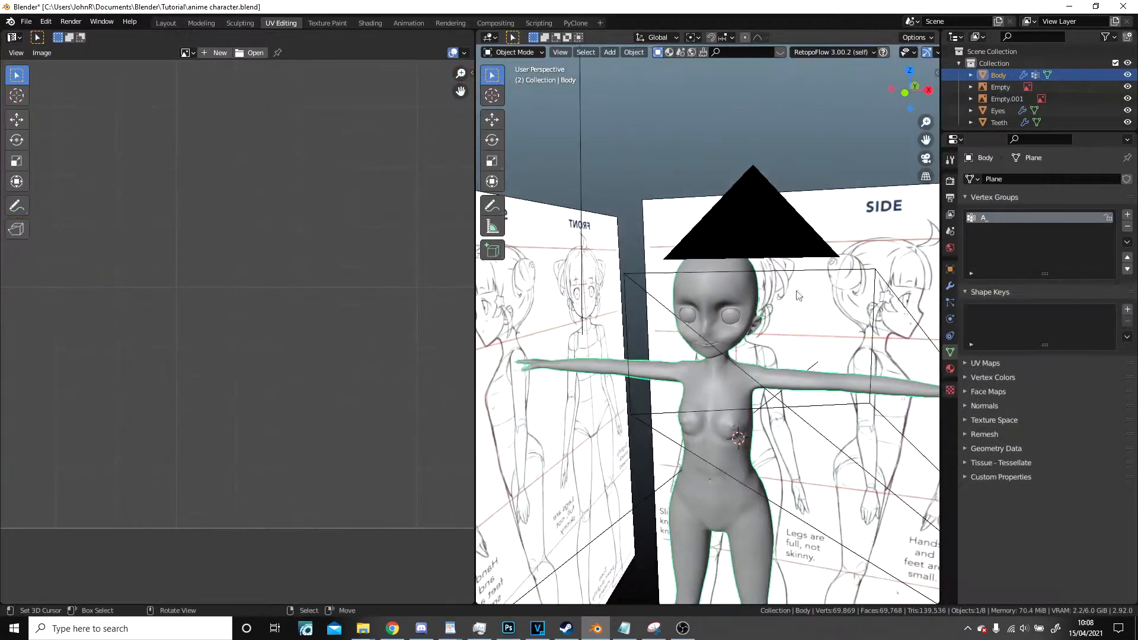
key("KP_0")
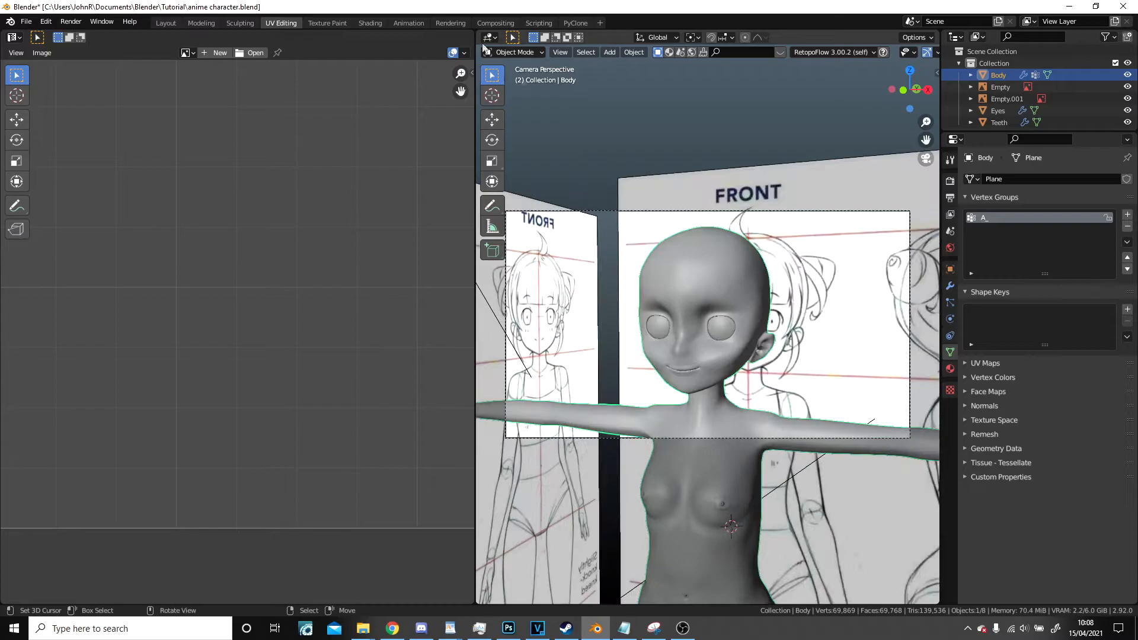
left_click(168, 24)
key("KP_0")
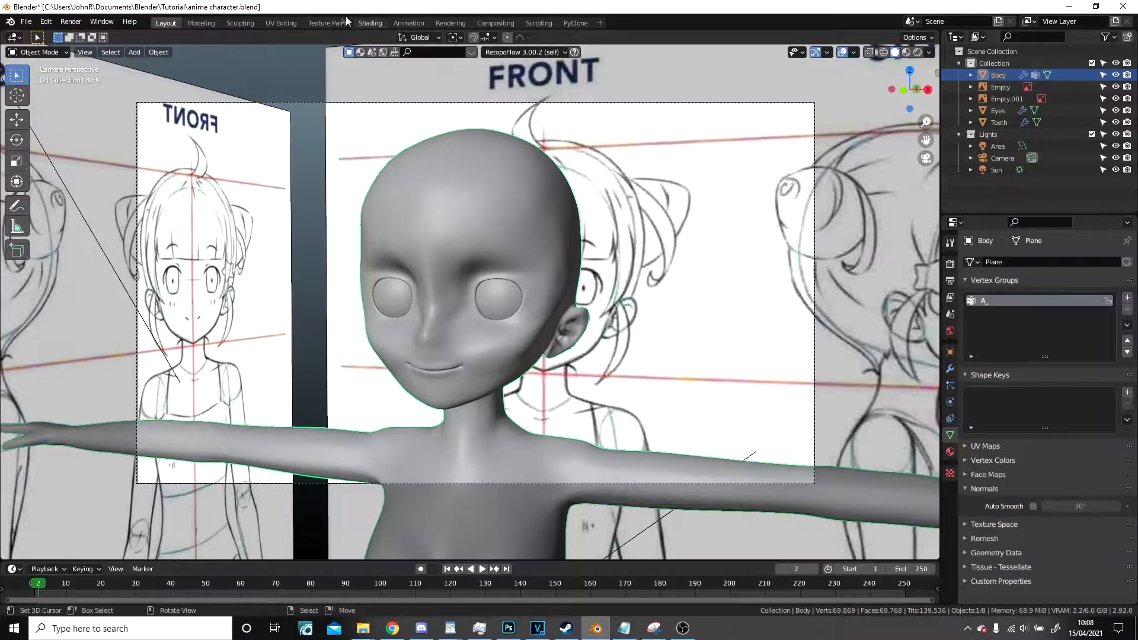
Open the Shading workspace and give the body material's base colour an Image Texture node with Mapping and Texture Coordinate nodes.
left_click(372, 23)
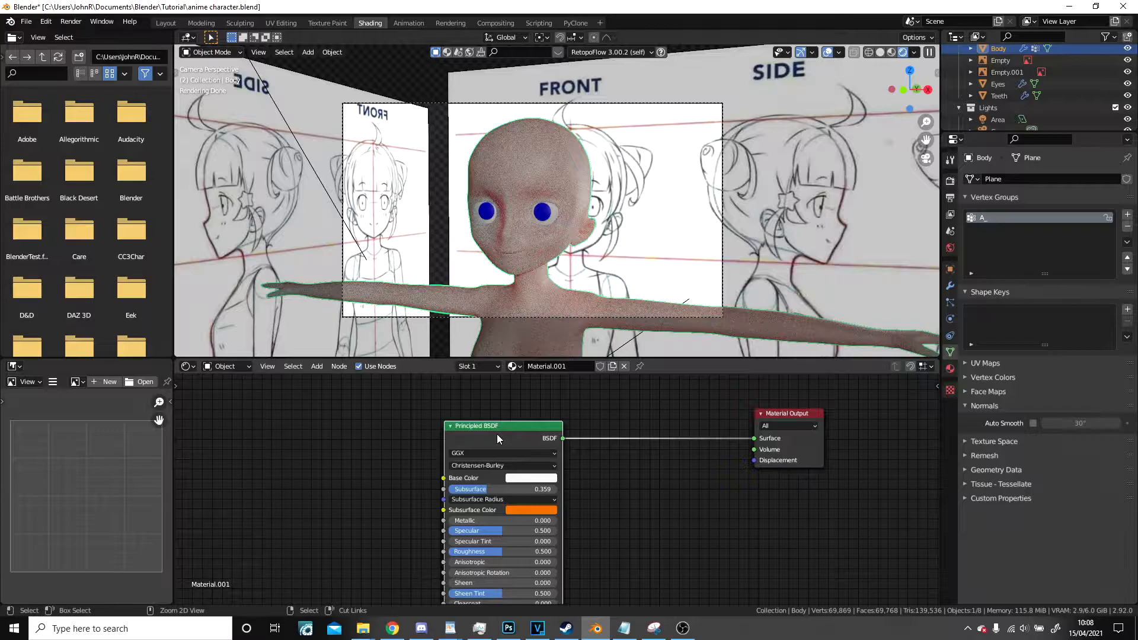
middle_click_drag(363, 442, 428, 435)
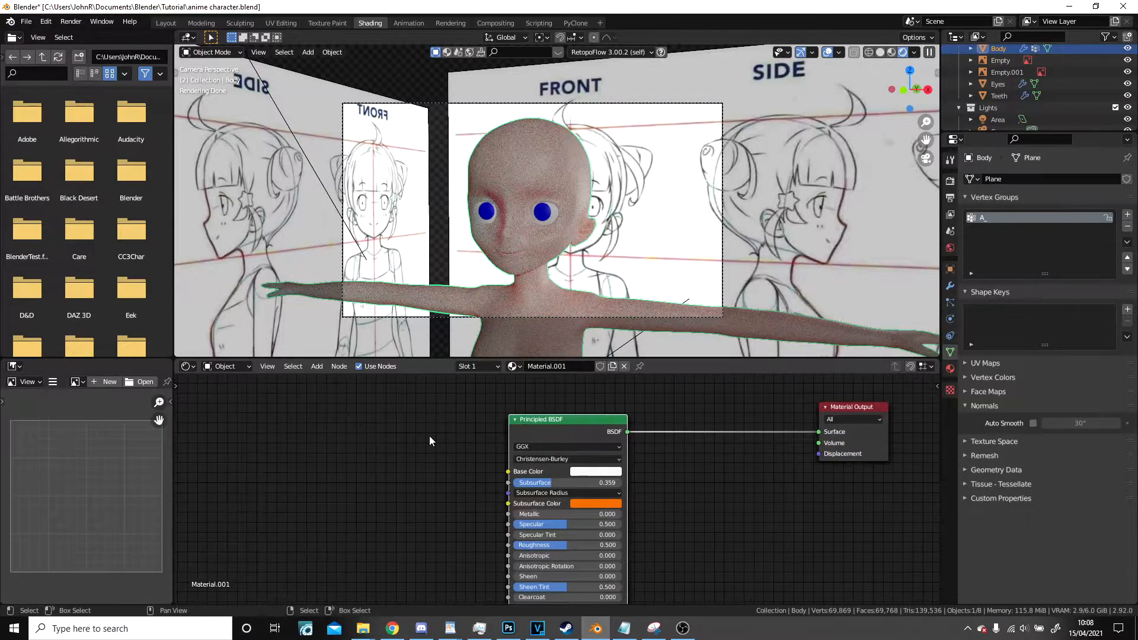
key("shift+a")
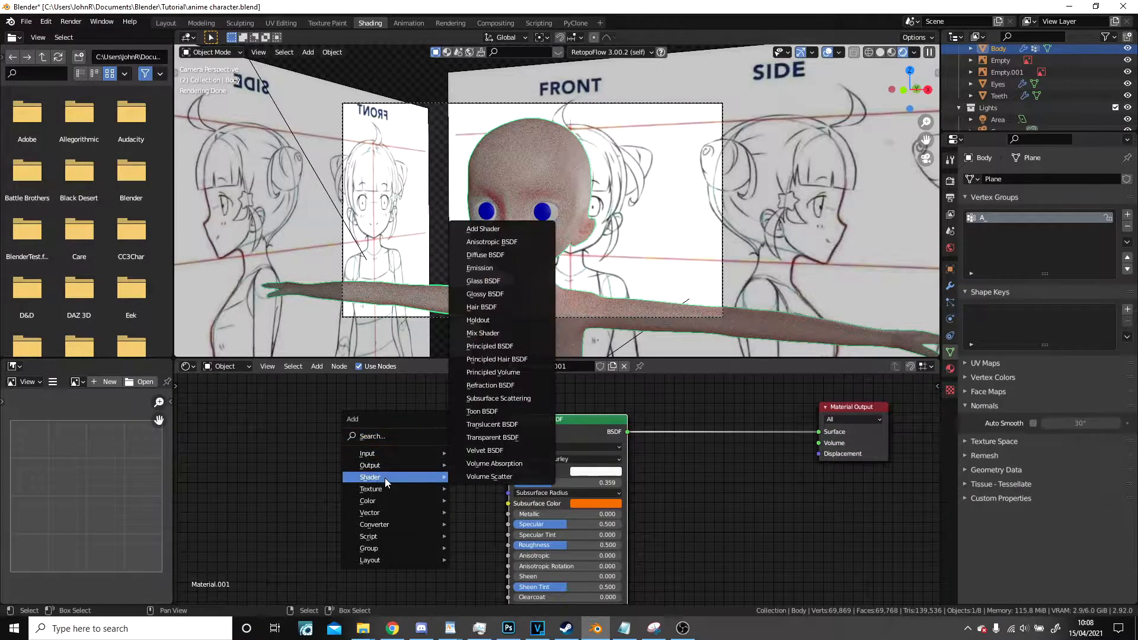
mouse_move(382, 489)
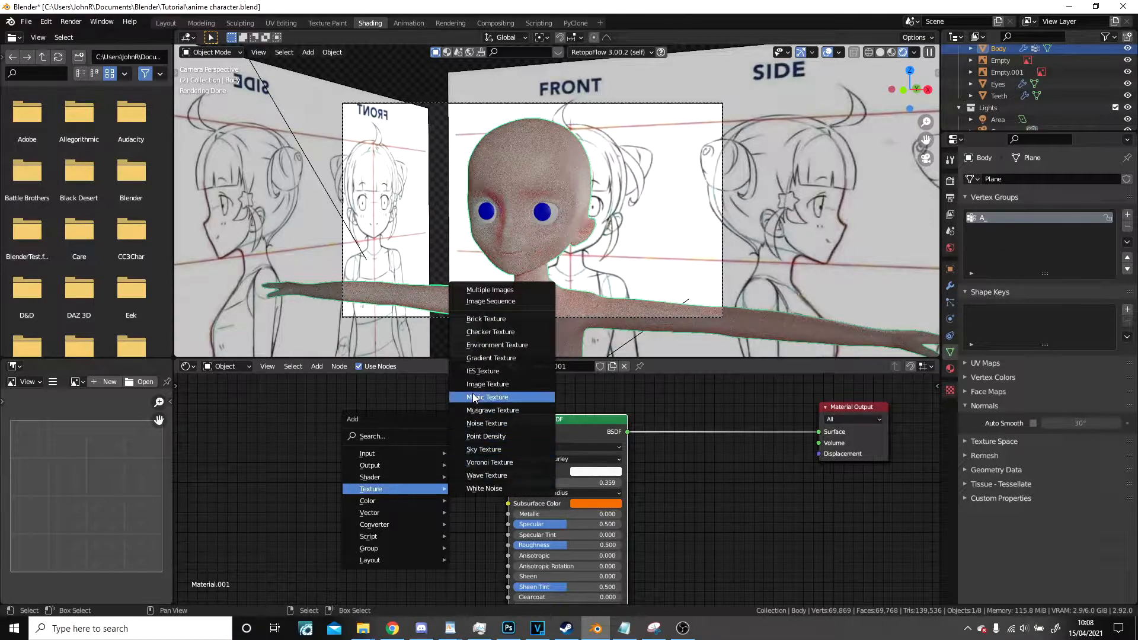
left_click(318, 366)
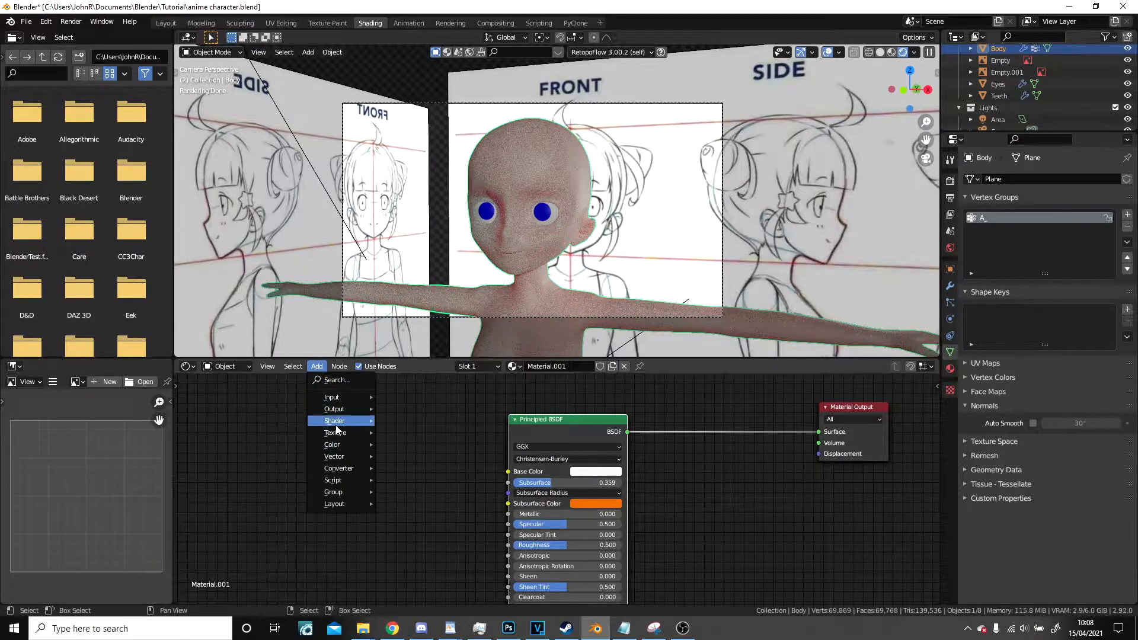
key("ctrl+t")
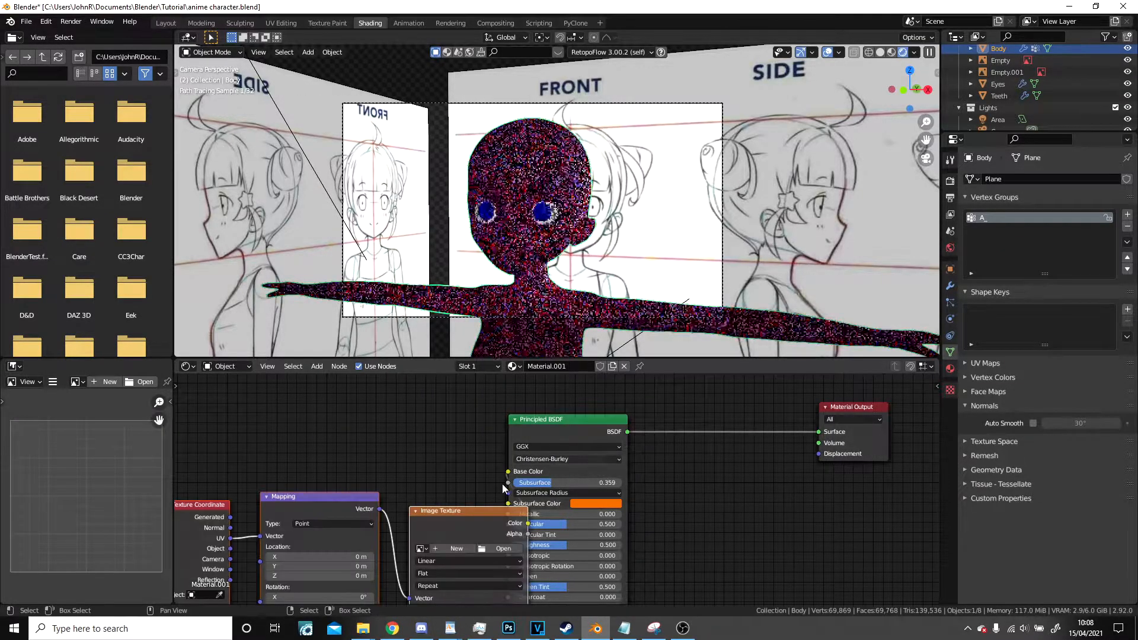
scroll(542, 540, "up", 3)
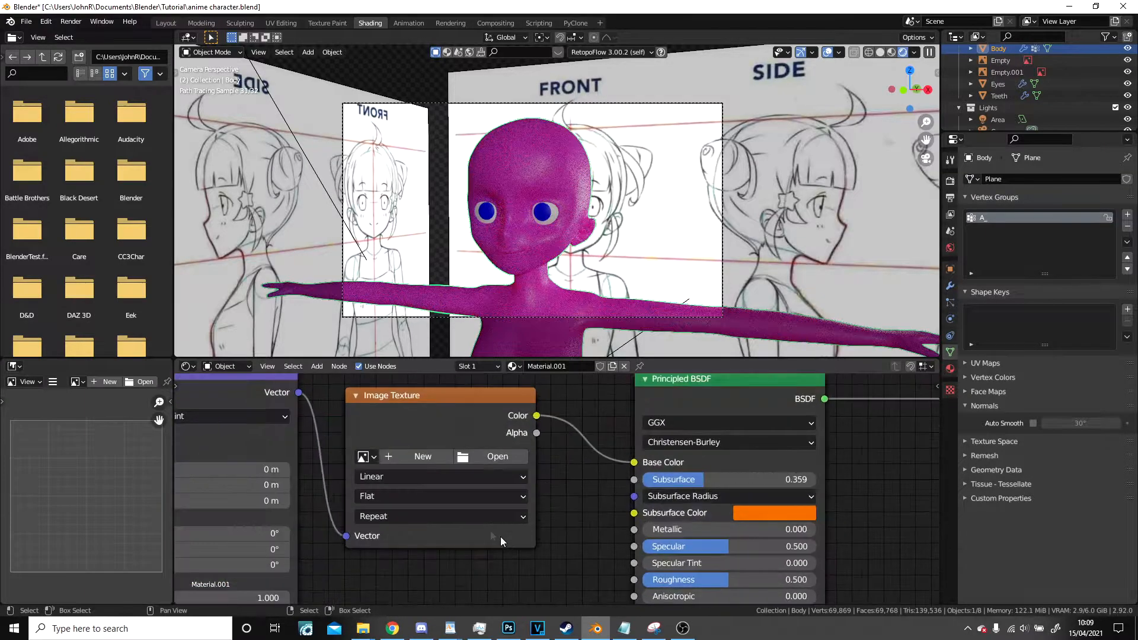
Start a new 2048 by 2048 px image in the Image Texture node and name it TextureBody.
left_click(435, 460)
left_click(476, 497)
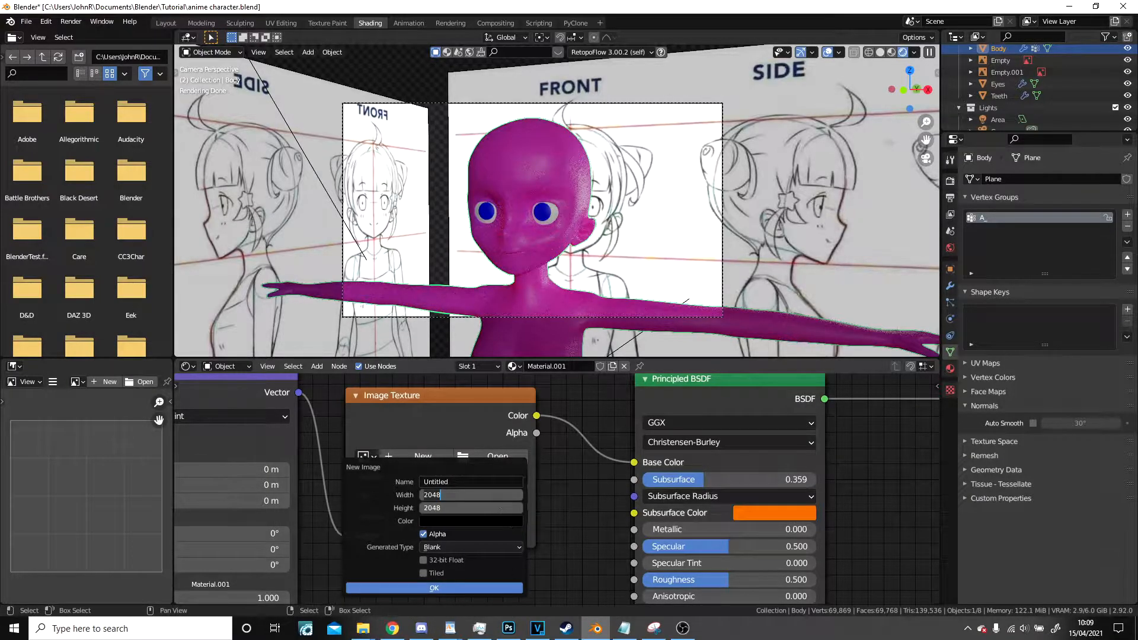
key("Return")
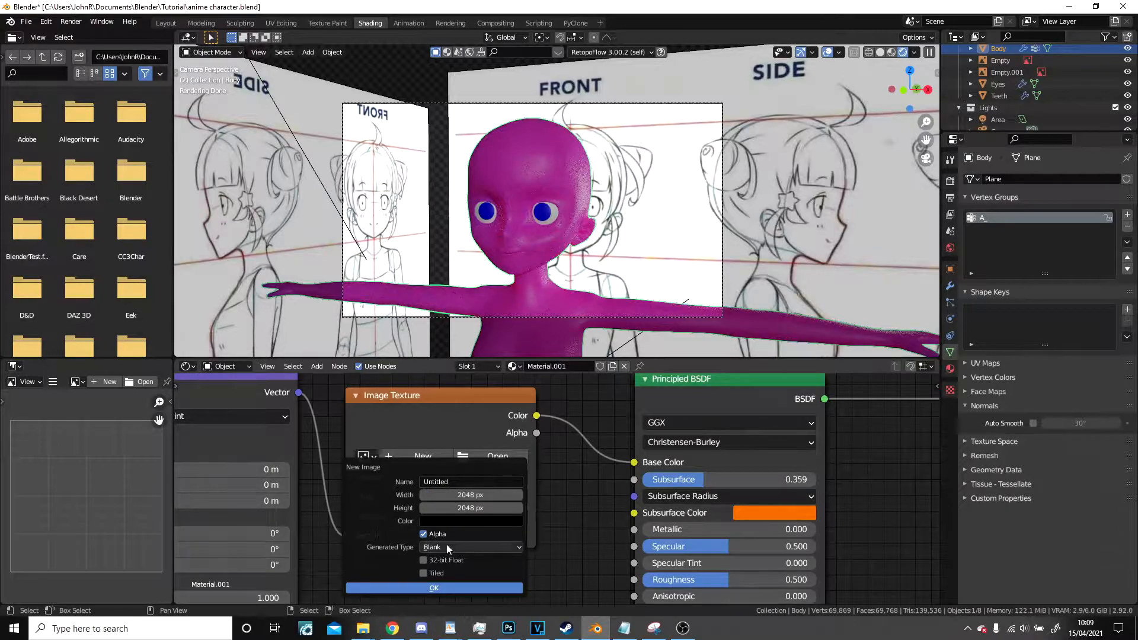
left_click(454, 480)
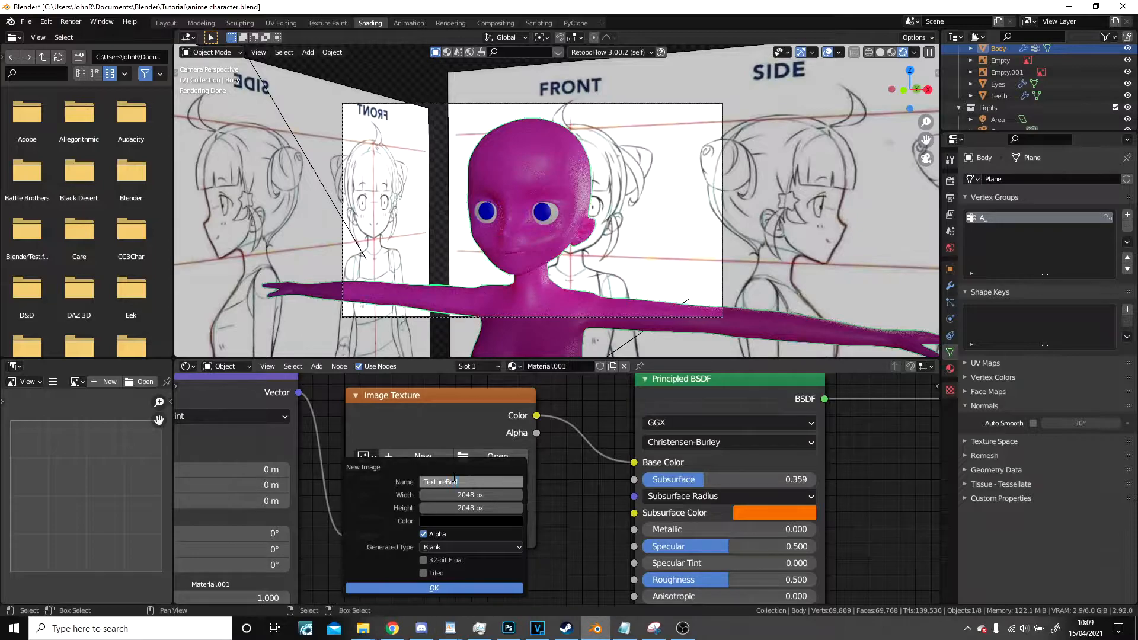
Set the new image's fill to a light peach skin colour and create it.
left_click(442, 520)
left_click(466, 409)
left_click_drag(523, 385, 522, 351)
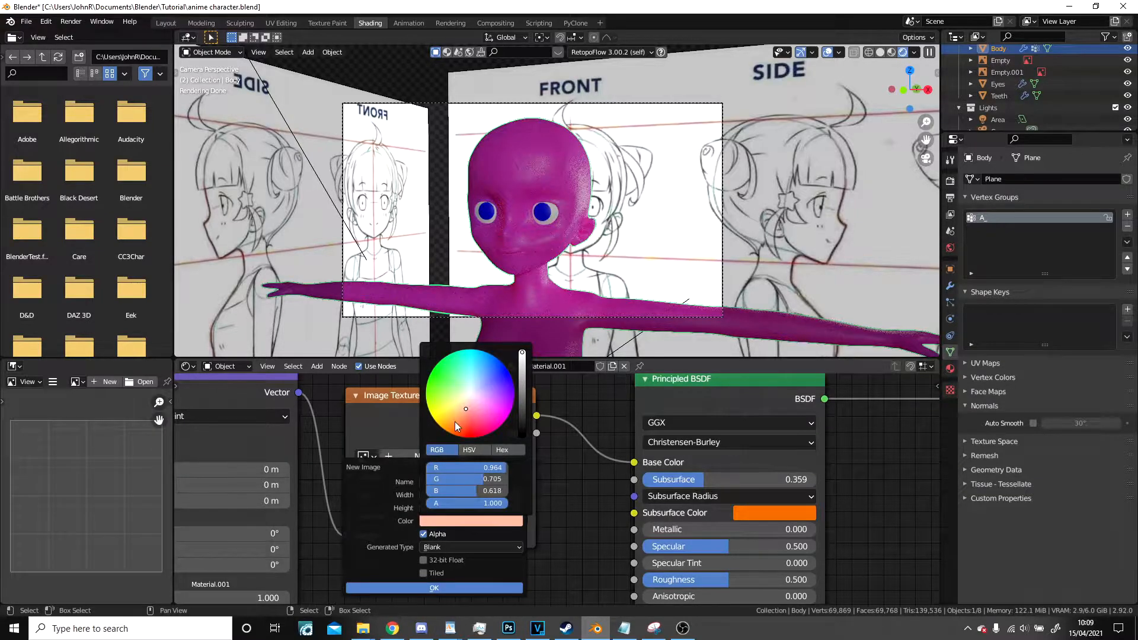
left_click_drag(467, 408, 464, 409)
left_click(461, 588)
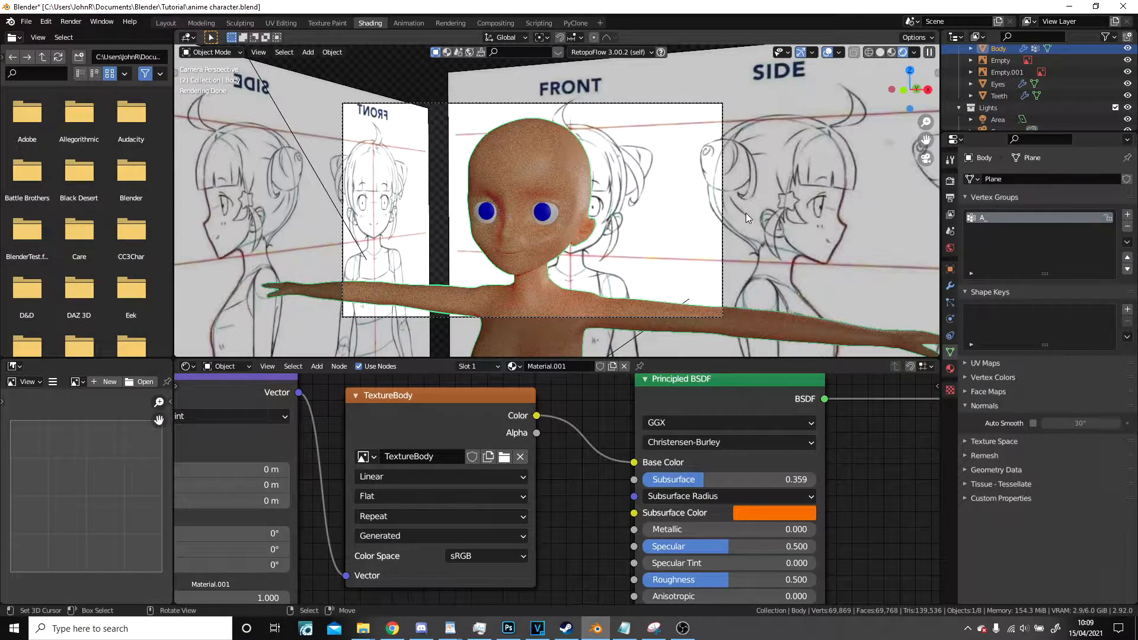
Set the body material's Subsurface to 0 and change the render engine to Eevee.
left_click_drag(731, 479, 584, 510)
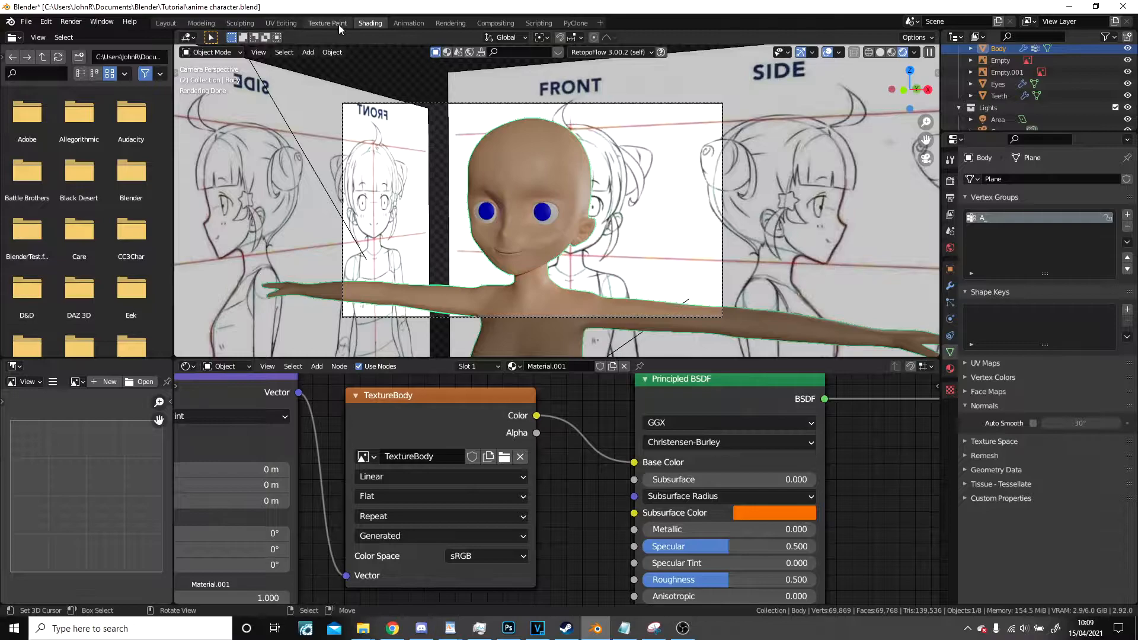
left_click(951, 180)
left_click(1083, 179)
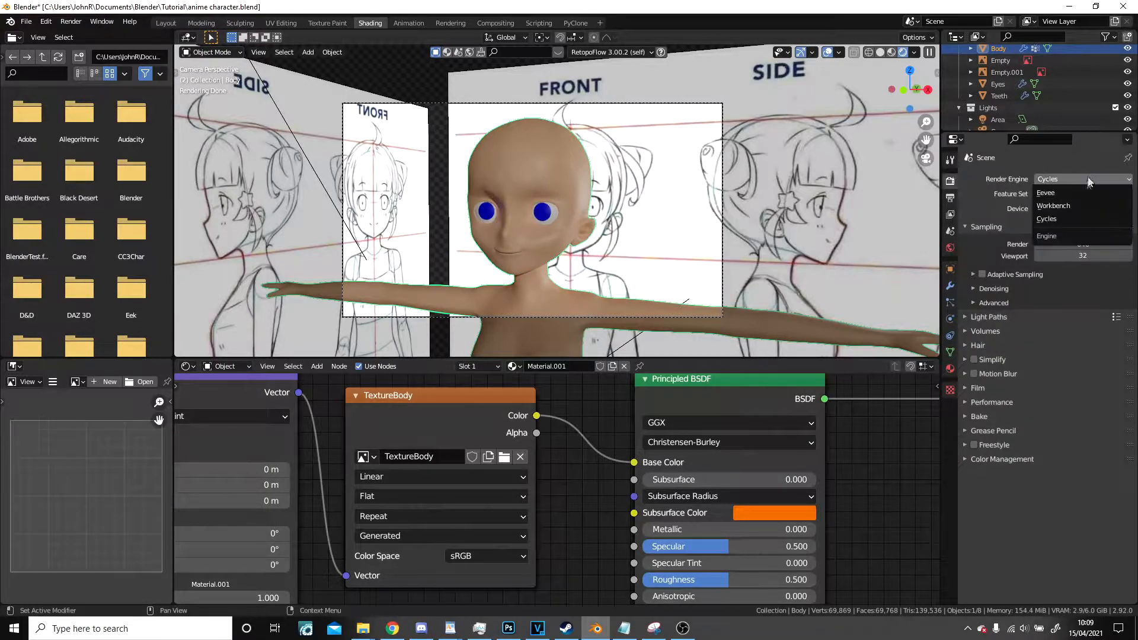
left_click(1047, 198)
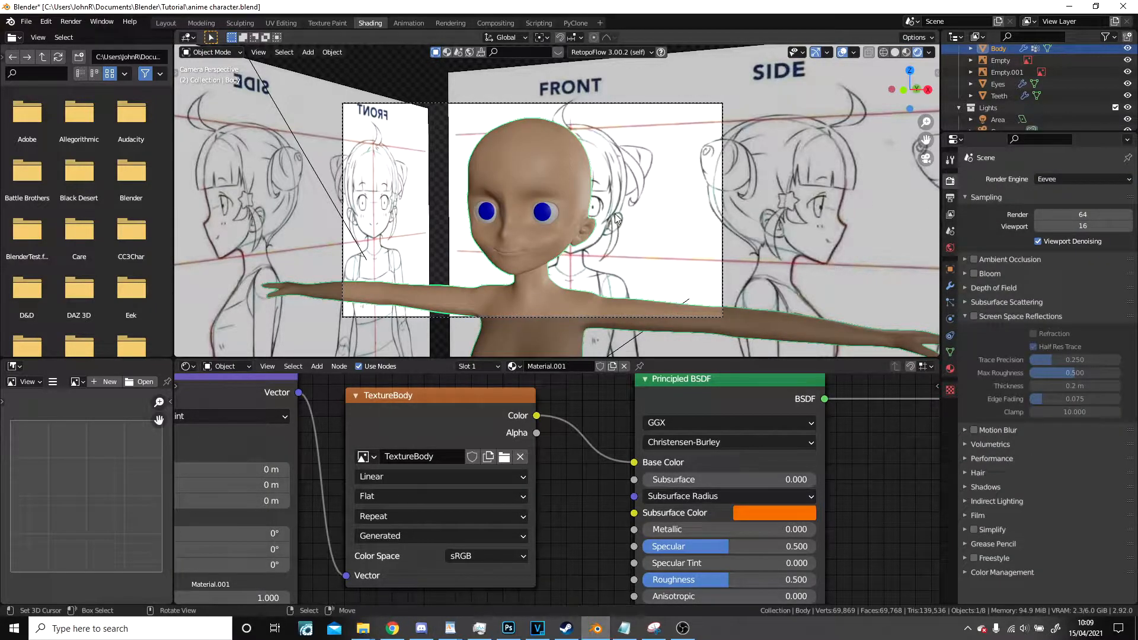
Change the viewport to solid shading and open the Texture Paint workspace with the character seen through the camera.
left_click(895, 52)
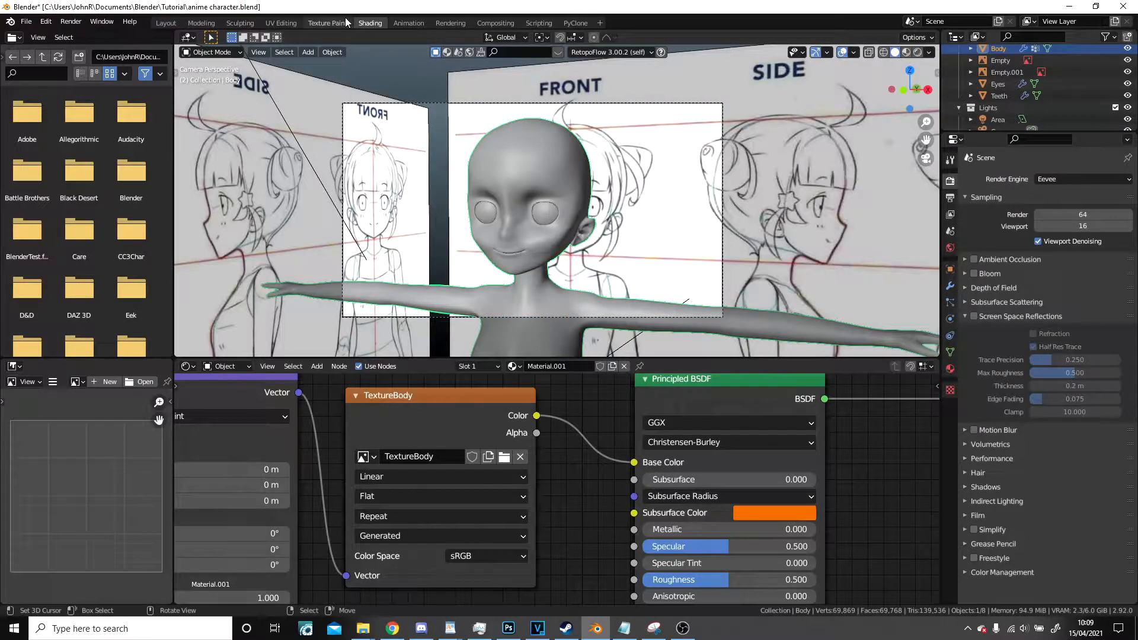
left_click(317, 22)
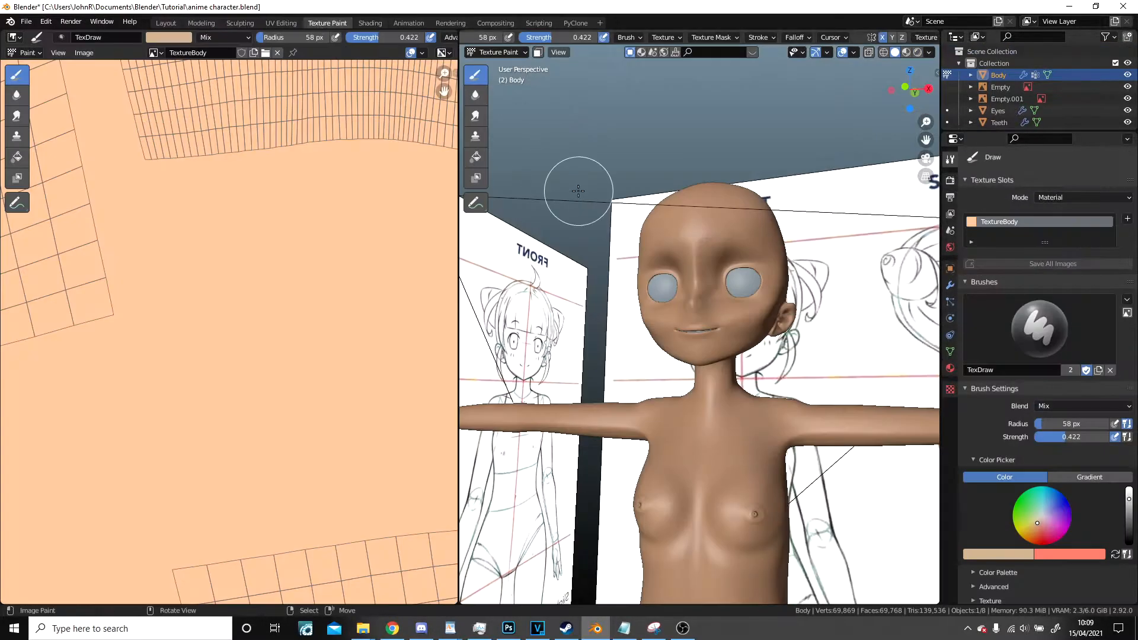
key("KP_0")
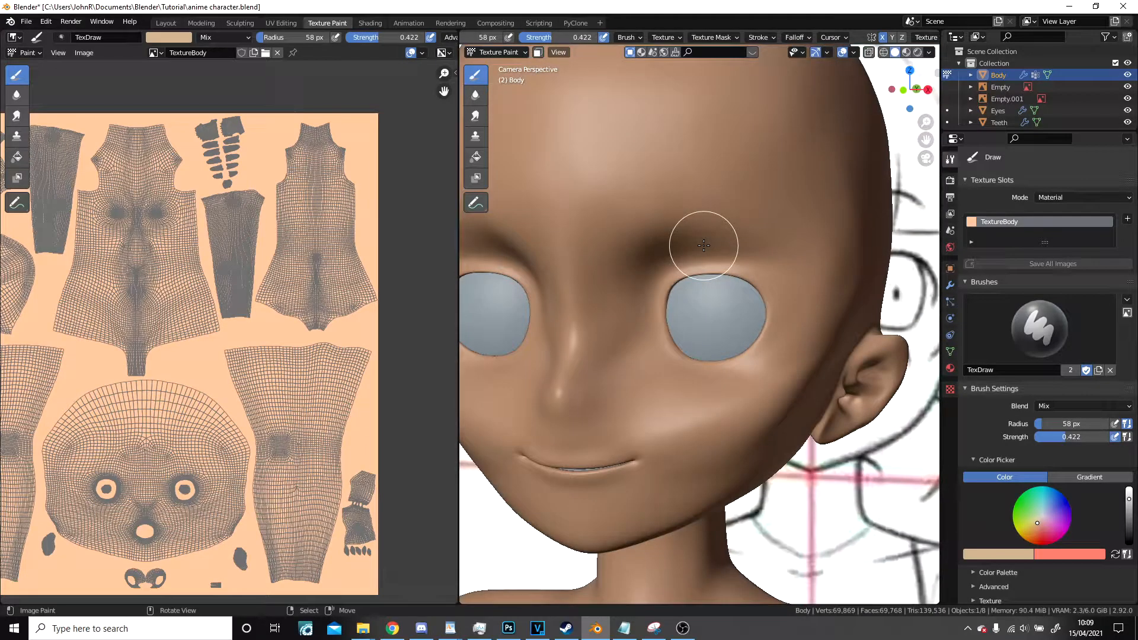
middle_click_drag(715, 247, 816, 261, "shift")
scroll(231, 336, "down", 2)
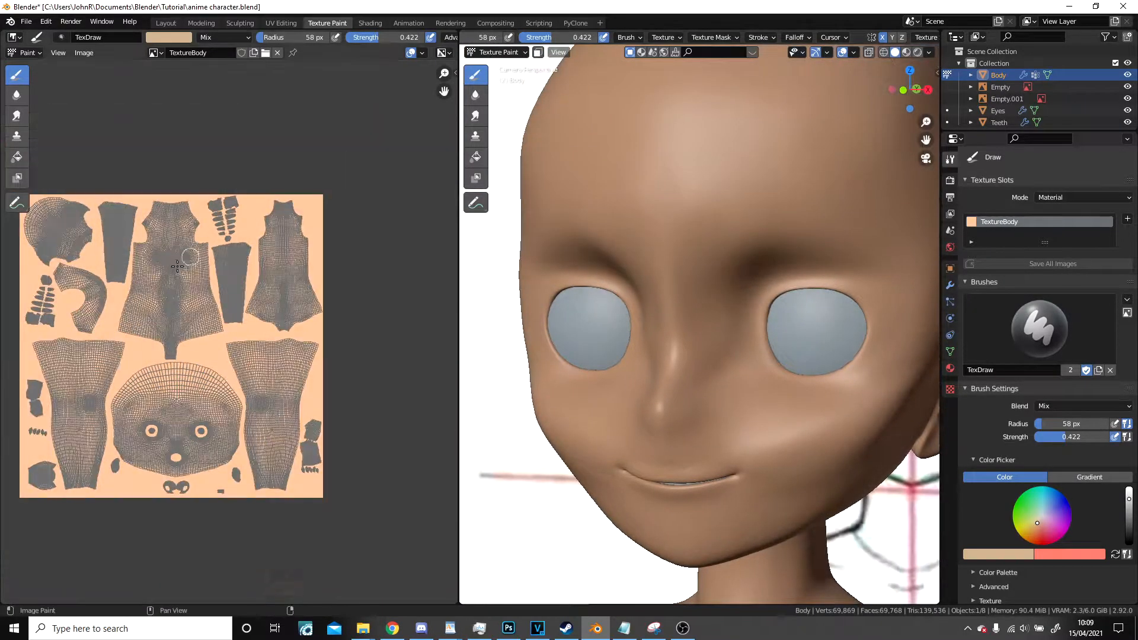
Paint a test stroke across the face with the current tan brush colour and undo it.
middle_click_drag(231, 337, 357, 380)
middle_click_drag(296, 279, 242, 190)
scroll(261, 302, "up", 4)
middle_click_drag(253, 312, 284, 139)
scroll(279, 286, "up", 2)
mouse_move(279, 292)
middle_mouse_down()
mouse_move(256, 272)
mouse_move(229, 203)
middle_mouse_up()
mouse_move(279, 328)
left_mouse_down()
mouse_move(277, 154)
mouse_move(159, 317)
mouse_move(295, 245)
left_mouse_up()
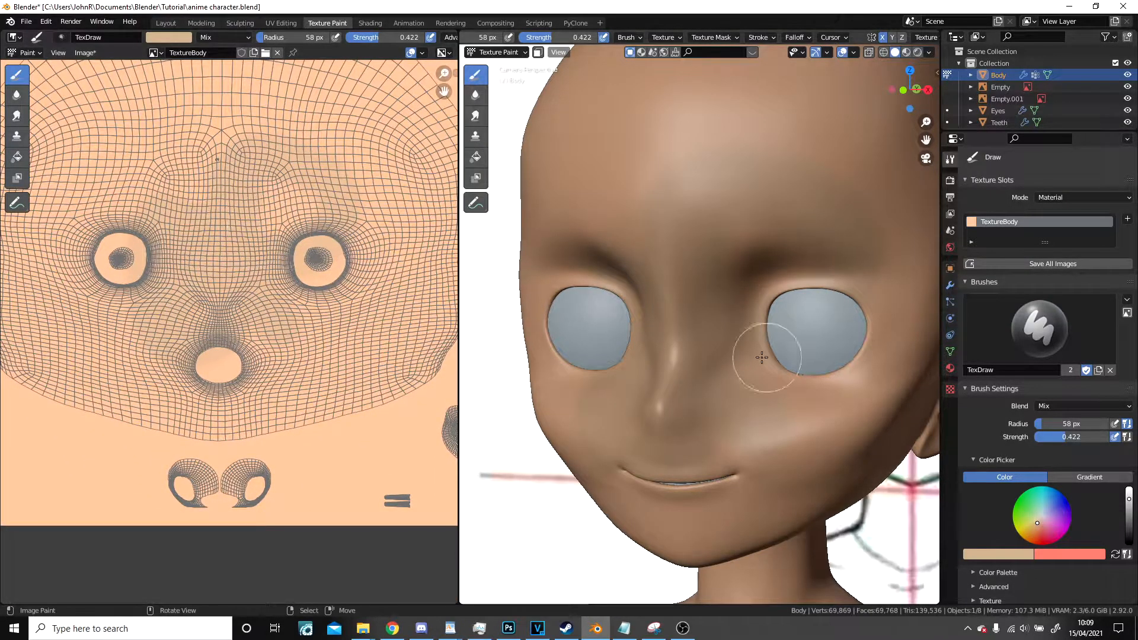
key("ctrl+z")
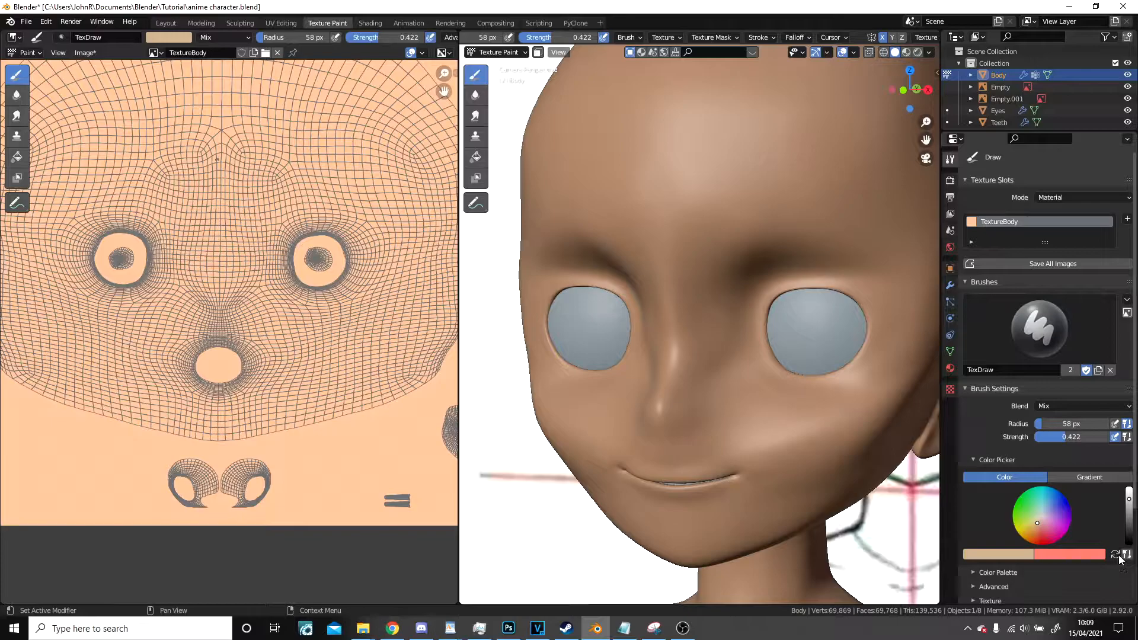
Try blue brush strokes over the face in the UV layout and on the model, undoing both.
left_click(1067, 498)
mouse_move(297, 323)
left_mouse_down()
mouse_move(214, 227)
mouse_move(379, 323)
left_mouse_up()
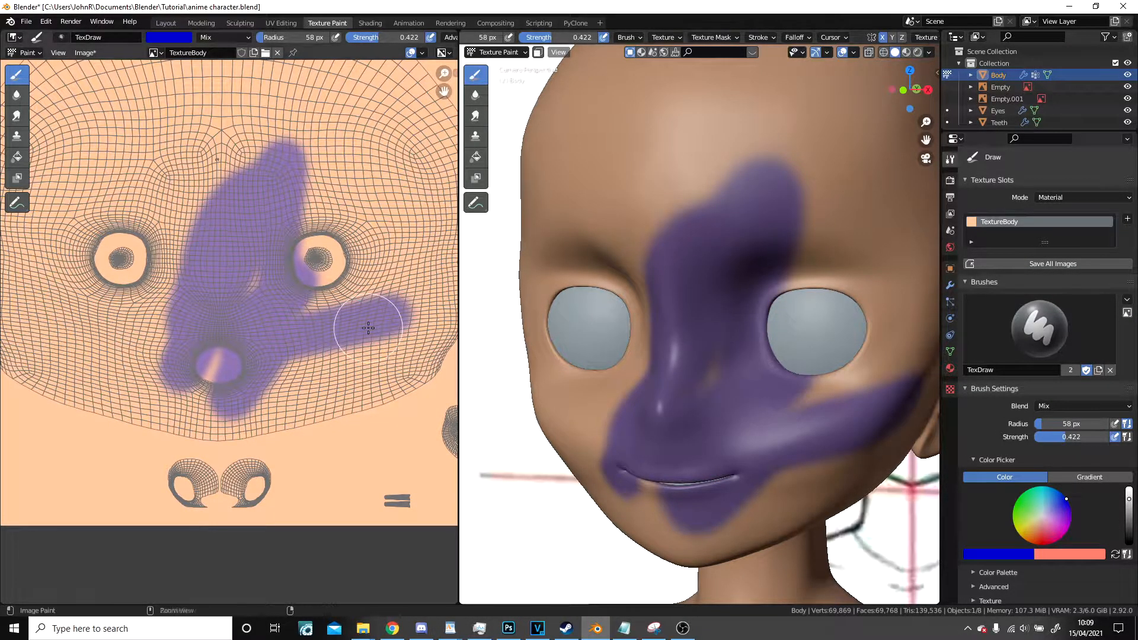
key("ctrl+z")
mouse_move(664, 462)
left_mouse_down()
mouse_move(717, 369)
mouse_move(838, 419)
mouse_move(862, 391)
left_mouse_up()
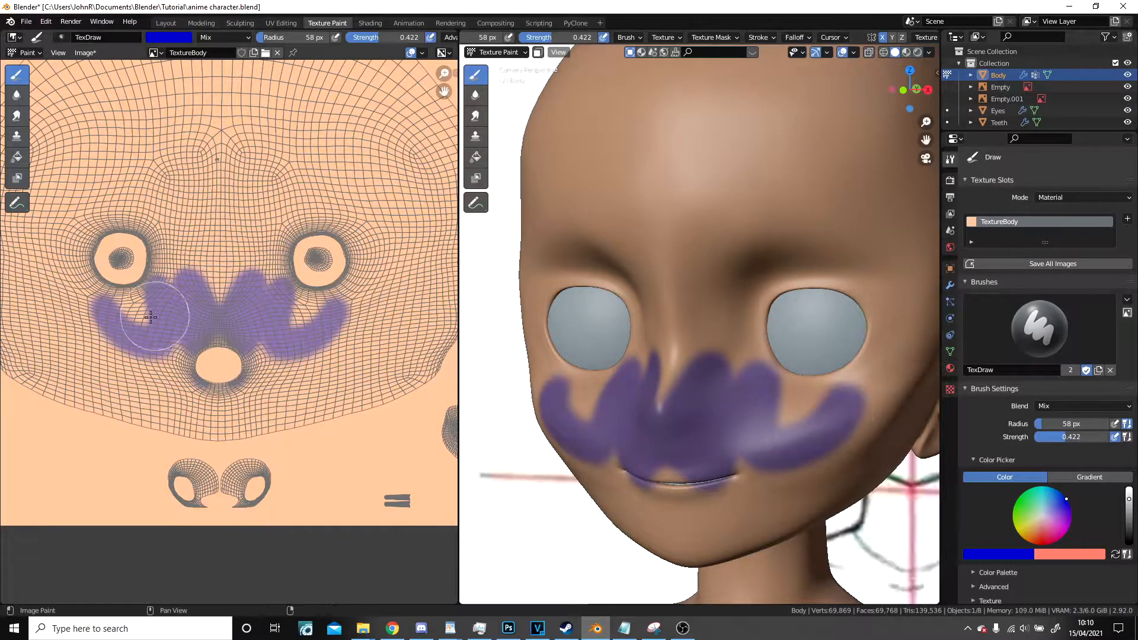
key("ctrl+z")
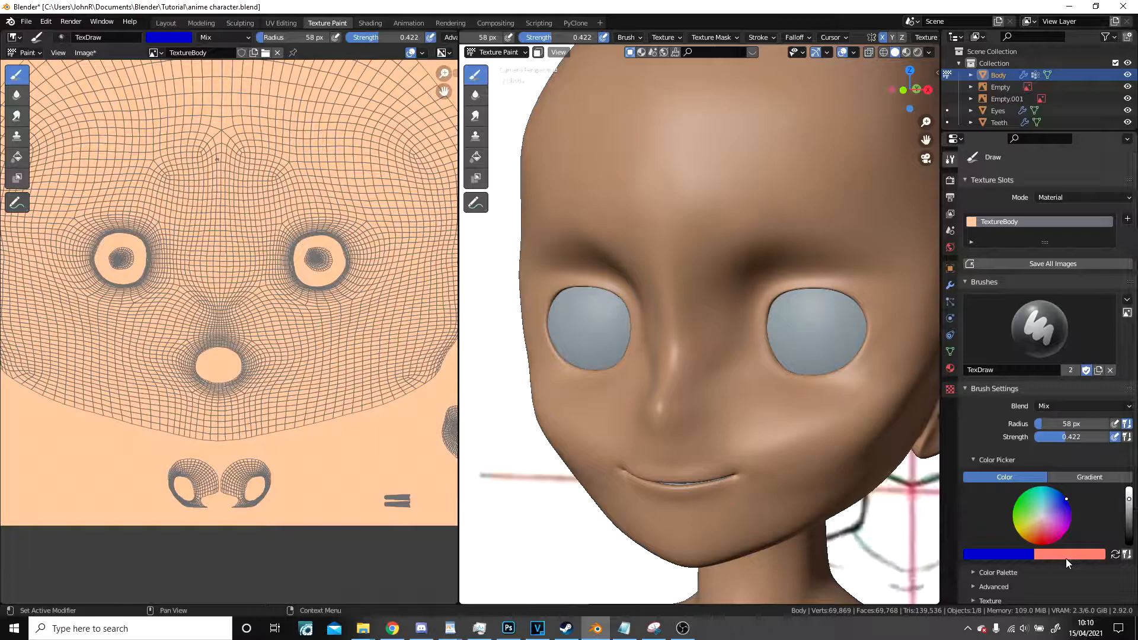
Set the viewport shading's lighting to Flat so the texture shows without shadows.
scroll(927, 39, "down", 4)
left_click(924, 37)
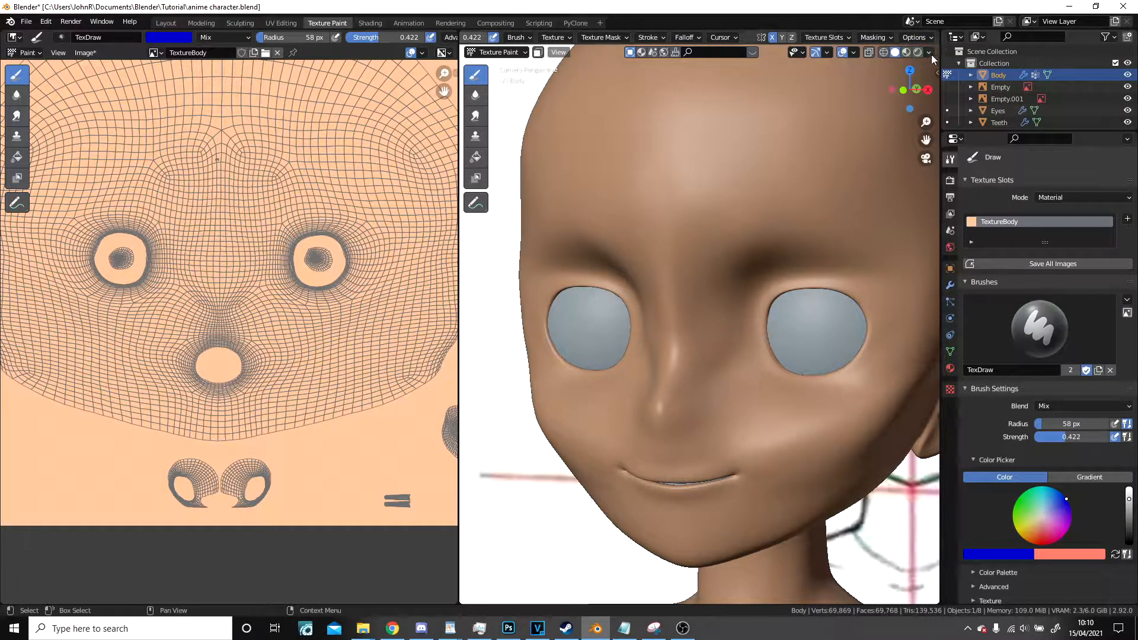
left_click(929, 54)
left_click(954, 110)
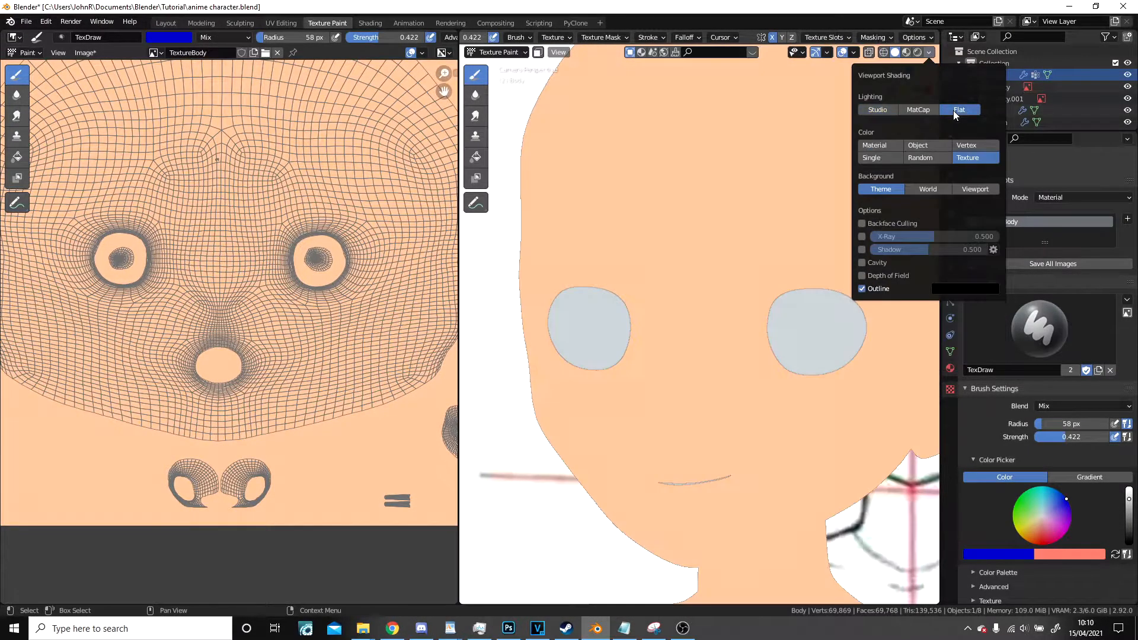
Sample the peach skin colour from the model's face as the brush colour with the Eyedropper.
left_click(1015, 555)
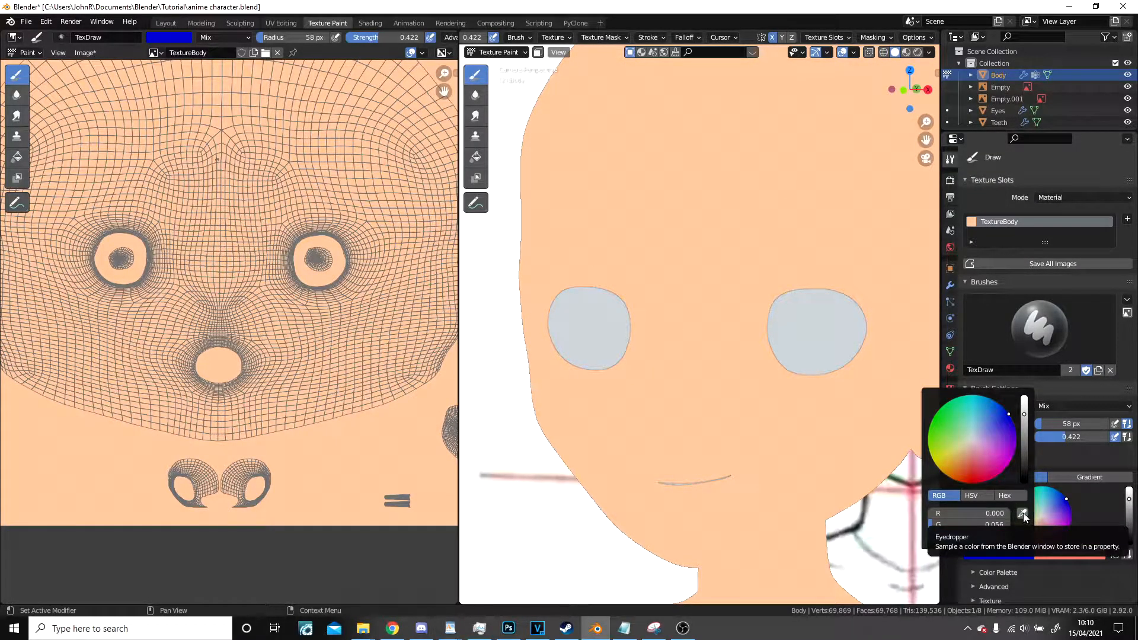
left_click(1023, 514)
left_click(727, 360)
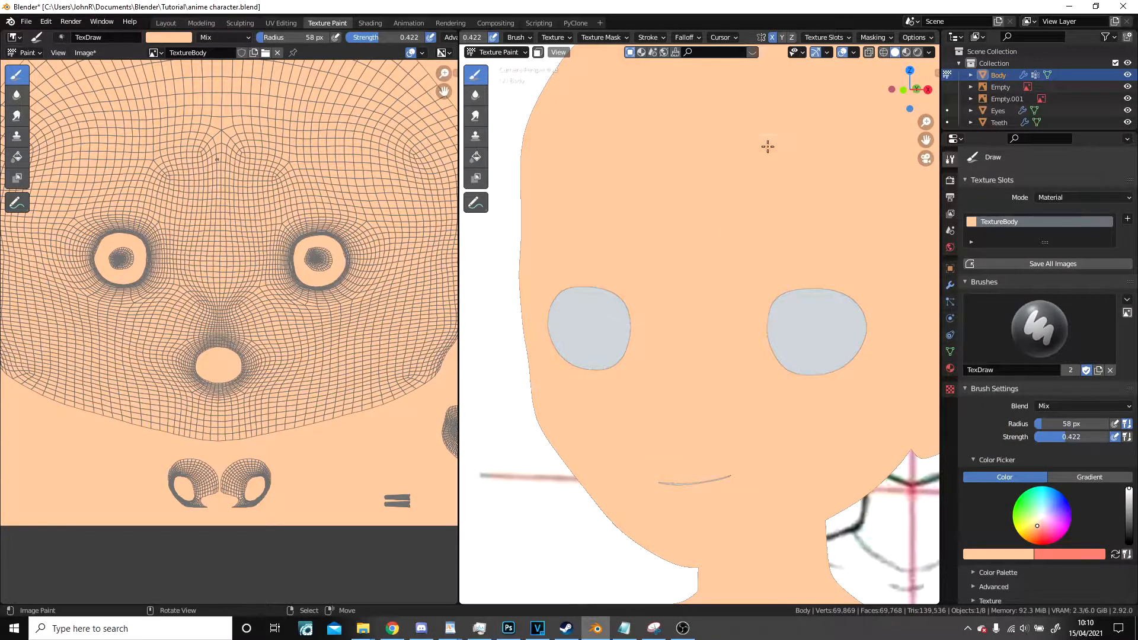
Switch the viewport shading's lighting from Flat to Studio.
left_click(929, 53)
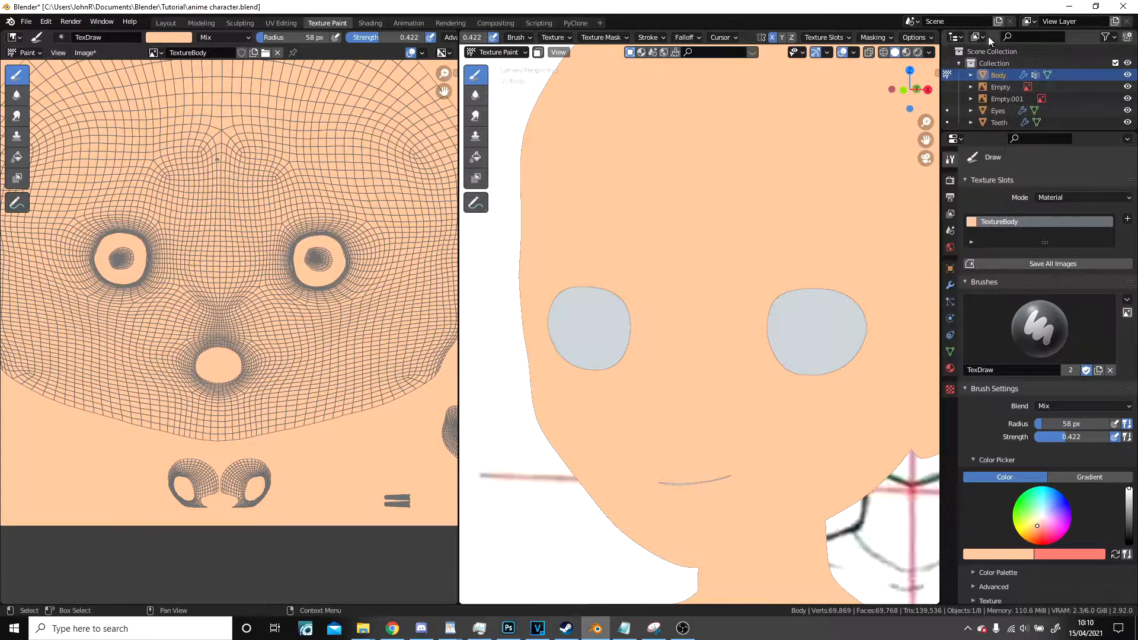
left_click(930, 54)
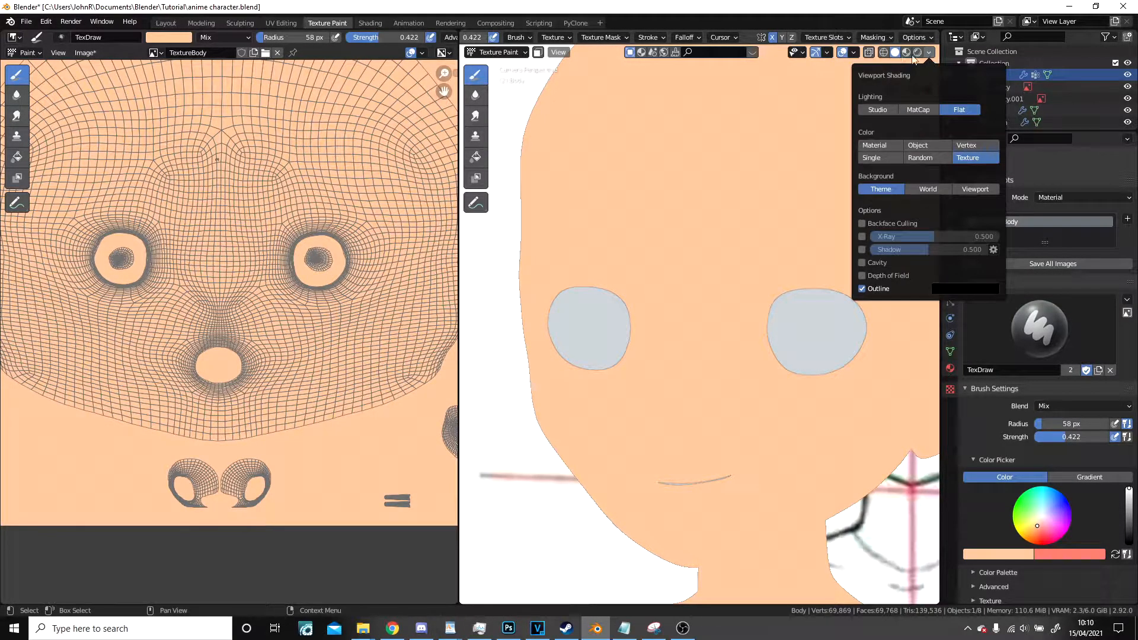
left_click(873, 37)
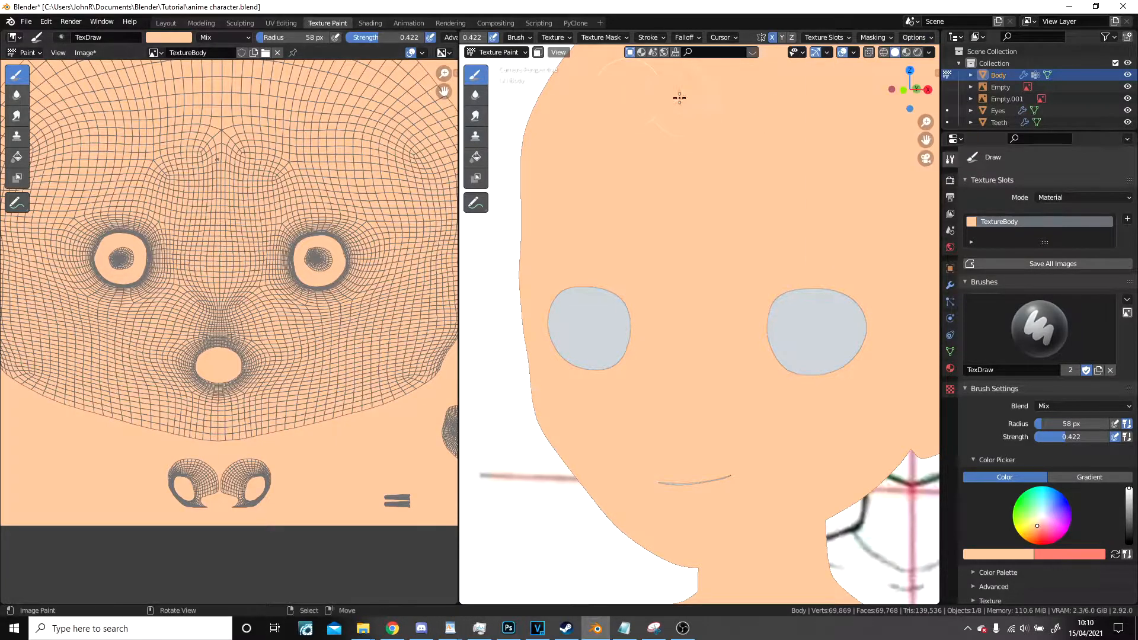
scroll(679, 97, "down", 3)
left_click(905, 52)
left_click(895, 53)
left_click(929, 52)
left_click(876, 111)
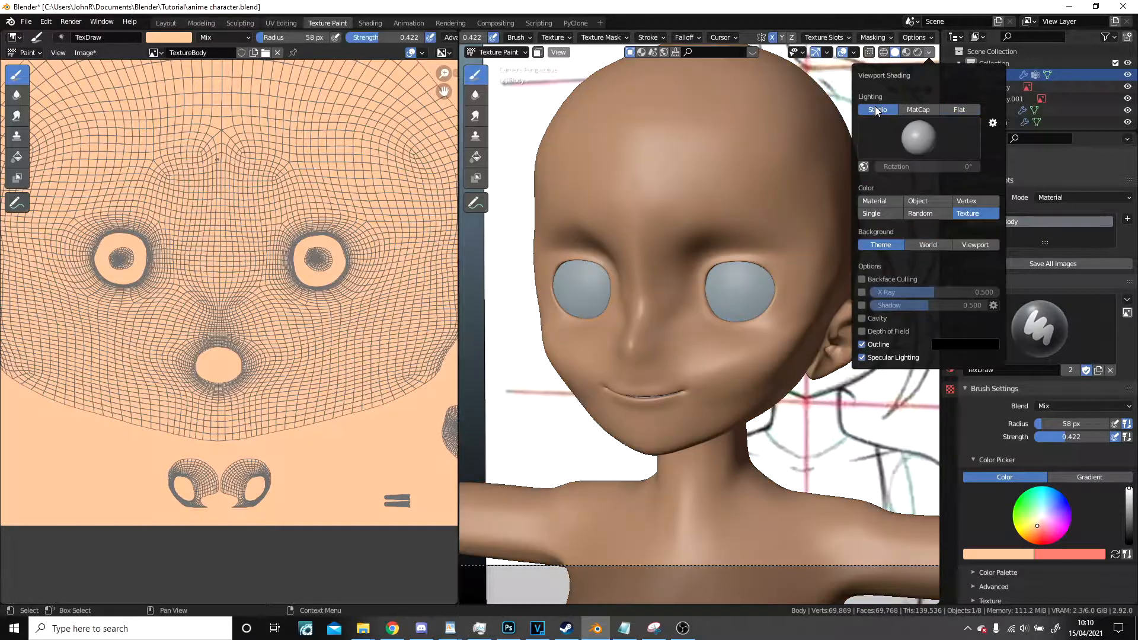
scroll(721, 291, "up", 4)
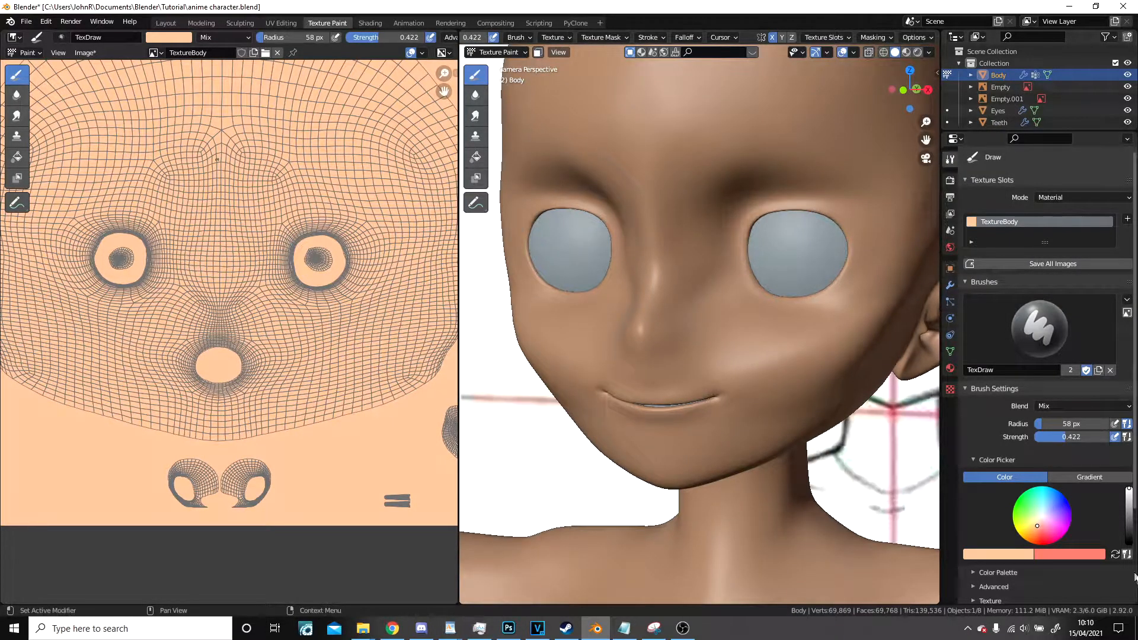
Make both brush colours the peach skin tone, and darken the primary one slightly for shading.
left_click(1115, 555)
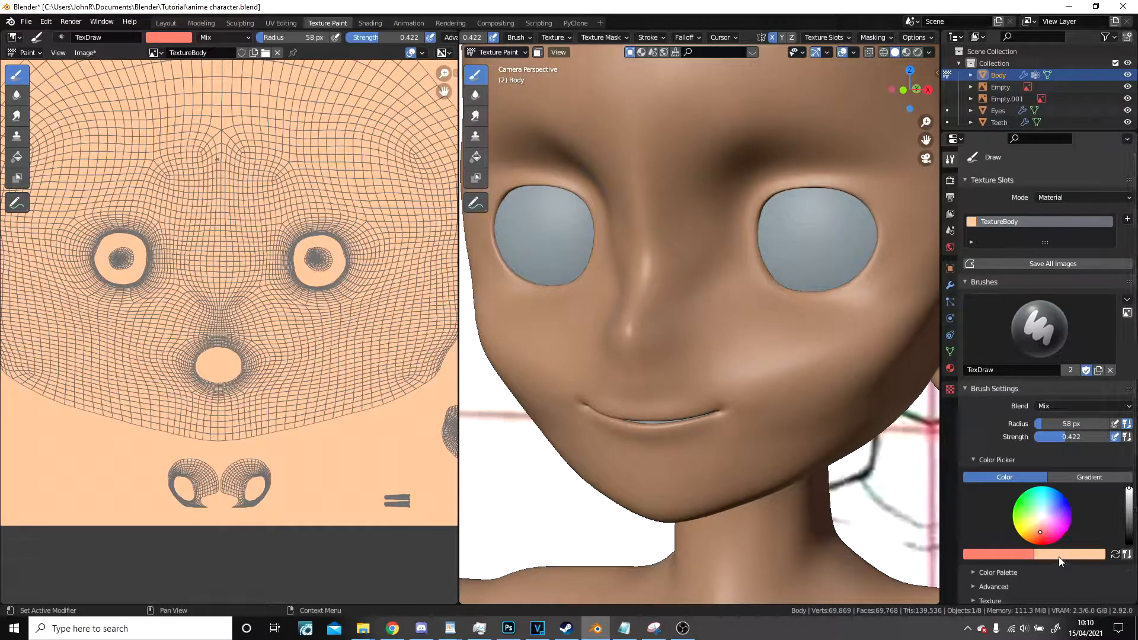
left_click(1011, 556)
left_click(1024, 514)
left_click(1067, 554)
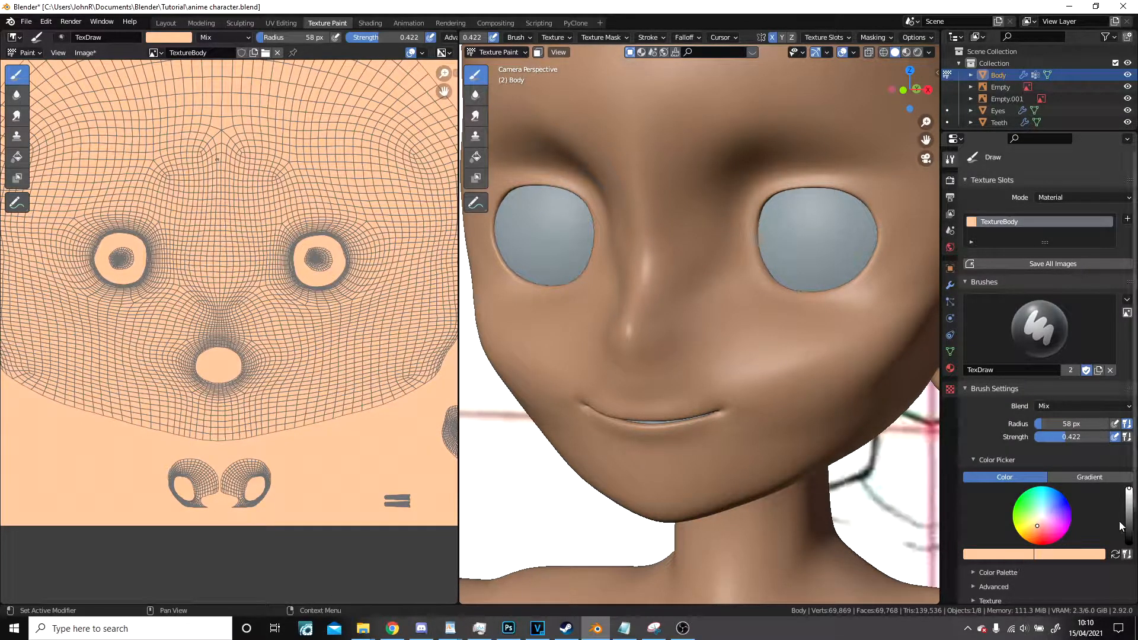
left_click(1131, 505)
left_click_drag(1129, 502, 1130, 497)
Enlarge the brush radius to 102 px and paint the darker skin tone around the eye and upper cheek.
middle_click_drag(763, 393, 674, 427, "shift")
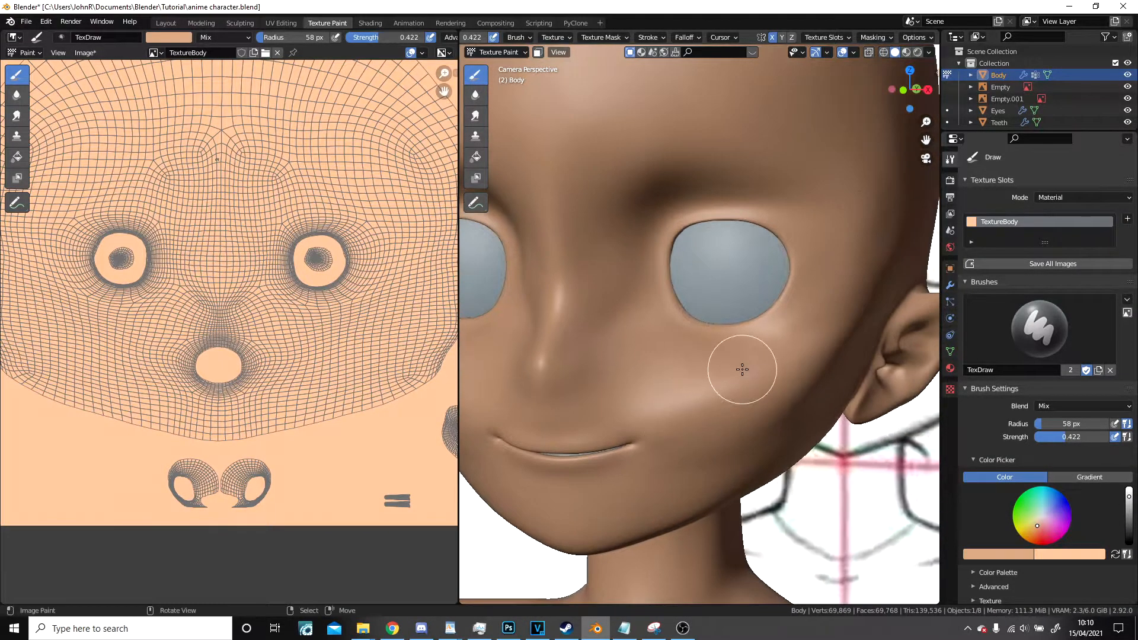
middle_click_drag(737, 364, 721, 368, "shift")
scroll(724, 359, "up", 2)
key("f")
left_click(750, 368)
scroll(602, 274, "up", 1)
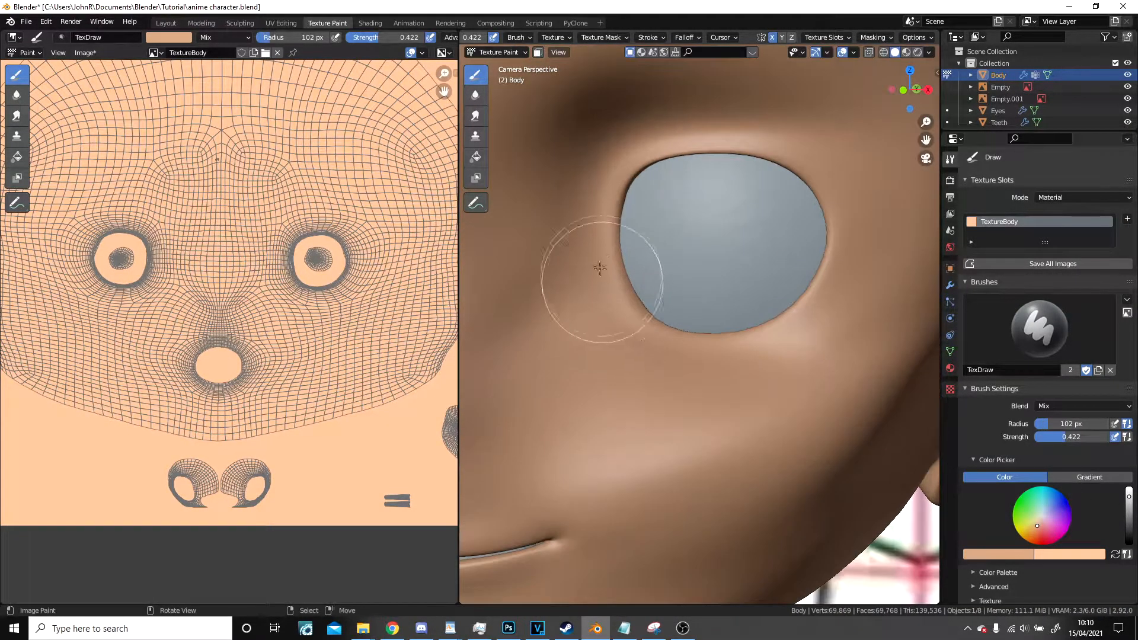
mouse_move(610, 270)
left_mouse_down()
mouse_move(659, 341)
mouse_move(733, 359)
mouse_move(821, 351)
left_mouse_up()
middle_click_drag(688, 358, 930, 336, "shift")
mouse_move(732, 336)
middle_mouse_down()
mouse_move(791, 353)
mouse_move(743, 354)
middle_mouse_up()
scroll(828, 364, "up", 5)
scroll(749, 354, "up", 4)
scroll(764, 354, "down", 6)
Show the face in front view, widen the 3D viewport and bring the face island into view in the image editor.
key("KP_3")
middle_click_drag(723, 325, 833, 314, "shift")
scroll(686, 343, "up", 7)
mouse_move(686, 343)
middle_mouse_down("shift")
mouse_move(738, 325)
mouse_move(767, 335)
mouse_move(680, 332)
middle_mouse_up("shift")
key("KP_1")
left_click_drag(456, 348, 246, 348)
scroll(155, 371, "down", 5)
scroll(156, 370, "up", 3)
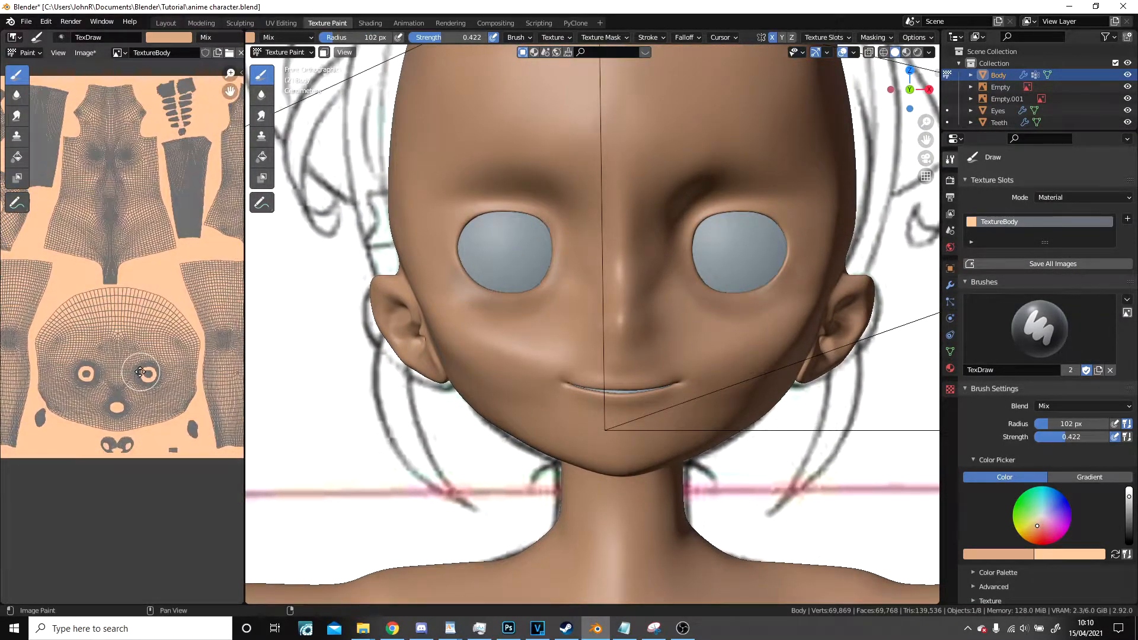
Reduce the brush radius to 72 px and paint the darker skin tone beneath the nose and lower lip.
scroll(616, 331, "up", 1)
key("f")
left_click(729, 364)
scroll(671, 385, "up", 3)
scroll(662, 372, "up", 1)
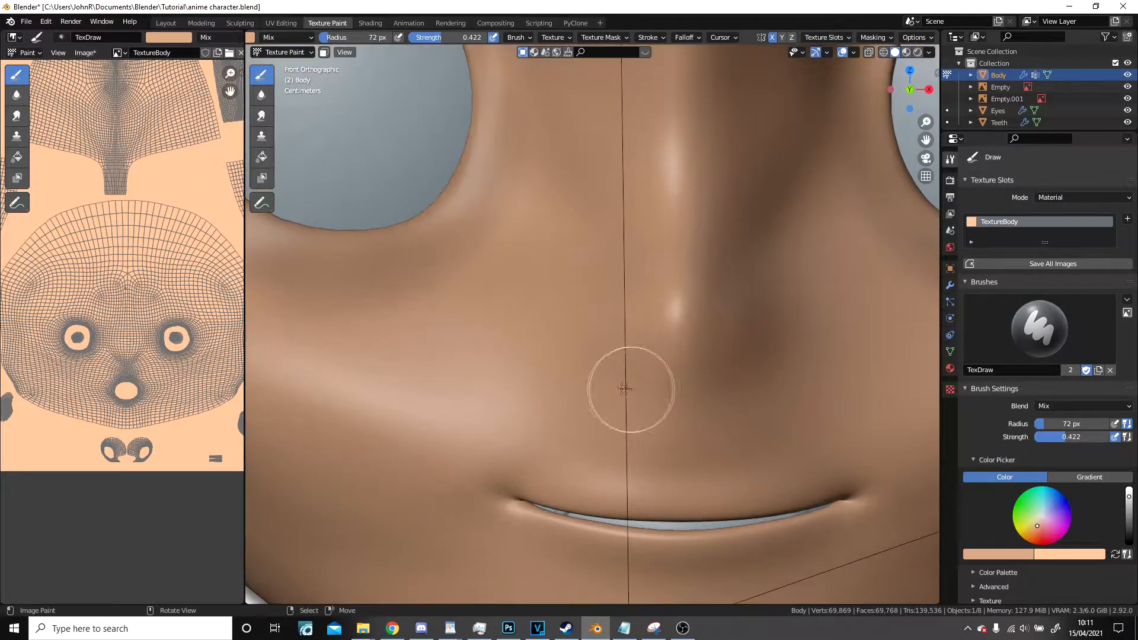
middle_click_drag(658, 453, 572, 248, "shift")
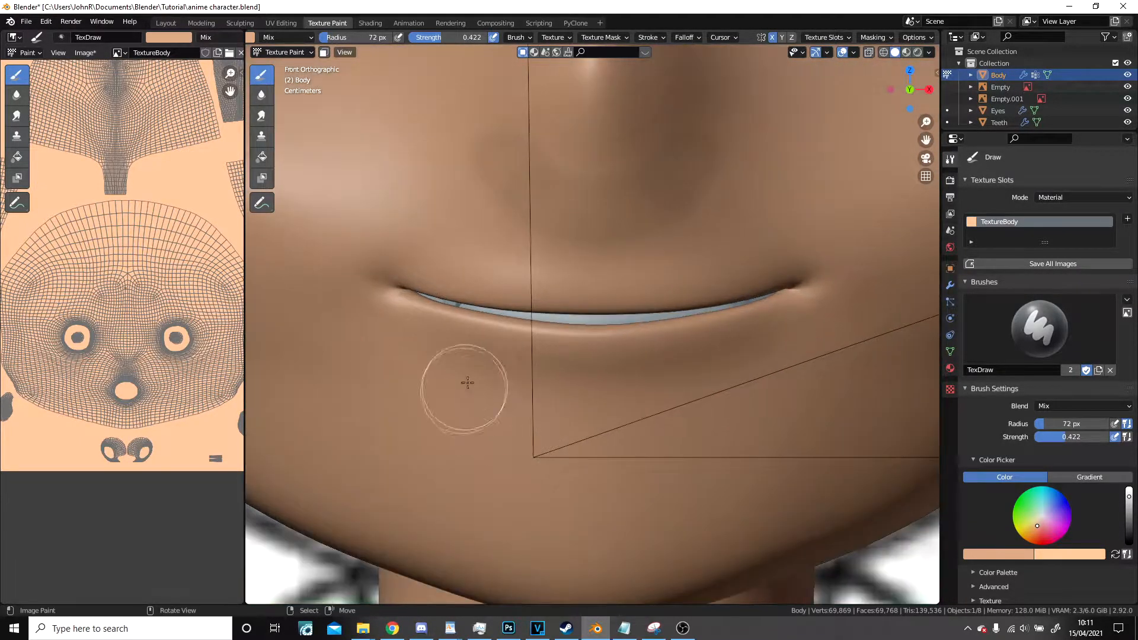
Paint the darker skin tone under the chin and jaw and behind the ear.
scroll(609, 386, "down", 4)
middle_click_drag(609, 385, 546, 376)
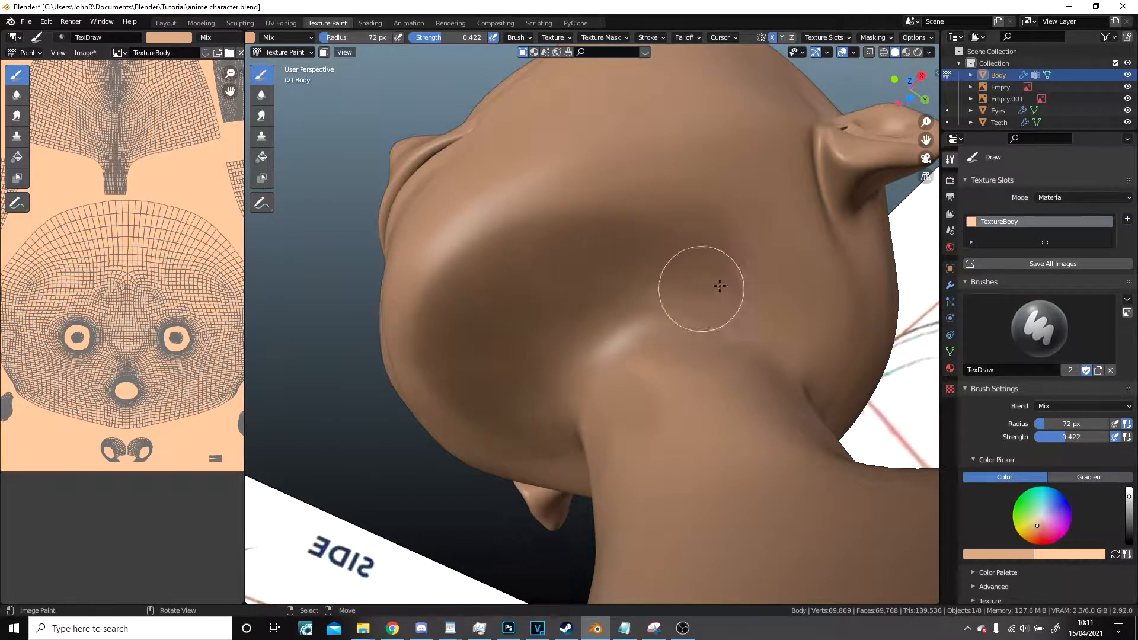
mouse_move(652, 267)
middle_mouse_down()
mouse_move(682, 291)
mouse_move(658, 307)
mouse_move(559, 249)
mouse_move(601, 240)
middle_mouse_up()
middle_click_drag(622, 278, 644, 350)
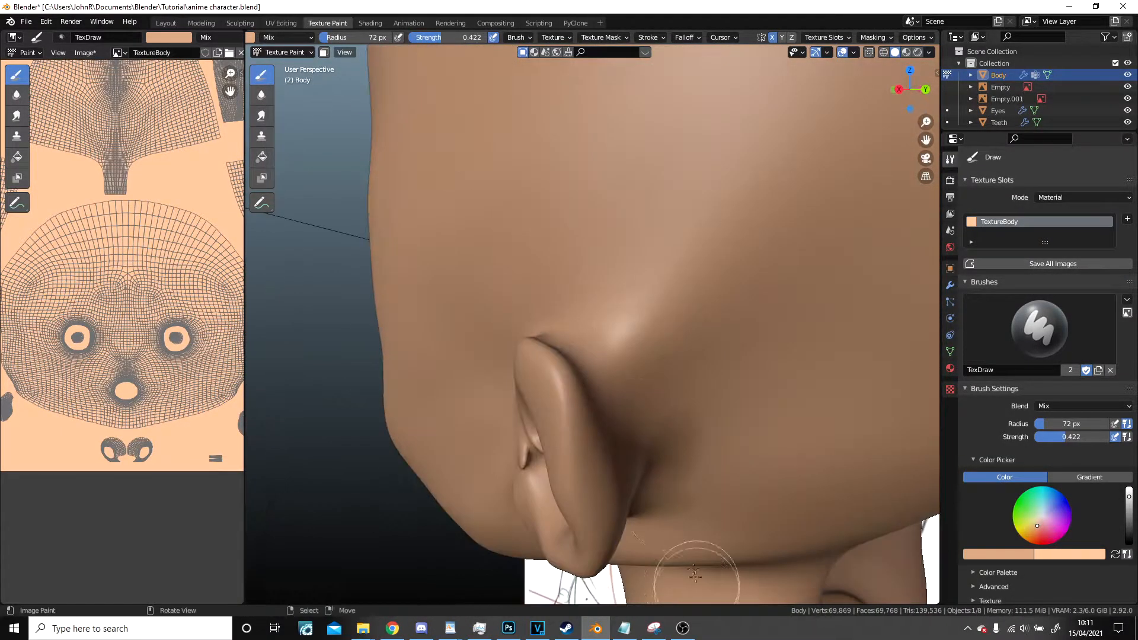
Paint the darker skin tone between the inner eye corner and the bridge of the nose.
scroll(571, 326, "down", 5)
middle_click_drag(572, 326, 758, 350)
scroll(557, 363, "up", 5)
middle_click_drag(558, 363, 670, 377)
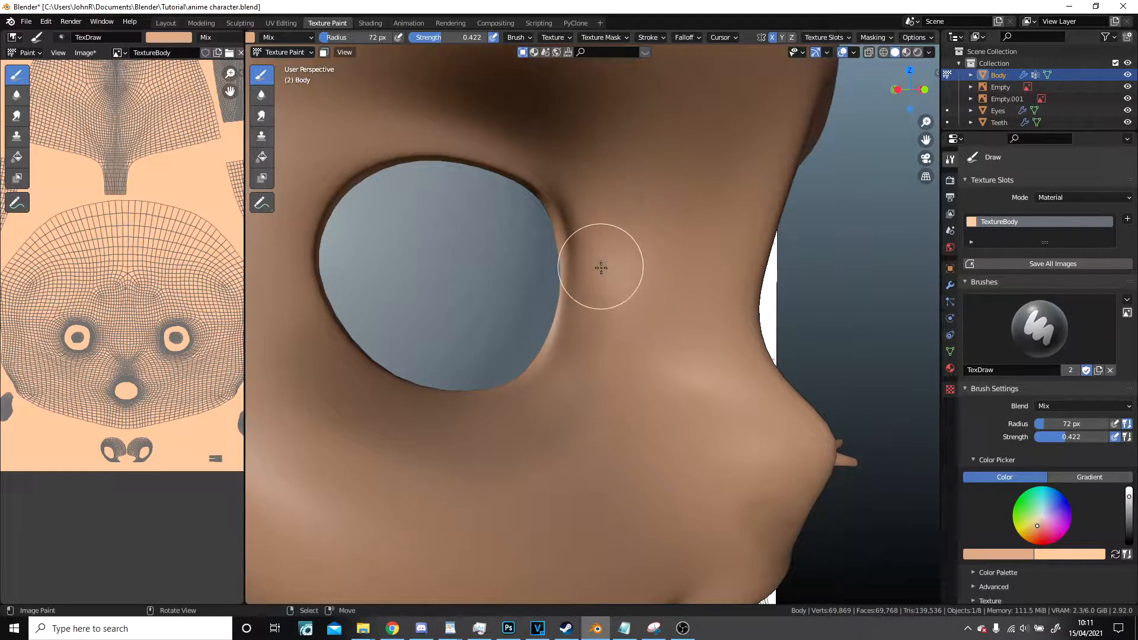
scroll(685, 354, "down", 5)
middle_click_drag(685, 354, 589, 331)
scroll(589, 330, "up", 5)
scroll(550, 264, "down", 4)
middle_click_drag(575, 261, 544, 254)
scroll(543, 255, "up", 3)
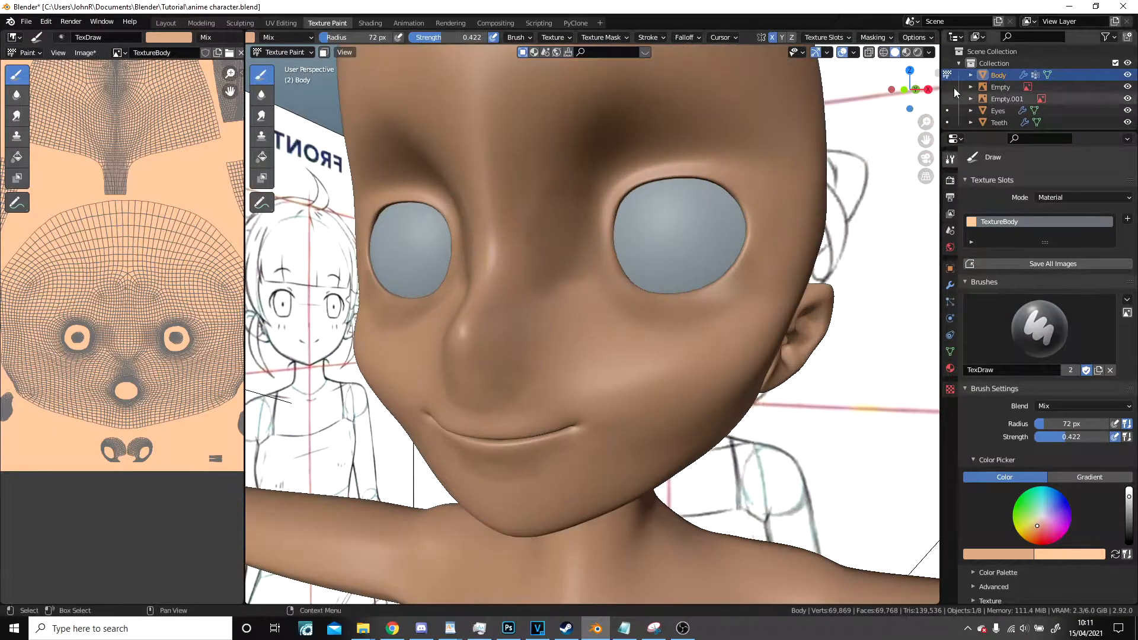
Examine the painted shading on the face in Rendered viewport shading, and return to Solid.
left_click(918, 54)
scroll(725, 283, "down", 5)
scroll(690, 310, "up", 2)
mouse_move(690, 310)
middle_mouse_down()
mouse_move(630, 305)
mouse_move(666, 297)
middle_mouse_up()
scroll(665, 298, "up", 4)
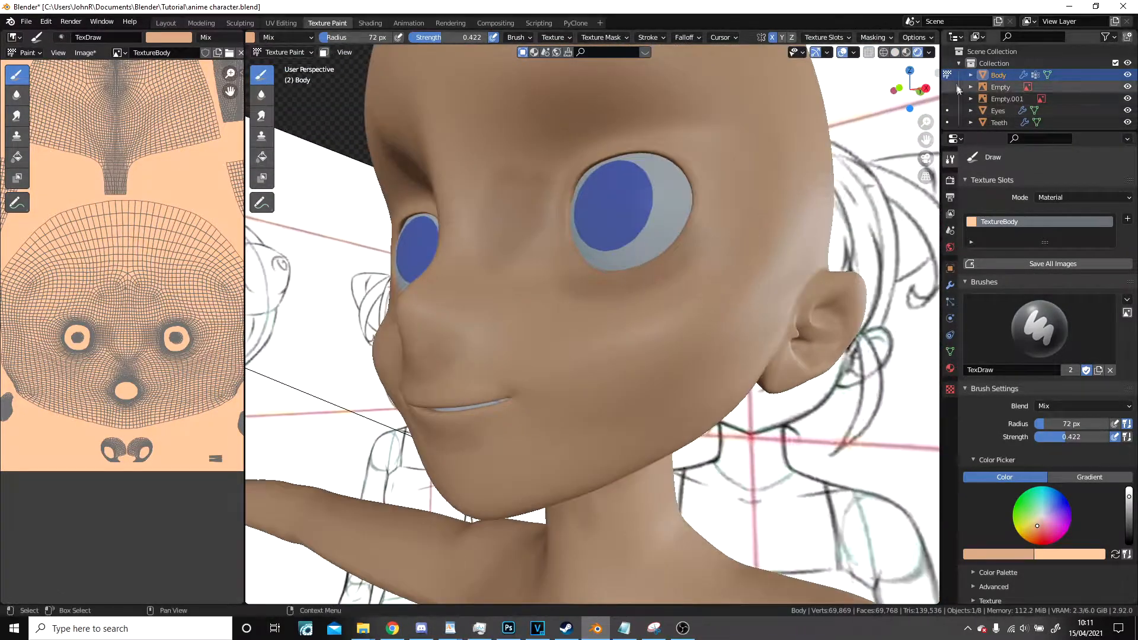
left_click(896, 53)
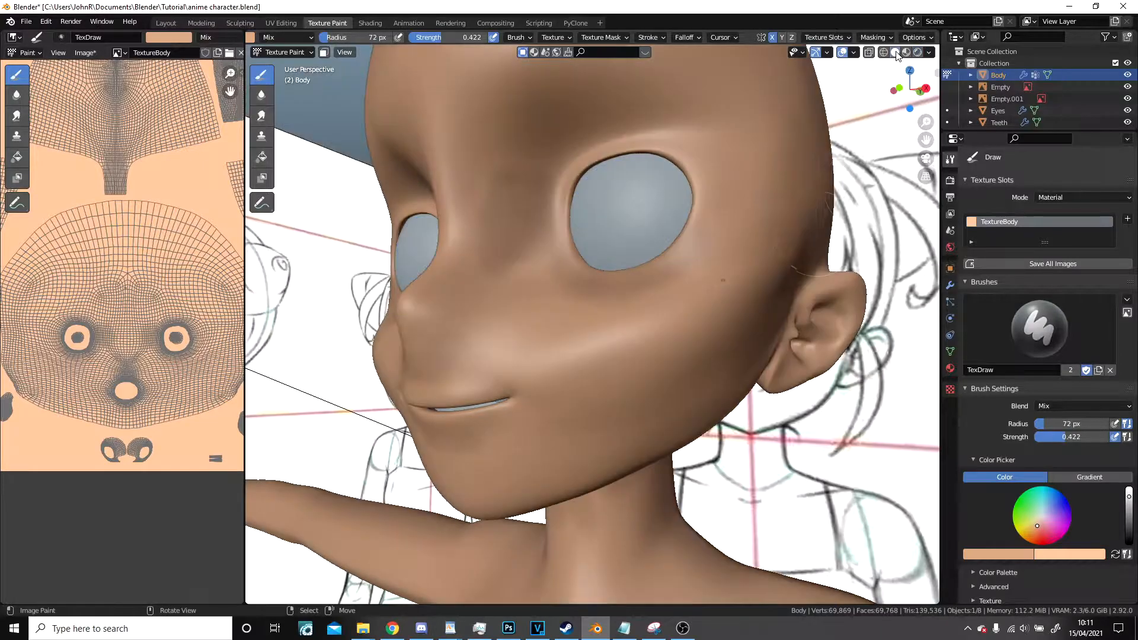
Blend the painted shading below the mouth, around the nose and beside the eye with the Soften brush at strength 1.000.
middle_click_drag(593, 296, 638, 304)
scroll(638, 304, "up", 2)
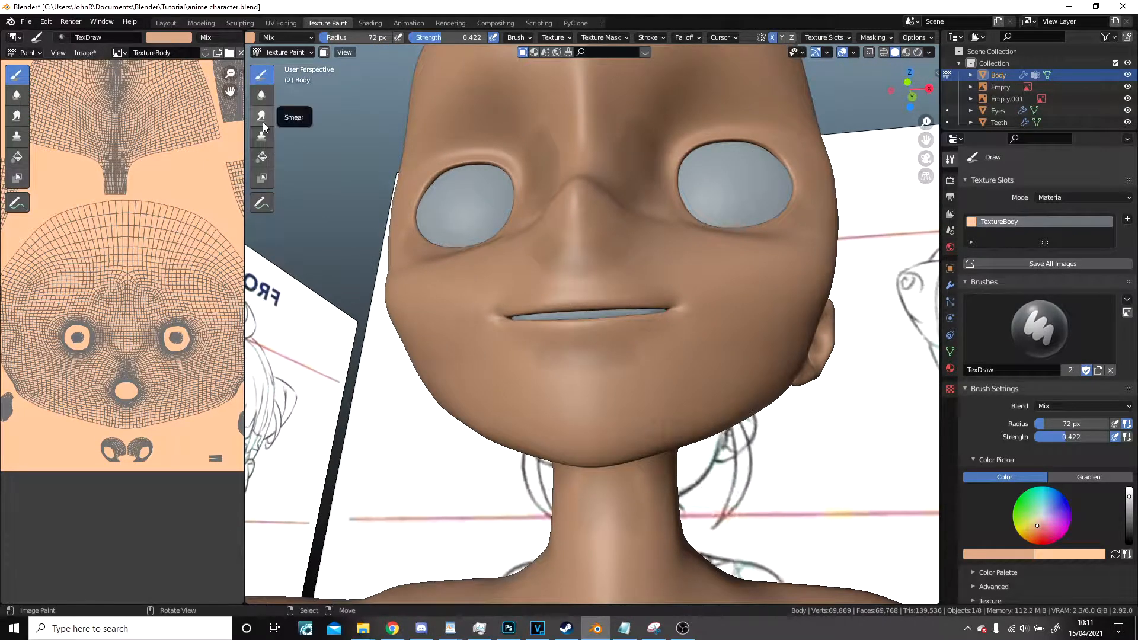
left_click(262, 95)
scroll(537, 364, "up", 2)
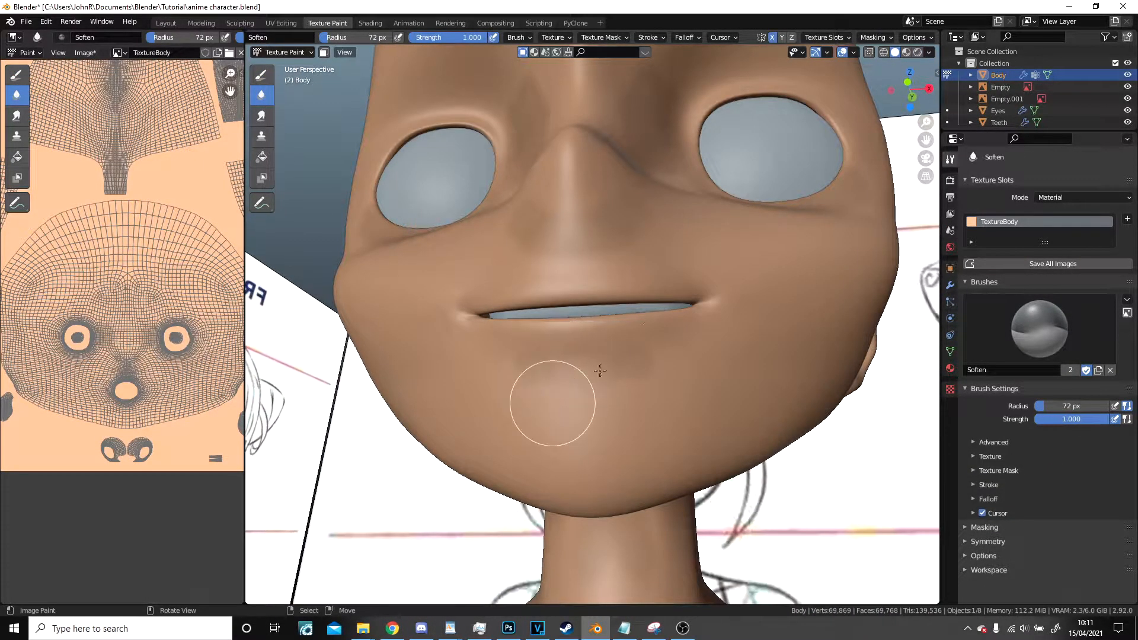
mouse_move(610, 356)
middle_mouse_down()
mouse_move(617, 374)
mouse_move(464, 286)
middle_mouse_up()
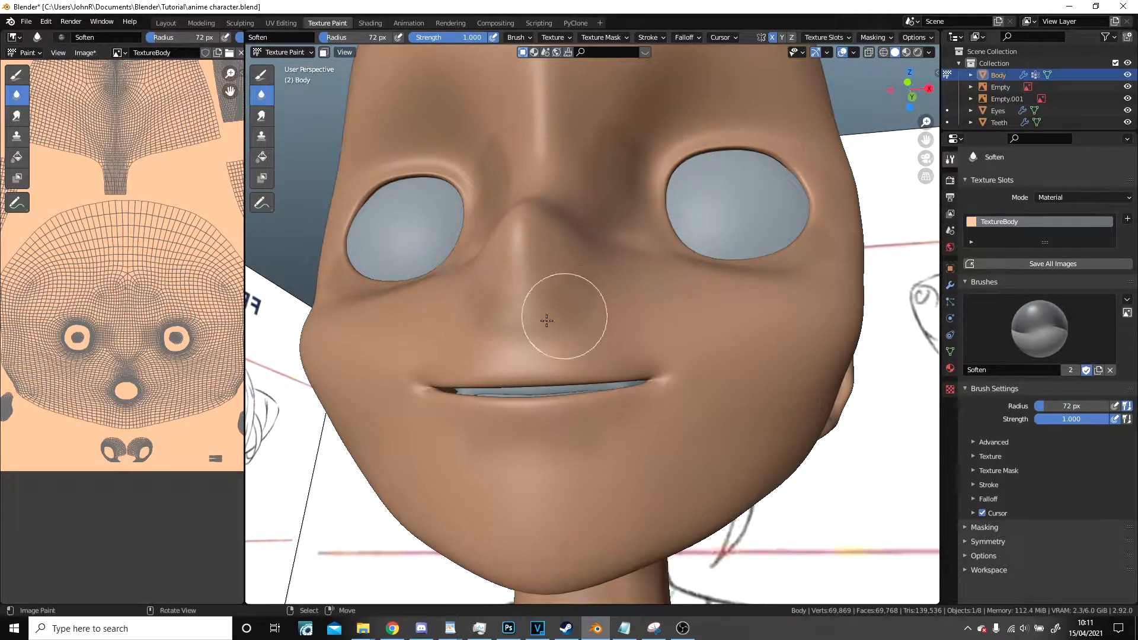
middle_click_drag(583, 313, 497, 263)
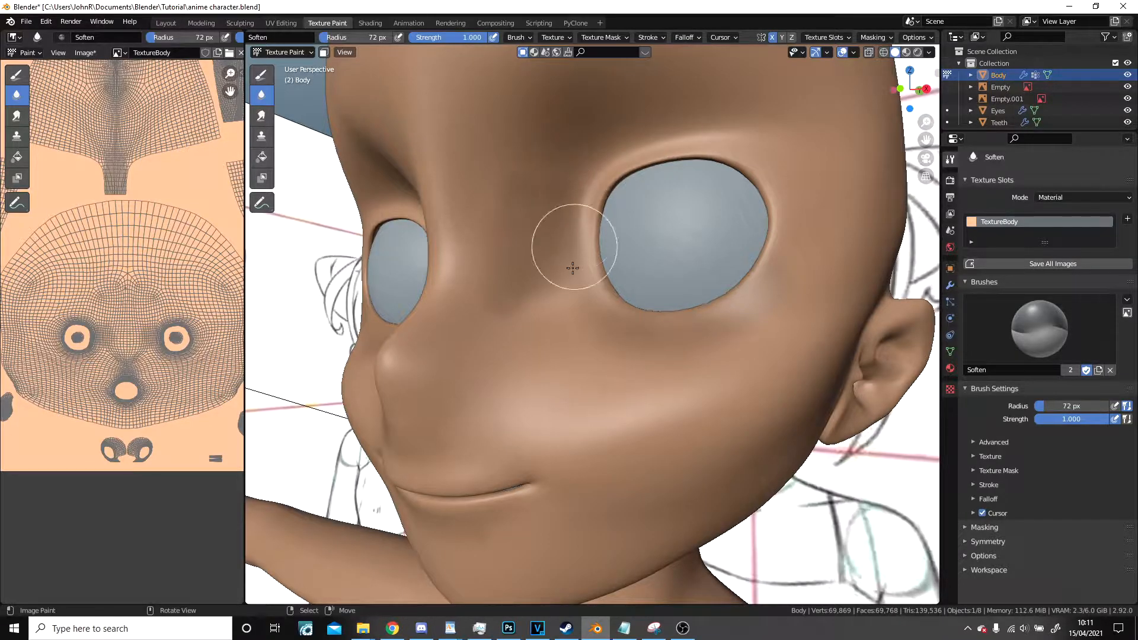
Soften the painted shading under the jaw and around the back of the ear.
scroll(508, 191, "down", 5)
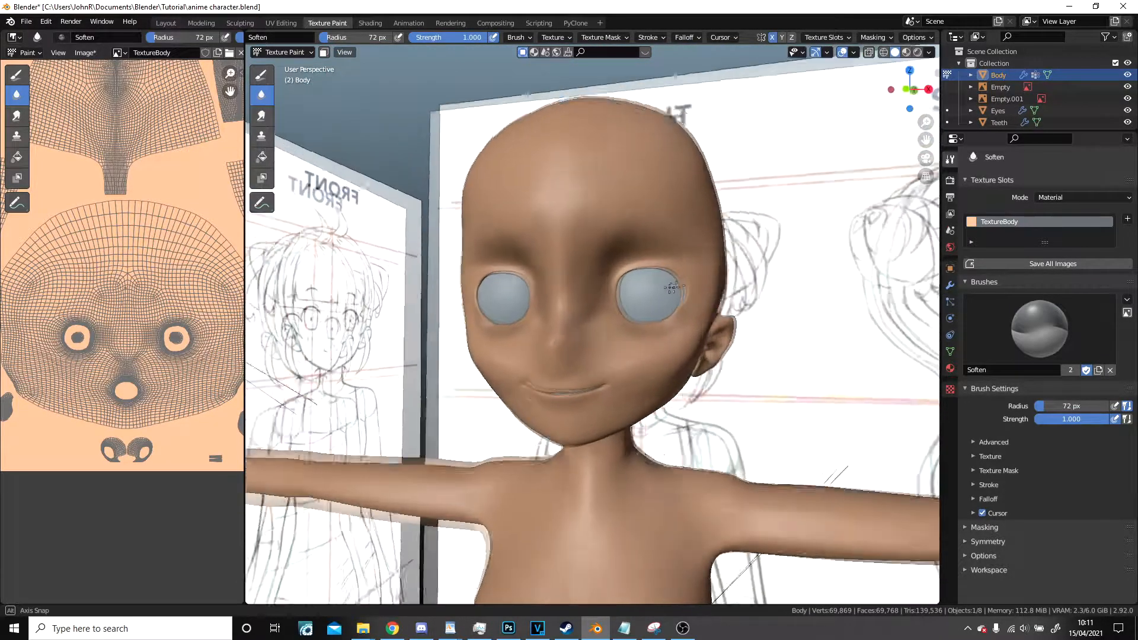
middle_click_drag(712, 313, 589, 393)
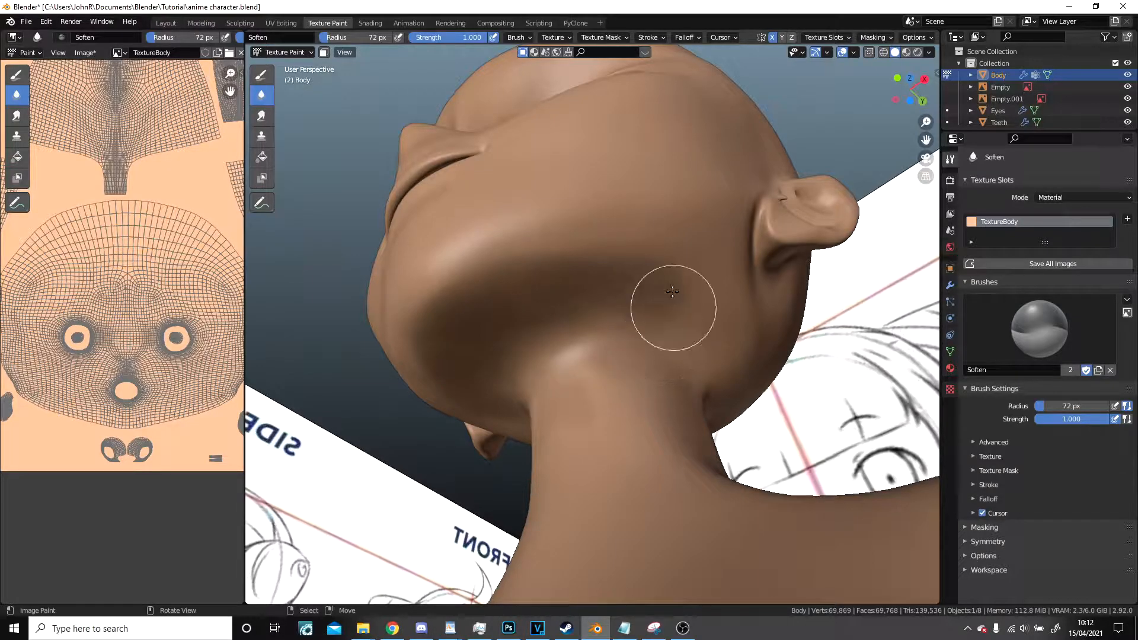
middle_click_drag(666, 274, 632, 229)
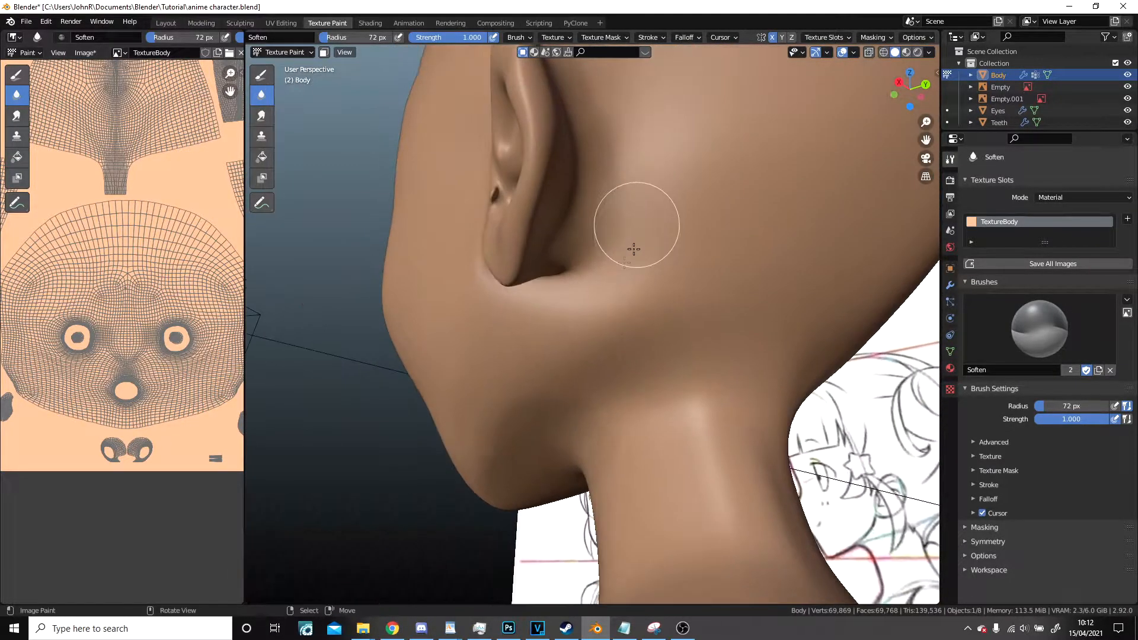
middle_click_drag(601, 95, 623, 343)
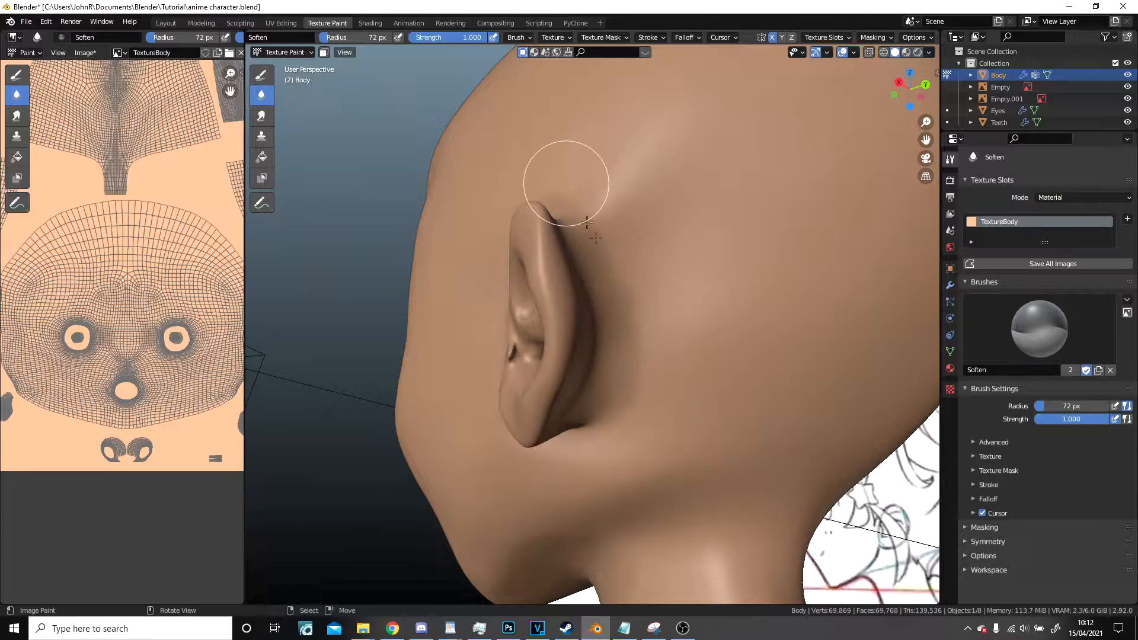
Return to the Draw brush and set its colour to red for the lips.
scroll(513, 365, "down", 8)
middle_click_drag(510, 368, 705, 400)
scroll(673, 386, "up", 4)
middle_click_drag(637, 379, 614, 301, "shift")
scroll(702, 333, "up", 3)
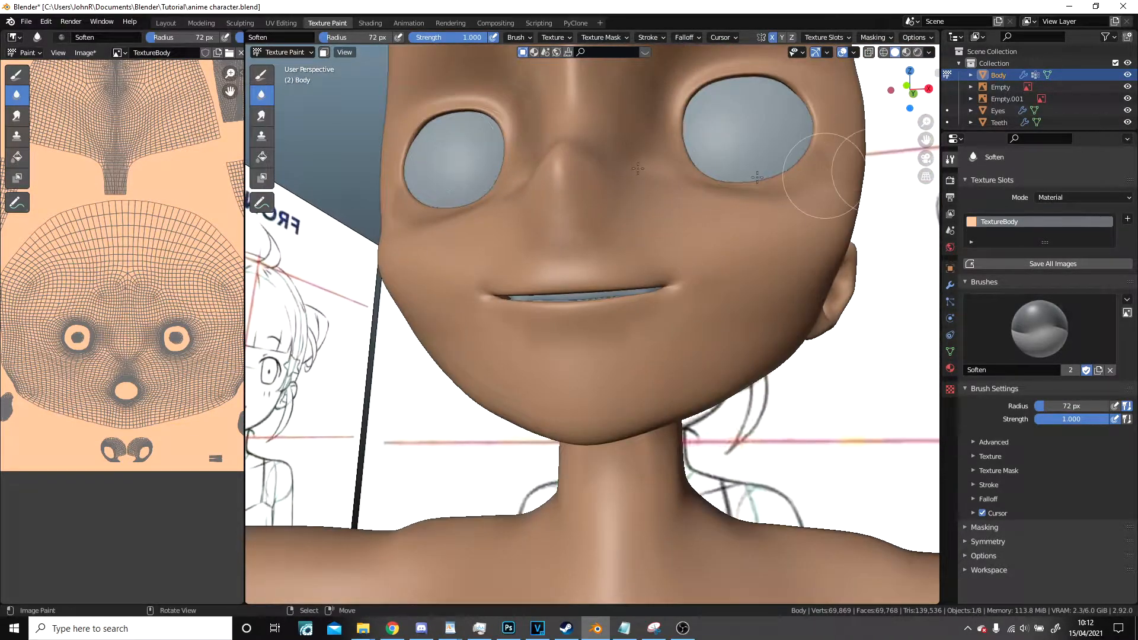
left_click(262, 76)
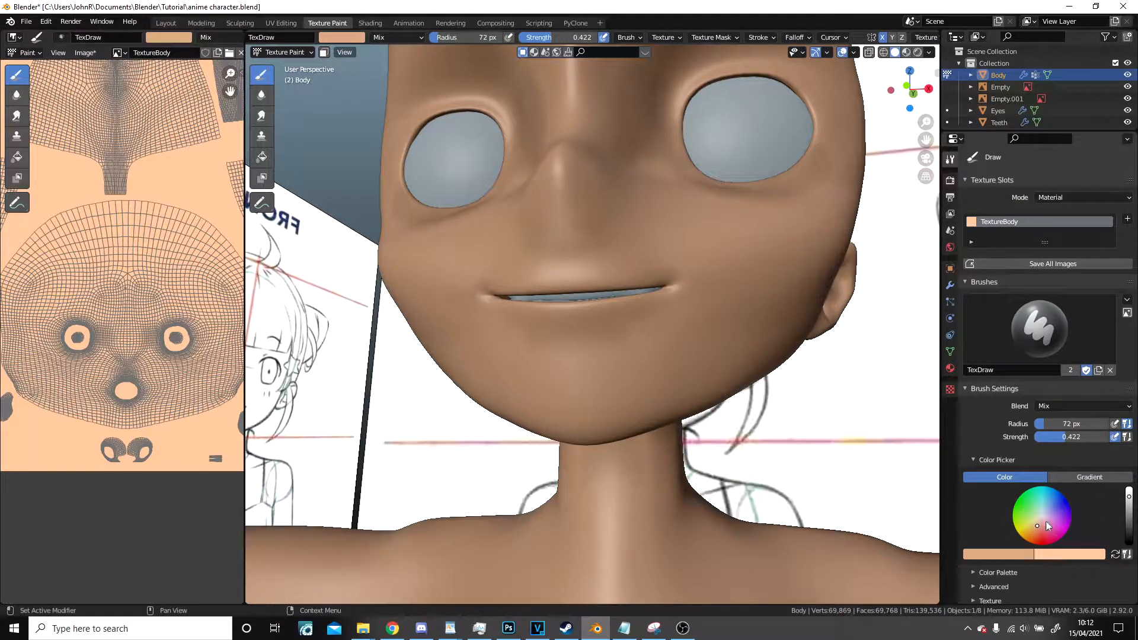
left_click_drag(1048, 524, 1038, 536)
Try red strokes along the upper and lower lips, and undo them.
scroll(643, 355, "up", 8)
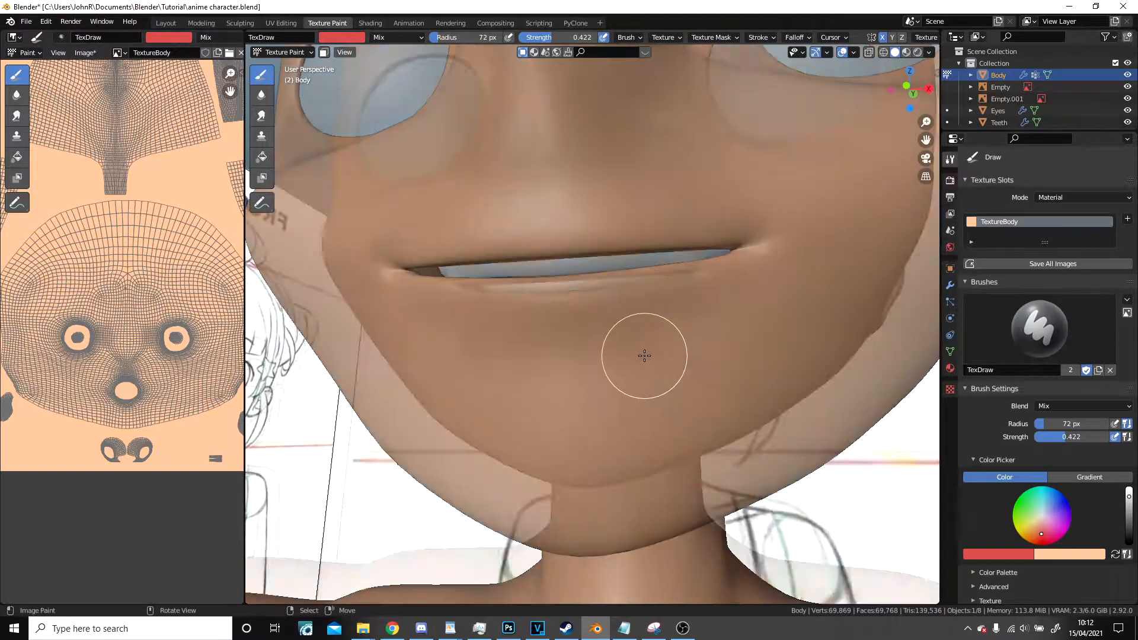
scroll(619, 300, "up", 3)
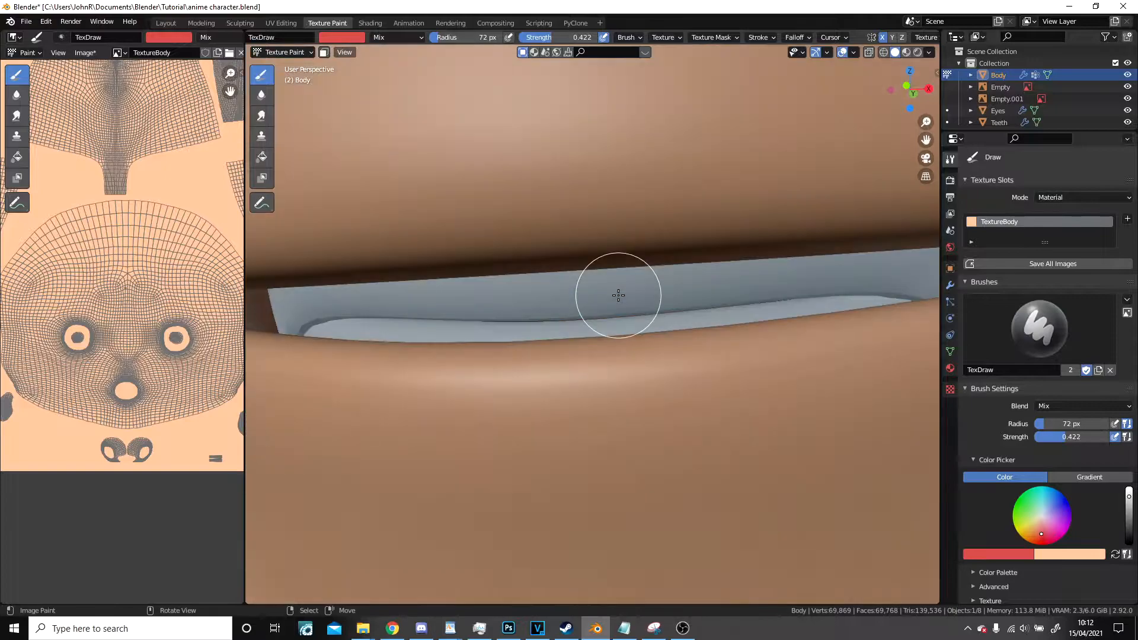
mouse_move(518, 183)
left_mouse_down()
mouse_move(536, 198)
mouse_move(519, 218)
mouse_move(512, 197)
mouse_move(467, 236)
left_mouse_up()
scroll(570, 236, "down", 4)
scroll(673, 287, "up", 3)
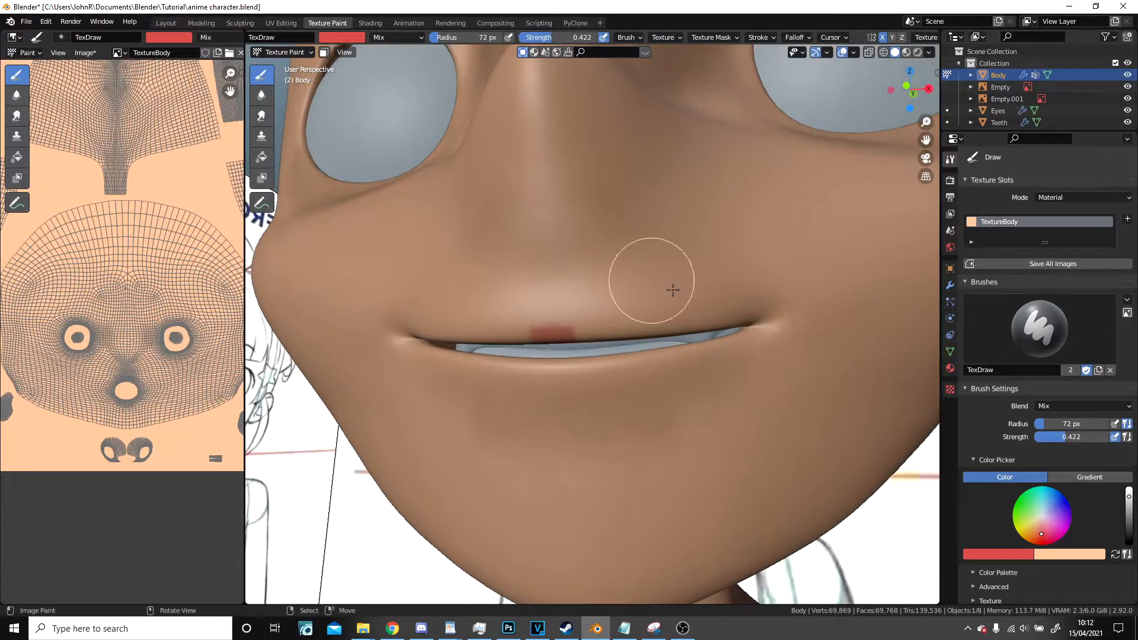
mouse_move(554, 331)
left_mouse_down()
mouse_move(498, 337)
mouse_move(816, 320)
mouse_move(648, 376)
mouse_move(539, 383)
left_mouse_up()
scroll(717, 351, "down", 11)
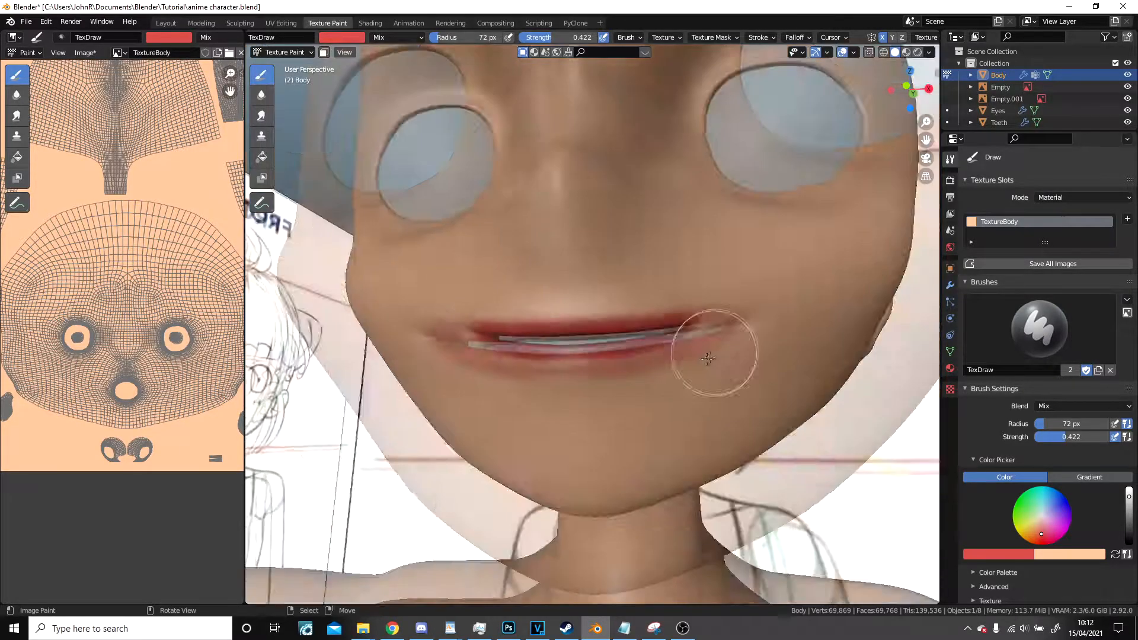
scroll(680, 380, "up", 6)
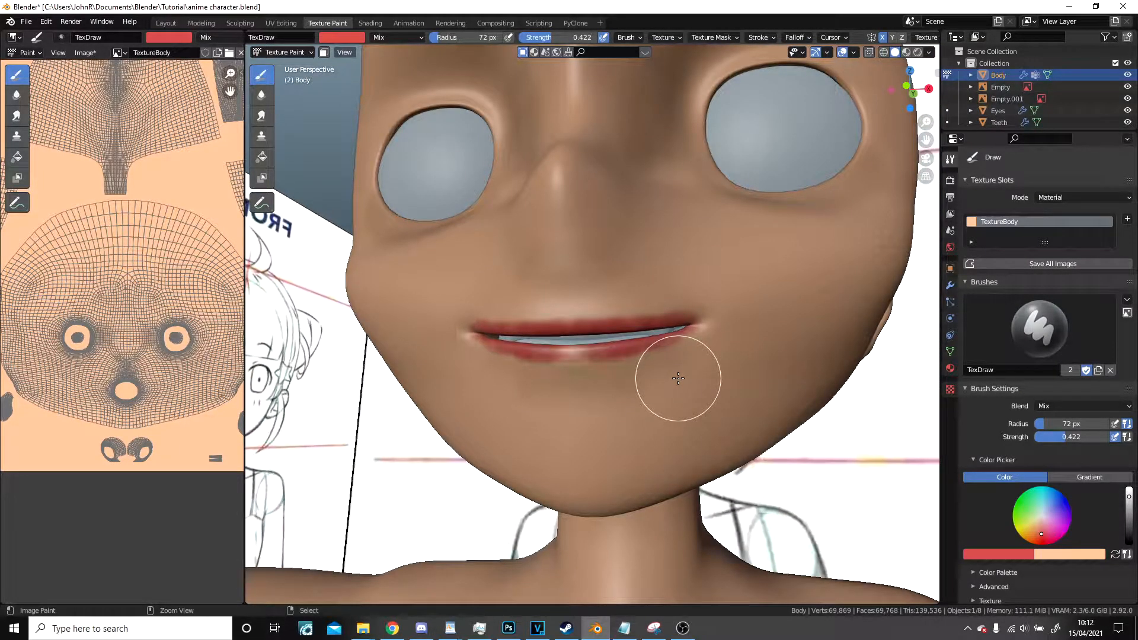
key("ctrl+z")
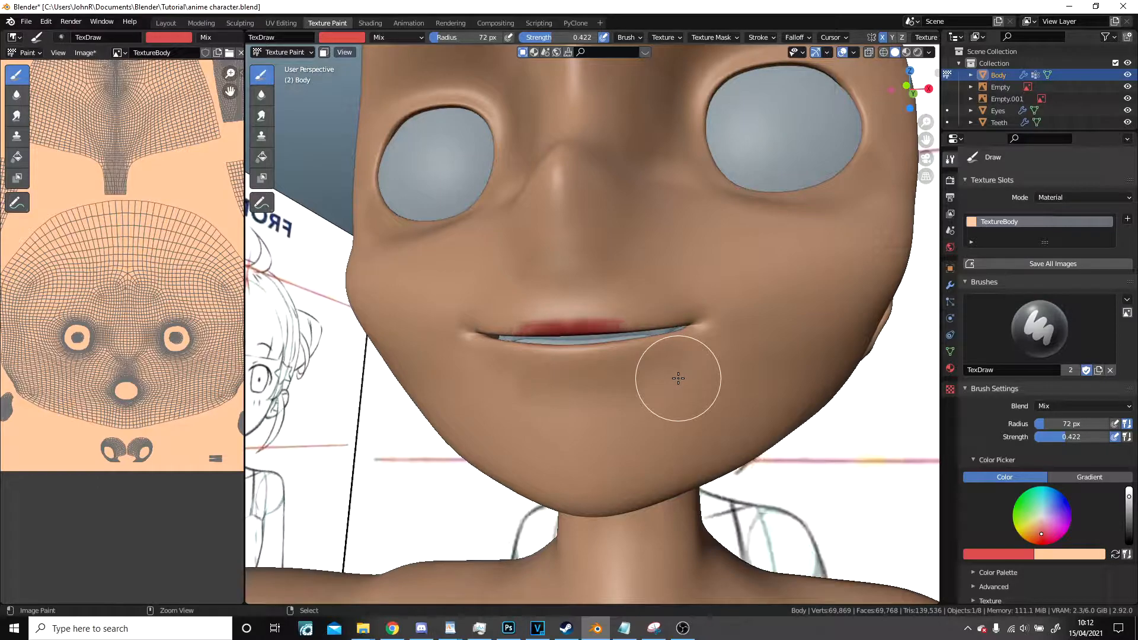
scroll(678, 378, "up", 4)
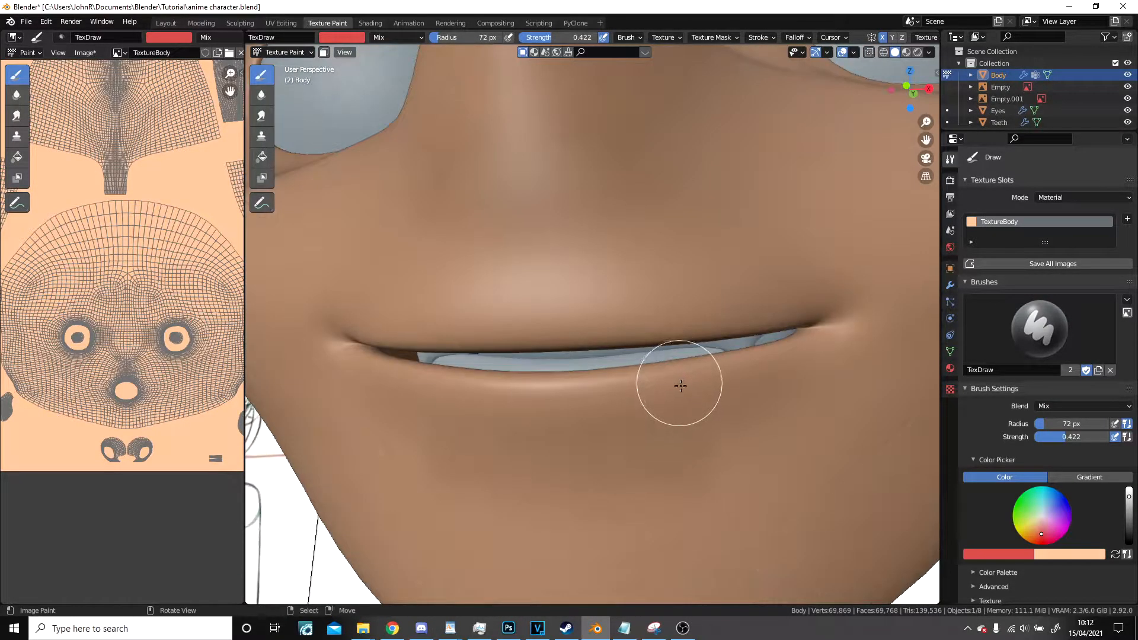
Lighten the brush colour to a soft pink and paint it along the upper and lower lips.
left_click_drag(1042, 534, 1040, 527)
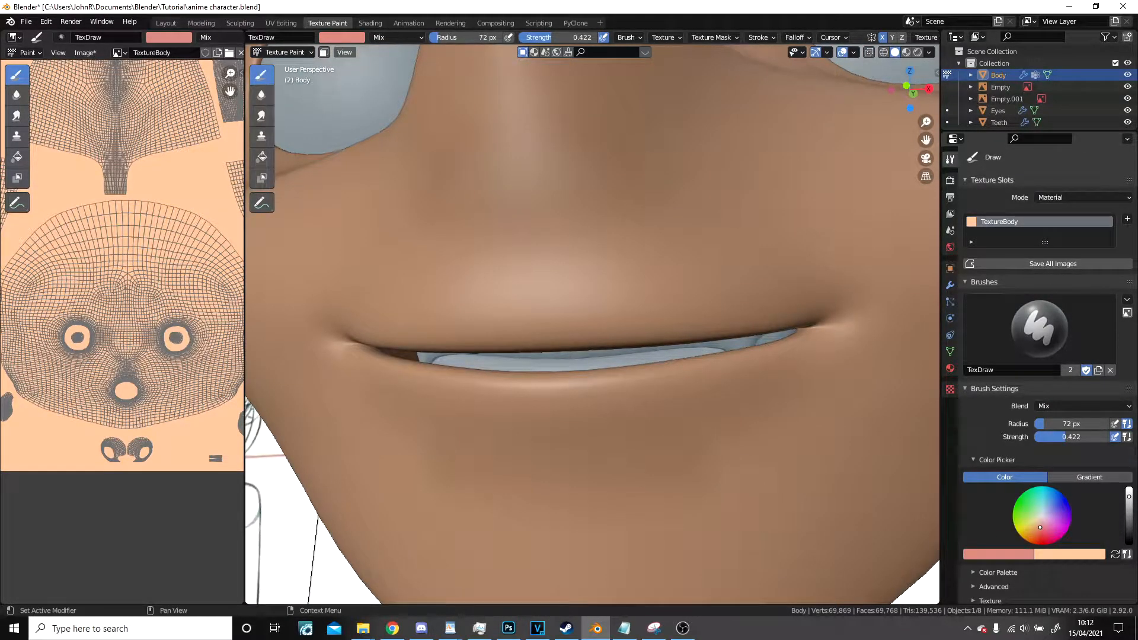
mouse_move(570, 338)
left_mouse_down()
mouse_move(638, 346)
mouse_move(774, 331)
left_mouse_up()
mouse_move(552, 358)
left_mouse_down()
mouse_move(593, 386)
mouse_move(561, 371)
mouse_move(582, 375)
mouse_move(635, 343)
mouse_move(754, 332)
mouse_move(745, 344)
left_mouse_up()
scroll(589, 397, "up", 3)
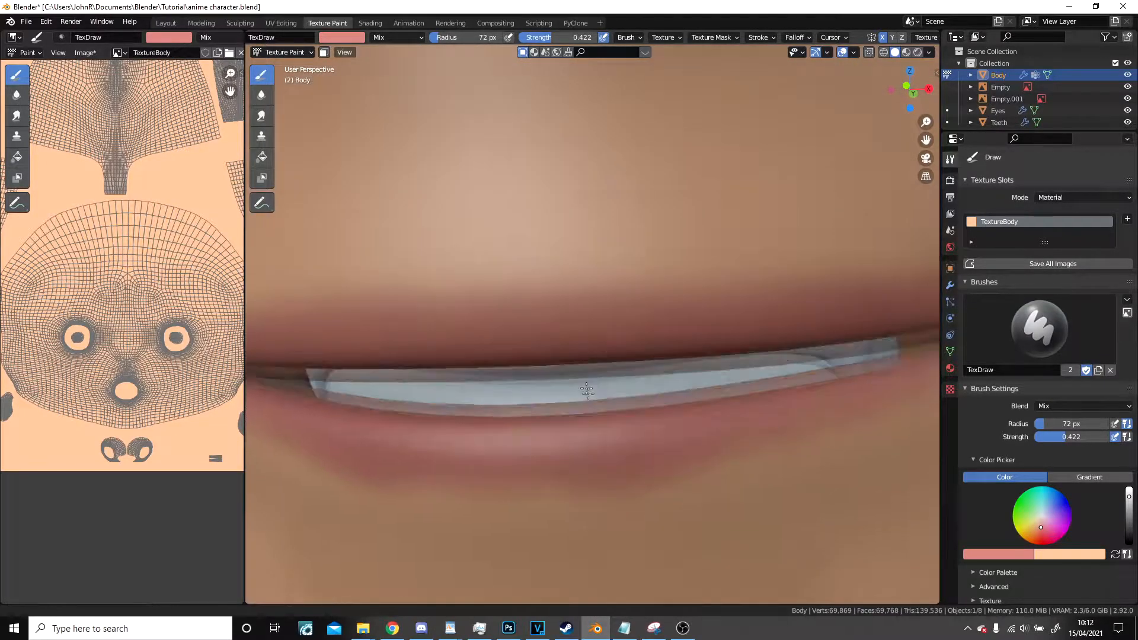
mouse_move(883, 312)
middle_mouse_down("shift")
mouse_move(550, 354)
mouse_move(620, 346)
middle_mouse_up("shift")
mouse_move(427, 344)
left_mouse_down()
mouse_move(630, 320)
mouse_move(775, 274)
left_mouse_up()
Reduce the Draw brush radius to 22 px and extend the pink lip colour into the mouth corner.
scroll(90, 271, "up", 5)
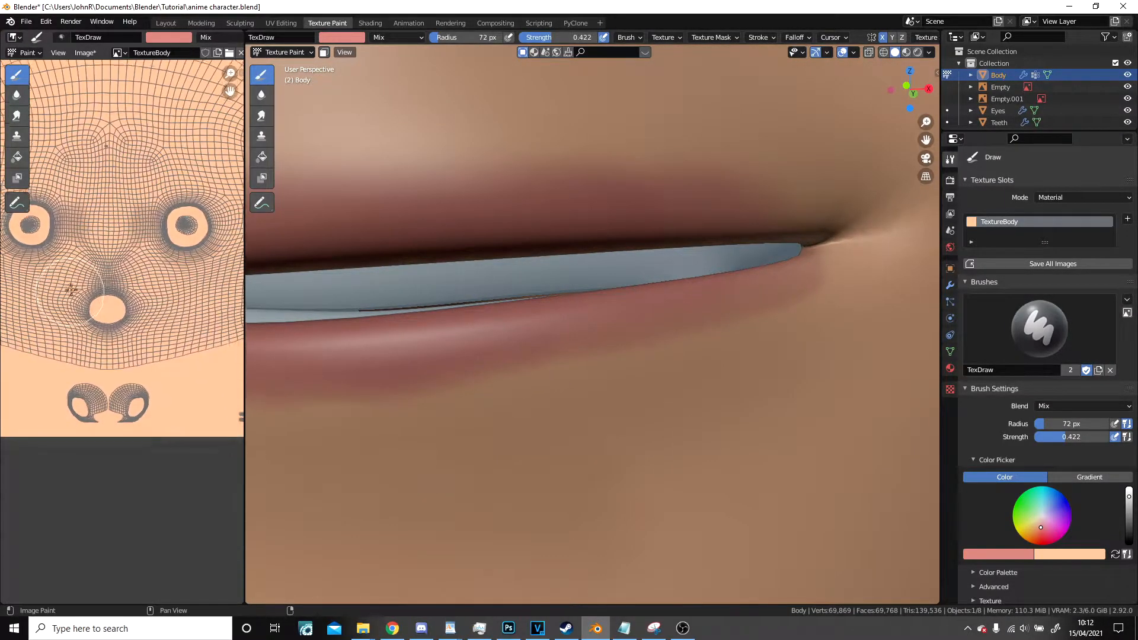
middle_click_drag(91, 271, 158, 323)
key("f")
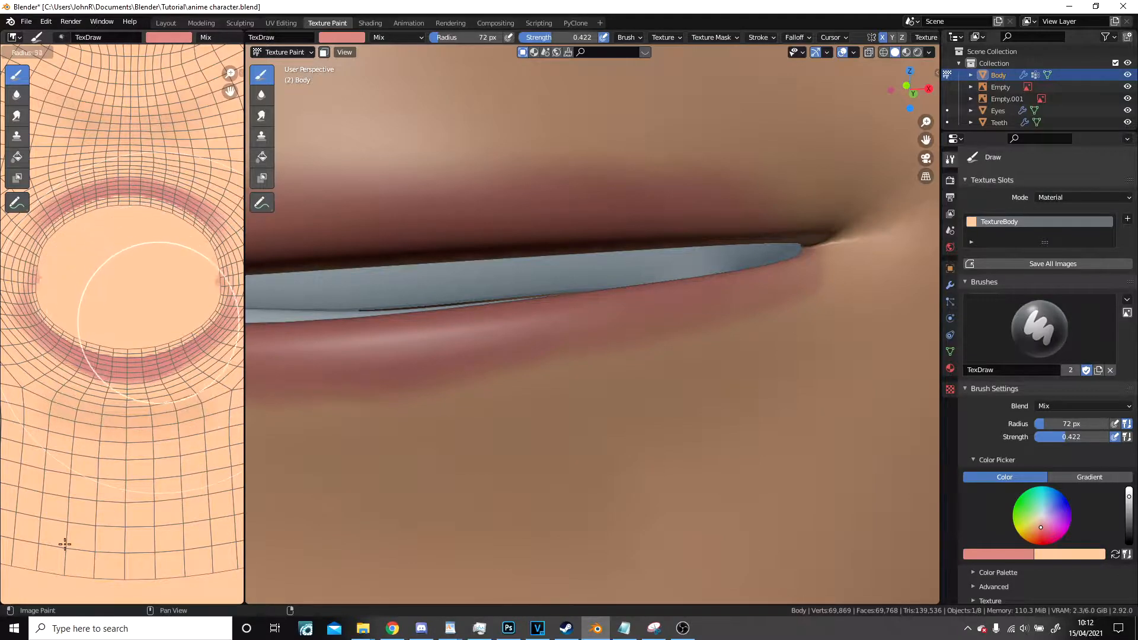
left_click(40, 566)
scroll(113, 331, "up", 1)
middle_click_drag(98, 316, 130, 331)
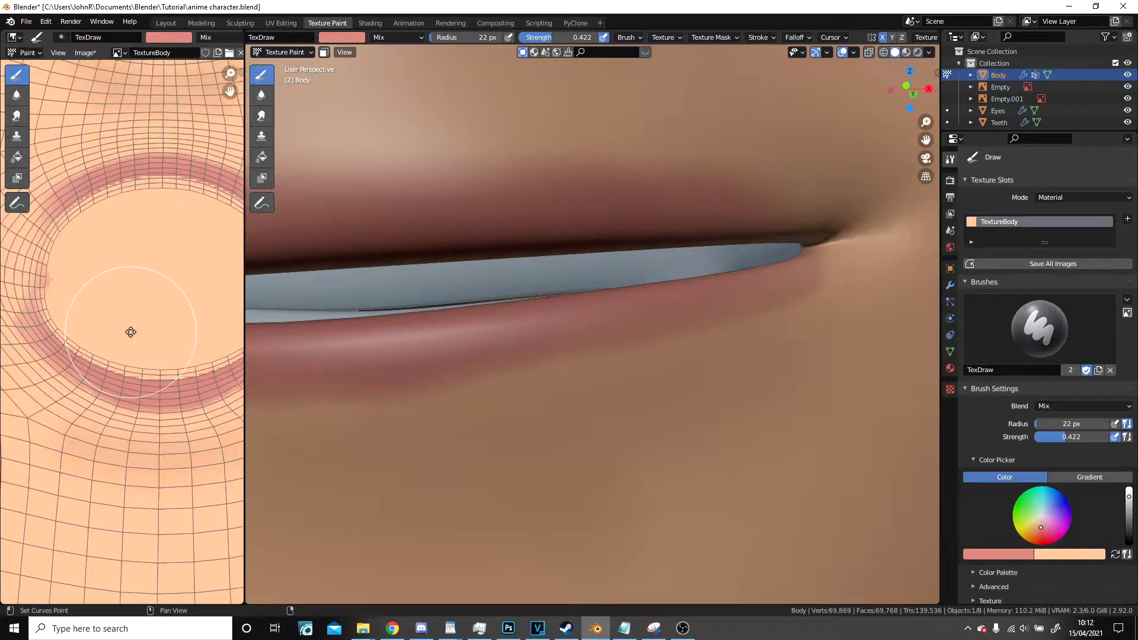
left_click_drag(793, 280, 825, 256)
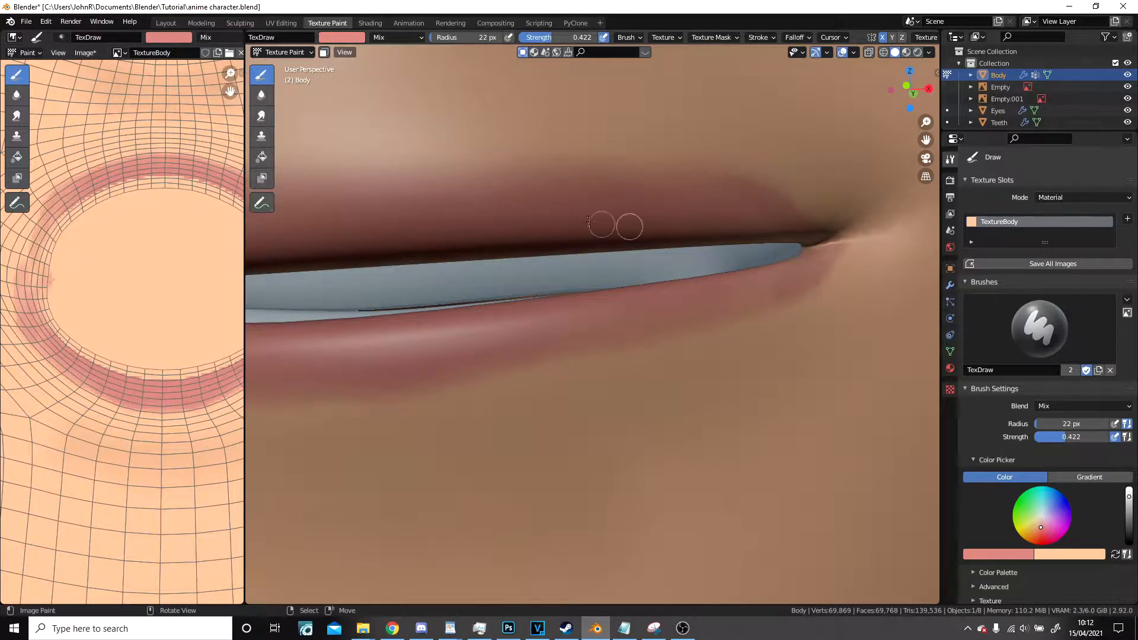
Paint pink inside the mouth opening on the flat body texture, adjusting the brush radius.
scroll(699, 236, "down", 8)
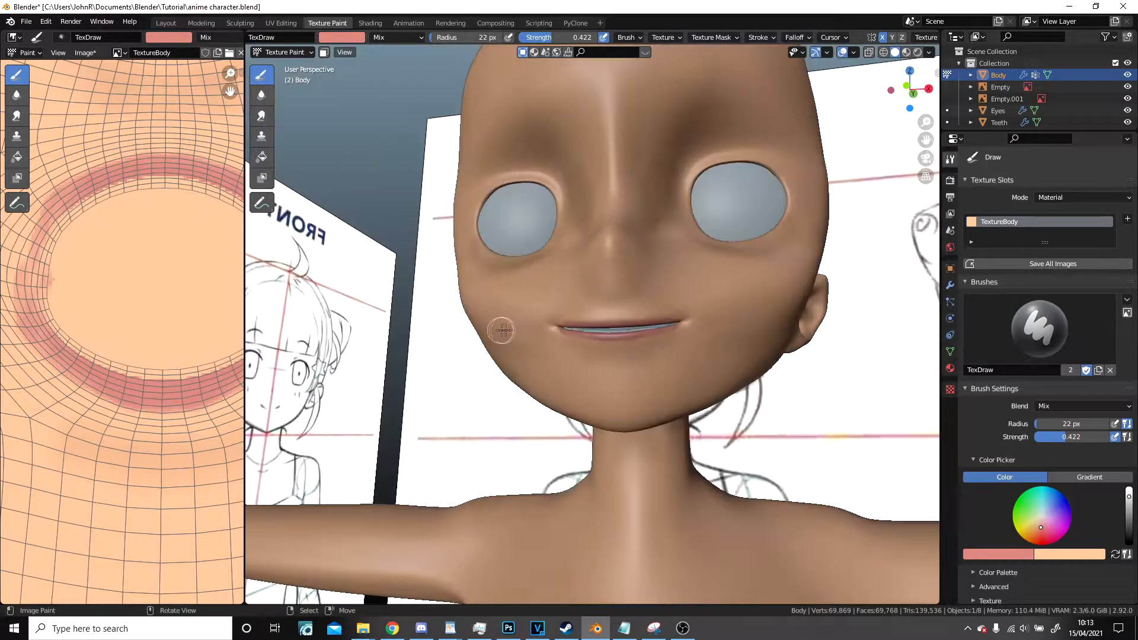
middle_click_drag(662, 342, 604, 351)
scroll(575, 366, "up", 5)
middle_click_drag(468, 342, 560, 314, "shift")
scroll(543, 332, "up", 6)
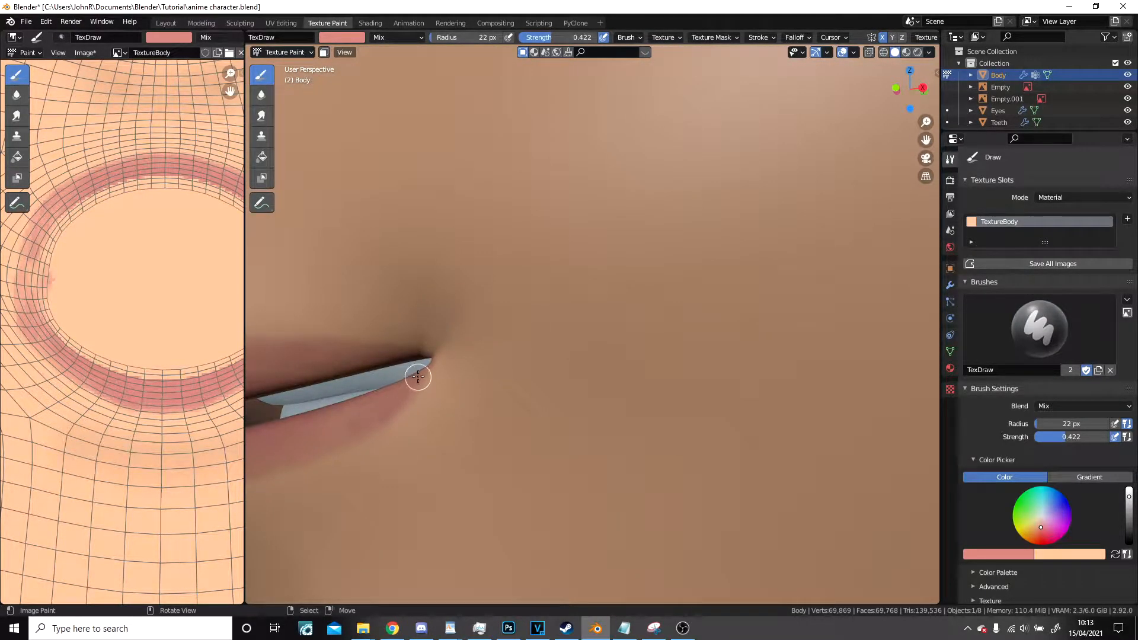
key("f")
left_click(71, 315)
mouse_move(71, 315)
left_mouse_down()
mouse_move(66, 329)
mouse_move(119, 372)
mouse_move(122, 262)
mouse_move(90, 270)
left_mouse_up()
key("f")
left_click(133, 321)
middle_click_drag(137, 249, 73, 277)
mouse_move(72, 372)
left_mouse_down()
mouse_move(145, 359)
mouse_move(82, 396)
mouse_move(131, 384)
mouse_move(97, 401)
mouse_move(211, 349)
mouse_move(150, 396)
mouse_move(213, 332)
mouse_move(228, 296)
mouse_move(232, 314)
mouse_move(175, 263)
left_mouse_up()
Raise the brush strength to 1.000 and fill the rest of the mouth opening on the texture with pink at 8 px and 17 px radius.
key("f")
left_click(107, 394)
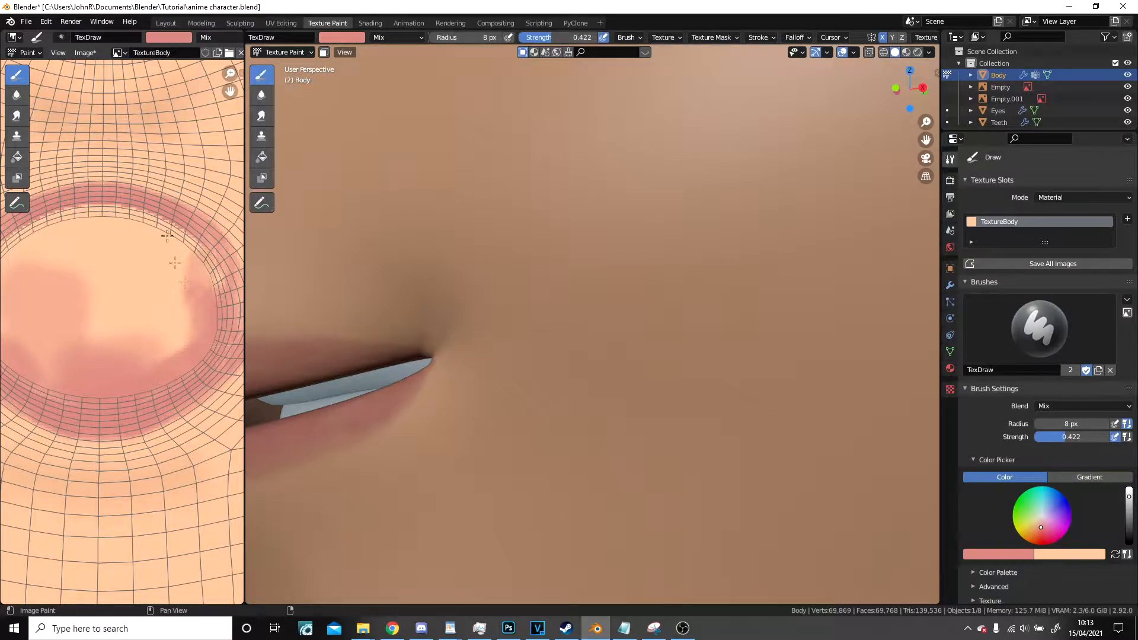
left_click_drag(552, 37, 597, 37)
mouse_move(166, 332)
left_mouse_down()
mouse_move(172, 340)
mouse_move(136, 366)
mouse_move(32, 327)
mouse_move(74, 332)
mouse_move(155, 300)
mouse_move(107, 277)
mouse_move(166, 283)
mouse_move(158, 238)
mouse_move(34, 243)
mouse_move(45, 252)
left_mouse_up()
key("f")
left_click(97, 336)
middle_click_drag(117, 250, 159, 252)
mouse_move(102, 243)
left_mouse_down()
mouse_move(54, 267)
mouse_move(49, 306)
mouse_move(73, 284)
mouse_move(82, 383)
mouse_move(163, 364)
left_mouse_up()
middle_click_drag(171, 381, 85, 378)
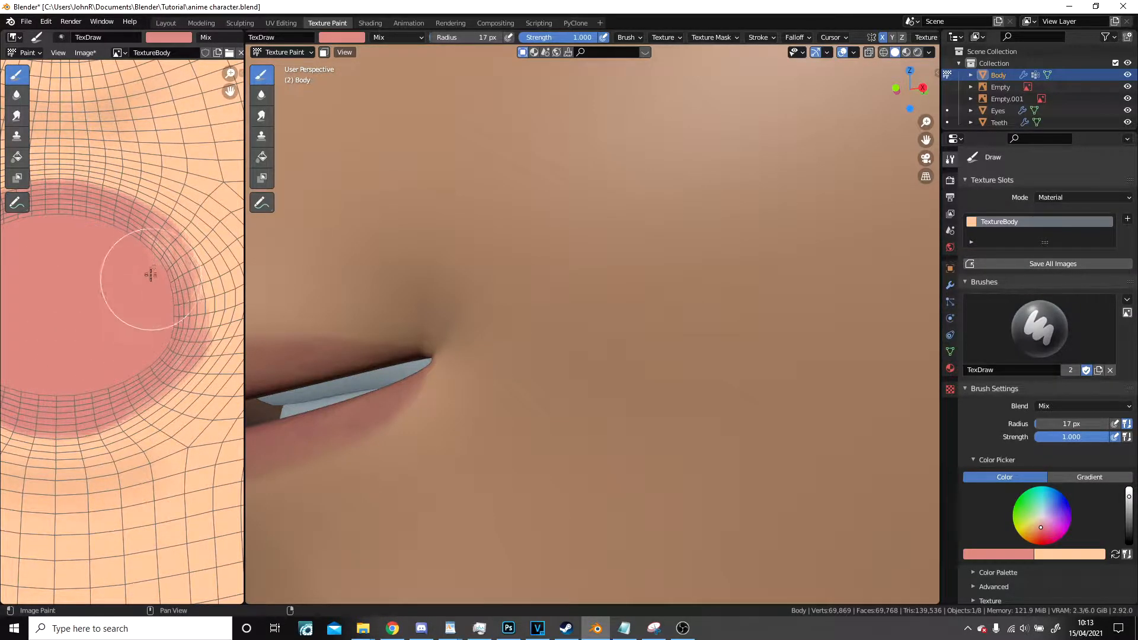
Examine the painted lips and the mouth corner on the model from the side.
scroll(170, 276, "down", 4)
scroll(170, 276, "down", 1)
scroll(526, 320, "down", 12)
middle_click_drag(574, 335, 667, 351)
scroll(667, 351, "up", 3)
middle_click_drag(800, 379, 711, 388)
scroll(681, 385, "up", 5)
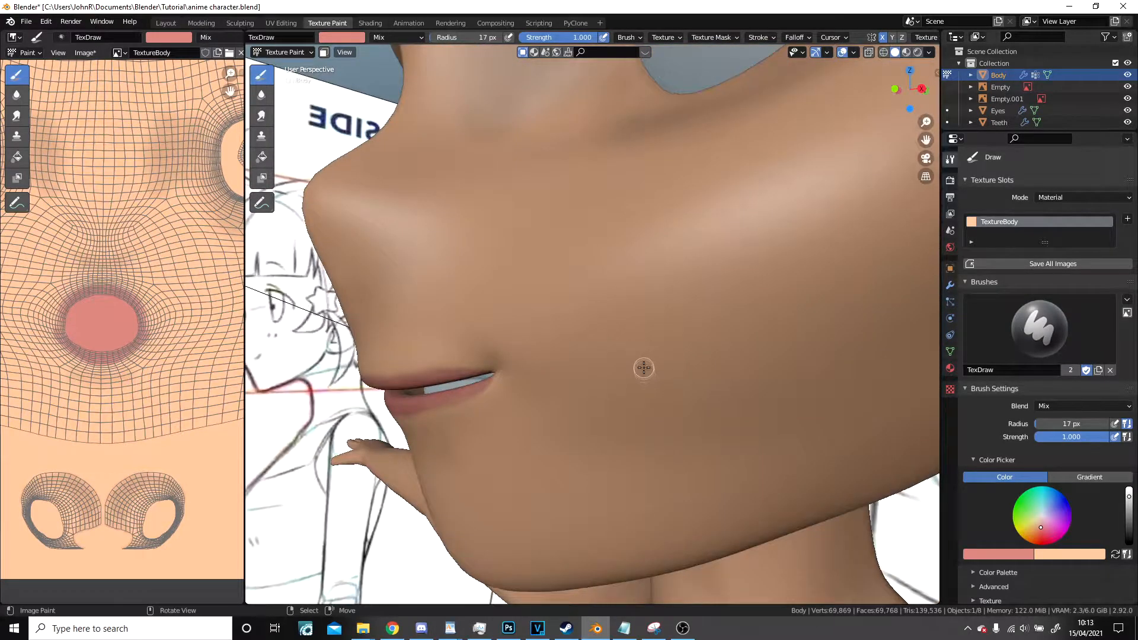
Start a thin pink line along the lower inner rim of the eye and undo the stray stroke.
scroll(643, 368, "down", 2)
middle_click_drag(652, 267, 537, 439, "shift")
middle_click_drag(542, 367, 534, 343)
middle_click_drag(613, 328, 563, 348, "shift")
scroll(454, 361, "up", 4)
scroll(552, 368, "up", 2)
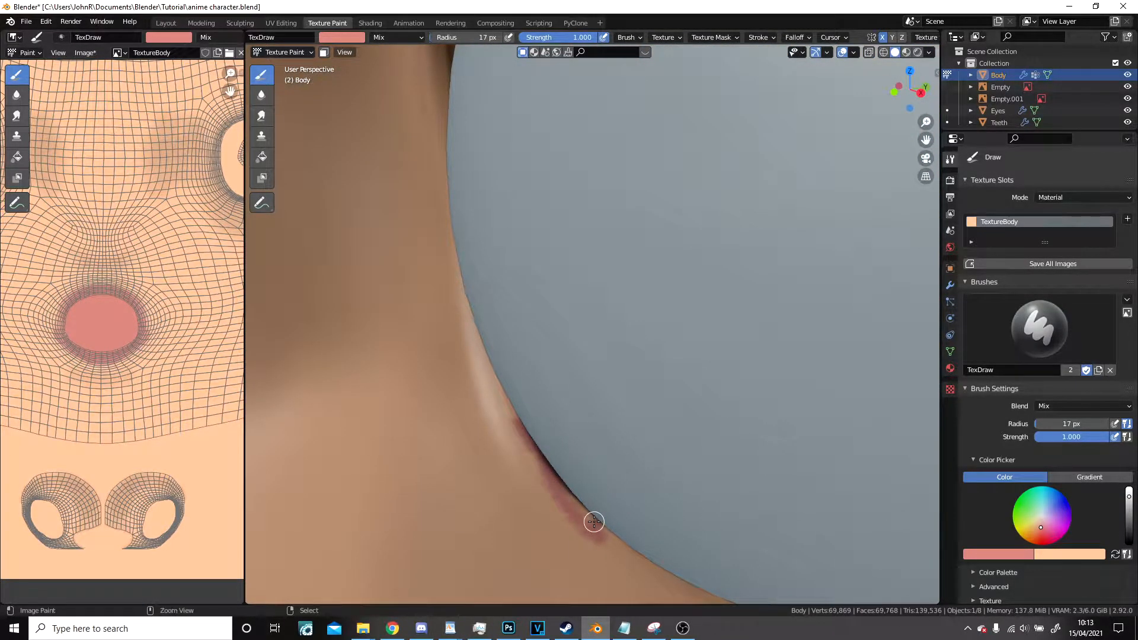
key("ctrl+z")
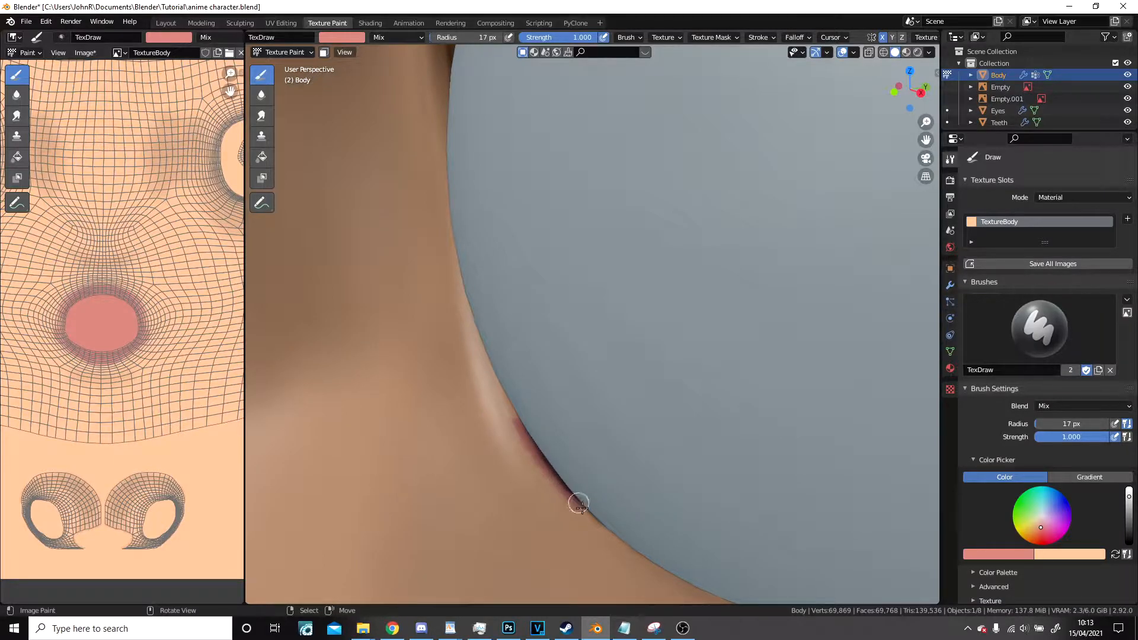
Continue the pink line along the lower eye rim towards the outer corner.
scroll(584, 485, "down", 7)
middle_click_drag(584, 485, 629, 474)
scroll(554, 450, "up", 5)
middle_click_drag(688, 454, 598, 417, "shift")
scroll(598, 417, "up", 4)
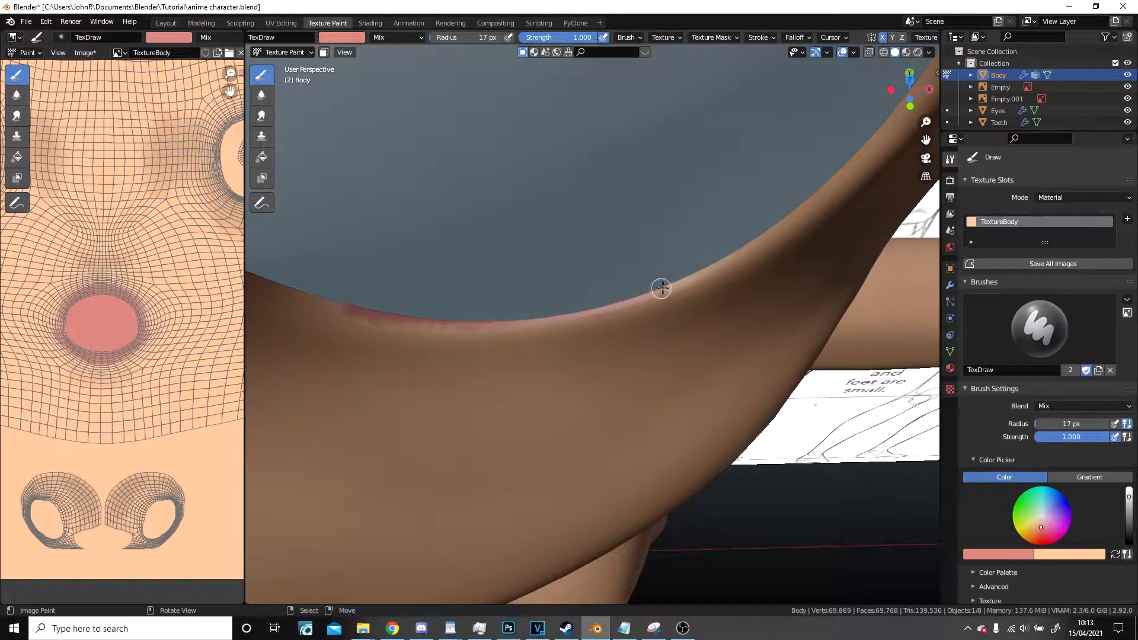
left_click_drag(697, 270, 708, 266)
mouse_move(688, 266)
middle_mouse_down()
mouse_move(670, 222)
mouse_move(667, 292)
mouse_move(671, 262)
middle_mouse_up()
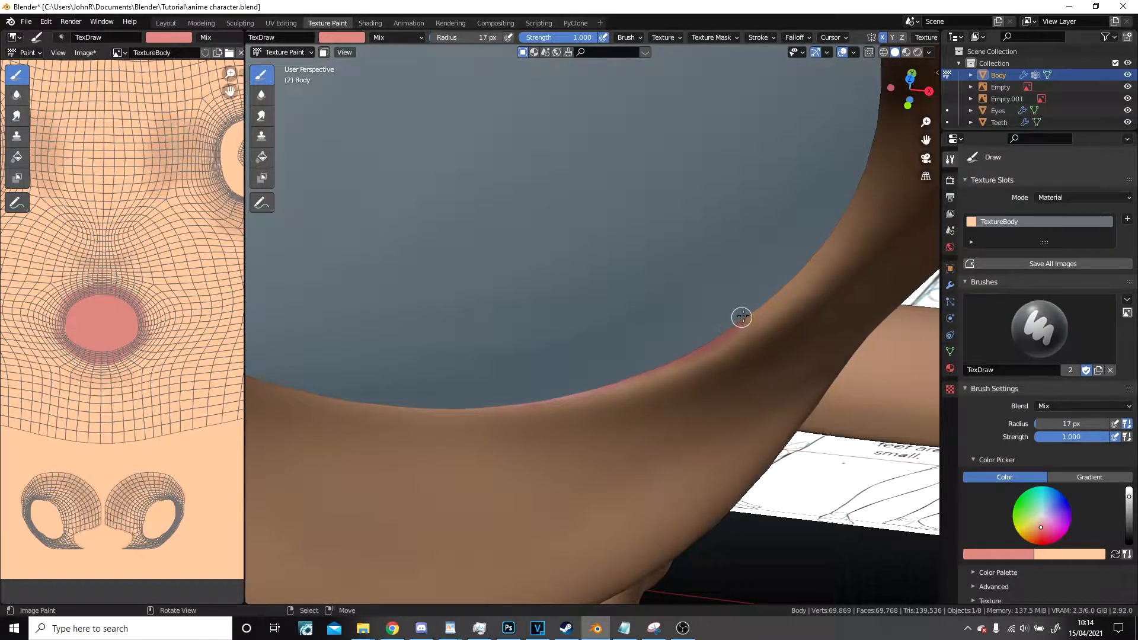
Paint the pink line up the outer side of the eye rim.
scroll(719, 288, "down", 10)
scroll(425, 340, "up", 5)
middle_click_drag(424, 339, 522, 332)
scroll(584, 296, "up", 5)
middle_click_drag(617, 290, 723, 297)
scroll(726, 302, "up", 4)
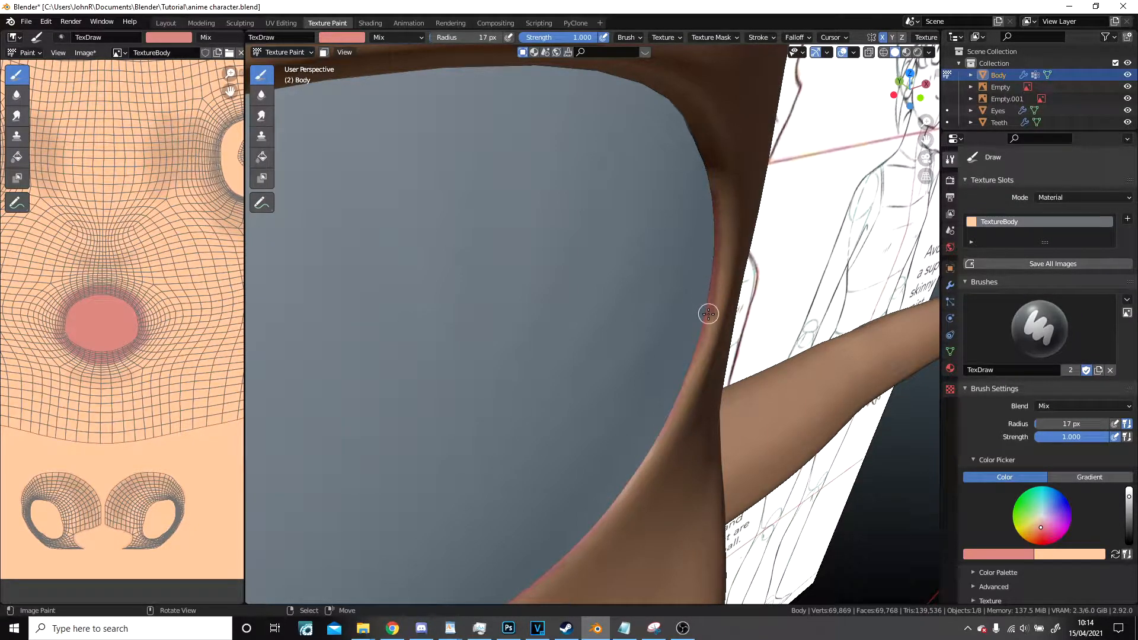
Carry the pink line around the outer corner onto the upper eye rim.
scroll(673, 363, "down", 3)
middle_click_drag(672, 363, 676, 306)
scroll(676, 306, "up", 4)
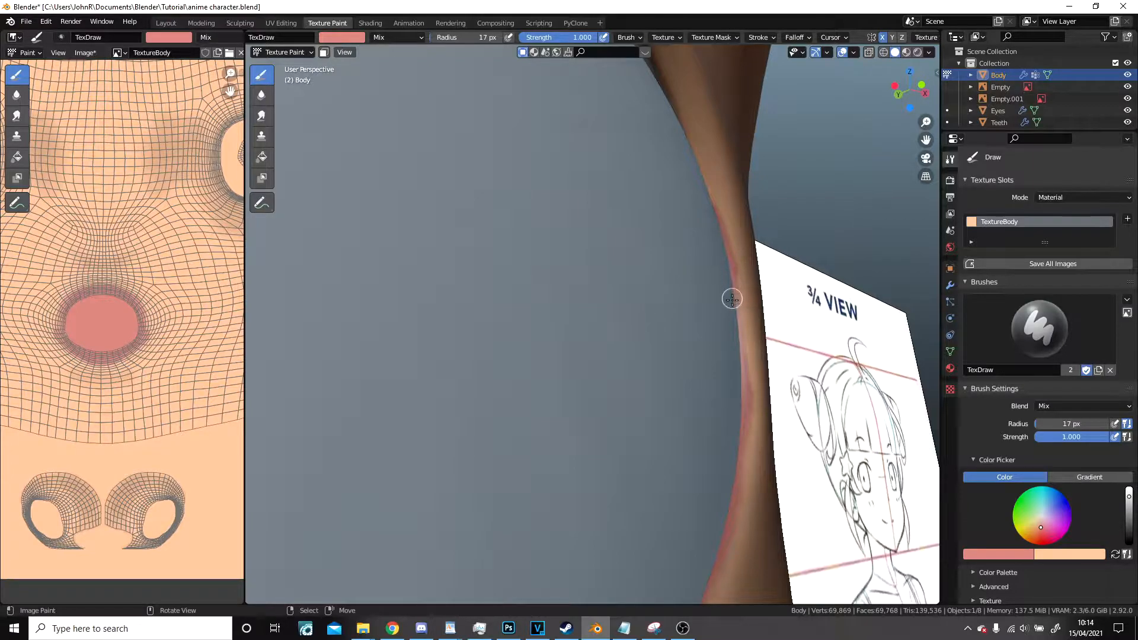
middle_click_drag(690, 335, 741, 323)
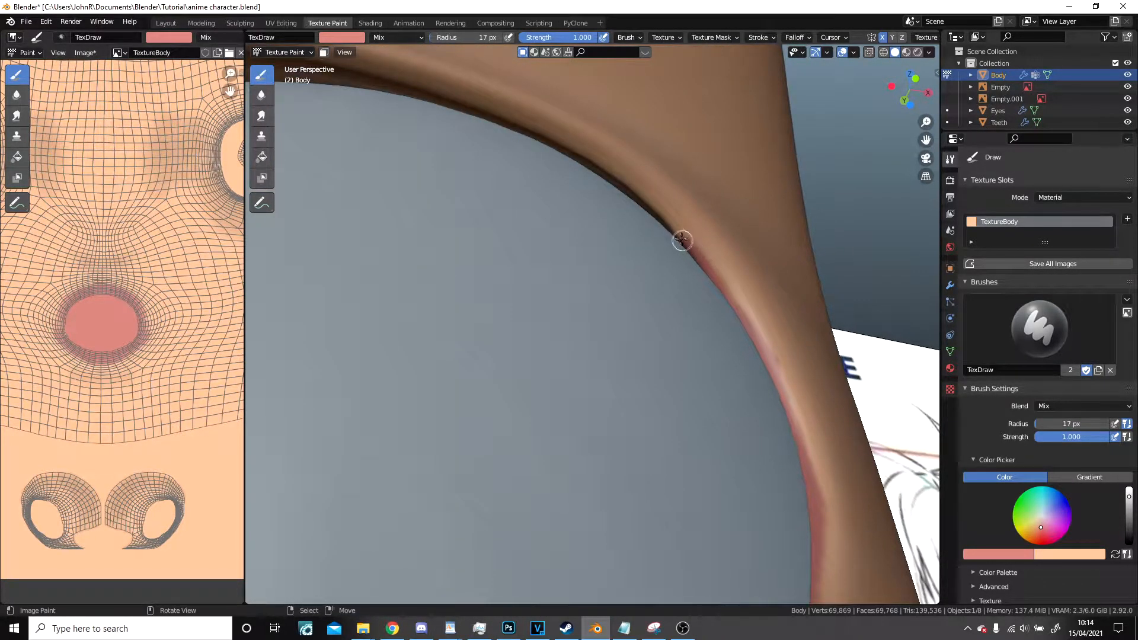
Paint the pink line across the upper eye rim to the inner side, undoing one stray stroke.
middle_click_drag(589, 163, 607, 190)
key("ctrl+z")
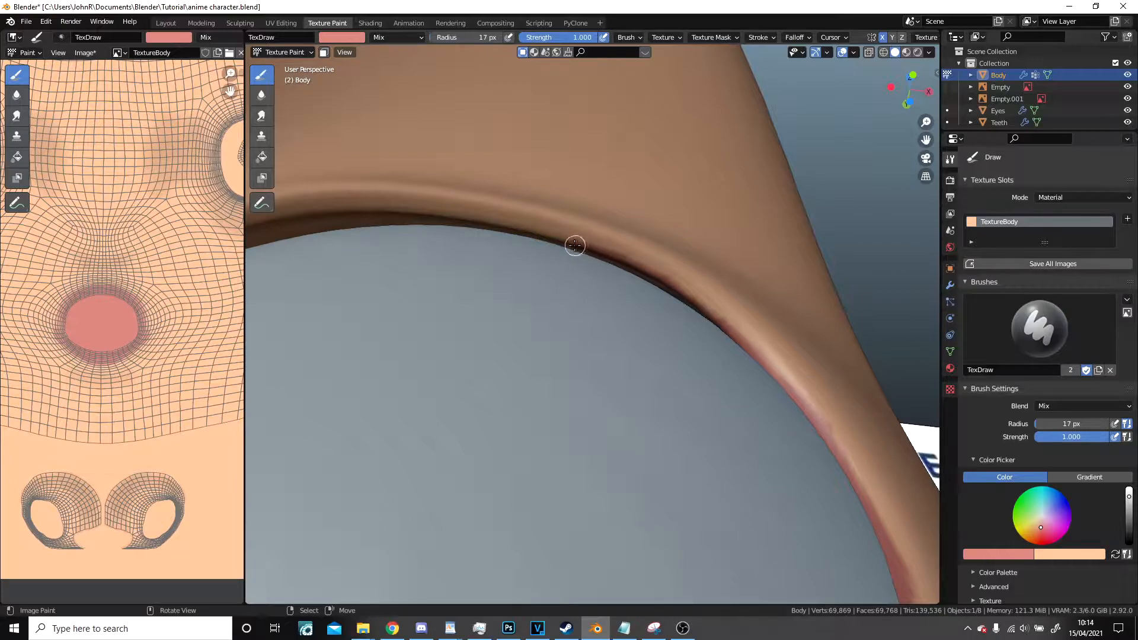
middle_click_drag(530, 234, 616, 240, "shift")
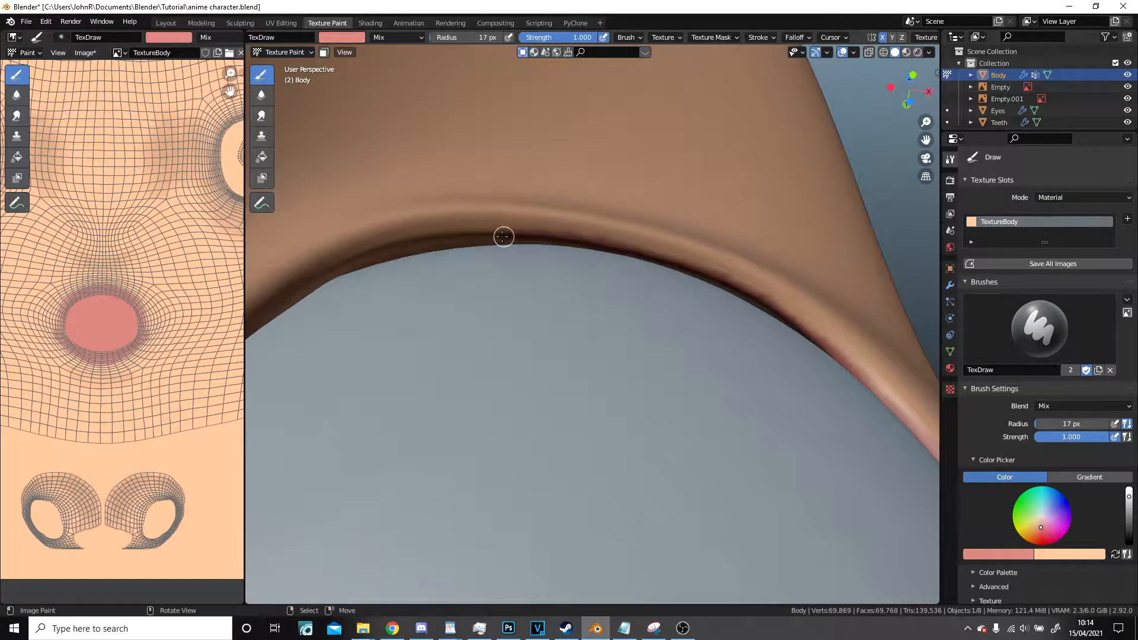
mouse_move(485, 240)
middle_mouse_down()
mouse_move(399, 252)
mouse_move(620, 301)
middle_mouse_up()
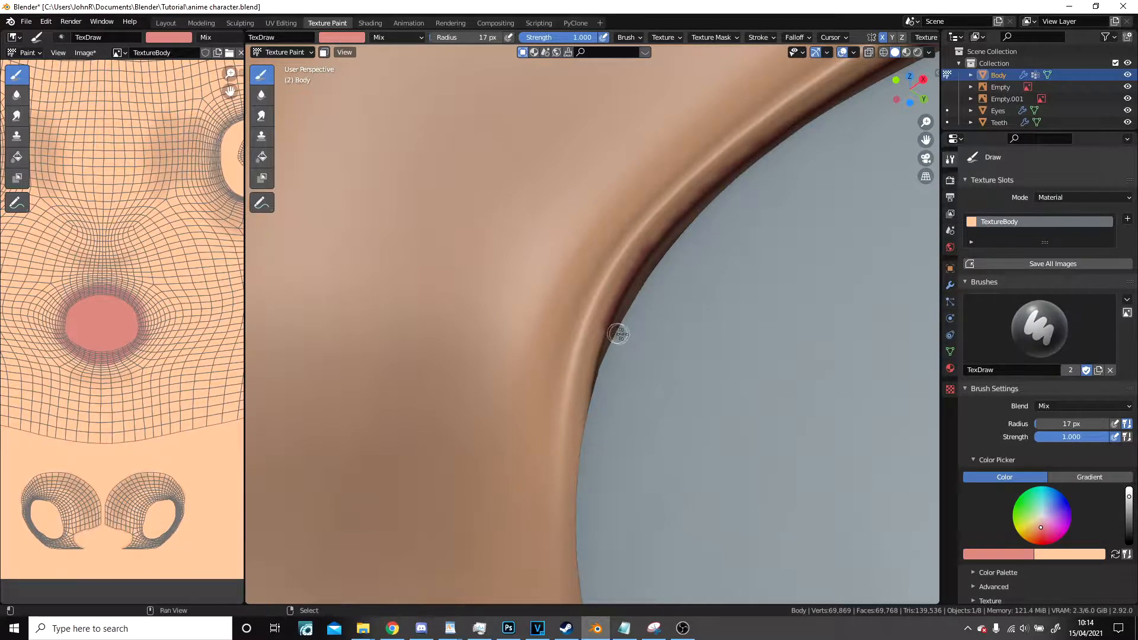
middle_click_drag(619, 334, 615, 259, "shift")
middle_click_drag(663, 174, 610, 217)
middle_click_drag(532, 250, 513, 215)
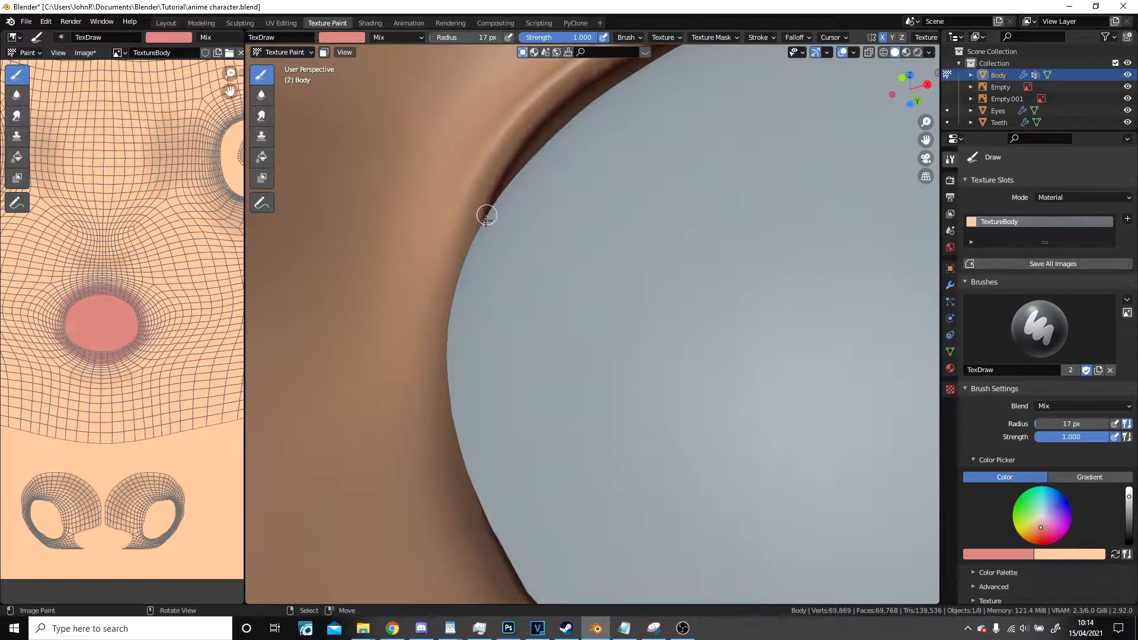
Join the upper and lower pink lines along the inner side of the eye rim.
scroll(483, 250, "down", 6)
middle_click_drag(617, 319, 648, 386)
scroll(578, 327, "up", 4)
scroll(638, 418, "up", 5)
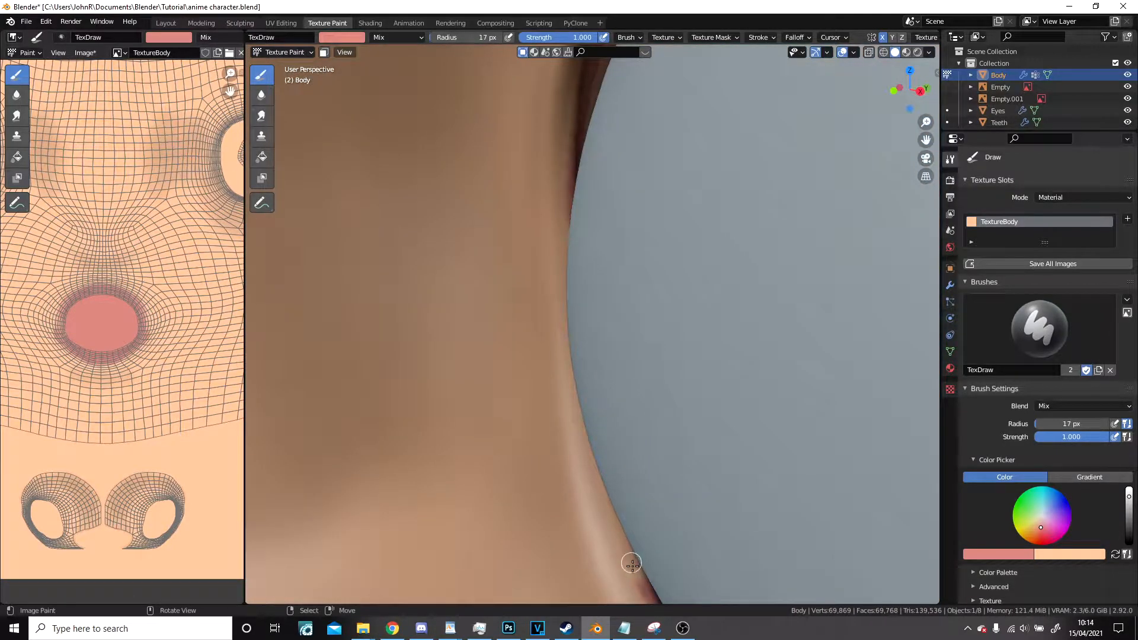
middle_click_drag(603, 470, 617, 470)
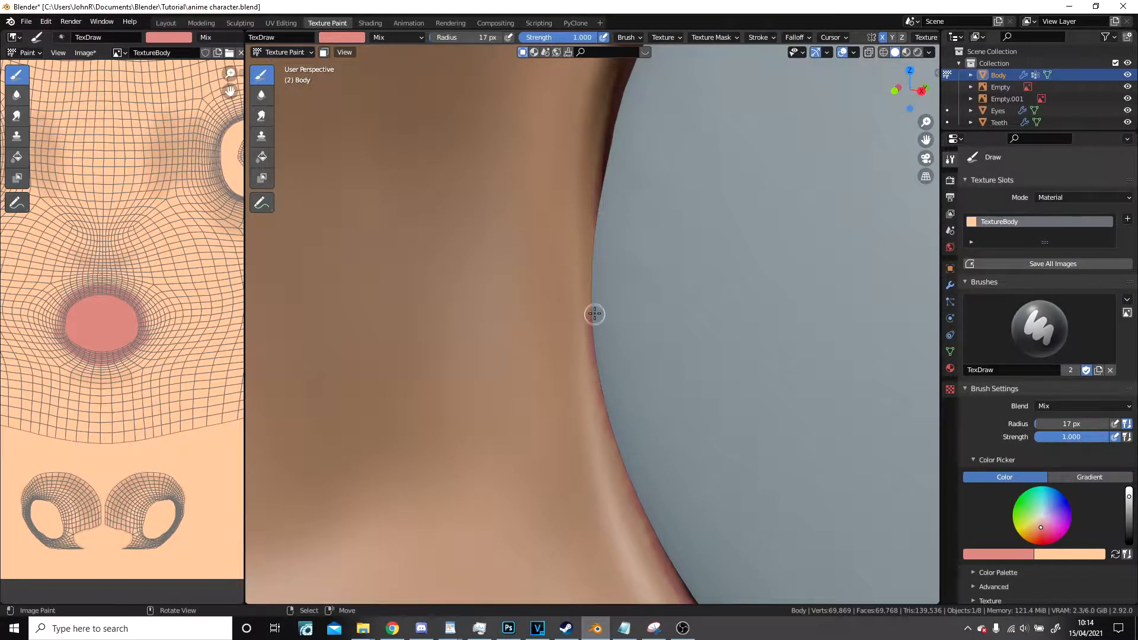
Thicken the pink along the underside of the upper eyelid from the inner side to the outer corner.
scroll(619, 152, "down", 14)
middle_click_drag(646, 296, 616, 361)
scroll(621, 249, "up", 5)
scroll(621, 250, "up", 2)
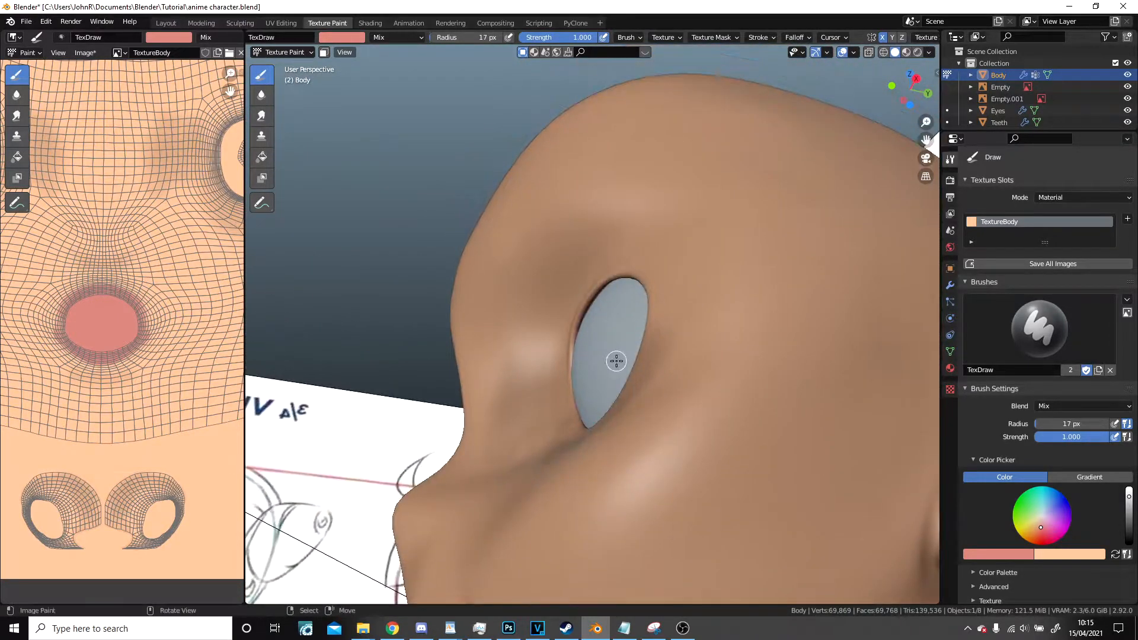
scroll(617, 361, "up", 7)
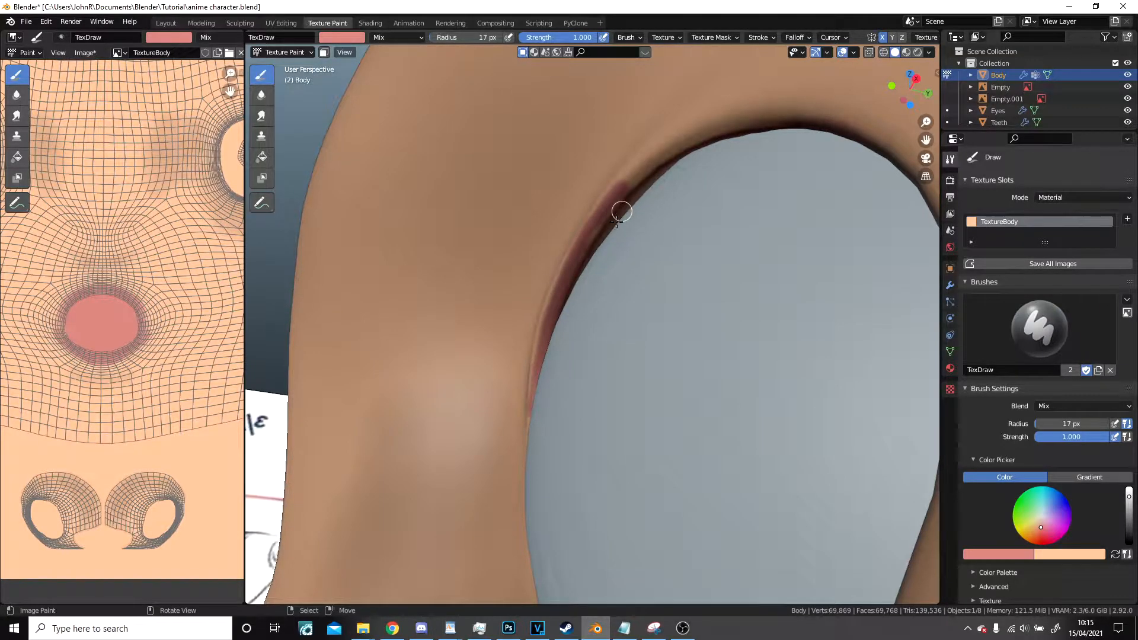
scroll(625, 305, "down", 6)
middle_click_drag(625, 304, 742, 287)
scroll(580, 323, "up", 4)
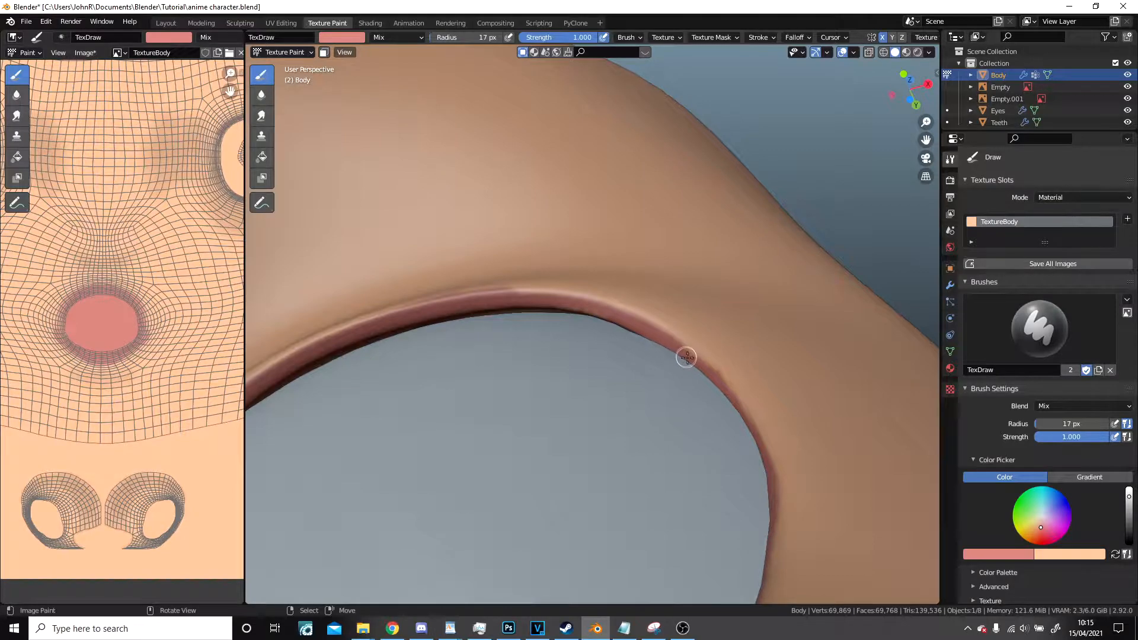
Swap the brush to the peach skin colour and clean up the pink edge along the upper and inner eye rim.
middle_click_drag(606, 321, 667, 408)
scroll(667, 408, "up", 3)
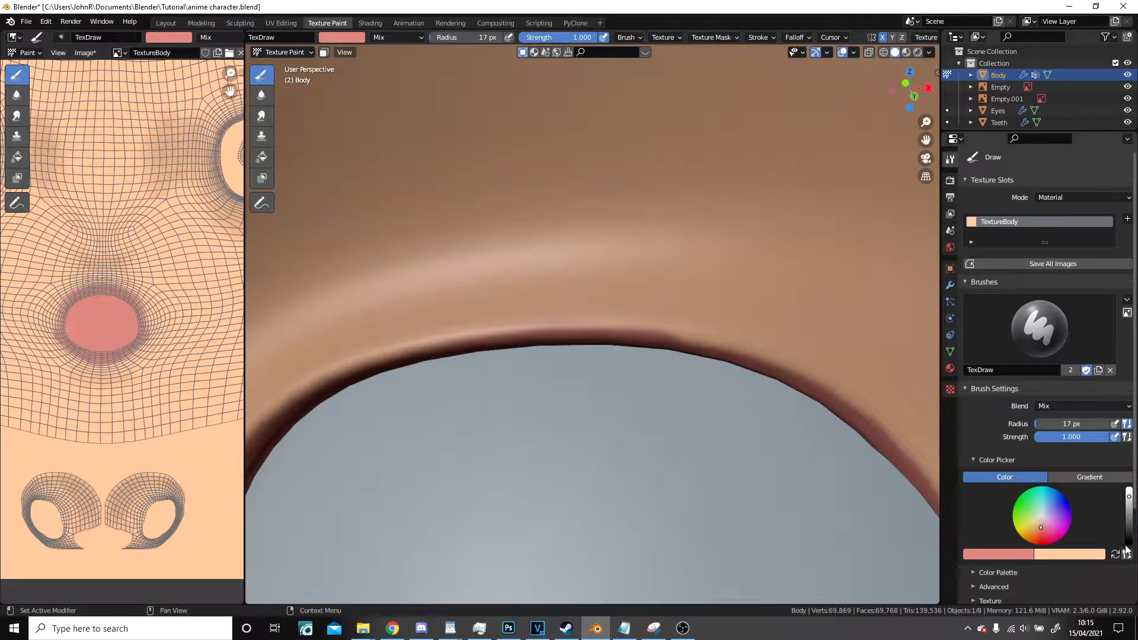
left_click(1115, 554)
middle_click_drag(762, 369, 741, 344)
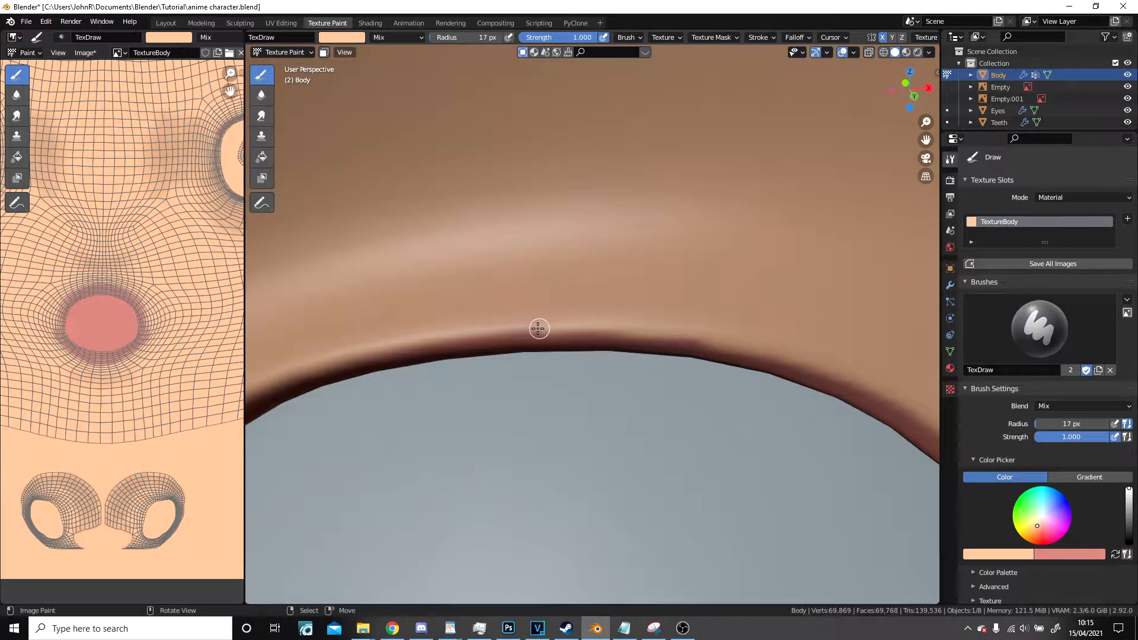
scroll(385, 319, "down", 6)
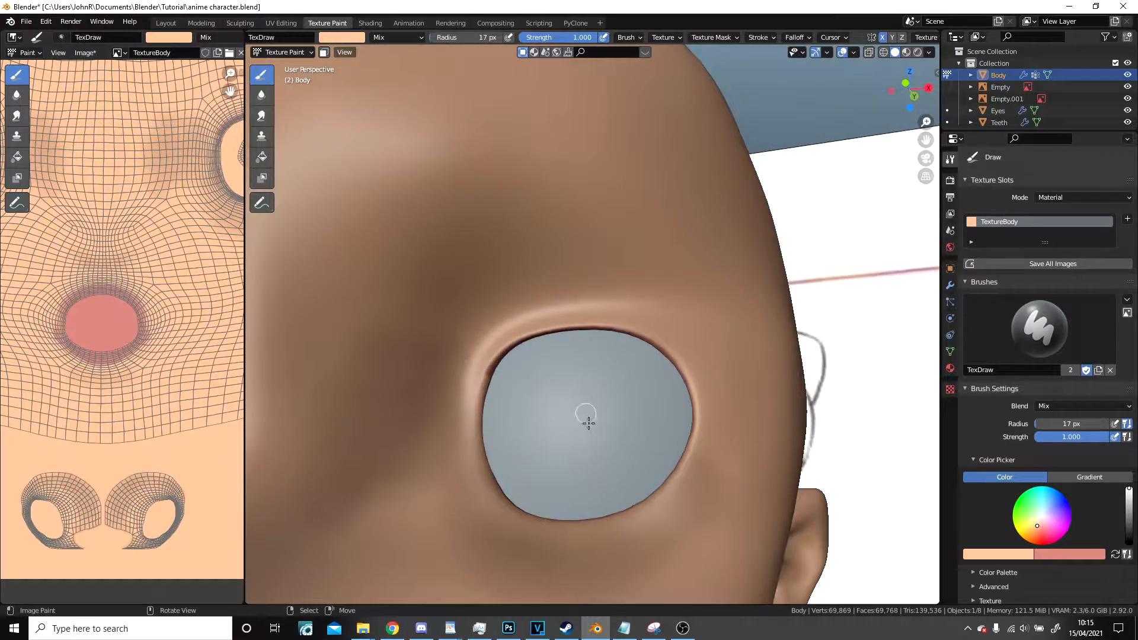
scroll(491, 416, "up", 3)
middle_click_drag(491, 416, 639, 318, "shift")
scroll(593, 304, "up", 2)
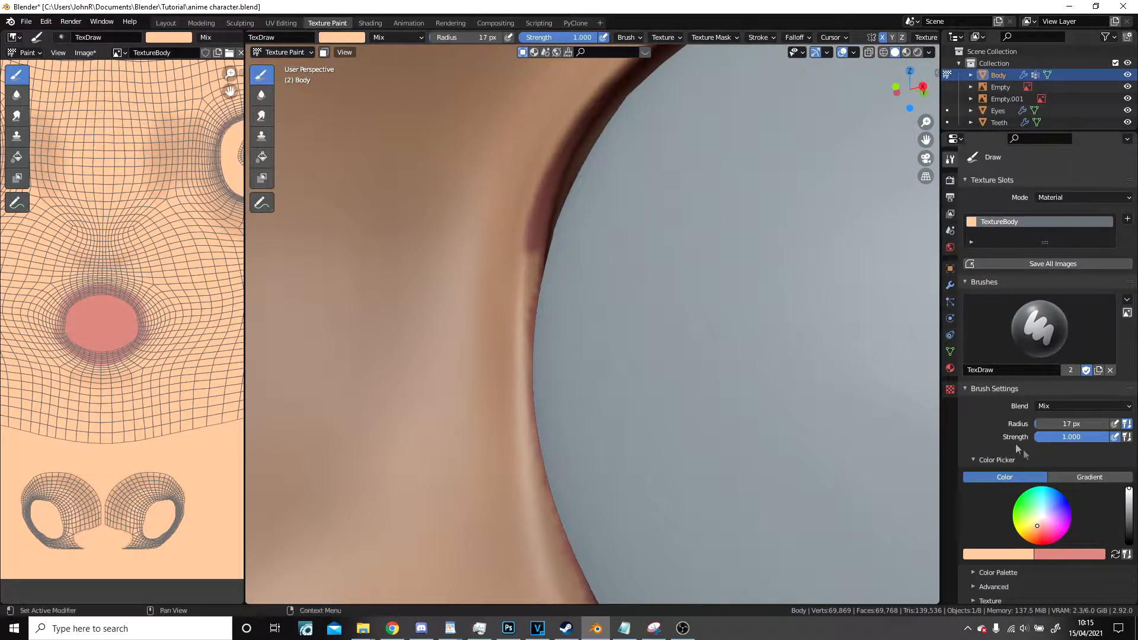
Swap the brush back to pink and touch up the inner and lower eye rim.
left_click(1115, 554)
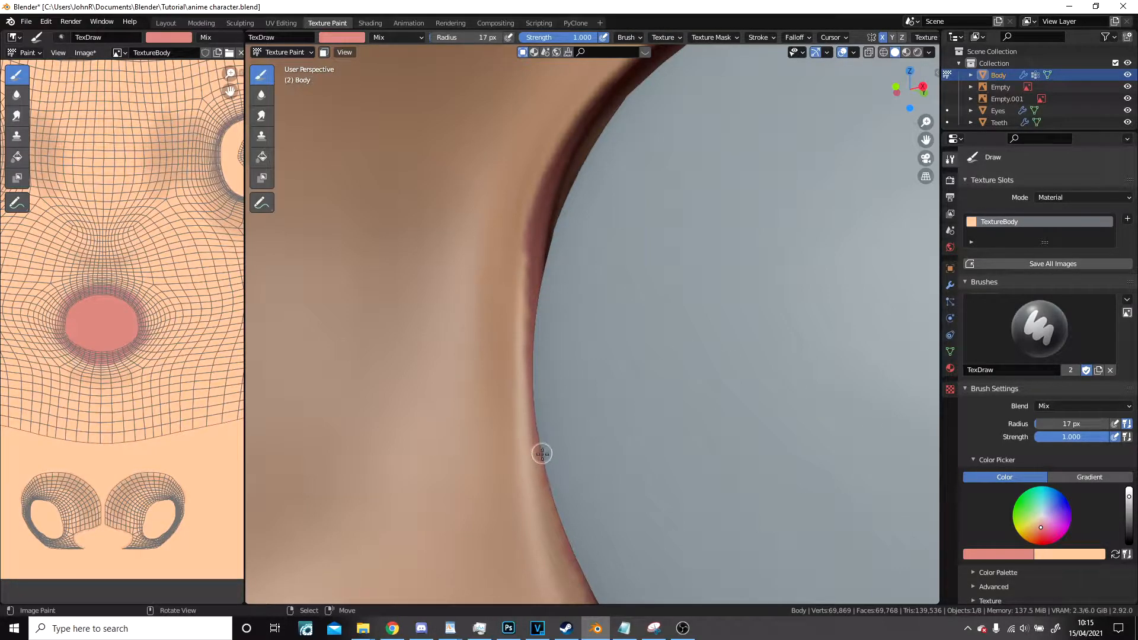
scroll(572, 534, "down", 4)
middle_click_drag(571, 487, 546, 389)
scroll(546, 389, "up", 4)
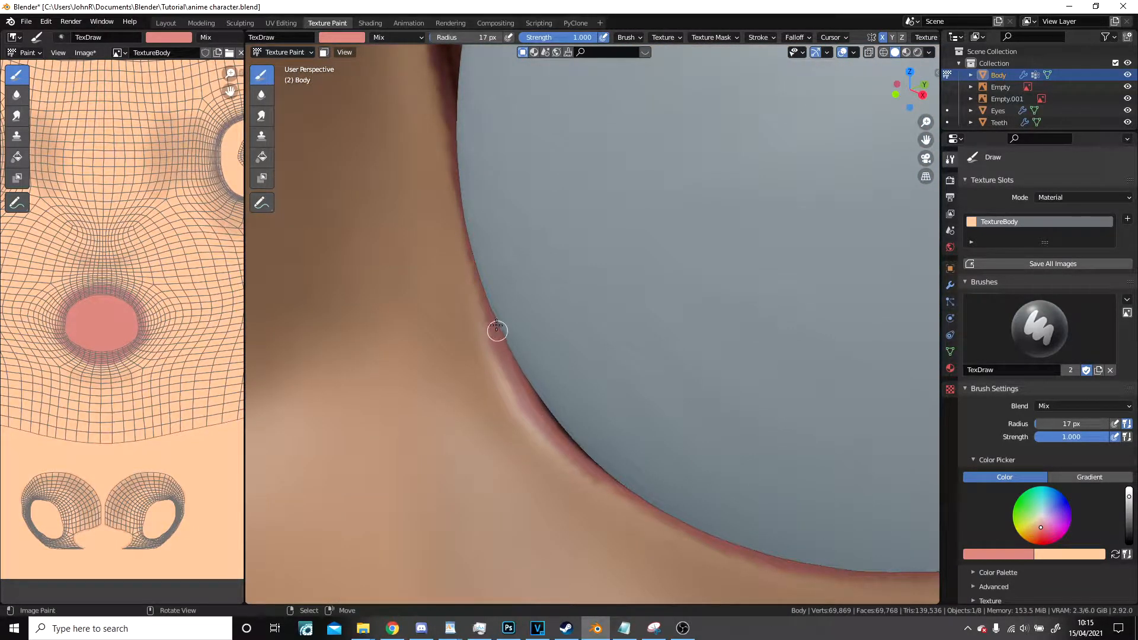
Set the Draw brush radius to 58 px and paint pink colour detail on the body's torso.
scroll(498, 291, "down", 10)
middle_click_drag(554, 315, 658, 255)
scroll(678, 338, "up", 3)
scroll(682, 310, "down", 4)
scroll(682, 312, "down", 1)
scroll(648, 326, "up", 7)
middle_click_drag(670, 486, 534, 380, "shift")
scroll(653, 322, "up", 2)
mouse_move(522, 439)
middle_mouse_down("shift")
mouse_move(653, 322)
mouse_move(615, 338)
mouse_move(559, 306)
middle_mouse_up("shift")
scroll(615, 338, "up", 1)
scroll(563, 308, "up", 2)
key("f")
left_click(590, 318)
mouse_move(520, 242)
left_mouse_down()
mouse_move(427, 284)
mouse_move(407, 315)
mouse_move(432, 431)
mouse_move(533, 470)
mouse_move(628, 453)
mouse_move(681, 407)
mouse_move(694, 330)
left_mouse_up()
mouse_move(458, 272)
left_mouse_down()
mouse_move(468, 399)
mouse_move(594, 425)
mouse_move(648, 323)
mouse_move(481, 289)
mouse_move(622, 388)
mouse_move(590, 381)
mouse_move(481, 397)
left_mouse_up()
mouse_move(480, 396)
middle_mouse_down()
mouse_move(606, 361)
mouse_move(774, 348)
middle_mouse_up()
mouse_move(769, 417)
middle_mouse_down()
mouse_move(605, 356)
mouse_move(598, 390)
mouse_move(778, 352)
mouse_move(681, 344)
middle_mouse_up()
Make pink the active Draw brush colour and lower the brush strength to 0.274 for shading the ear.
scroll(534, 367, "down", 13)
scroll(883, 450, "up", 2)
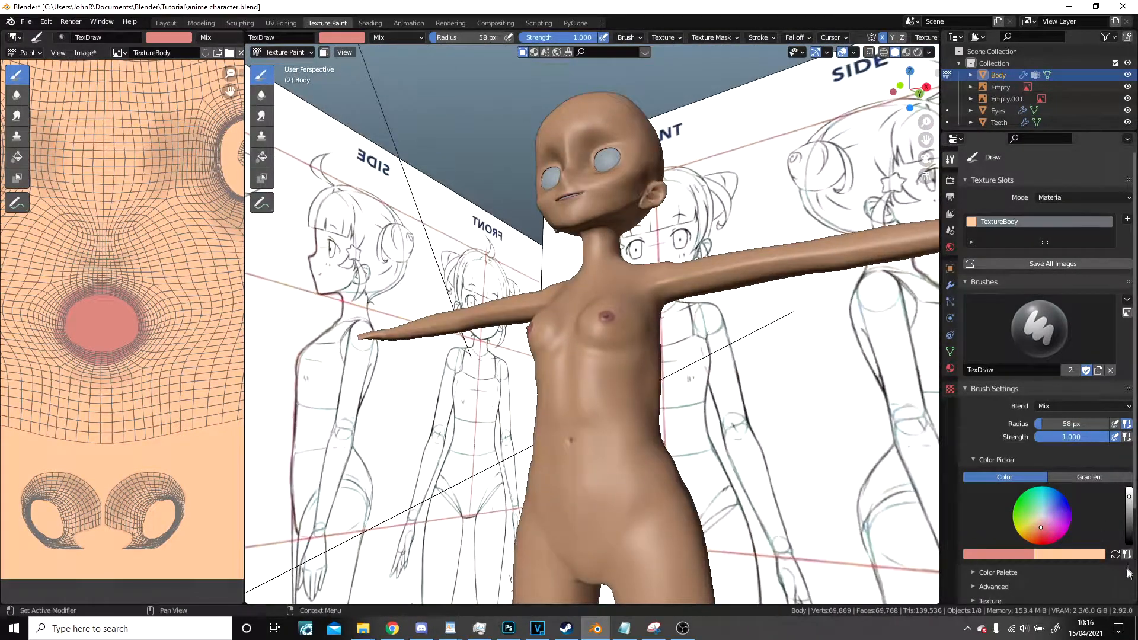
left_click(1115, 556)
mouse_move(789, 409)
middle_mouse_down()
mouse_move(735, 403)
mouse_move(593, 344)
mouse_move(513, 293)
mouse_move(645, 328)
mouse_move(584, 292)
mouse_move(640, 350)
middle_mouse_up()
scroll(640, 350, "up", 6)
middle_click_drag(792, 382, 742, 399)
scroll(742, 399, "up", 3)
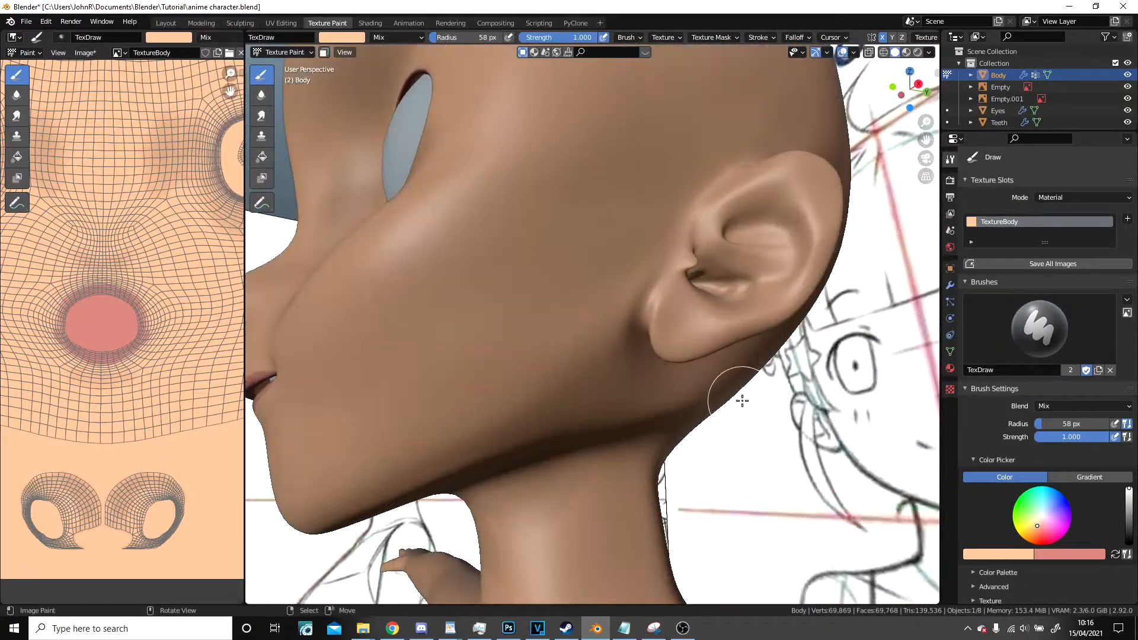
left_click(1115, 556)
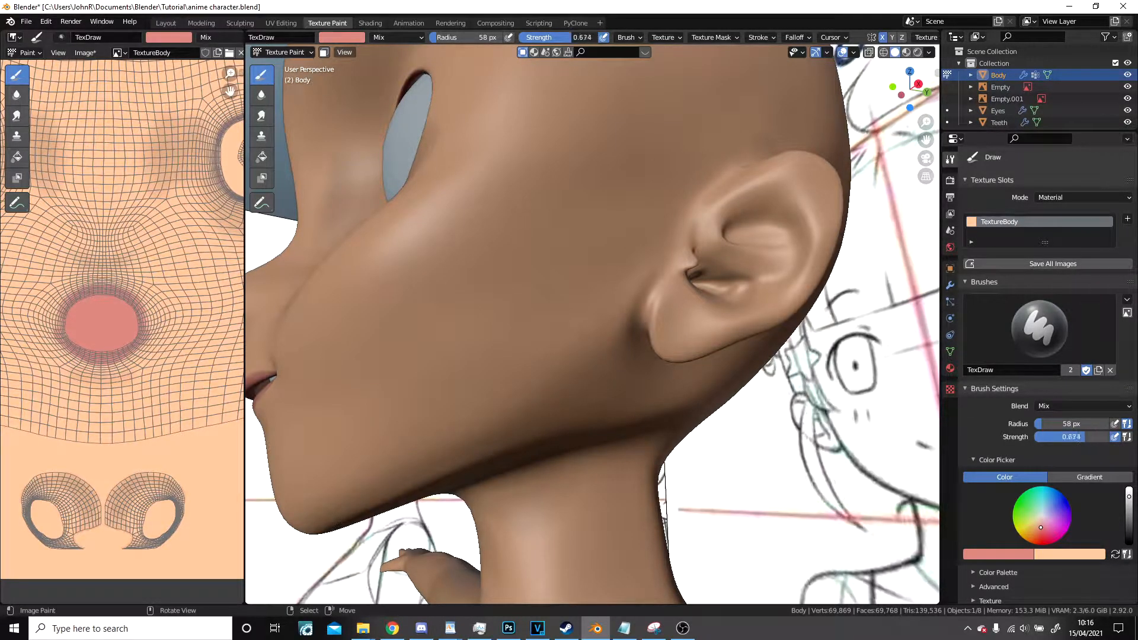
middle_click_drag(691, 153, 586, 205, "shift")
scroll(593, 235, "up", 3)
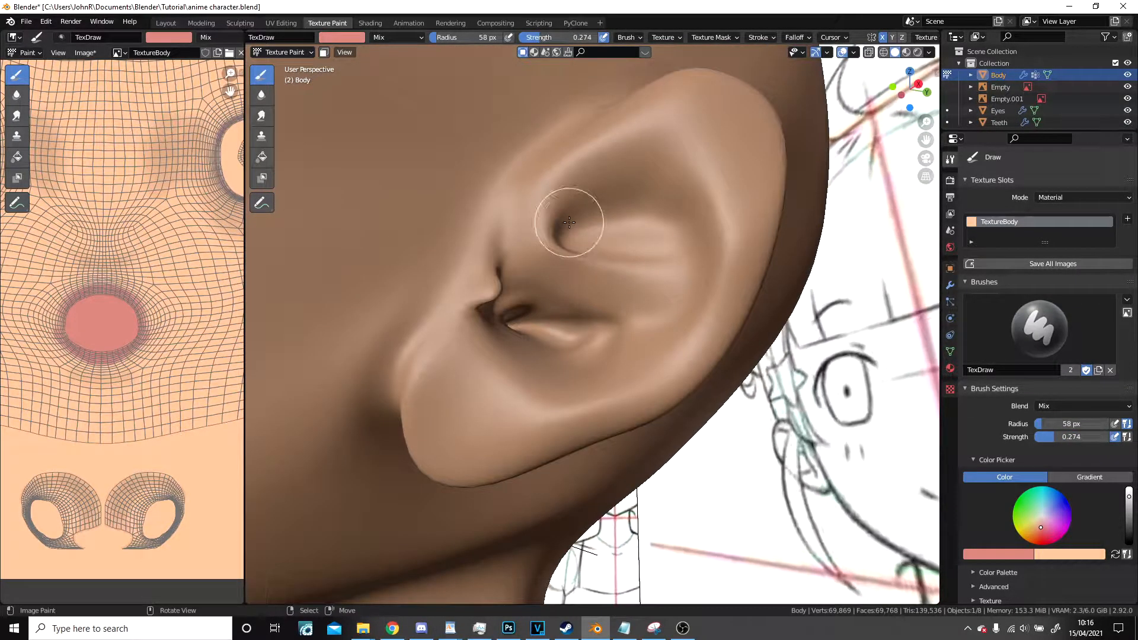
mouse_move(562, 198)
left_mouse_down()
mouse_move(709, 109)
mouse_move(610, 186)
mouse_move(604, 231)
mouse_move(667, 236)
left_mouse_up()
key("ctrl+z")
key("ctrl+z")
key("ctrl+z")
key("ctrl+z")
key("ctrl+z")
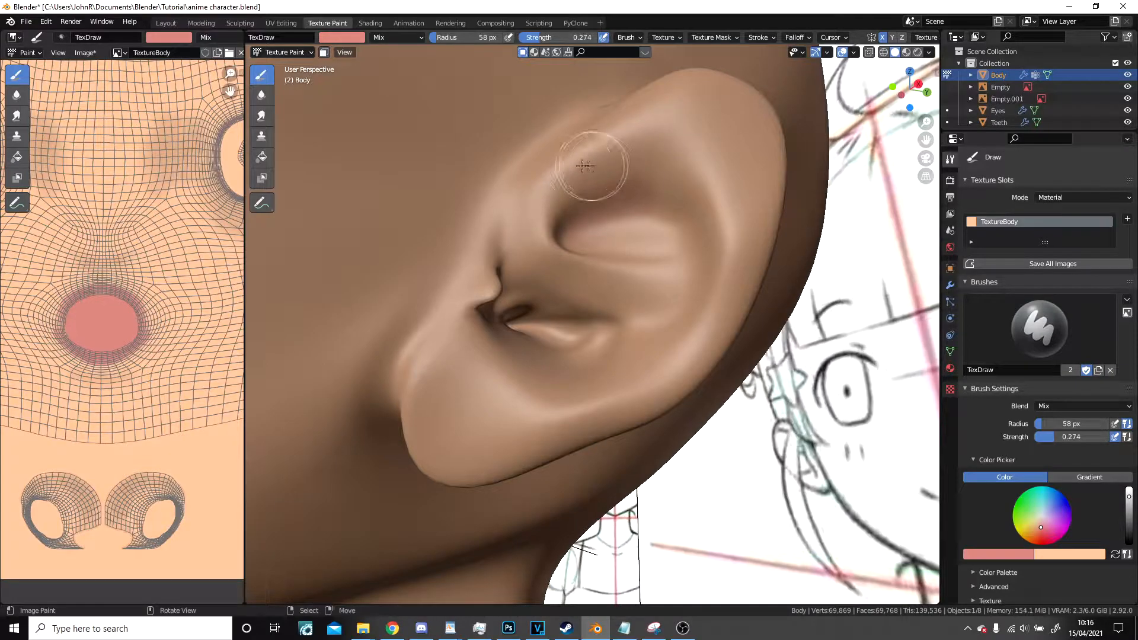
Paint soft pink over the ear's upper hollow, outer rim and back side.
mouse_move(595, 160)
left_mouse_down()
mouse_move(704, 101)
mouse_move(705, 186)
left_mouse_up()
middle_click_drag(706, 186, 593, 238)
mouse_move(524, 285)
left_mouse_down()
mouse_move(552, 265)
mouse_move(607, 382)
mouse_move(582, 389)
left_mouse_up()
mouse_move(582, 389)
middle_mouse_down()
mouse_move(564, 368)
mouse_move(503, 359)
middle_mouse_up()
mouse_move(462, 315)
left_mouse_down()
mouse_move(466, 453)
mouse_move(517, 446)
left_mouse_up()
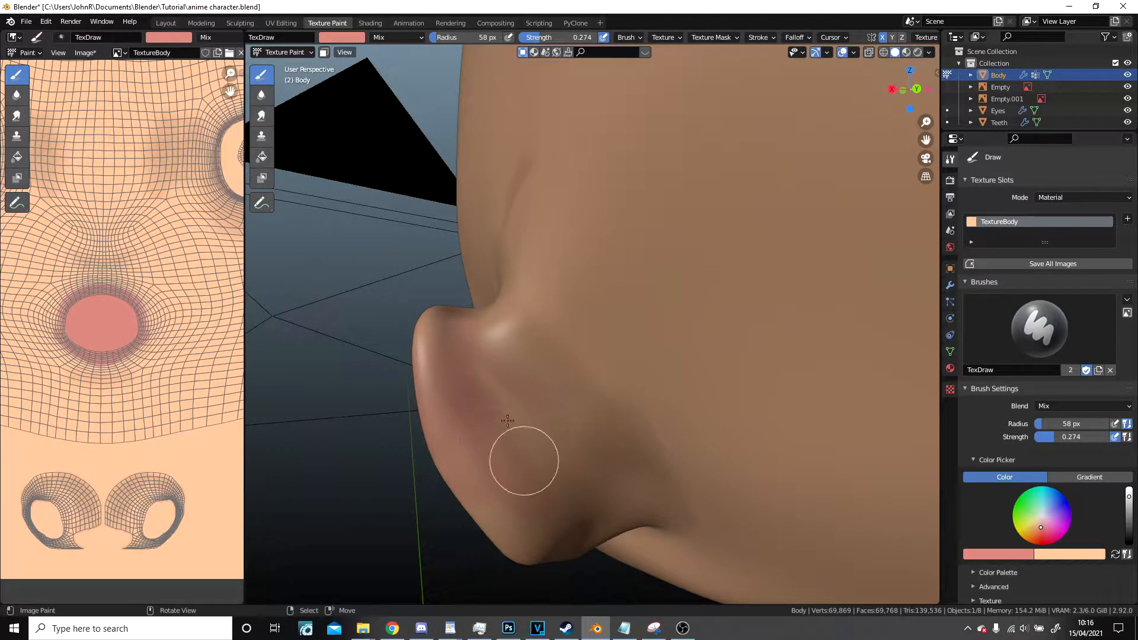
middle_click_drag(514, 412, 483, 315)
mouse_move(518, 396)
left_mouse_down()
mouse_move(420, 285)
mouse_move(416, 231)
left_mouse_up()
mouse_move(422, 210)
middle_mouse_down()
mouse_move(719, 254)
mouse_move(620, 323)
middle_mouse_up()
scroll(626, 302, "up", 2)
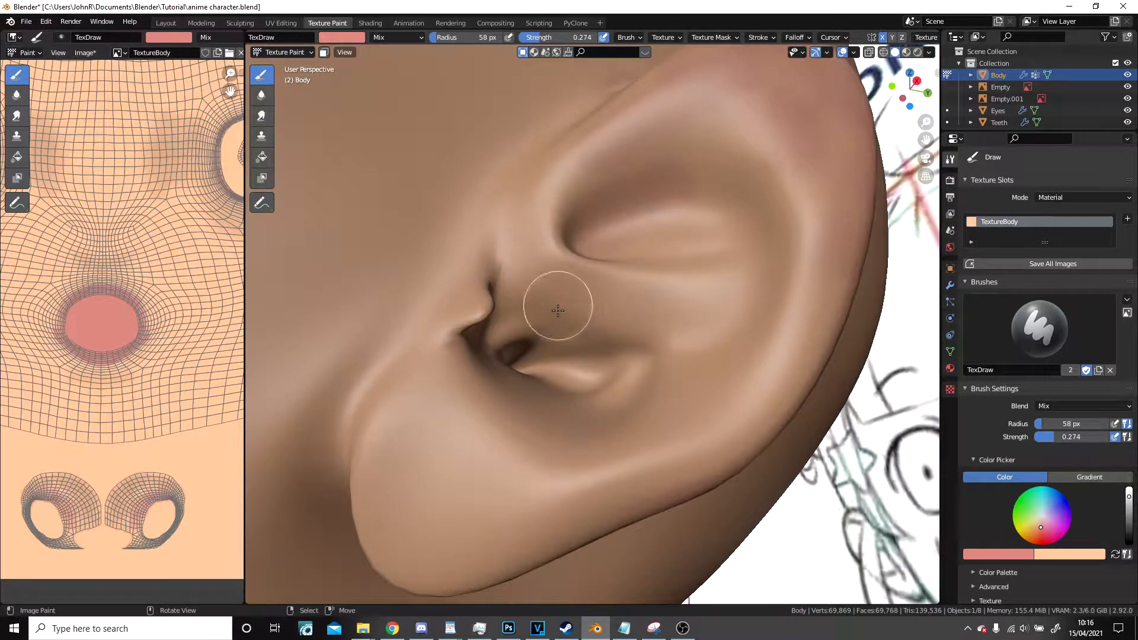
Build up the pink in the ear's inner folds and along the underside of its rim.
mouse_move(595, 275)
middle_mouse_down()
mouse_move(589, 204)
mouse_move(540, 289)
mouse_move(579, 348)
mouse_move(521, 338)
mouse_move(475, 366)
mouse_move(537, 380)
middle_mouse_up()
middle_click_drag(737, 173, 681, 355)
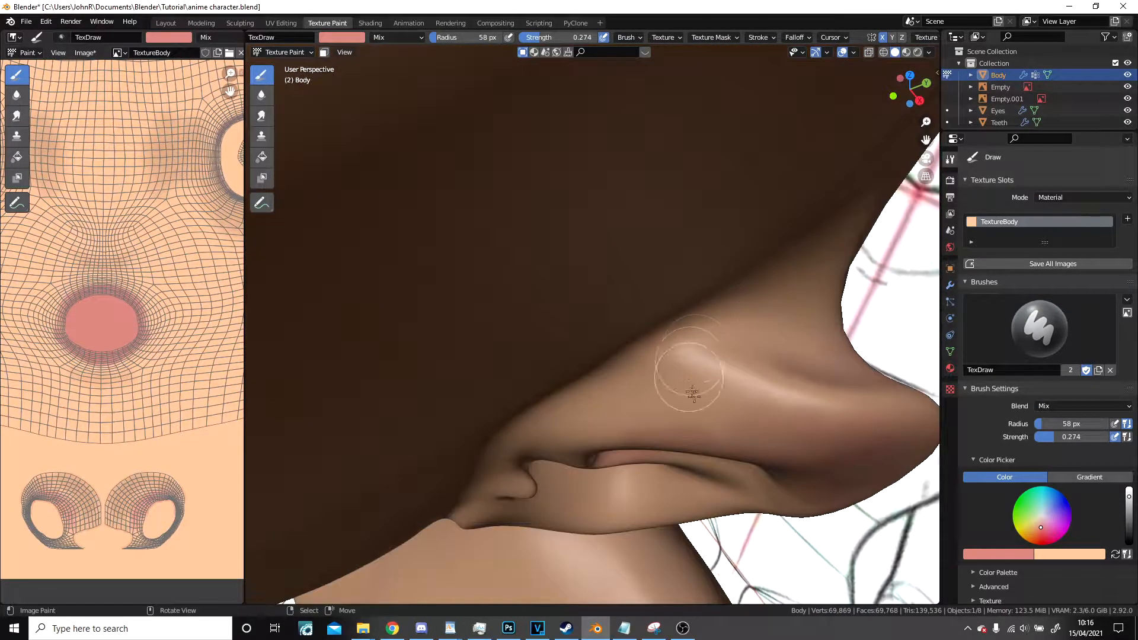
mouse_move(836, 435)
middle_mouse_down()
mouse_move(594, 470)
mouse_move(450, 385)
mouse_move(324, 282)
middle_mouse_up()
mouse_move(374, 394)
middle_mouse_down()
mouse_move(409, 379)
mouse_move(412, 319)
mouse_move(514, 371)
middle_mouse_up()
Spread the pink over the top of the ear, from the back edge to the front of the upper rim.
scroll(516, 371, "down", 6)
scroll(515, 371, "up", 5)
middle_click_drag(631, 332, 580, 320)
mouse_move(525, 363)
middle_mouse_down()
mouse_move(554, 224)
mouse_move(643, 295)
mouse_move(757, 253)
middle_mouse_up()
mouse_move(757, 252)
left_mouse_down()
mouse_move(656, 399)
mouse_move(483, 488)
left_mouse_up()
middle_click_drag(488, 492, 769, 444)
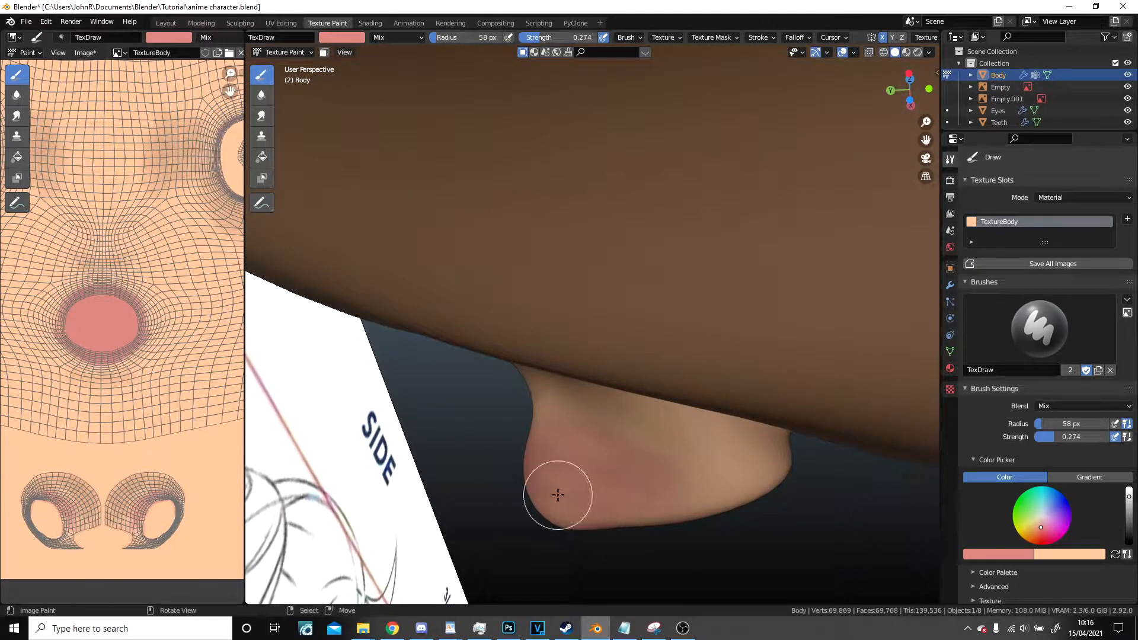
left_click_drag(715, 456, 728, 492)
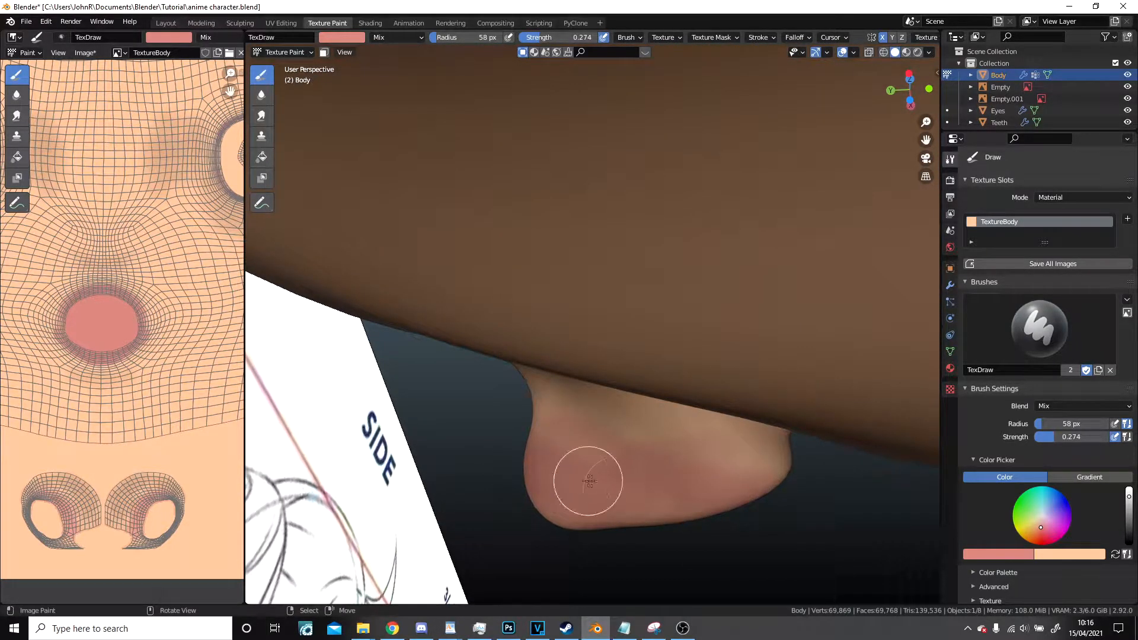
Swap the brush to the peach skin colour and clean up the pink spill on the head above the ear.
mouse_move(588, 481)
middle_mouse_down()
mouse_move(691, 460)
mouse_move(833, 482)
mouse_move(749, 421)
mouse_move(854, 441)
middle_mouse_up()
scroll(648, 151, "up", 6)
left_click(1117, 555)
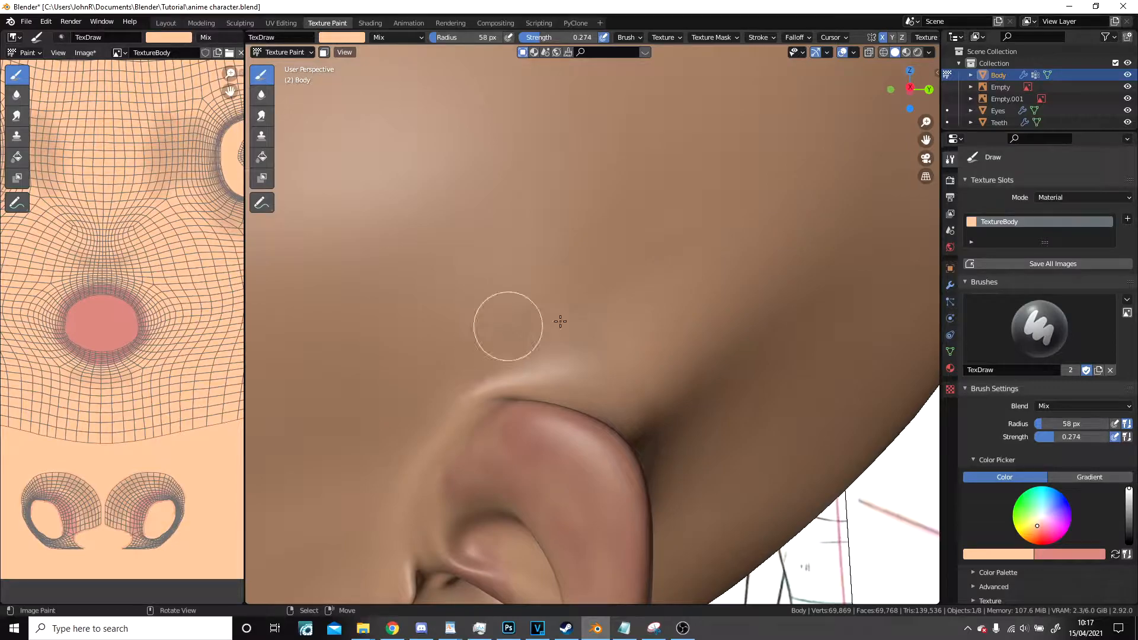
middle_click_drag(458, 364, 671, 322)
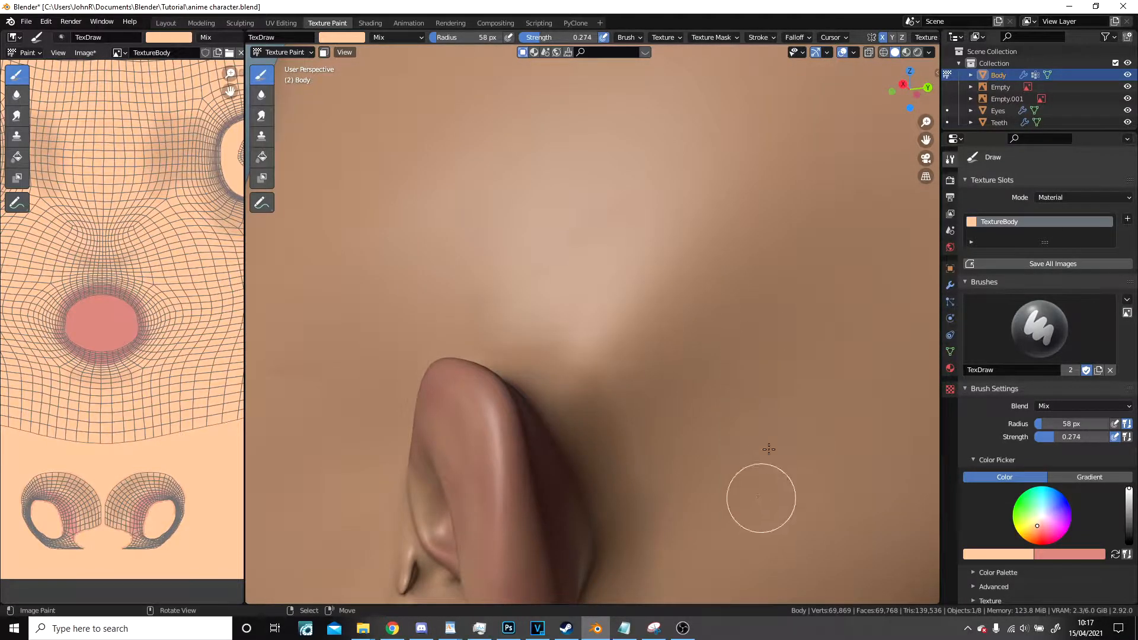
scroll(762, 472, "down", 5)
middle_click_drag(332, 314, 418, 323)
scroll(391, 350, "up", 4)
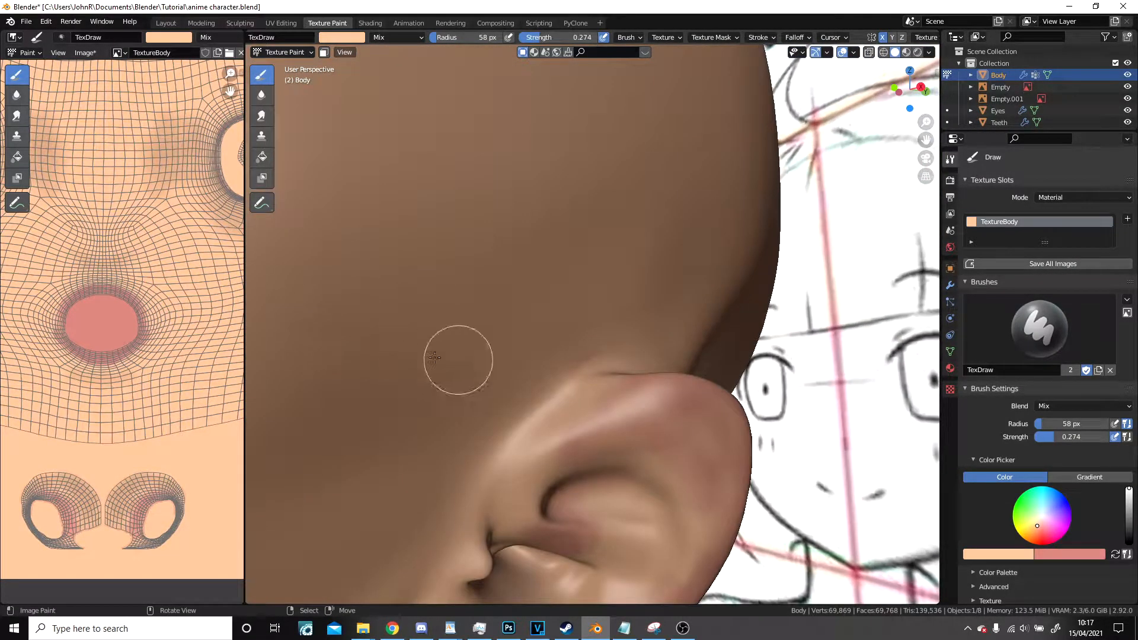
Paint peach skin colour over the remaining spill where the ear's upper and back edges meet the head.
middle_click_drag(585, 309, 586, 353)
scroll(587, 353, "down", 2)
scroll(563, 388, "up", 4)
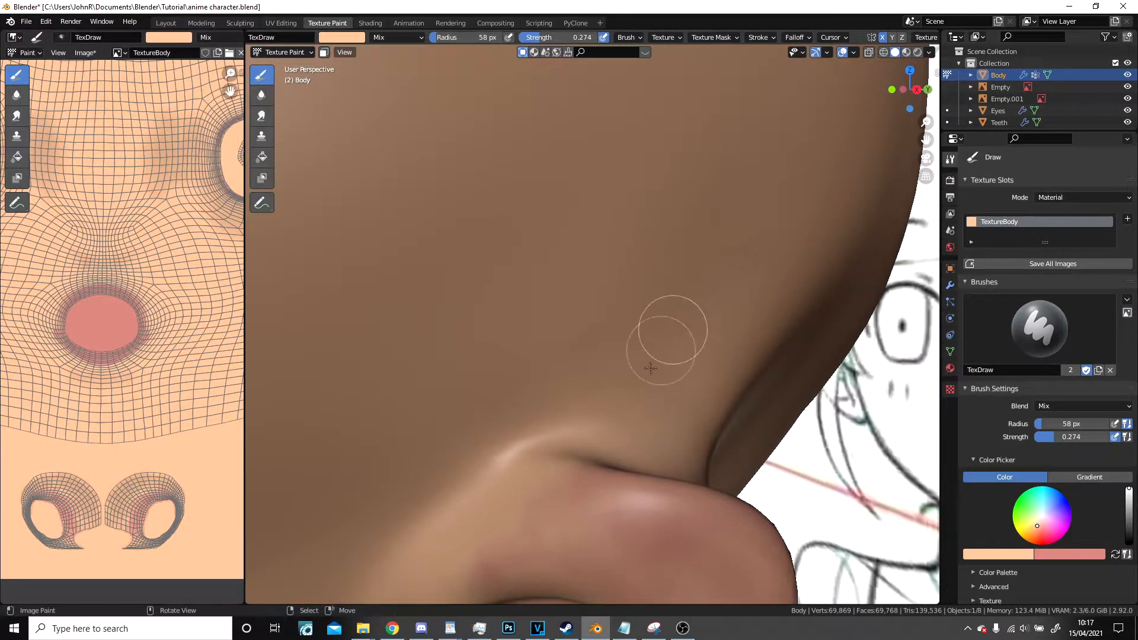
scroll(651, 369, "down", 8)
middle_click_drag(651, 361, 569, 332)
scroll(572, 314, "up", 6)
middle_click_drag(592, 287, 514, 295)
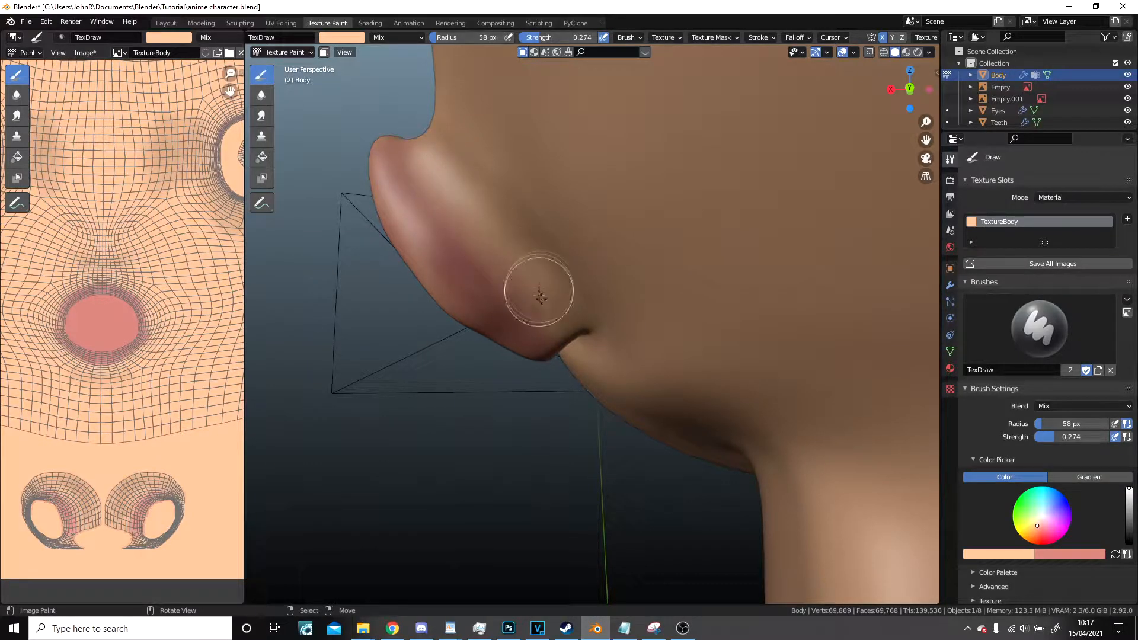
Swap the brush back to pink, lighten it to a pale salmon and set the Draw brush radius to 145 px.
scroll(578, 363, "down", 8)
middle_click_drag(708, 452, 266, 456)
scroll(228, 450, "down", 4)
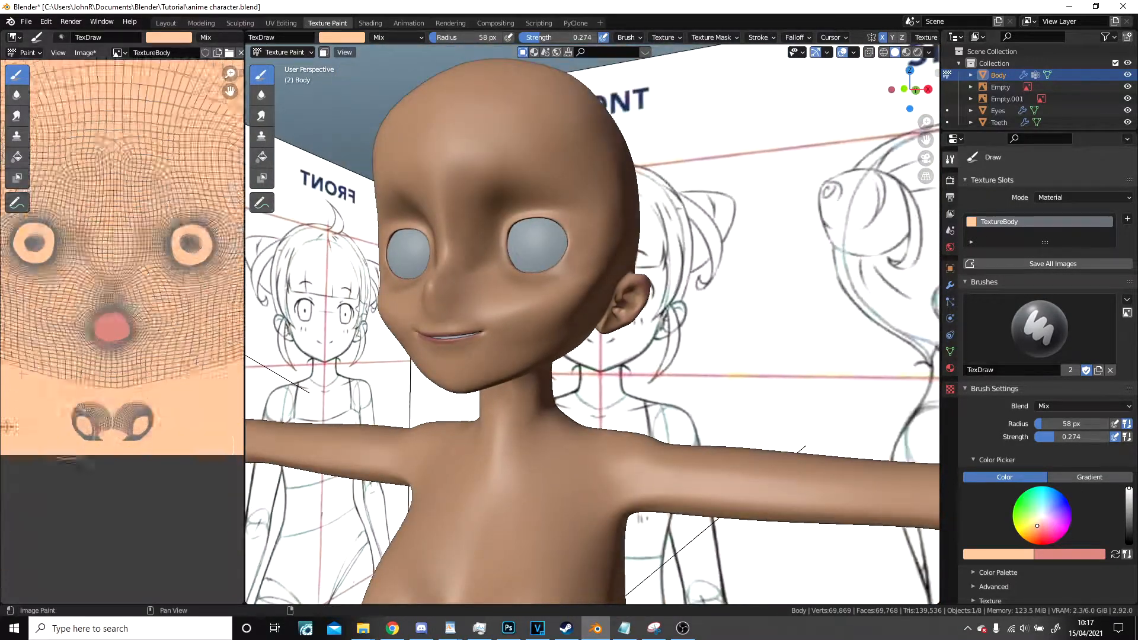
scroll(377, 437, "down", 3)
middle_click_drag(376, 437, 551, 411)
scroll(480, 374, "up", 1)
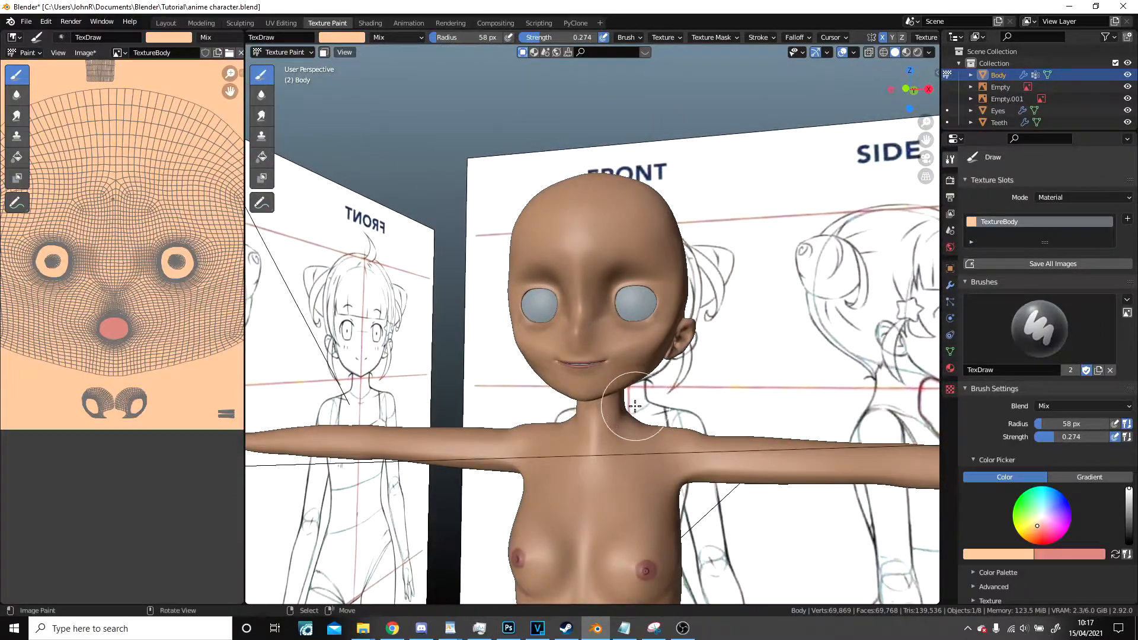
scroll(635, 403, "up", 5)
middle_click_drag(635, 404, 599, 397)
scroll(599, 399, "up", 3)
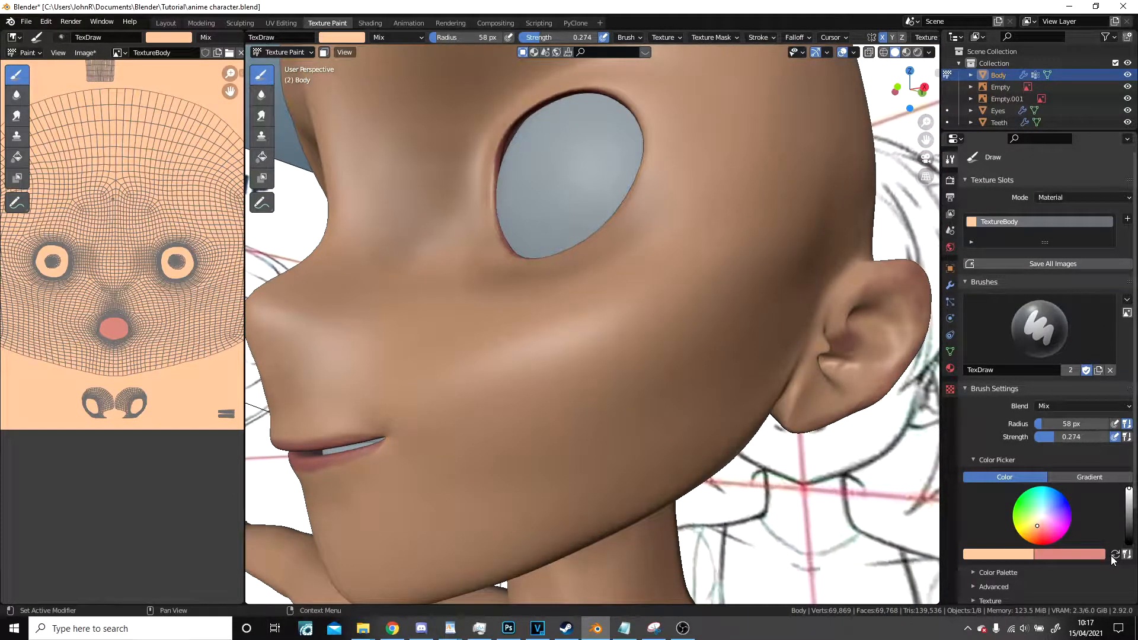
left_click(1114, 556)
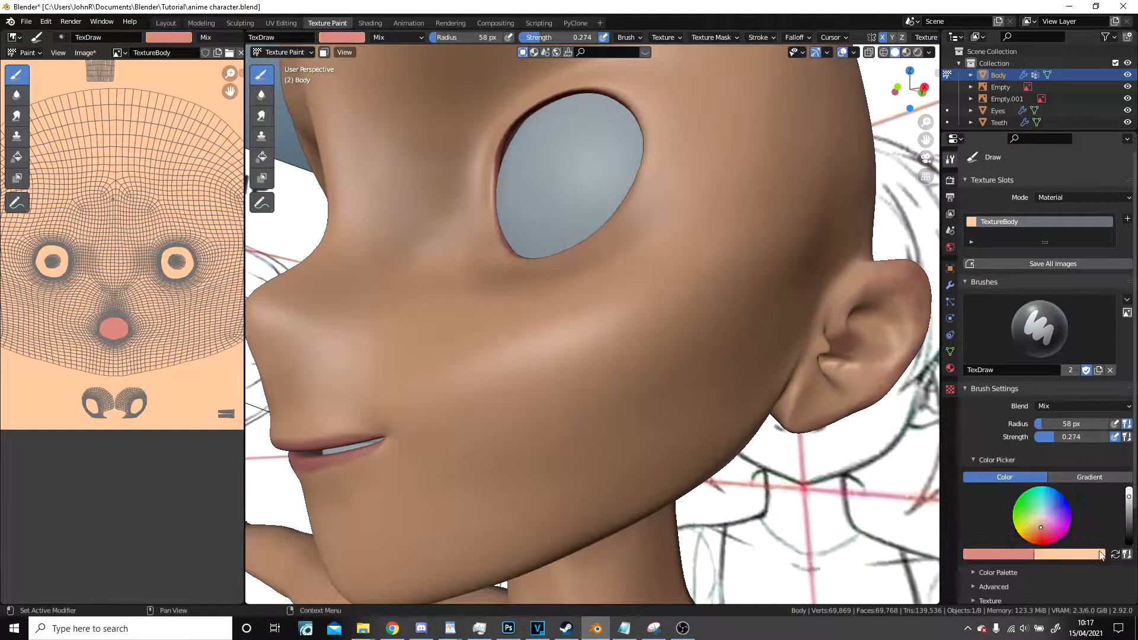
left_click(1039, 524)
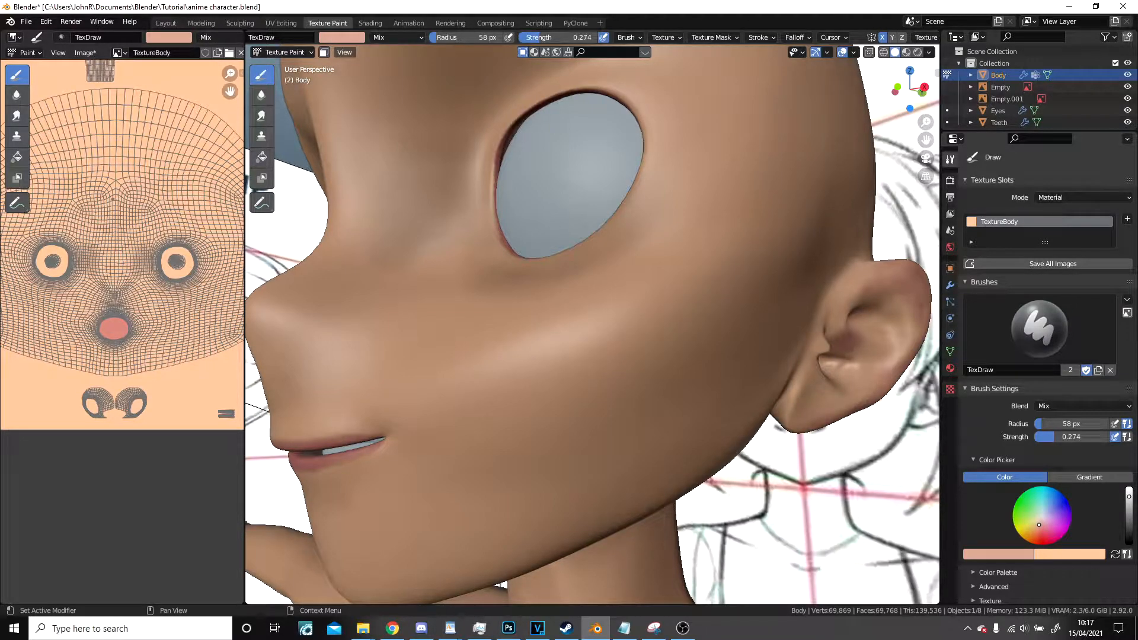
key("f")
left_click(536, 374)
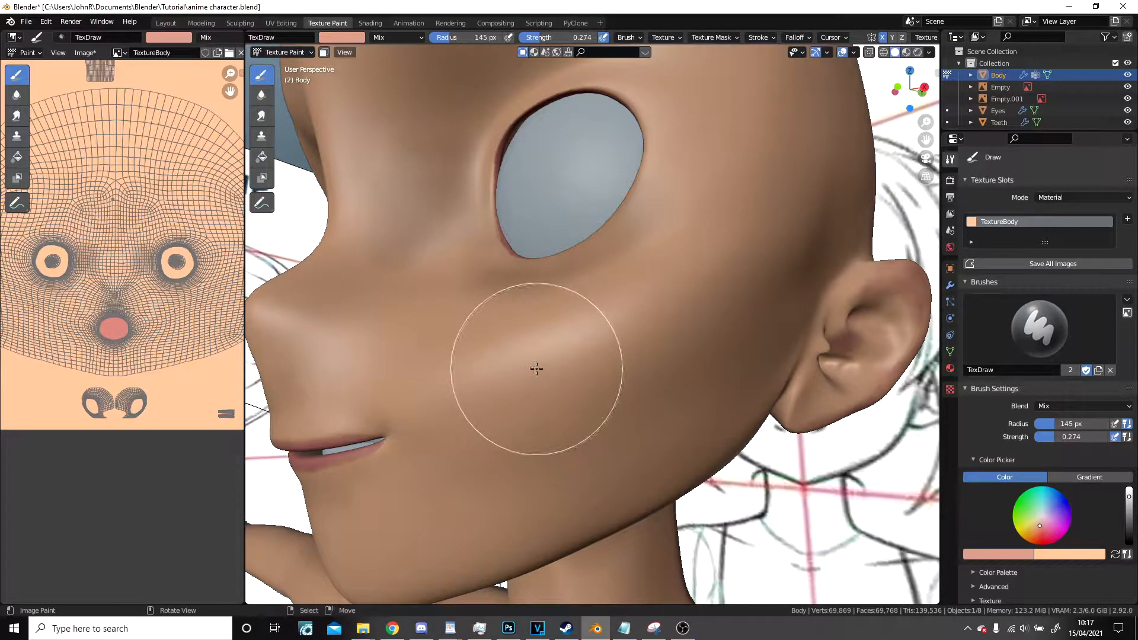
Paint a soft salmon blush across the cheek, between the mouth and the ear.
mouse_move(635, 353)
left_mouse_down()
mouse_move(681, 336)
mouse_move(552, 397)
mouse_move(635, 388)
mouse_move(710, 348)
left_mouse_up()
scroll(706, 351, "down", 6)
mouse_move(584, 409)
middle_mouse_down()
mouse_move(684, 429)
mouse_move(590, 391)
middle_mouse_up()
scroll(589, 389, "up", 5)
scroll(588, 389, "up", 2)
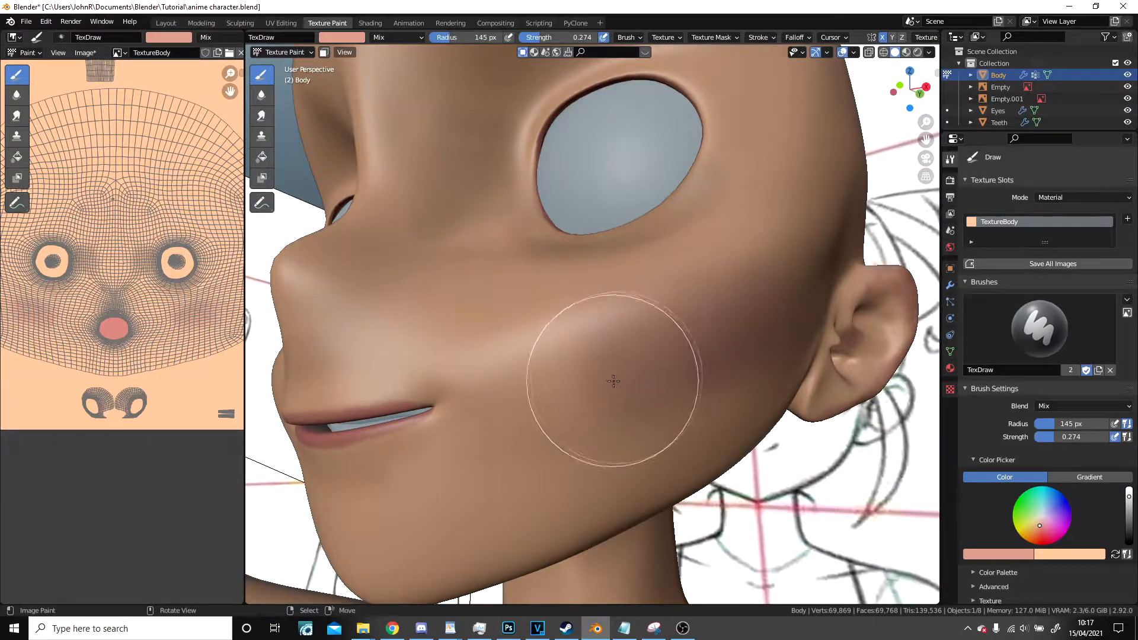
scroll(638, 424, "down", 4)
middle_click_drag(639, 427, 566, 450)
scroll(606, 452, "up", 6)
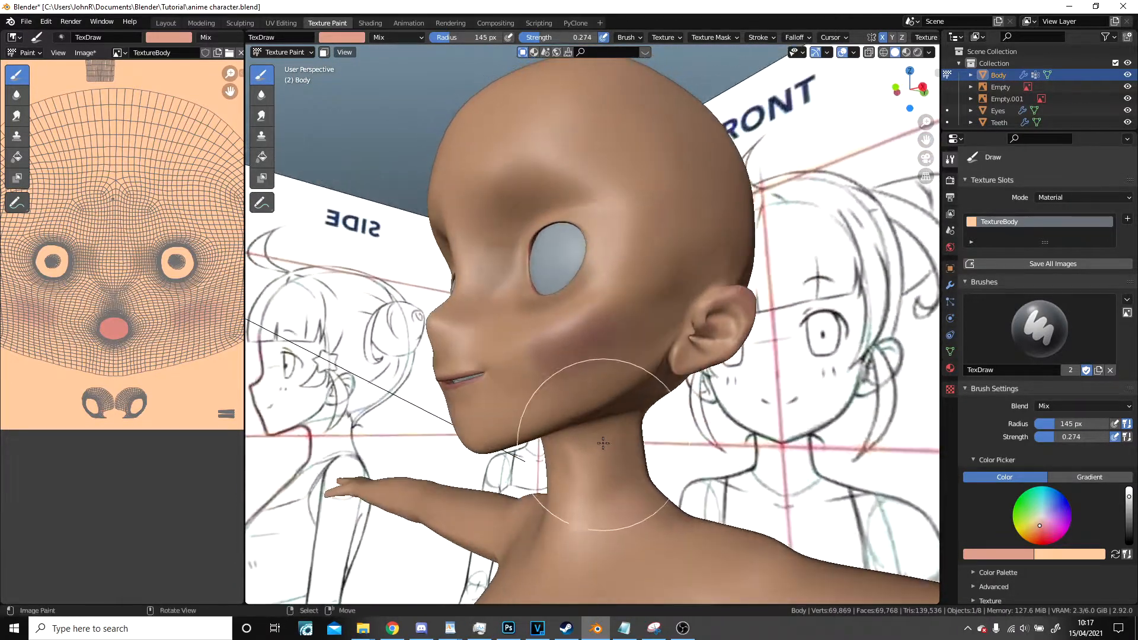
Smear the cheek blush and blend its edges using the Soften brush with a radius of 103 px.
left_click(261, 116)
left_click_drag(487, 421, 498, 453)
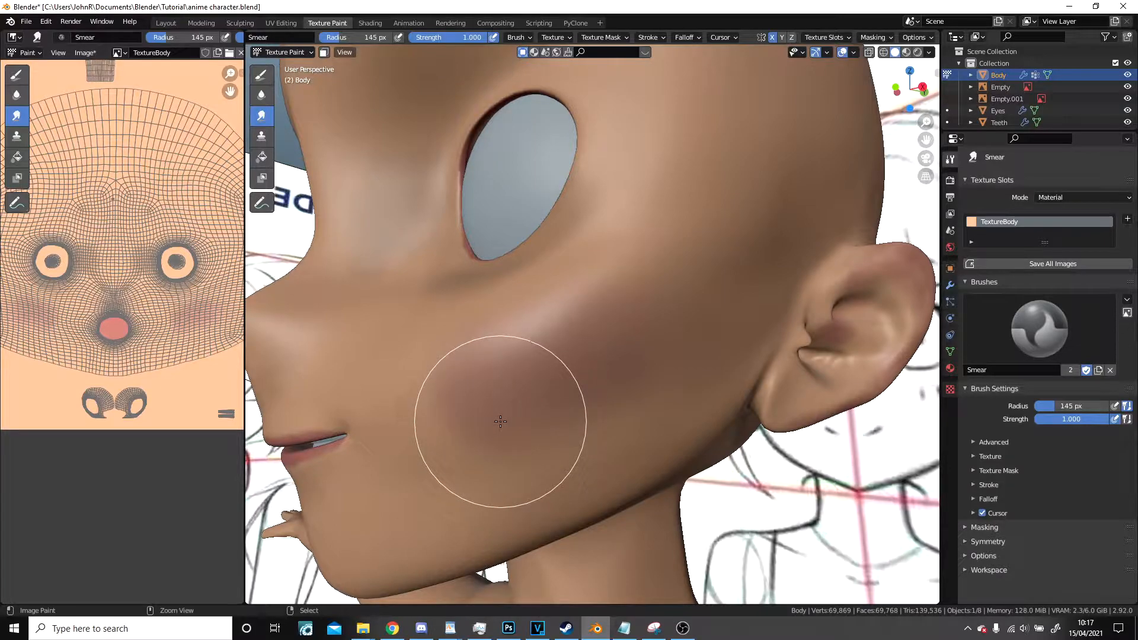
left_click(261, 95)
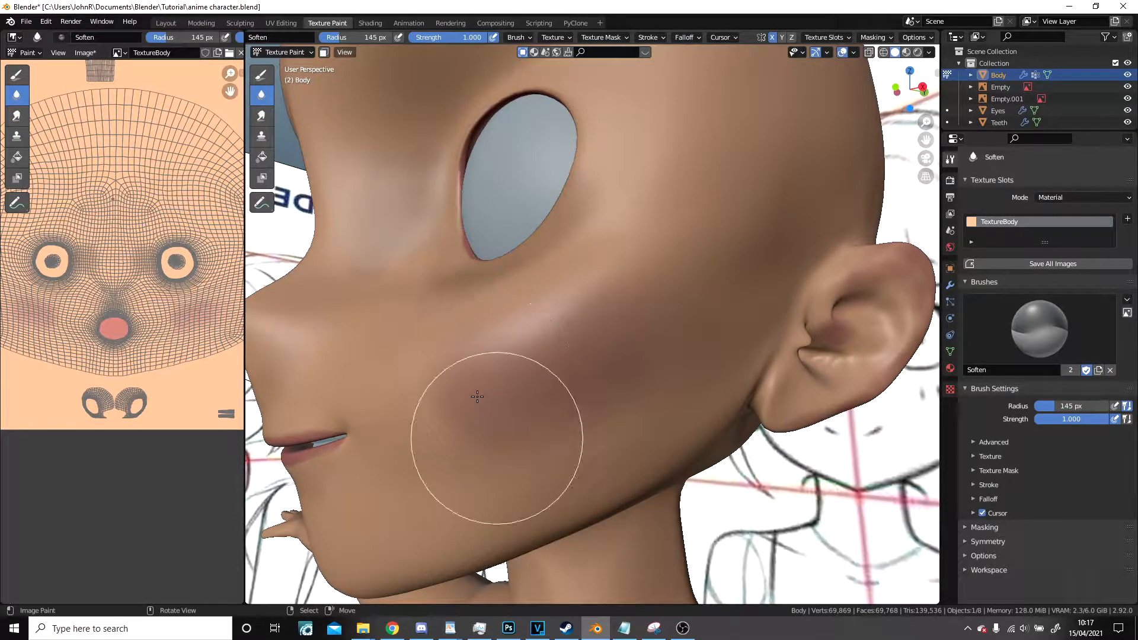
key("f")
left_click(464, 427)
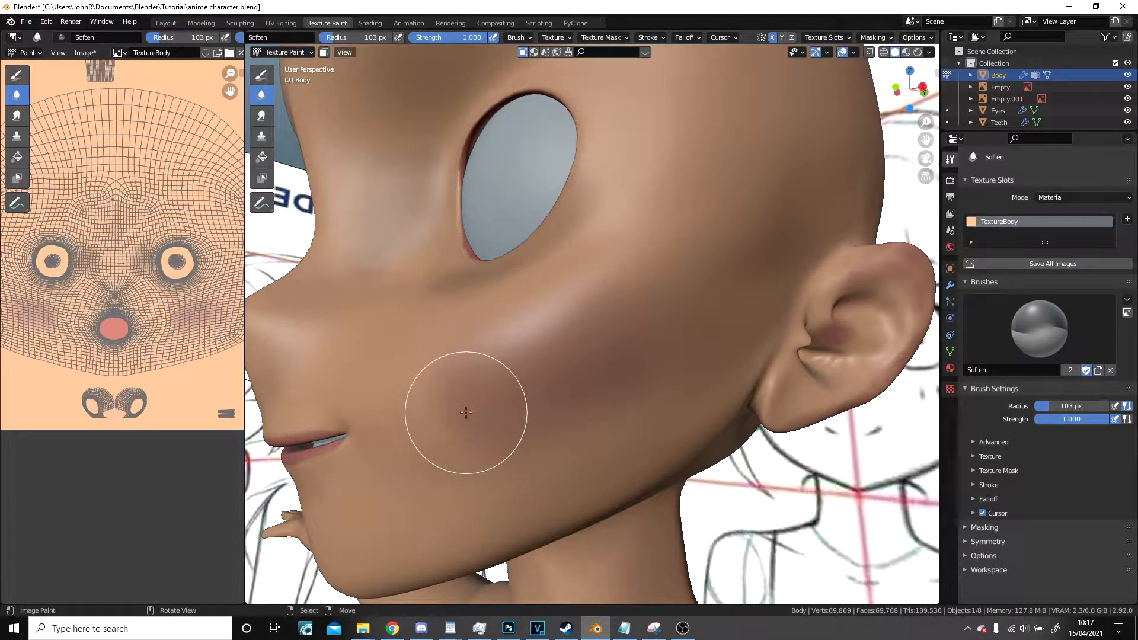
mouse_move(635, 363)
left_mouse_down()
mouse_move(590, 288)
mouse_move(510, 344)
mouse_move(467, 432)
left_mouse_up()
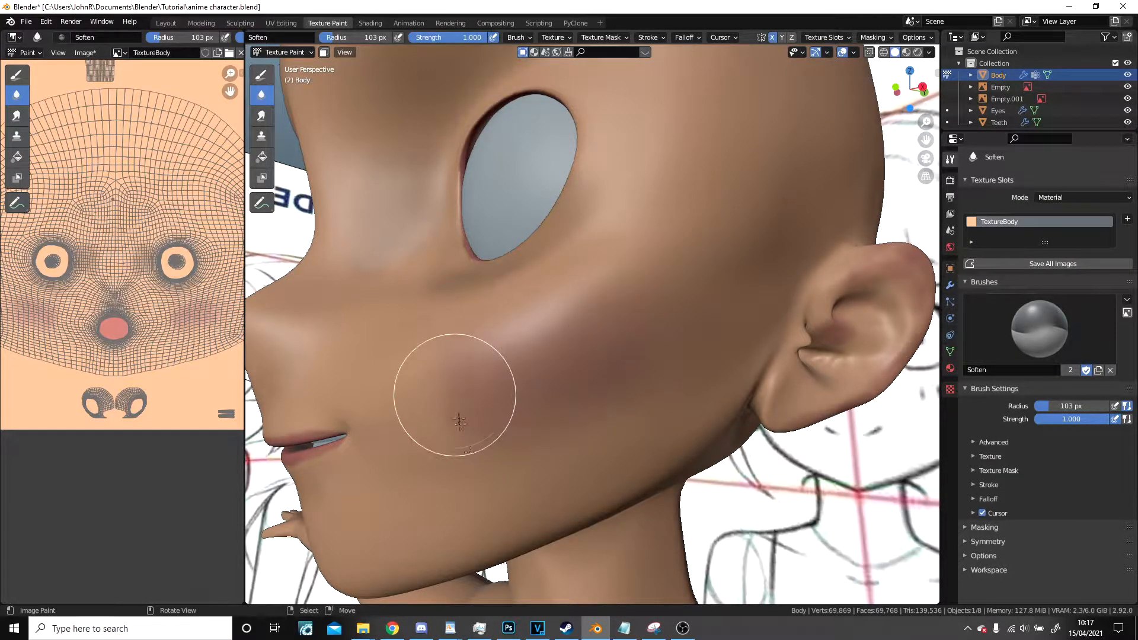
mouse_move(600, 402)
left_mouse_down()
mouse_move(647, 337)
mouse_move(574, 349)
mouse_move(614, 334)
left_mouse_up()
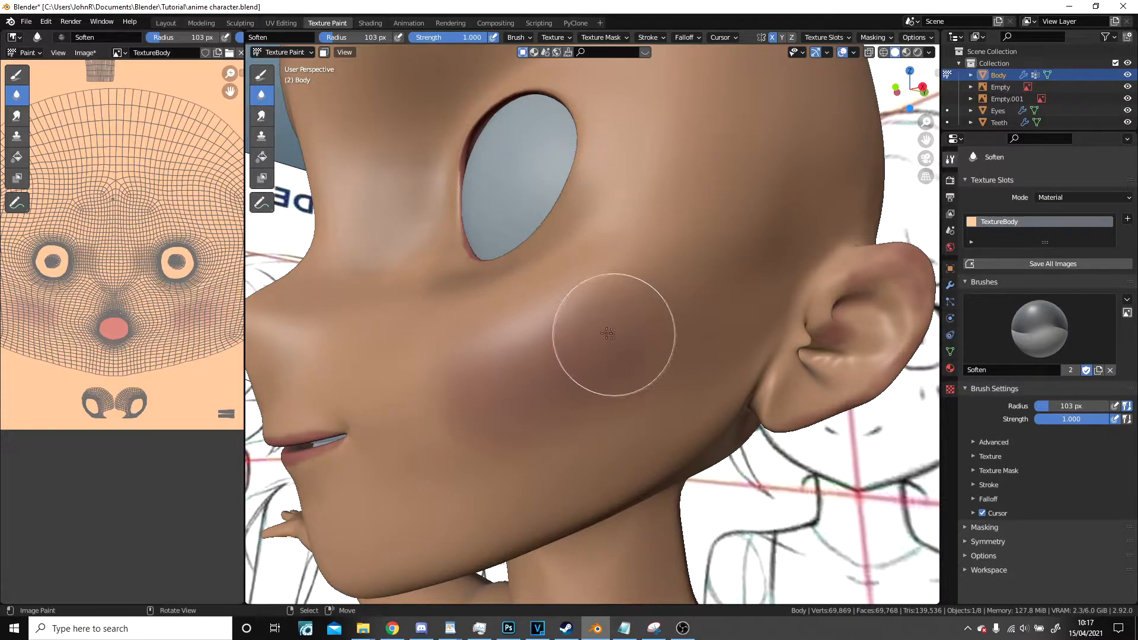
Soften the pink shading on the ear's inner folds, rim and upper edge.
middle_click_drag(615, 344, 488, 336, "shift")
scroll(488, 335, "up", 3)
mouse_move(479, 320)
left_mouse_down()
mouse_move(464, 257)
mouse_move(473, 268)
mouse_move(549, 246)
mouse_move(596, 178)
mouse_move(626, 232)
left_mouse_up()
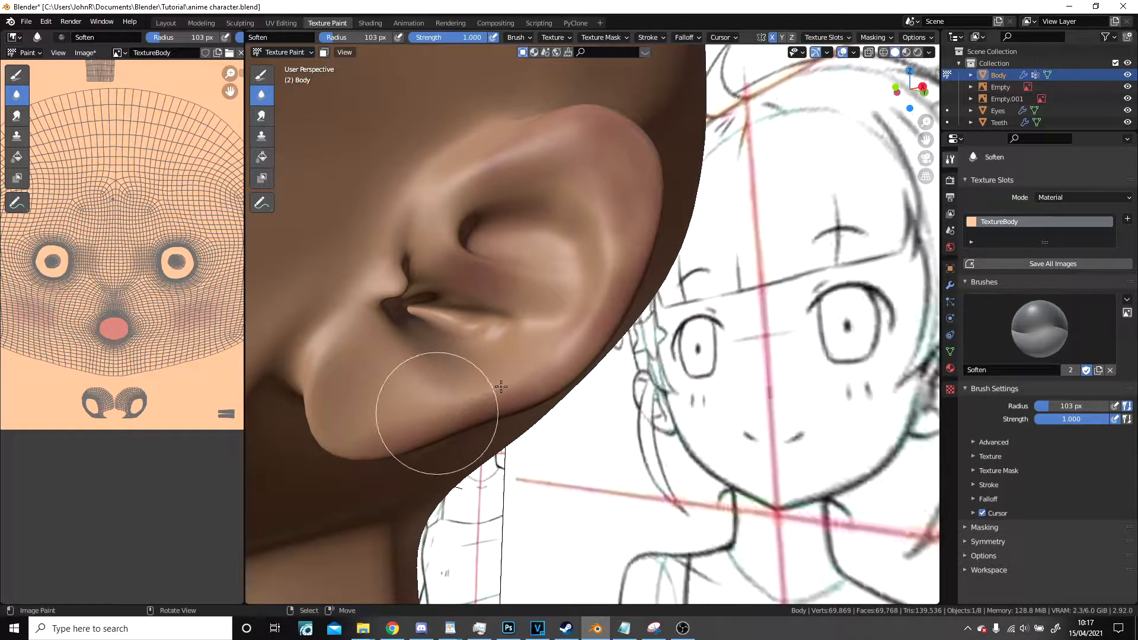
mouse_move(517, 166)
middle_mouse_down()
mouse_move(415, 297)
mouse_move(501, 359)
mouse_move(474, 374)
mouse_move(457, 356)
middle_mouse_up()
mouse_move(457, 356)
left_mouse_down()
mouse_move(510, 432)
mouse_move(484, 347)
left_mouse_up()
middle_click_drag(484, 347, 653, 315)
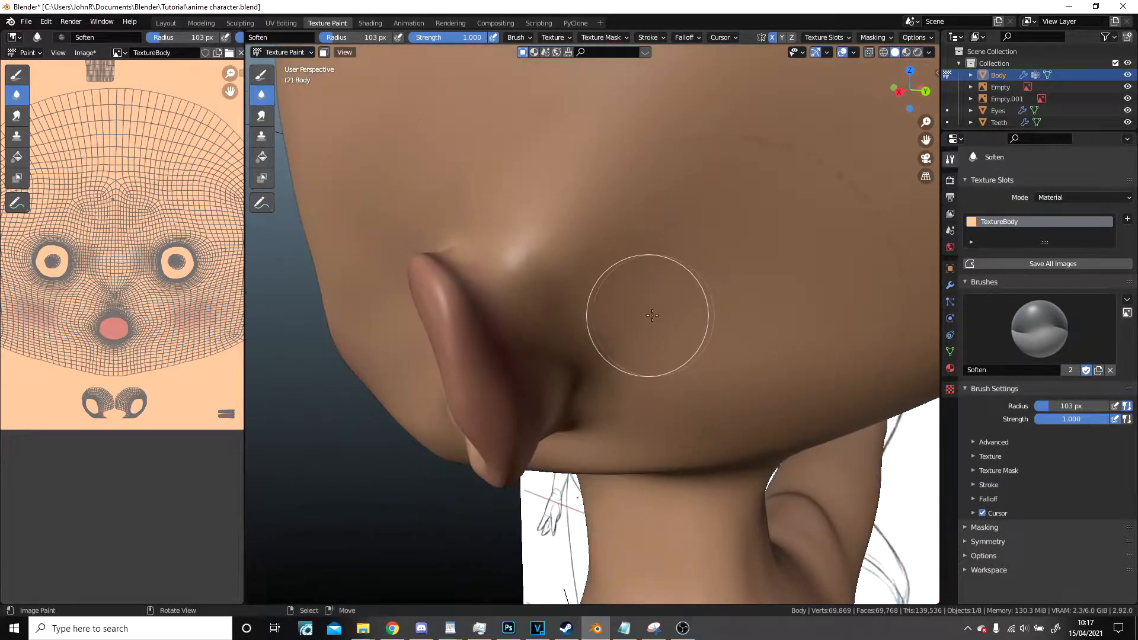
Return to the Draw brush with peach skin colour, raise its strength to 1.000 and clean up the head behind the ear.
left_click(258, 81)
scroll(724, 237, "down", 1)
left_click(1116, 555)
middle_click_drag(621, 251, 605, 285, "shift")
mouse_move(604, 286)
left_mouse_down()
mouse_move(720, 260)
mouse_move(651, 244)
mouse_move(722, 232)
mouse_move(761, 282)
left_mouse_up()
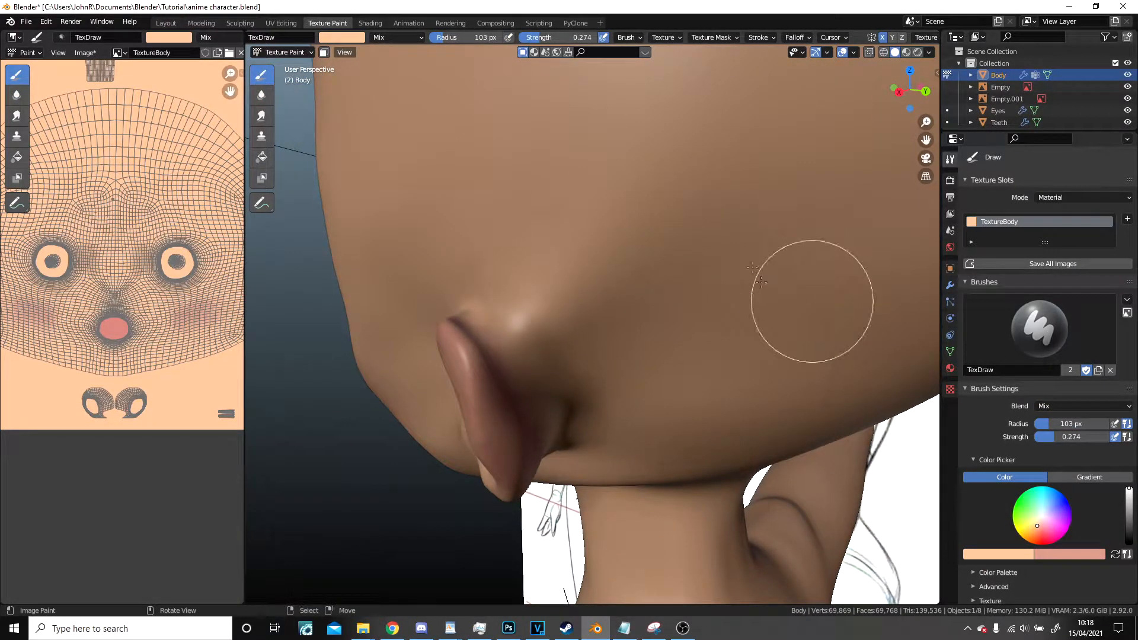
middle_click_drag(779, 270, 748, 198)
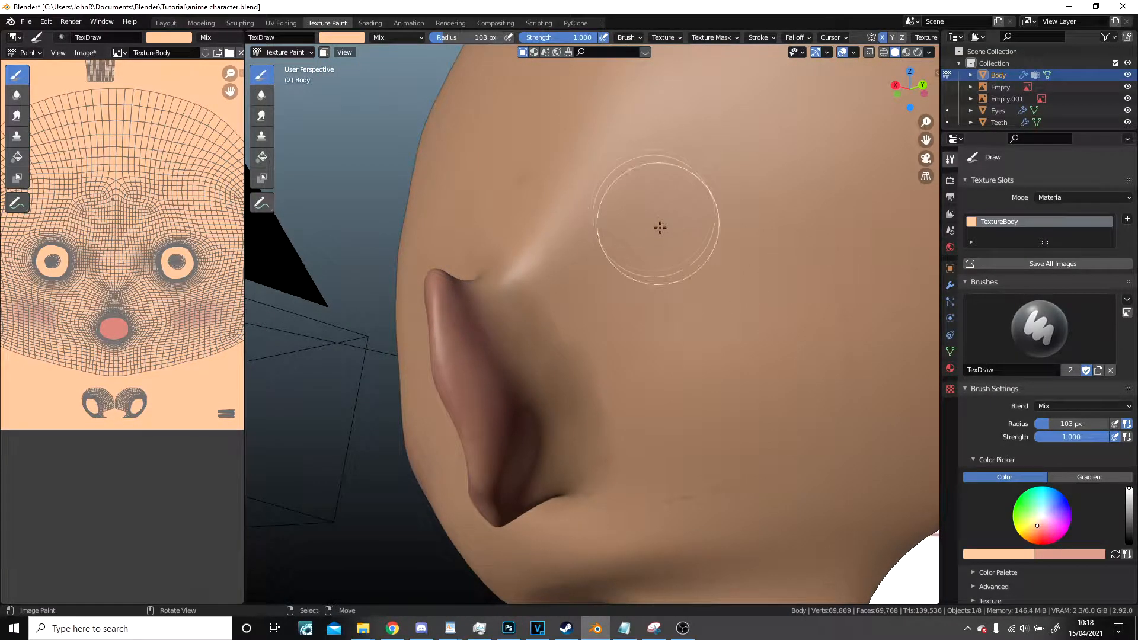
middle_click_drag(840, 384, 826, 246, "shift")
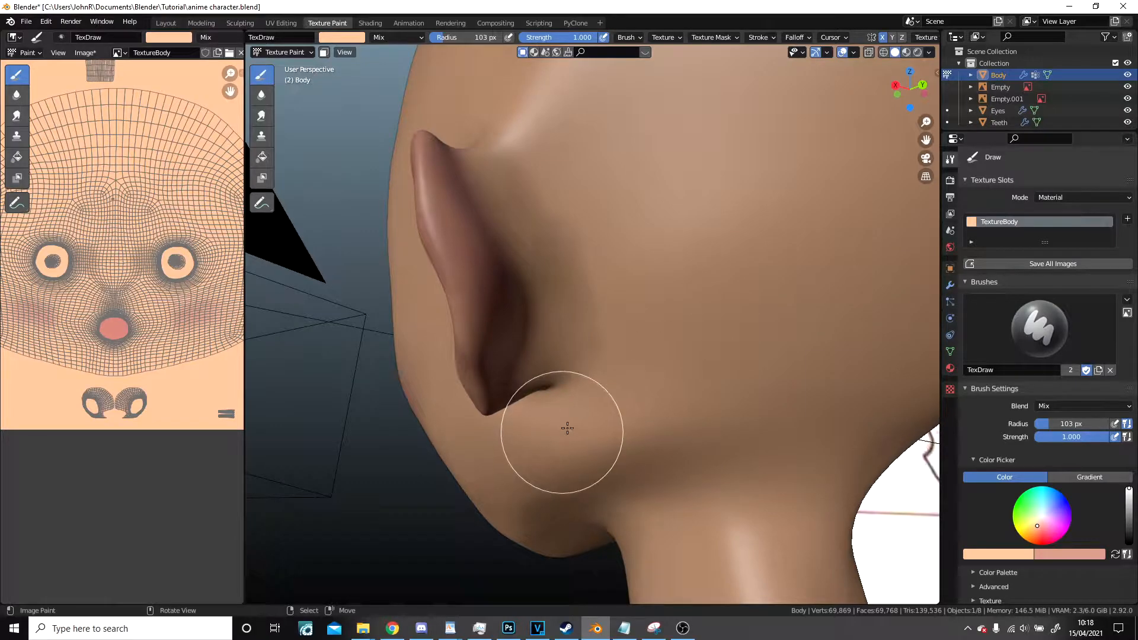
scroll(684, 410, "down", 3)
mouse_move(620, 305)
middle_mouse_down()
mouse_move(643, 295)
mouse_move(748, 340)
middle_mouse_up()
scroll(498, 342, "down", 5)
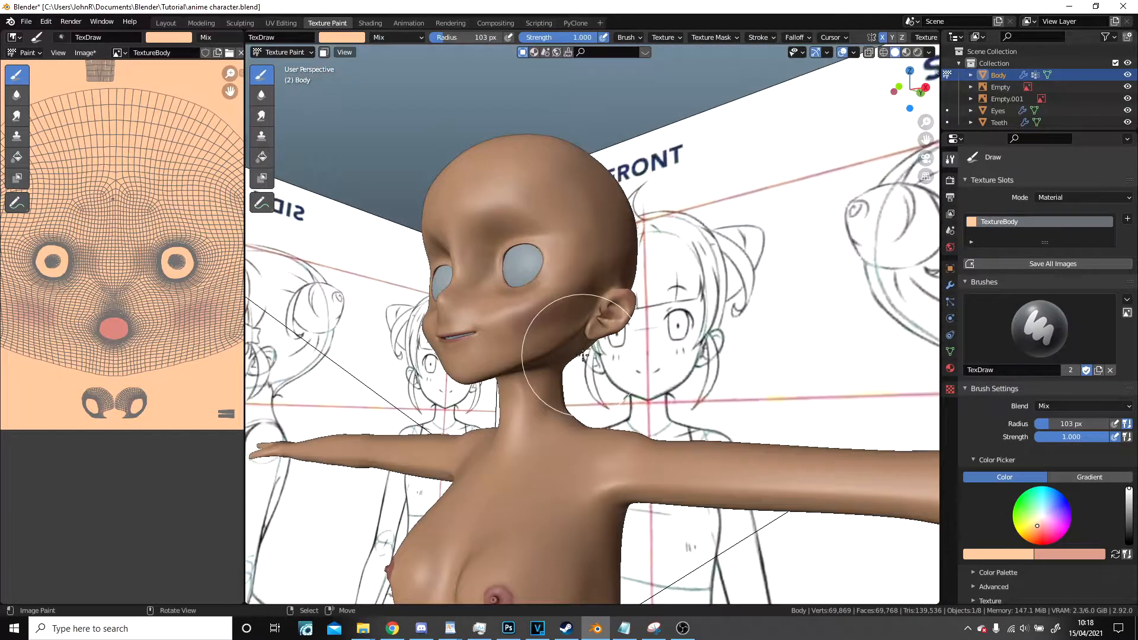
middle_click_drag(582, 354, 638, 372)
middle_click_drag(604, 333, 628, 313, "shift")
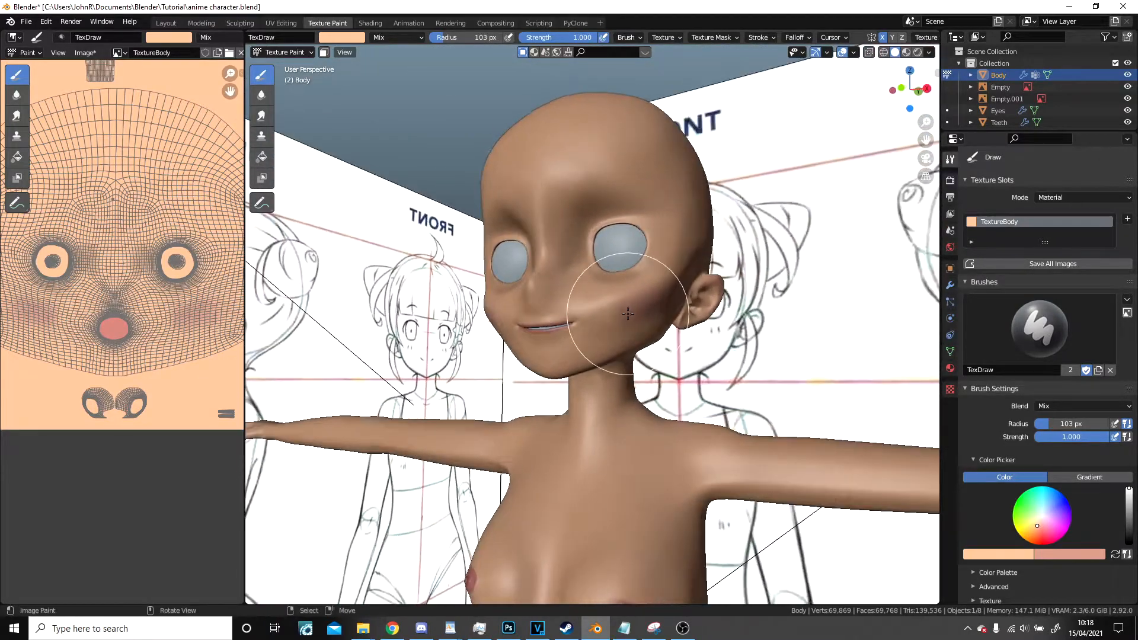
Save the painted TextureBody image and switch to the Shading workspace with the body material's nodes in view.
left_click(92, 53)
left_click(101, 229)
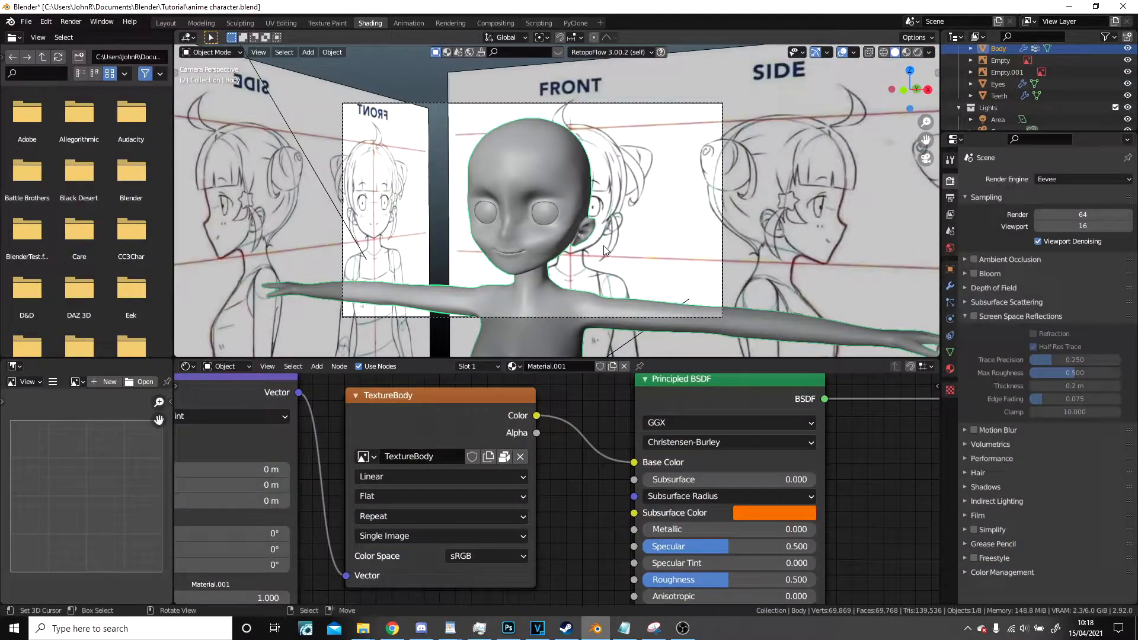
scroll(604, 245, "up", 2)
scroll(635, 424, "down", 3)
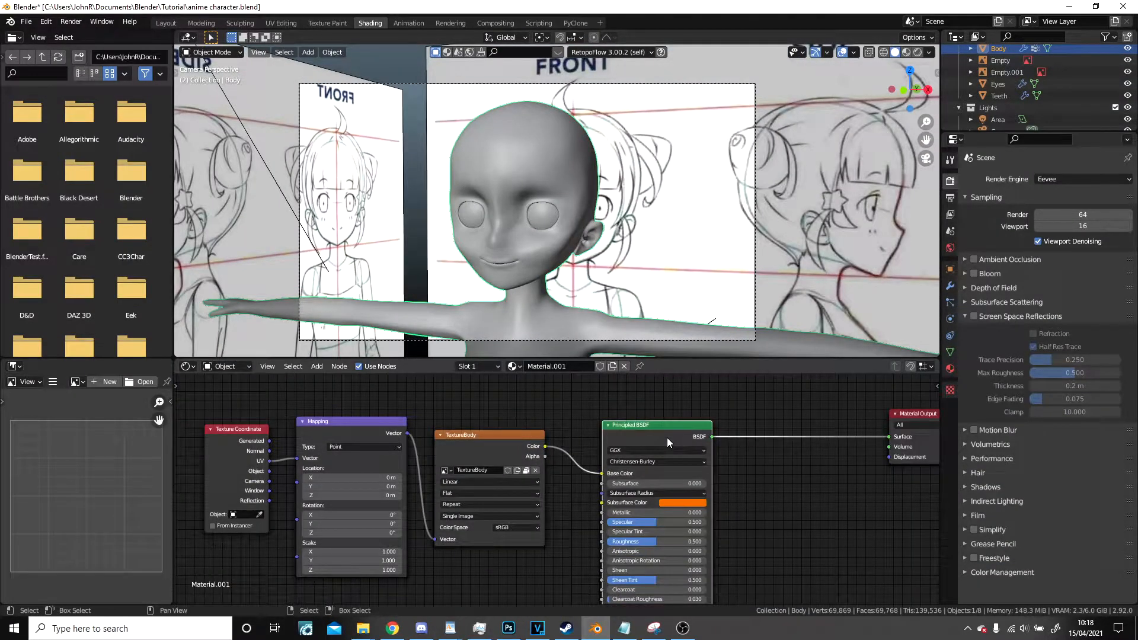
middle_click_drag(667, 437, 607, 402)
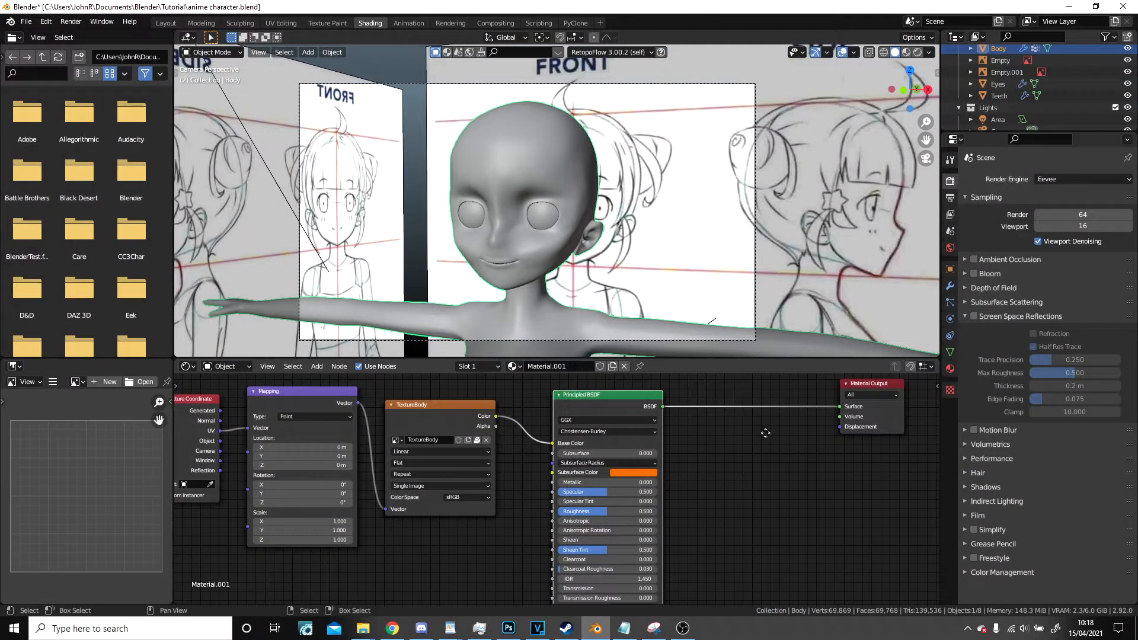
Delete the Principled BSDF from the body material and search the addable nodes for "toon".
key("x")
key("shift+a")
left_click(564, 419)
type("toon")
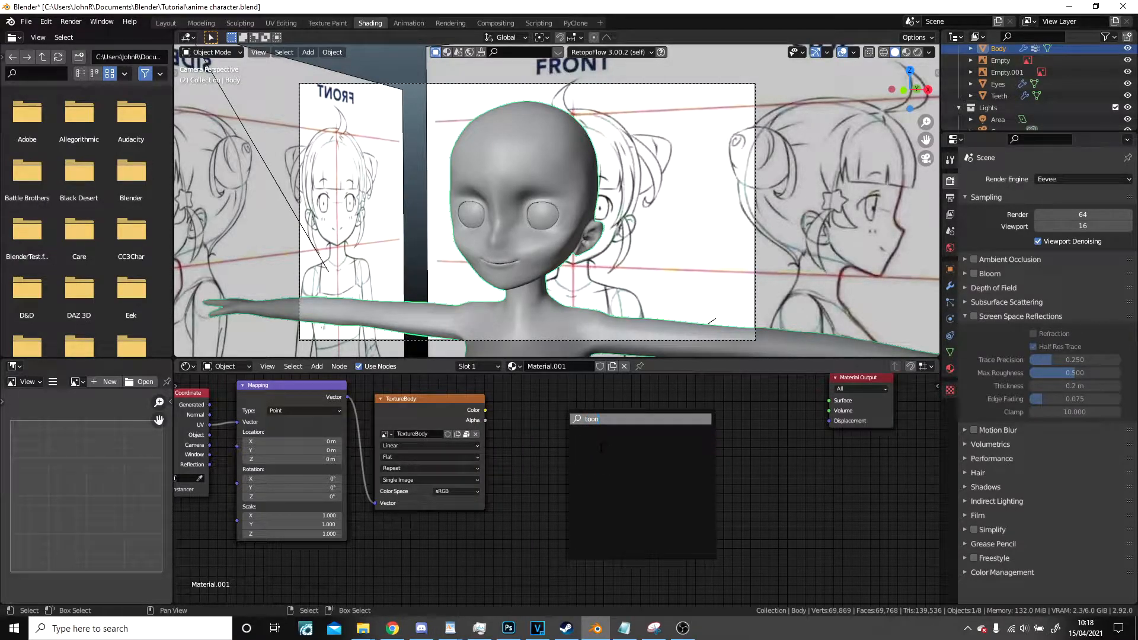
key("Escape")
Add a Principled BSDF and wire it between the TextureBody colour and the Material Output surface.
key("shift+a")
mouse_move(557, 462)
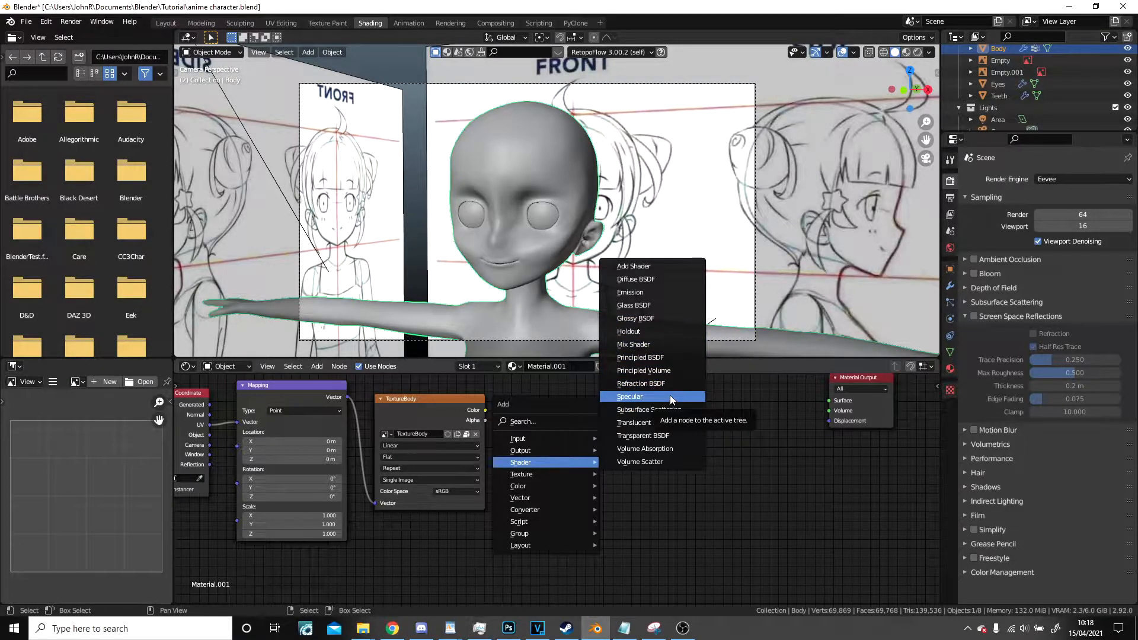
left_click(669, 359)
left_click(553, 384)
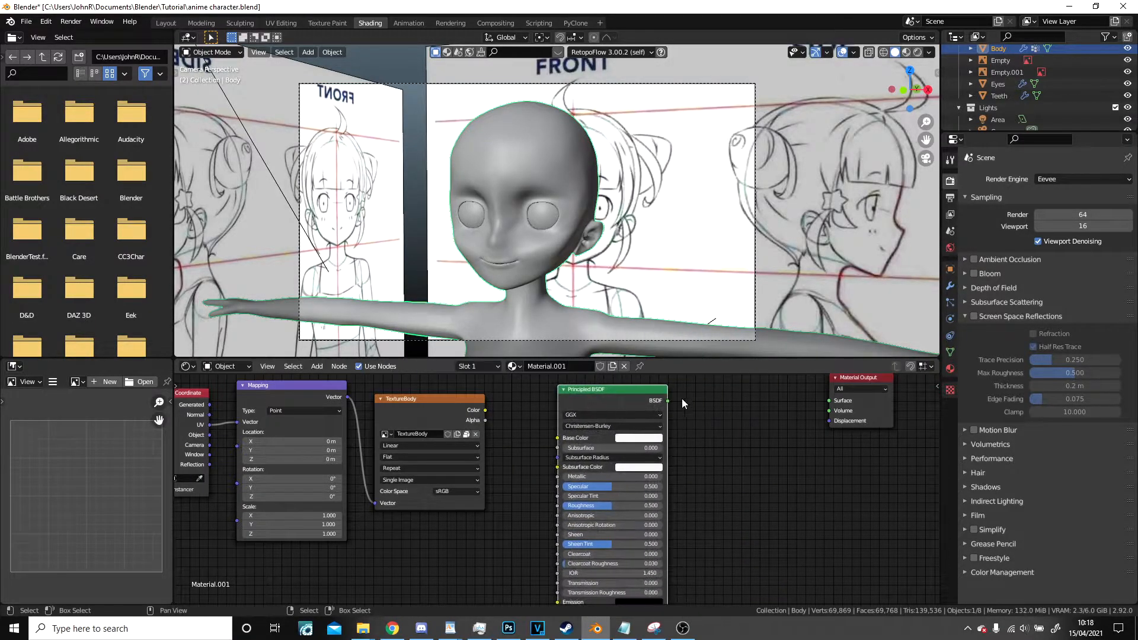
left_click_drag(667, 401, 824, 401)
left_click_drag(485, 410, 490, 411)
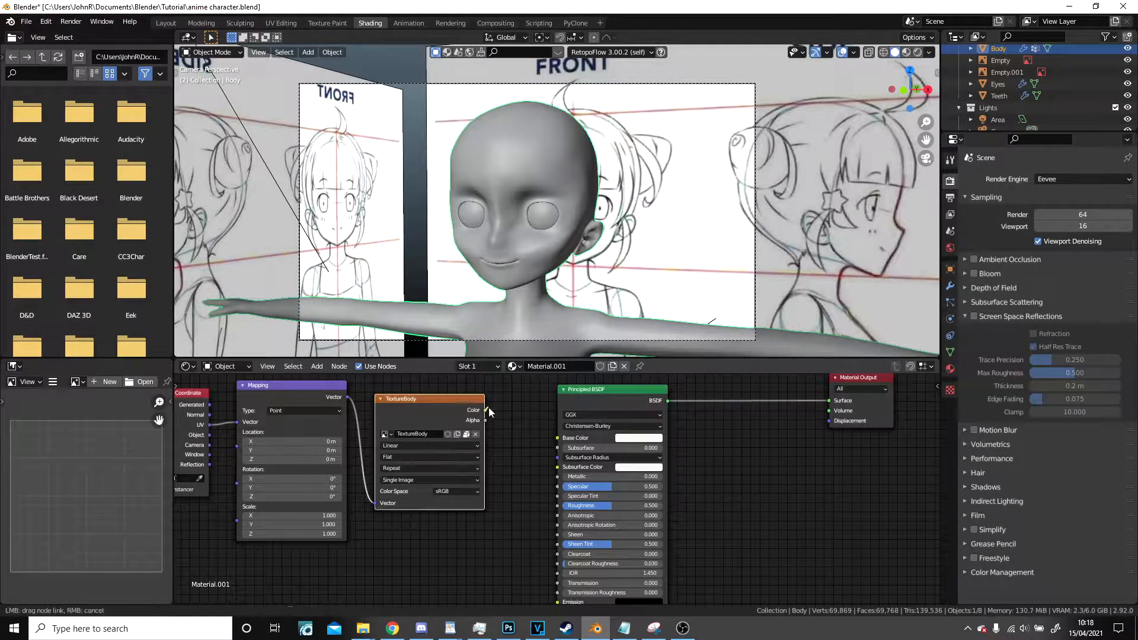
left_click_drag(548, 436, 558, 438)
Set the render engine to Cycles and add a Toon BSDF node to the body material.
left_click(1062, 179)
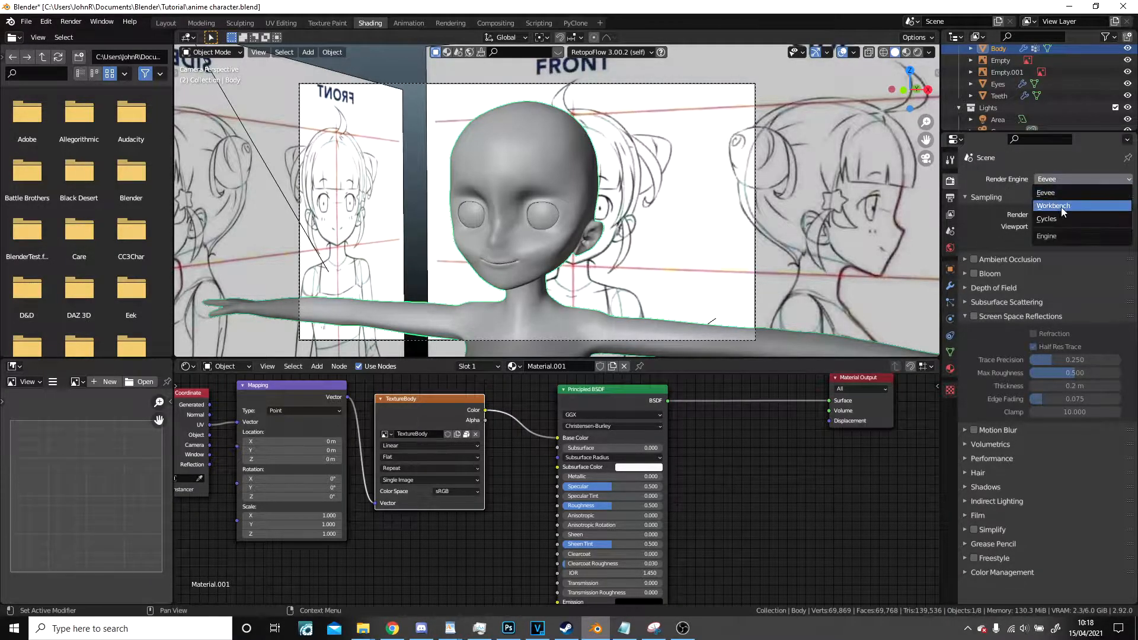
left_click(1061, 219)
left_click(605, 397)
key("shift+a")
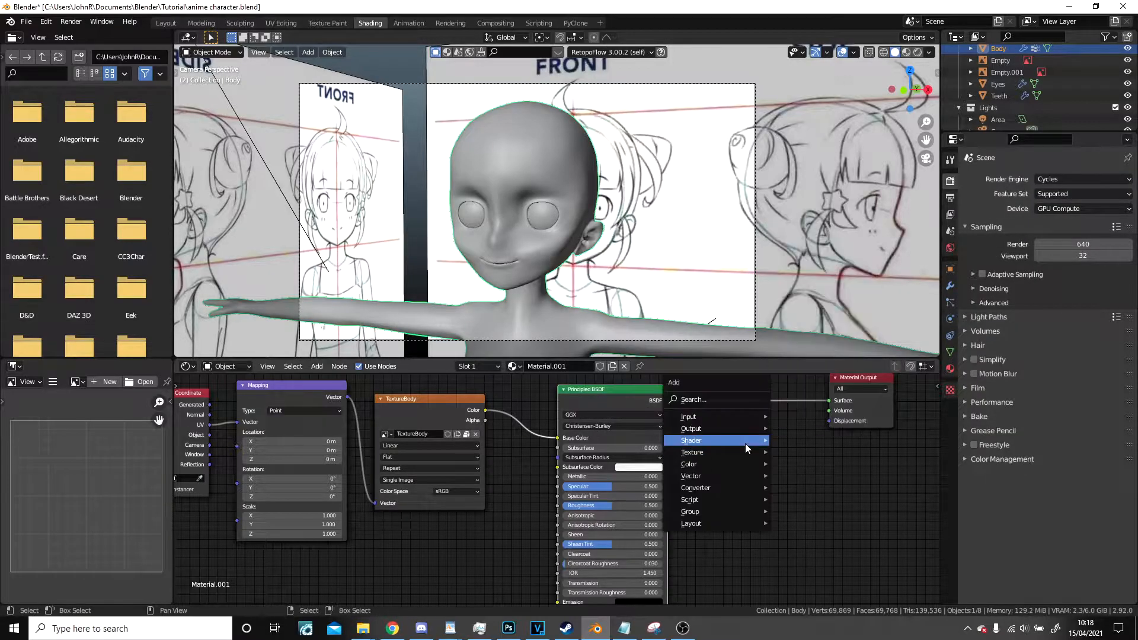
mouse_move(749, 440)
left_click(821, 374)
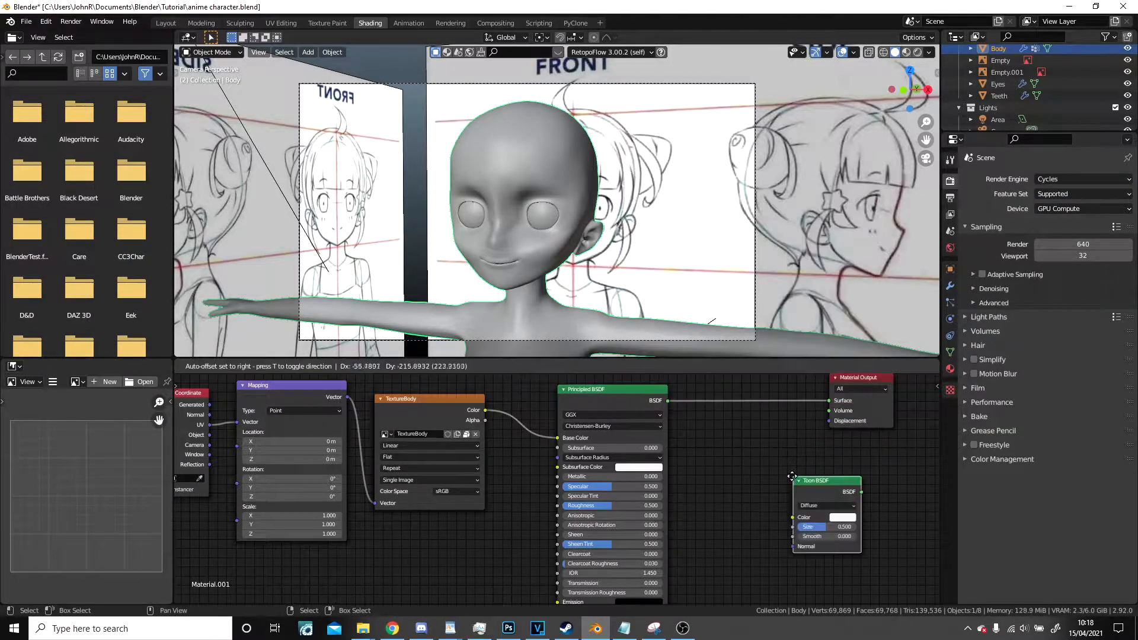
Wire the Toon BSDF in place of the Principled BSDF, linking TextureBody colour to it and its output to the Material Output surface.
left_click(619, 396)
left_click_drag(485, 410, 596, 428)
left_click_drag(666, 403, 829, 401)
Preview the character in rendered shading through the camera and set the Toon BSDF size to 0.808.
middle_click_drag(625, 237, 609, 236)
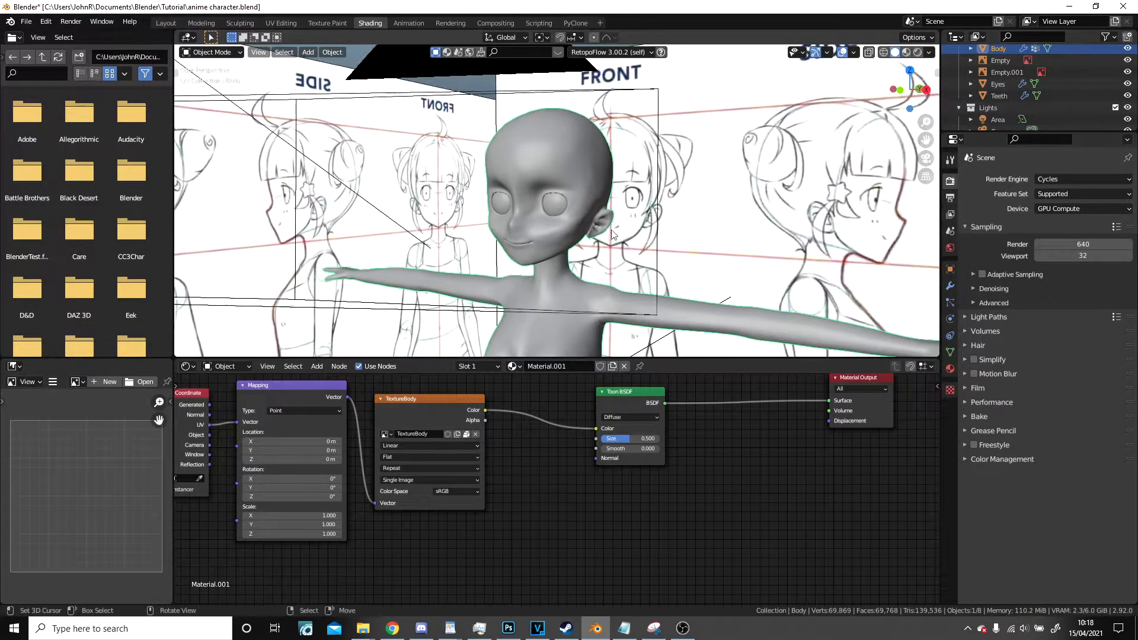
left_click(919, 53)
key("KP_0")
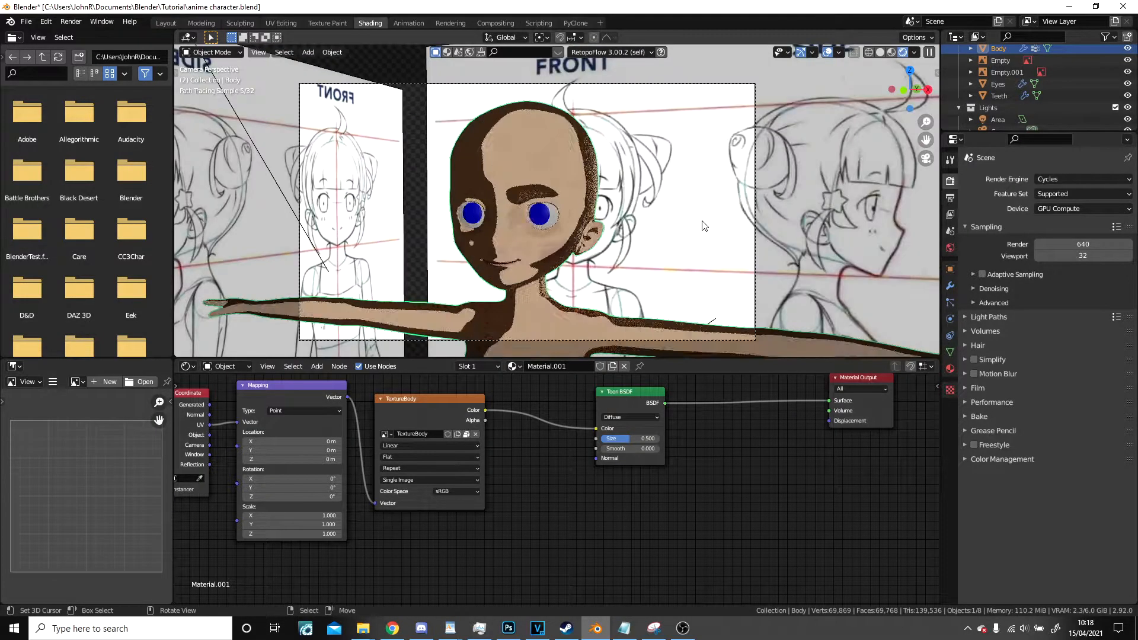
scroll(685, 395, "up", 3)
left_click_drag(688, 408, 717, 409)
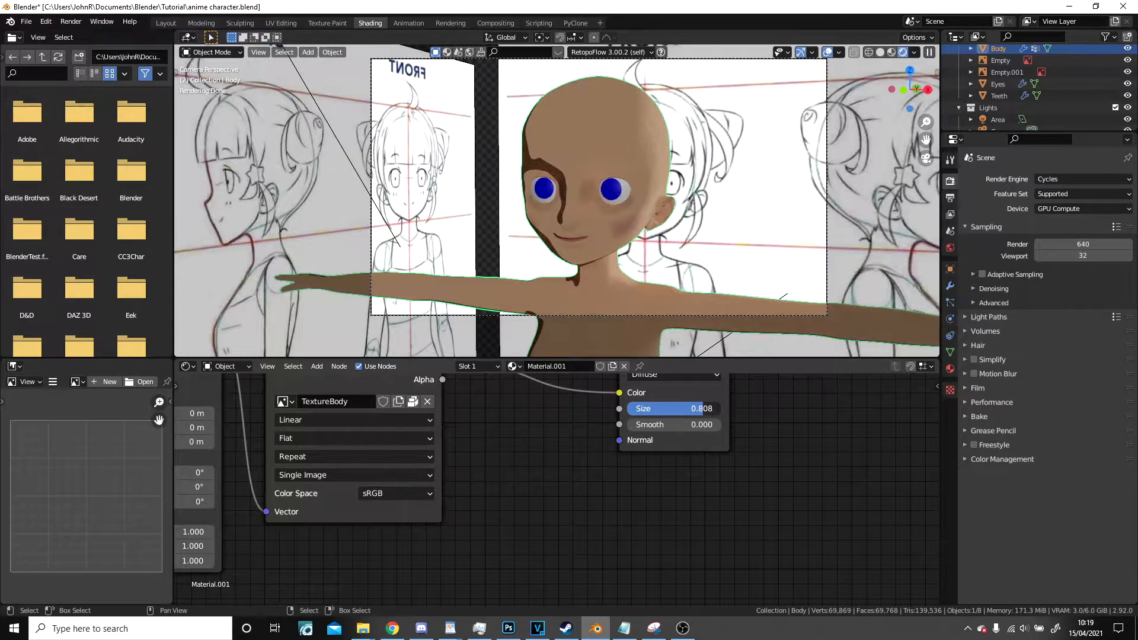
Try a Toon BSDF smooth value of 1.000 on the skin, then return it to 0.000.
key("alt+a")
middle_click_drag(697, 306, 585, 231, "shift")
scroll(585, 231, "up", 7)
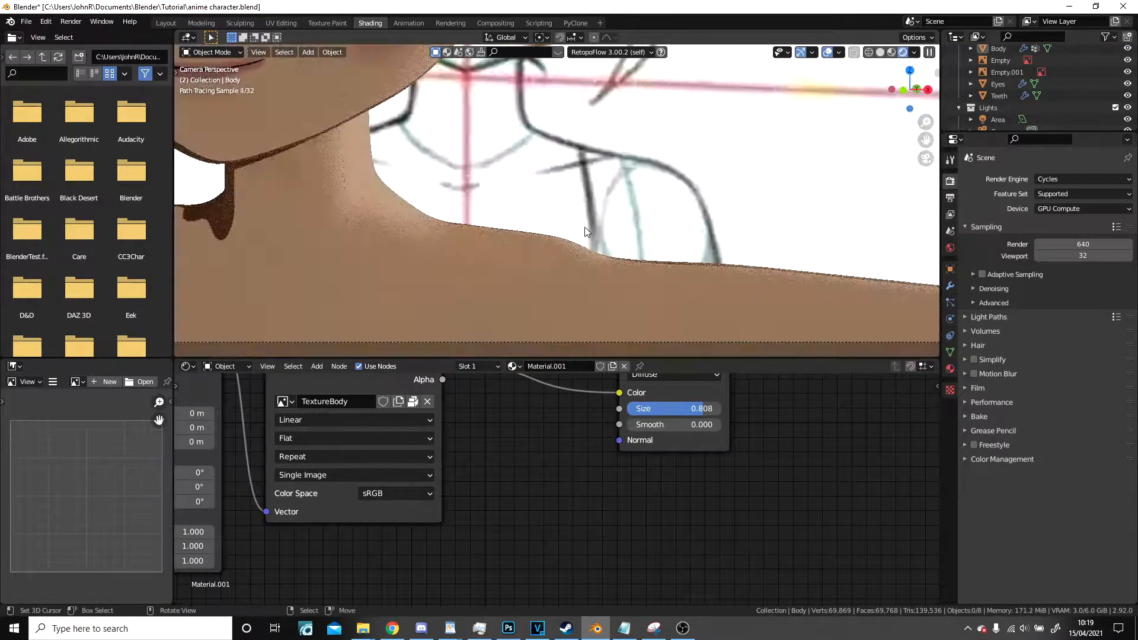
left_click_drag(676, 422, 771, 424)
scroll(554, 332, "down", 7)
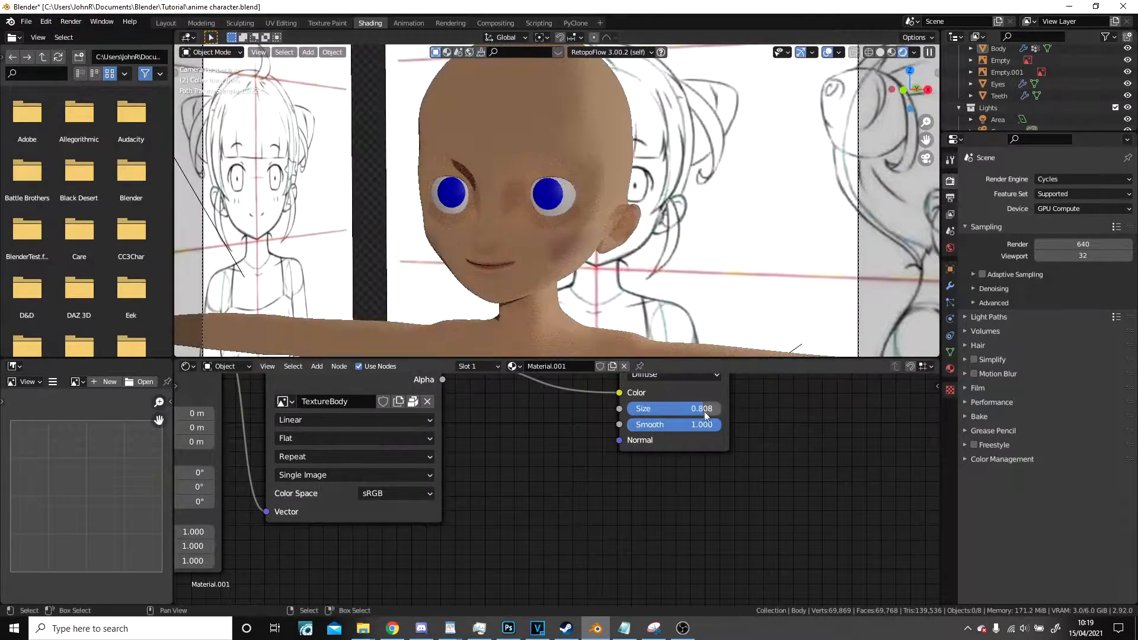
mouse_move(685, 424)
left_mouse_down()
mouse_move(629, 424)
mouse_move(691, 422)
mouse_move(631, 414)
left_mouse_up()
middle_click_drag(594, 233, 617, 224)
scroll(571, 225, "up", 3)
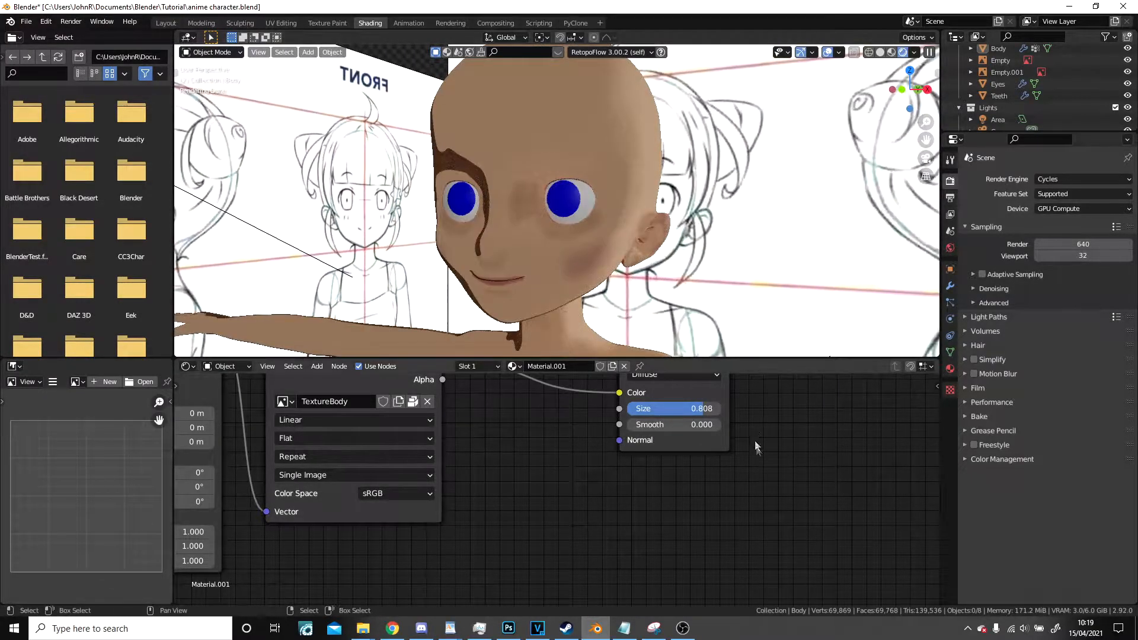
Try the Glossy component on the Toon BSDF and switch it back to Diffuse.
scroll(754, 448, "down", 3)
scroll(755, 448, "up", 4)
left_click(653, 406)
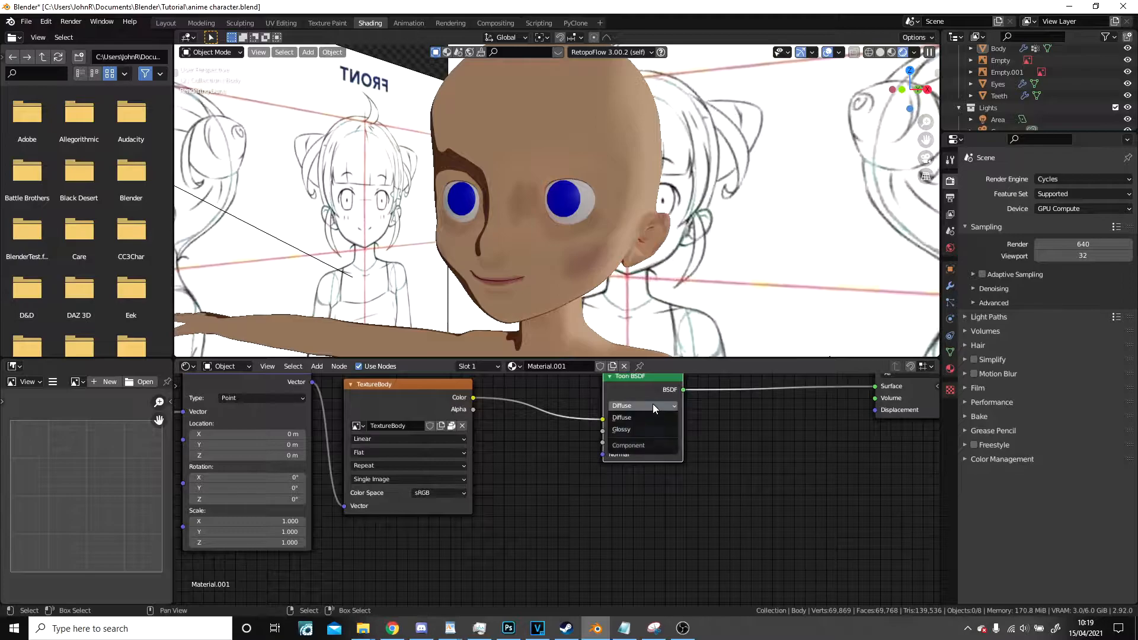
left_click(641, 430)
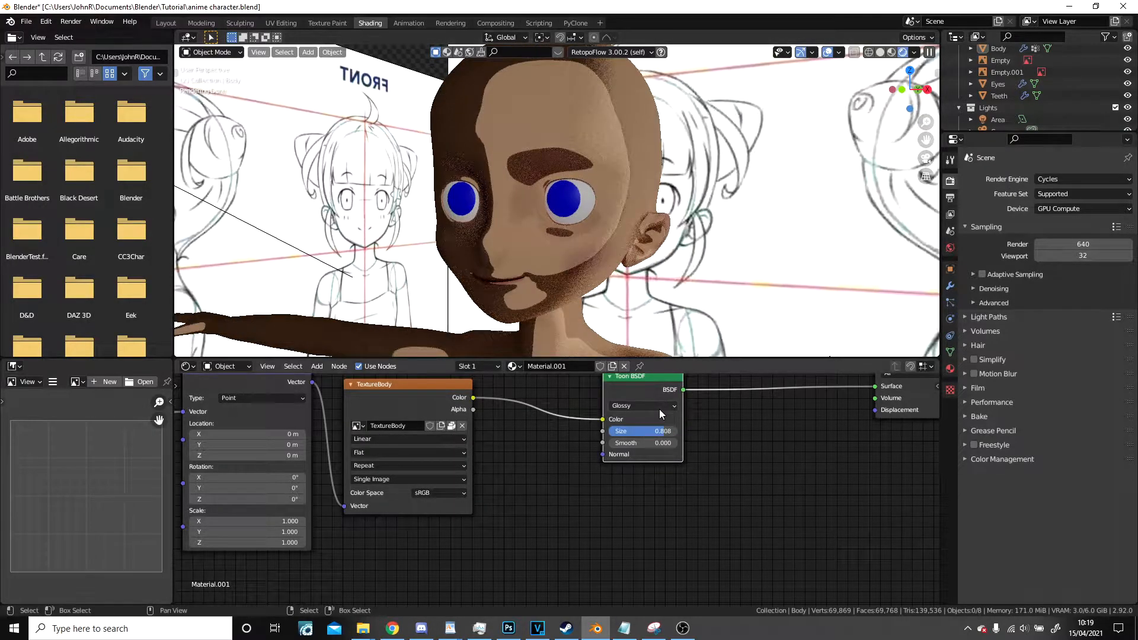
left_click(653, 402)
left_click(647, 415)
Return the viewport to solid shading and add a Solidify modifier to the body mesh.
scroll(697, 161, "down", 5)
left_click(884, 53)
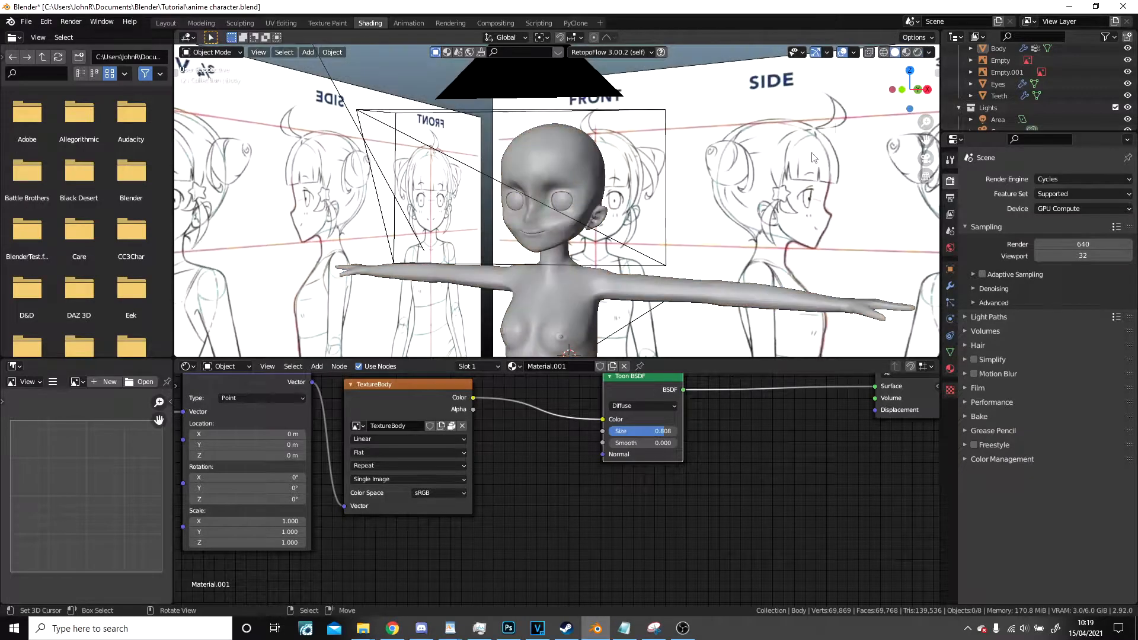
middle_click_drag(658, 253, 592, 247)
left_click(592, 233)
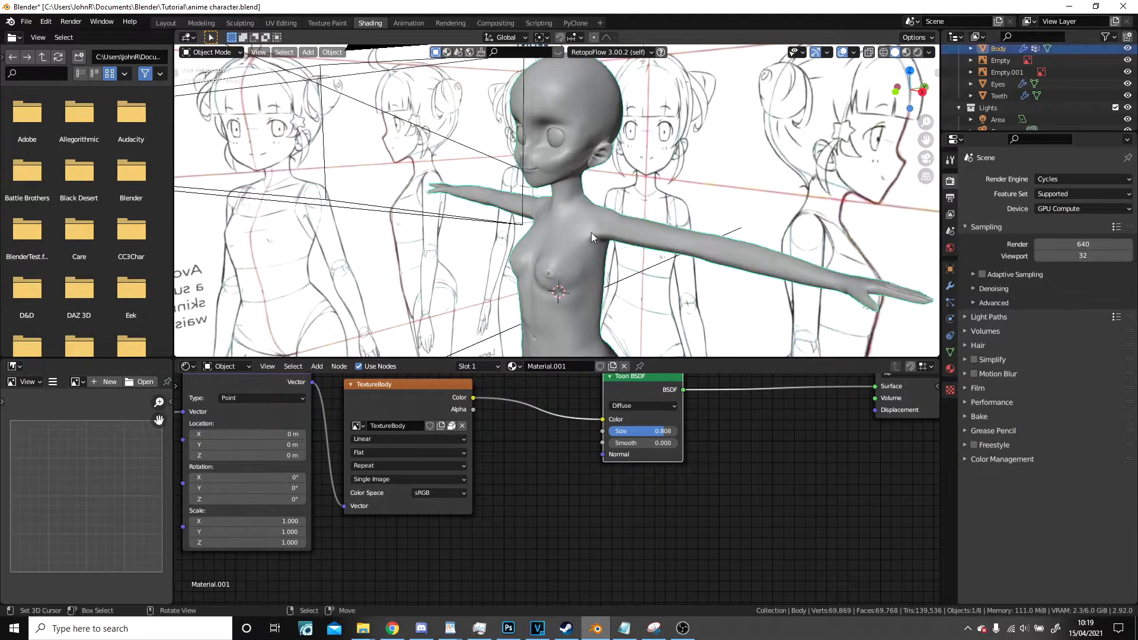
left_click(949, 287)
left_click(986, 180)
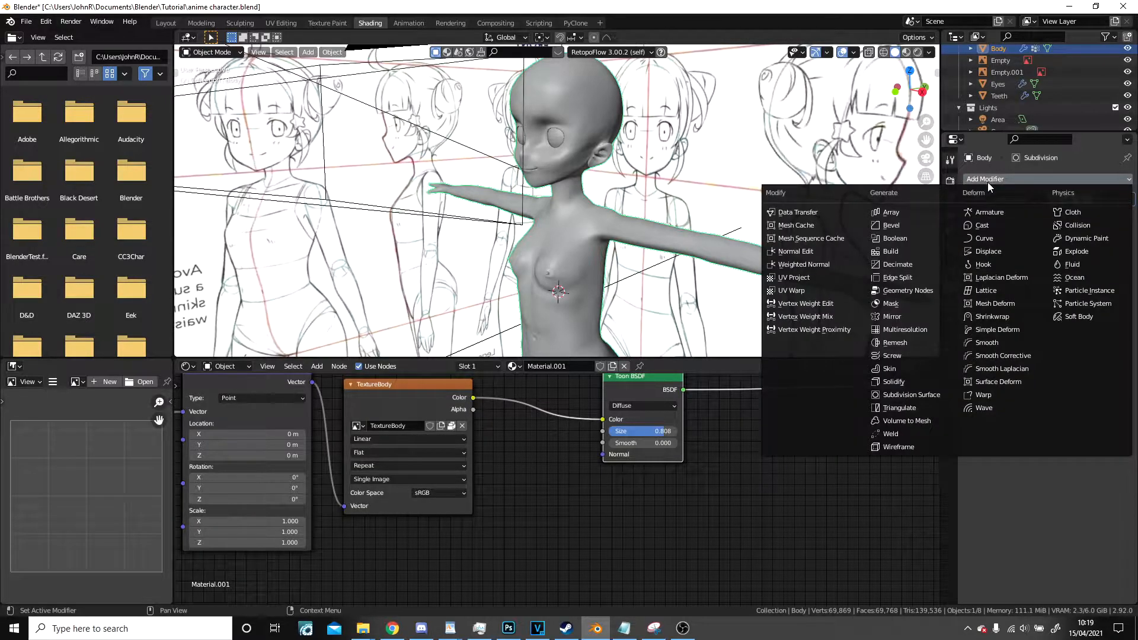
left_click(903, 383)
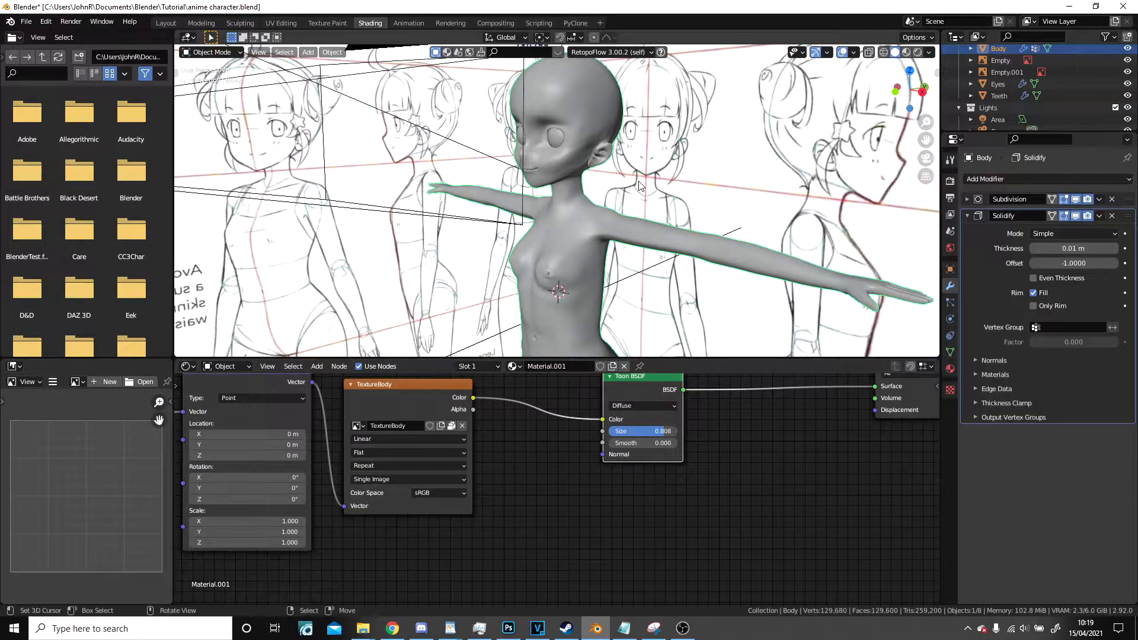
Set the Solidify thickness to -0.01 m and enable Even Thickness and flipped normals.
scroll(635, 276, "up", 5)
scroll(635, 277, "up", 2)
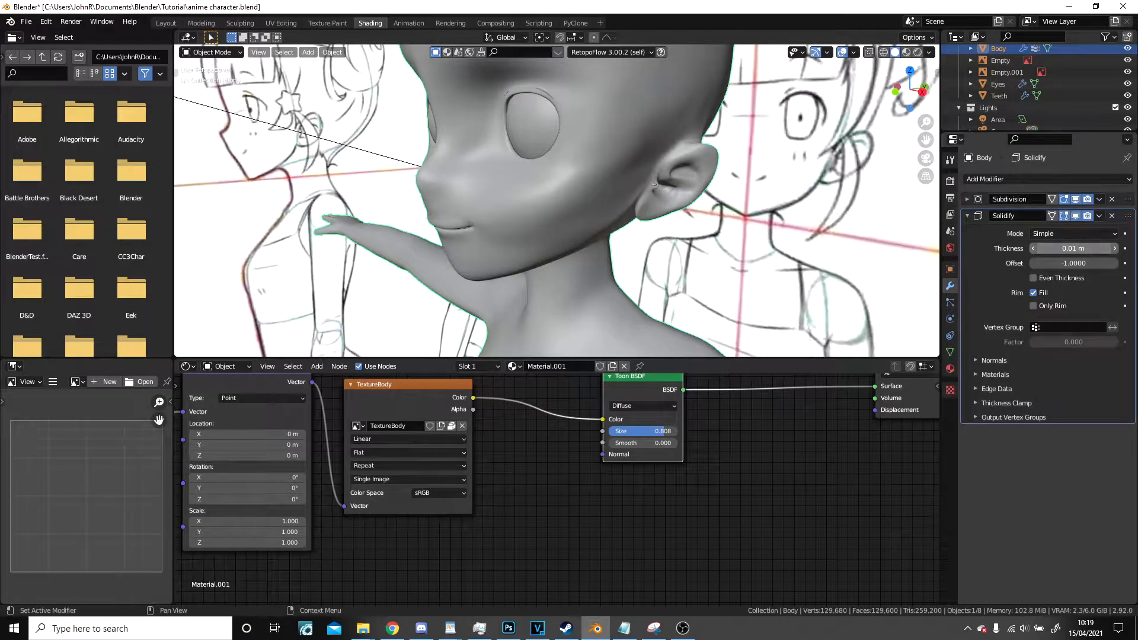
left_click(1033, 248)
left_click(1034, 248)
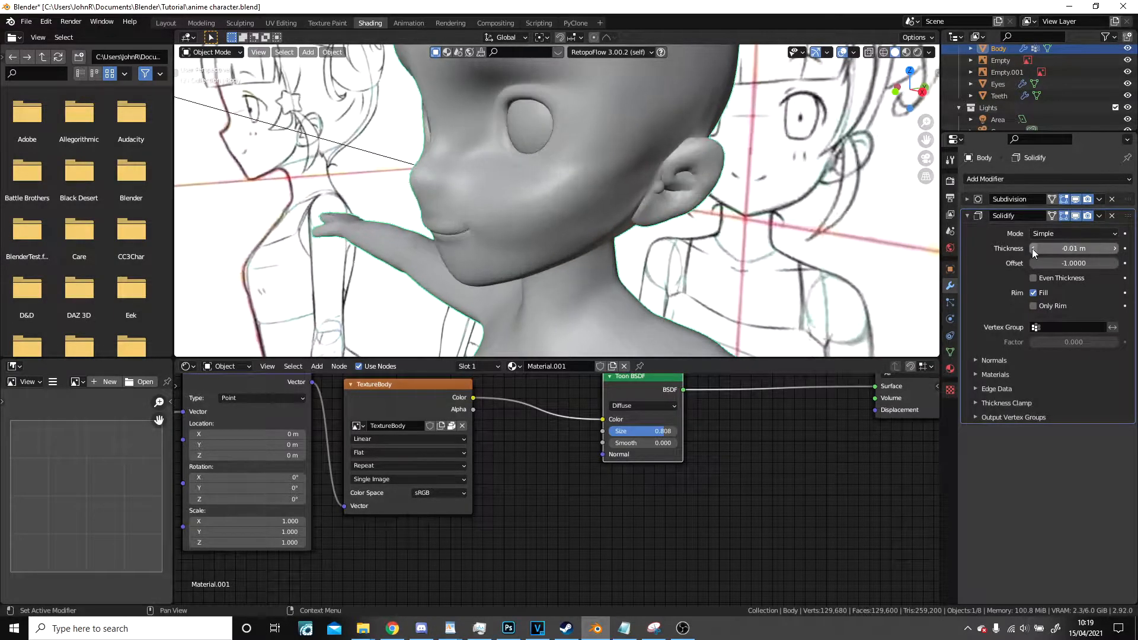
left_click(1033, 279)
left_click(981, 362)
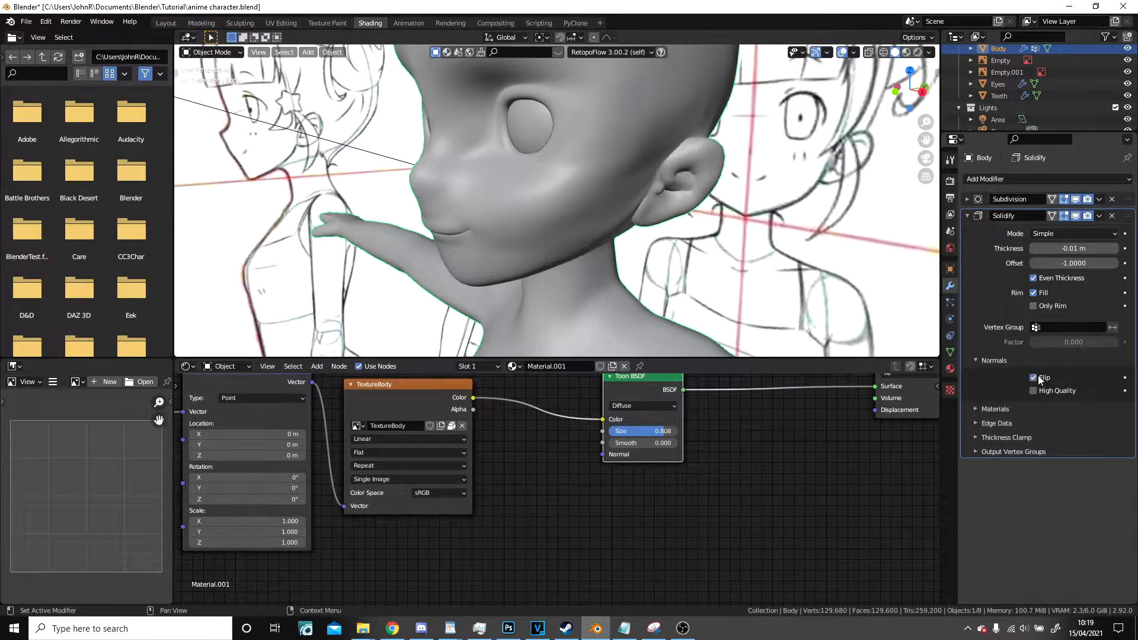
Check the body's normals by briefly showing the Face Orientation overlay.
scroll(694, 272, "down", 4)
left_click(855, 53)
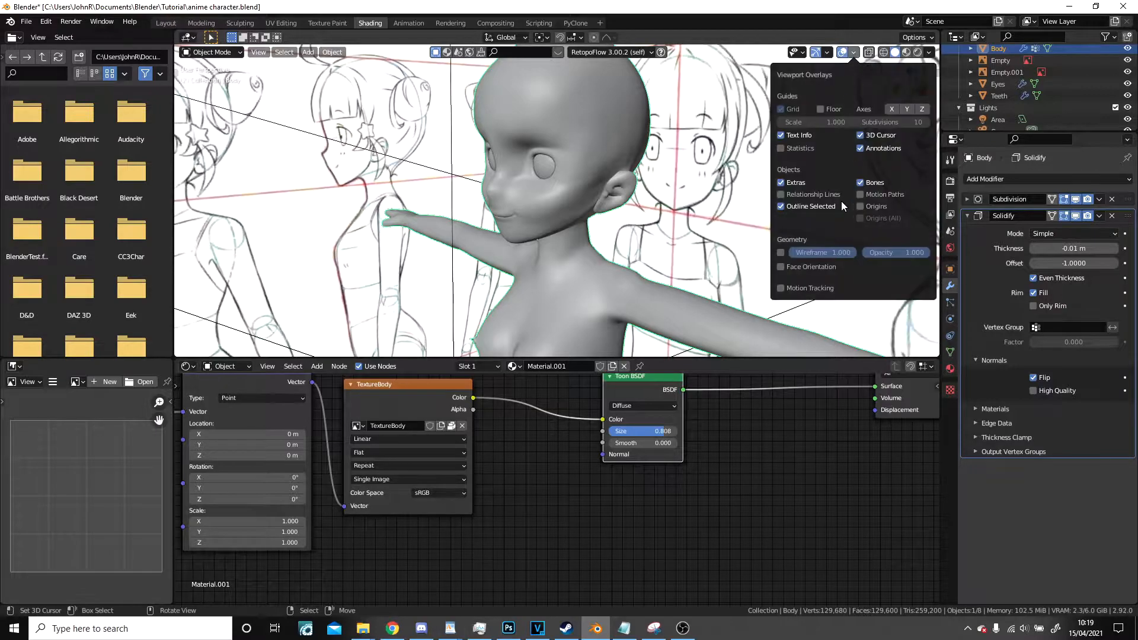
left_click(781, 267)
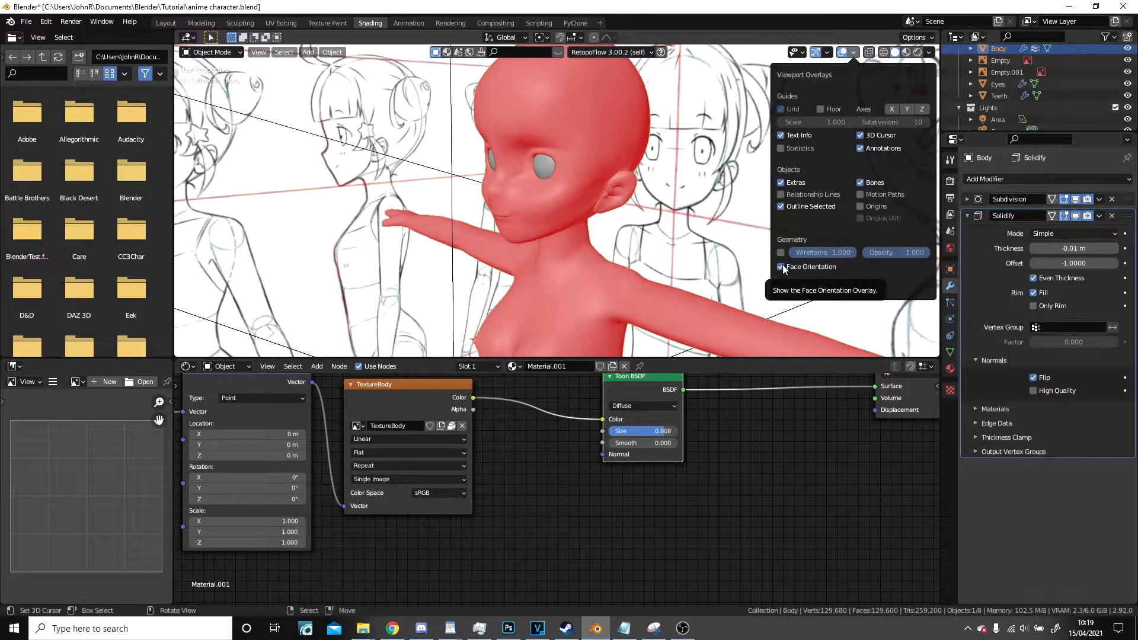
left_click(783, 265)
Add a second material slot to the body with a new material named Outline.
scroll(705, 265, "down", 2)
middle_click_drag(790, 330, 801, 356, "shift")
left_click(951, 369)
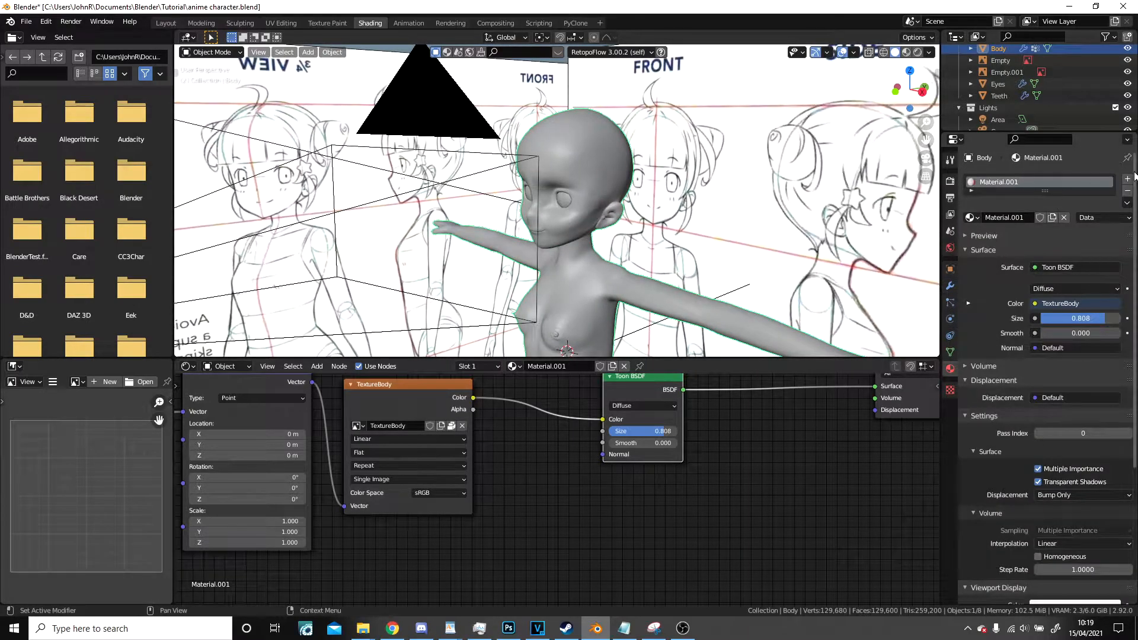
left_click(1127, 180)
left_click(1028, 245)
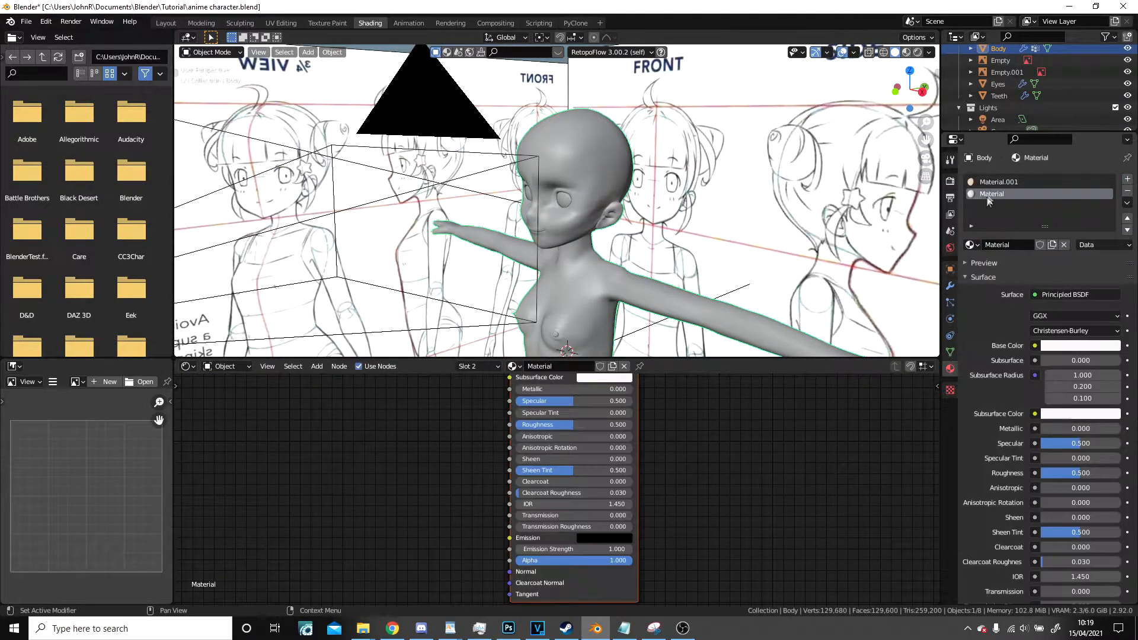
type("Outline")
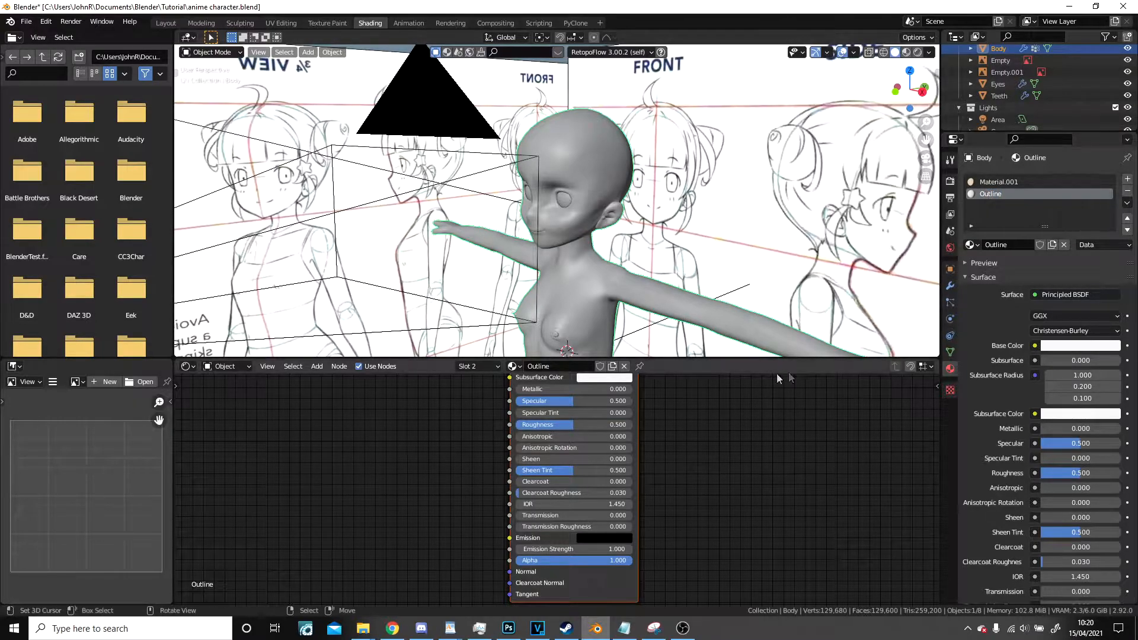
Set the Outline material's base colour to black.
scroll(682, 415, "up", 4, "shift")
left_click(605, 423)
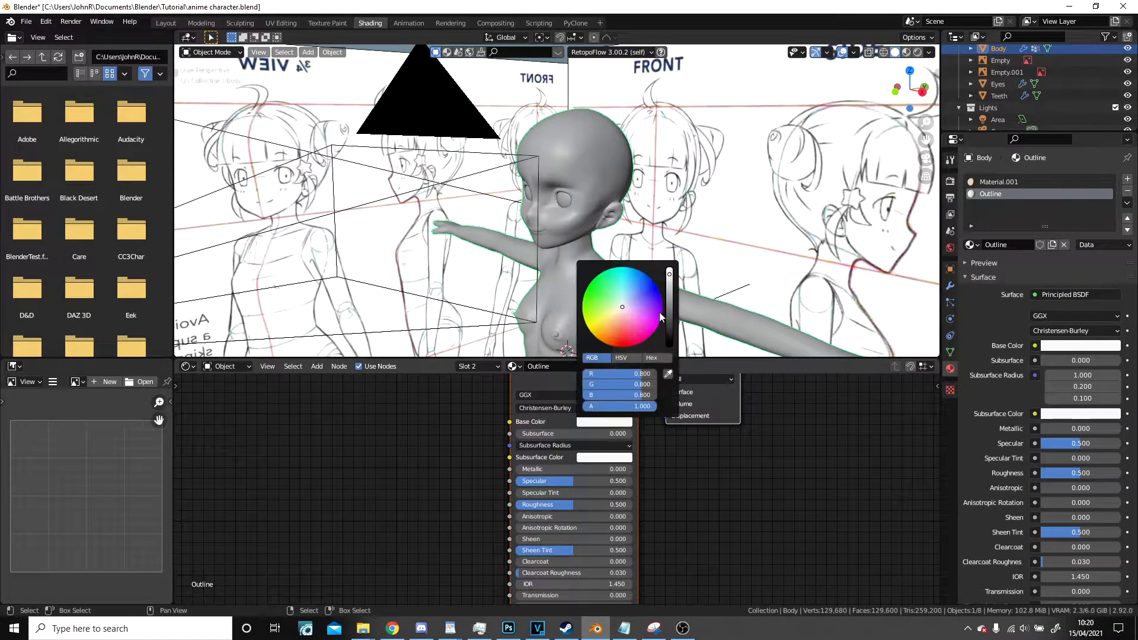
left_click_drag(671, 323, 678, 373)
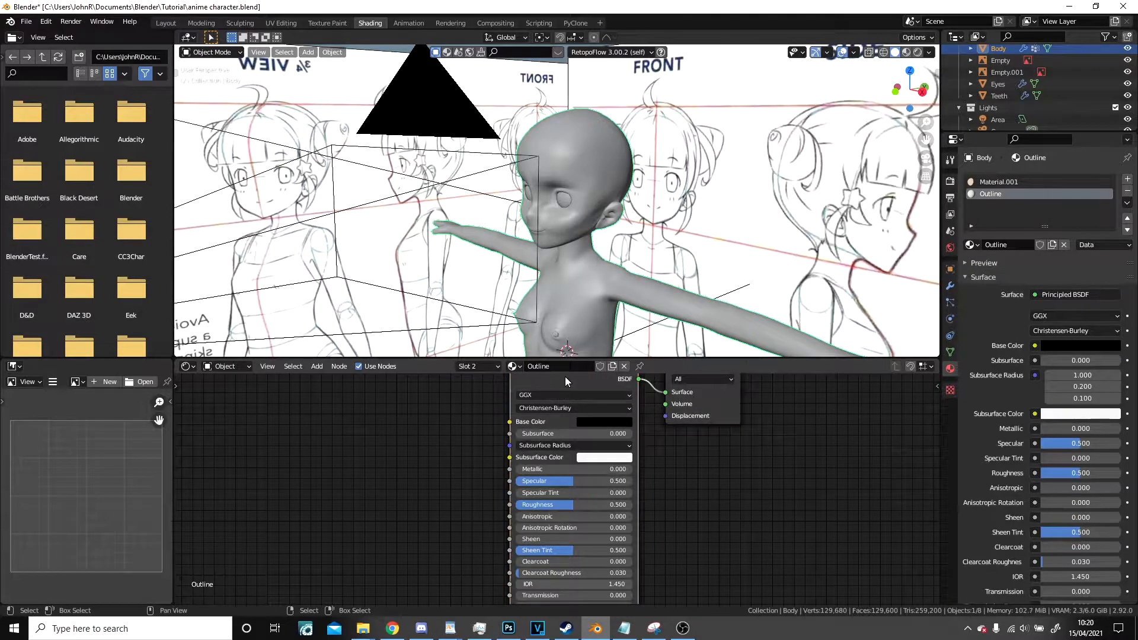
Move the Outline material's Principled BSDF away from the Material Output and add a Geometry node above it.
left_click_drag(531, 377, 299, 399)
middle_click_drag(601, 425, 656, 528)
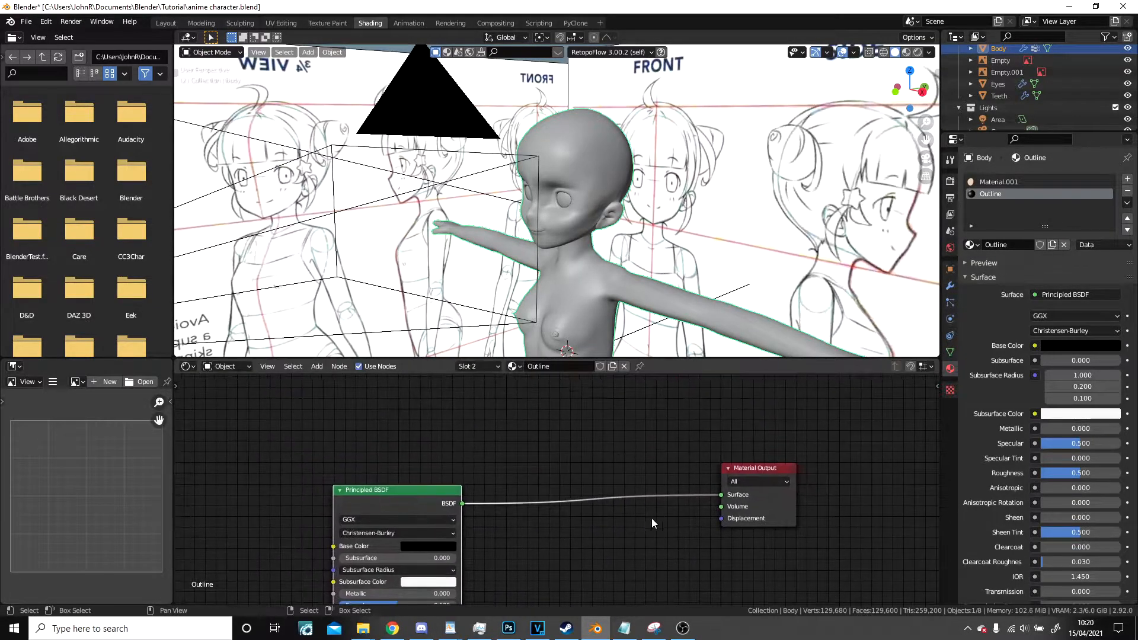
key("shift+a")
left_click(554, 368)
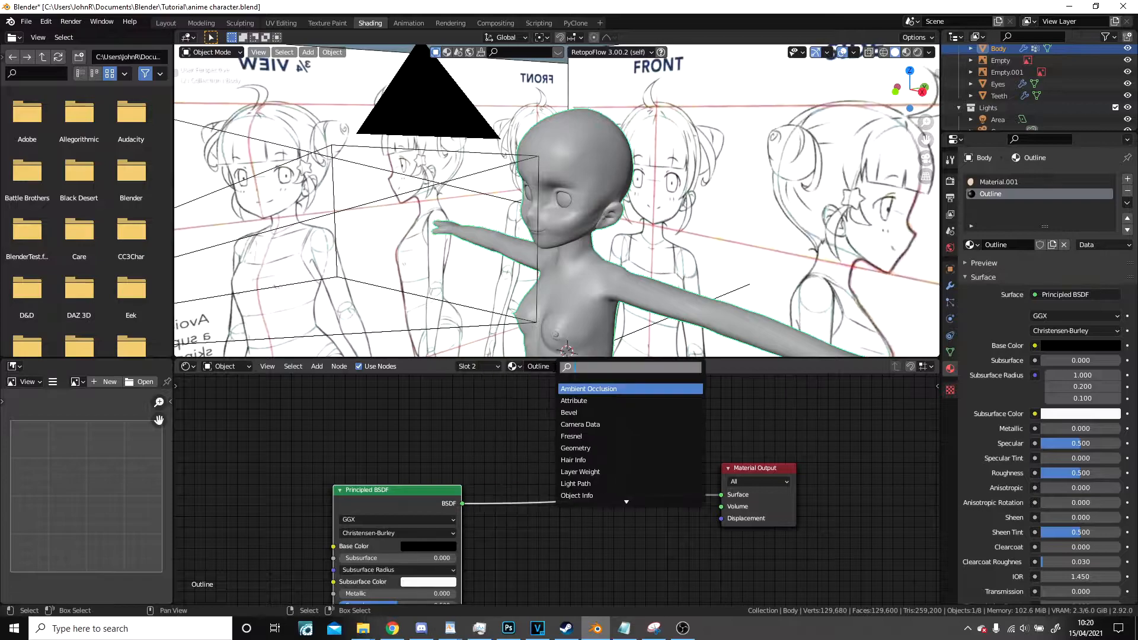
type("geo")
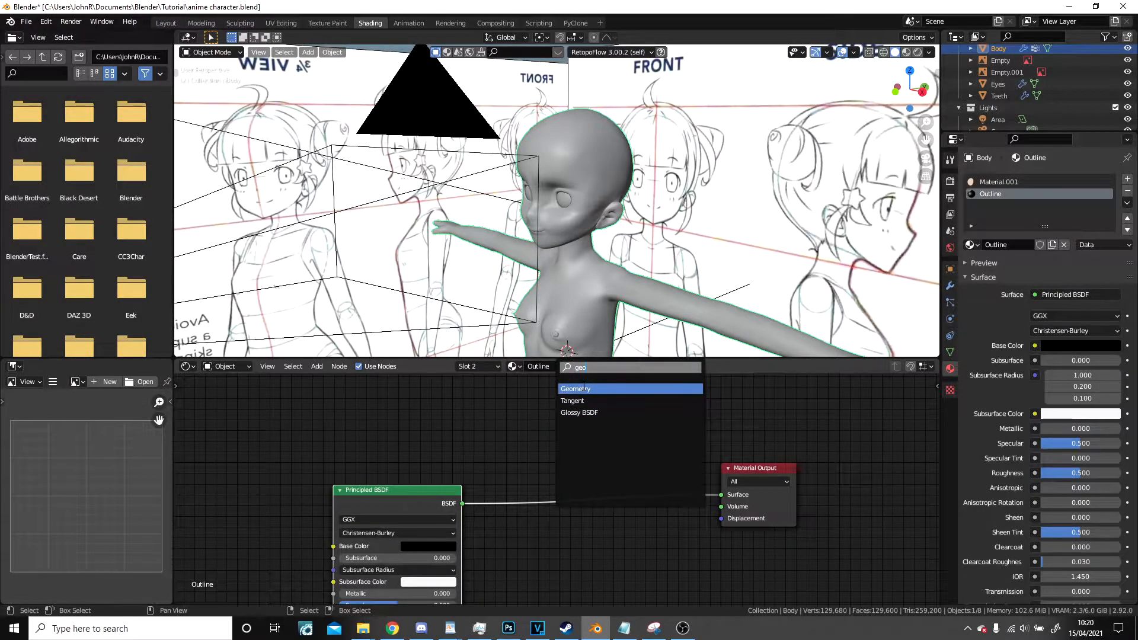
key("Return")
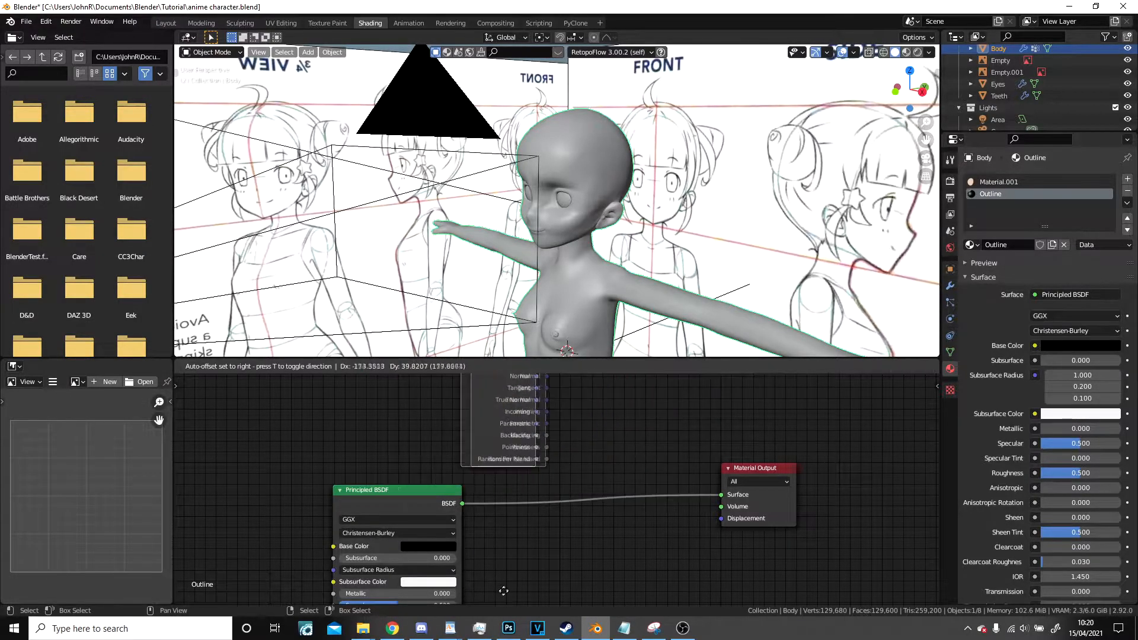
left_click(515, 571)
Insert a Mix Shader between the Principled BSDF and Material Output, and connect the Geometry node's Backfacing output to its Fac.
key("shift+a")
left_click(638, 479)
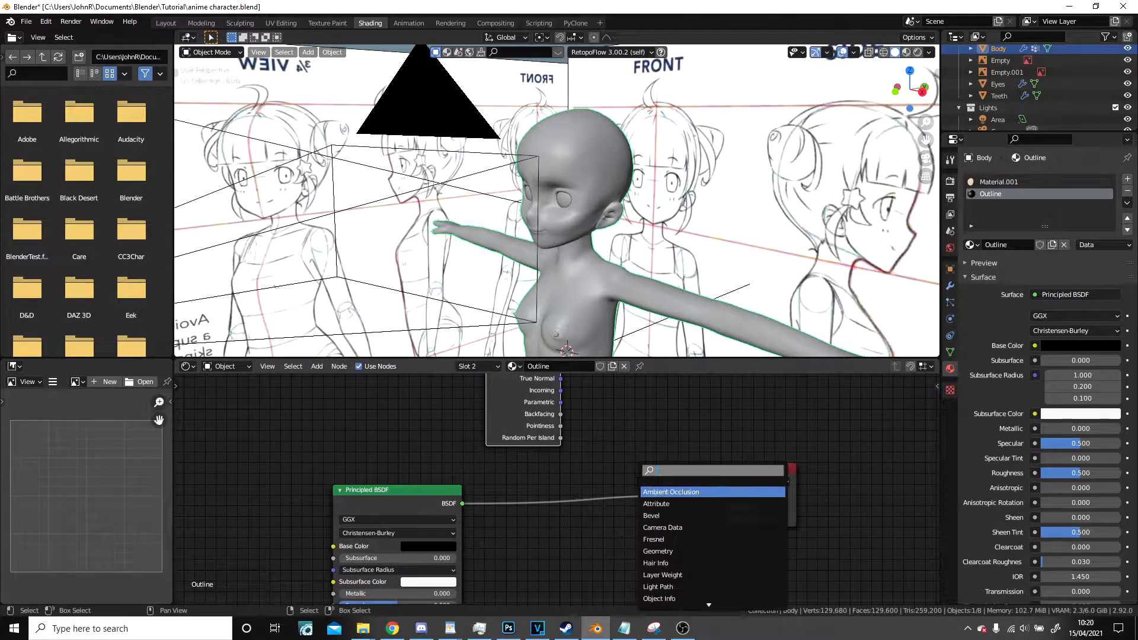
type("mix")
left_click(660, 492)
left_click(633, 495)
left_click_drag(521, 449, 596, 504)
Duplicate the Principled BSDF and connect the copy to the Mix Shader's second Shader input.
scroll(599, 548, "down", 7)
middle_click_drag(602, 555, 536, 463)
key("shift+d")
left_click(635, 496)
scroll(551, 462, "up", 4)
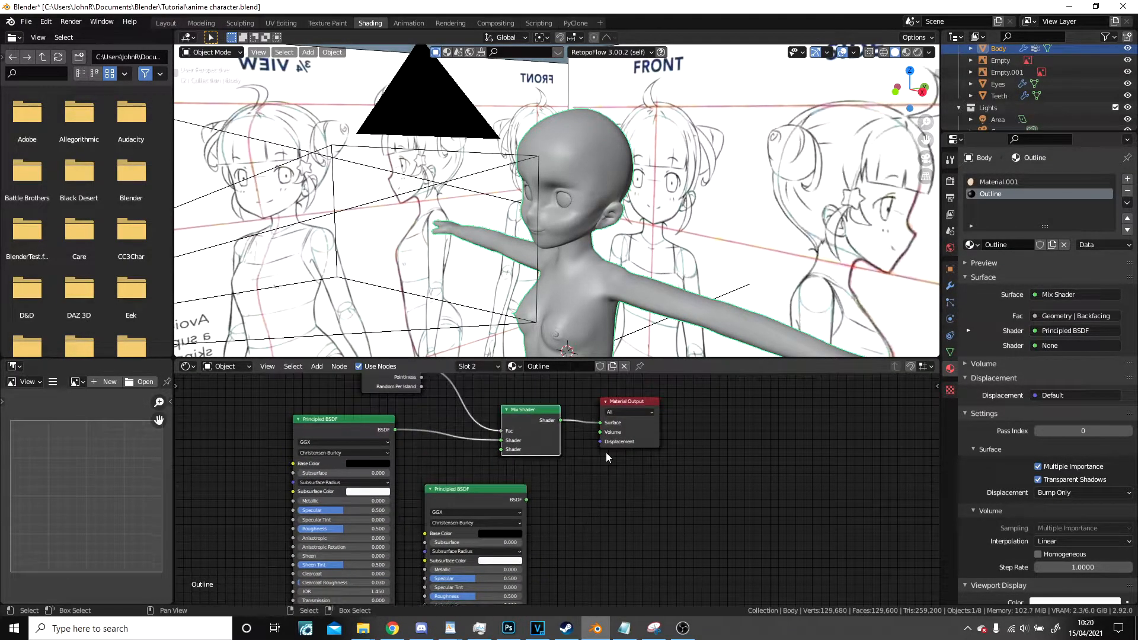
left_click_drag(623, 447, 753, 460)
left_click_drag(527, 500, 631, 462)
Set the Alpha of the duplicated Principled BSDF to 0.
scroll(652, 466, "up", 5)
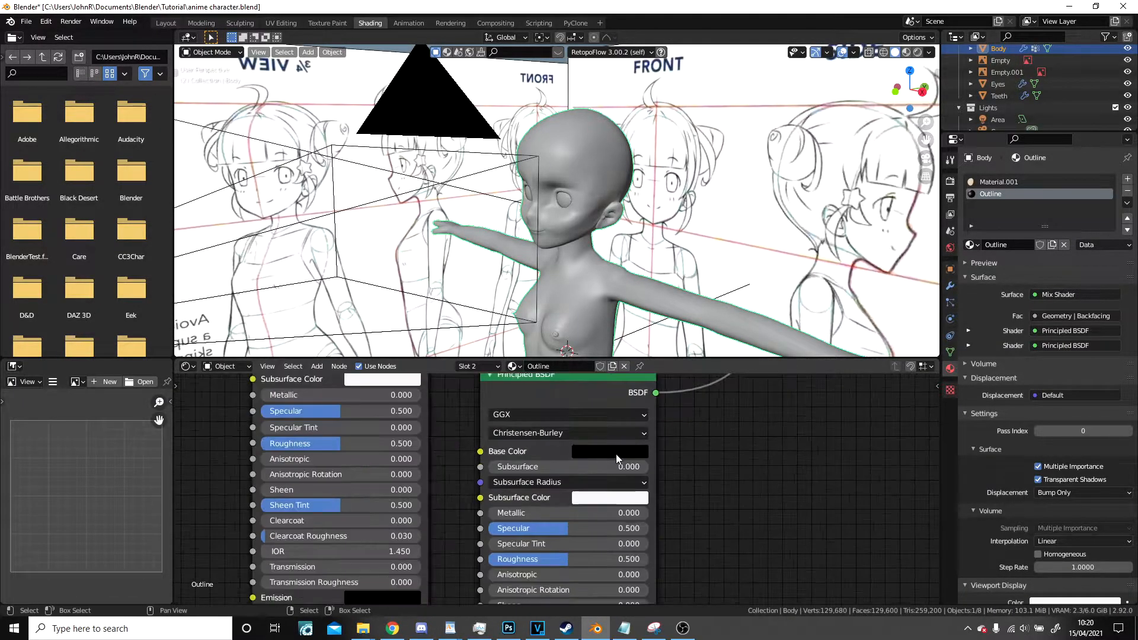
middle_click_drag(761, 523, 768, 473)
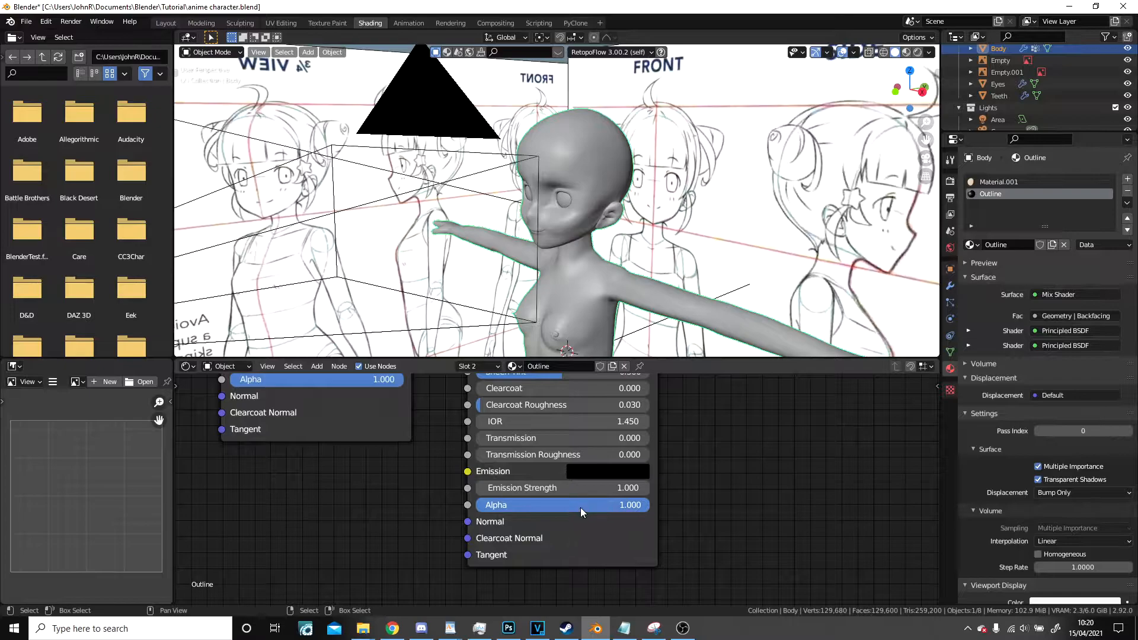
left_click_drag(581, 512, 482, 505)
Preview the character in rendered shading, up close at the head and from the camera view.
left_click(918, 52)
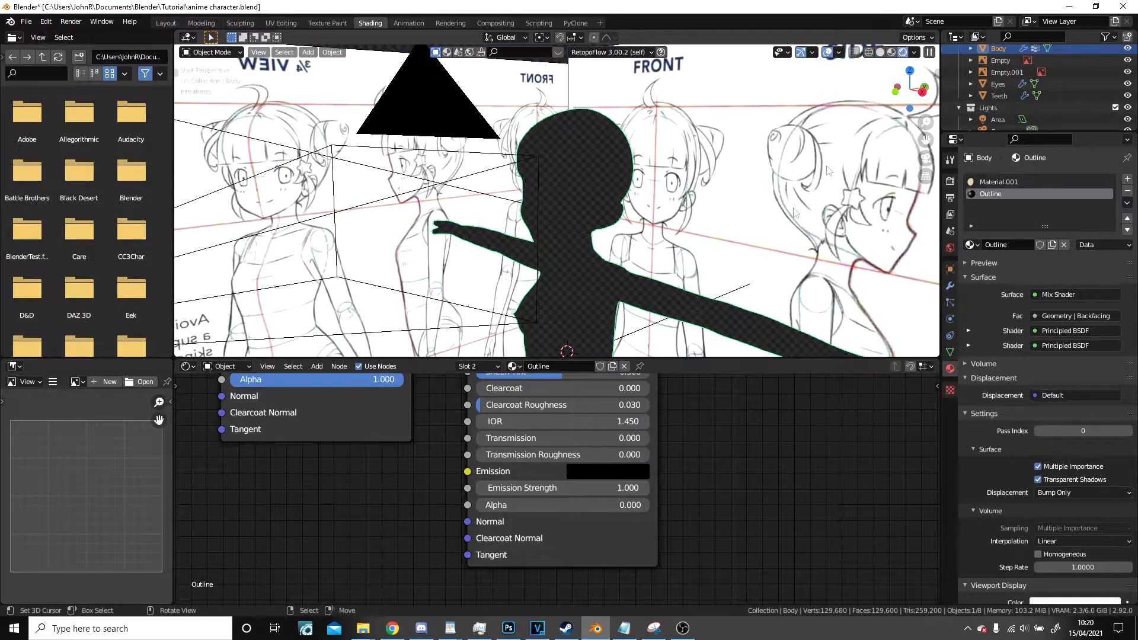
scroll(688, 265, "up", 4)
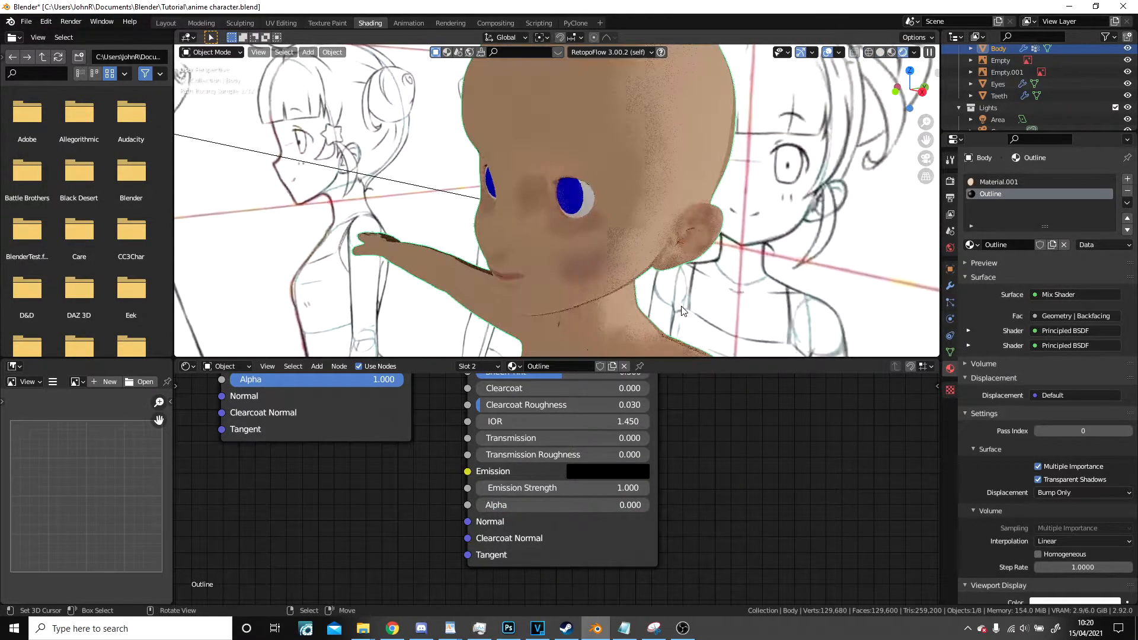
key("alt+a")
middle_click_drag(672, 419, 754, 598)
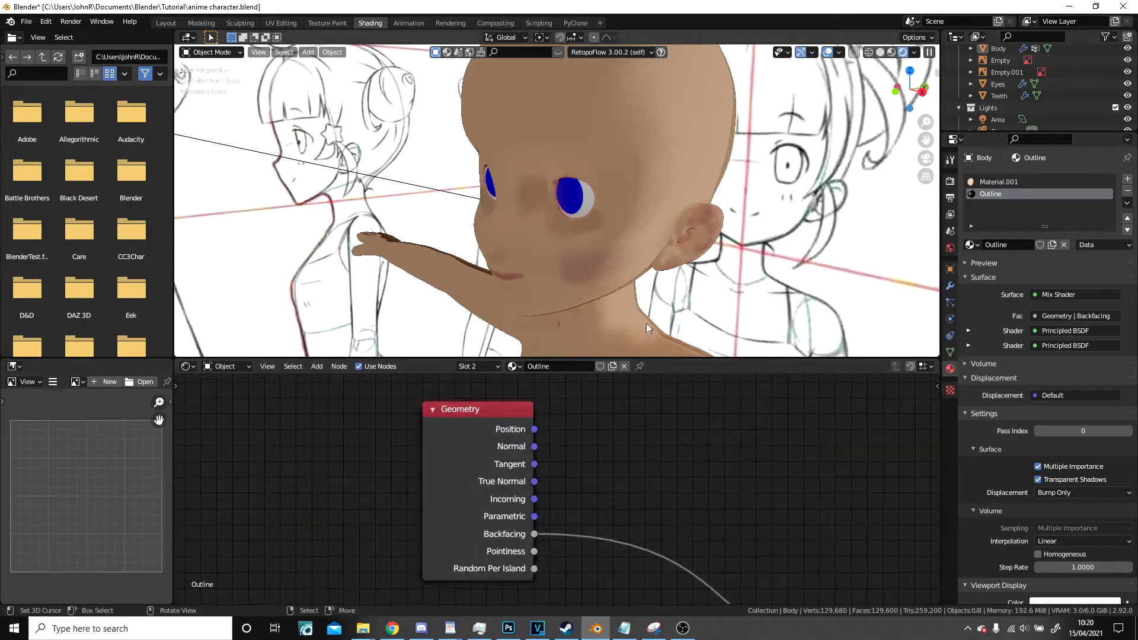
key("KP_0")
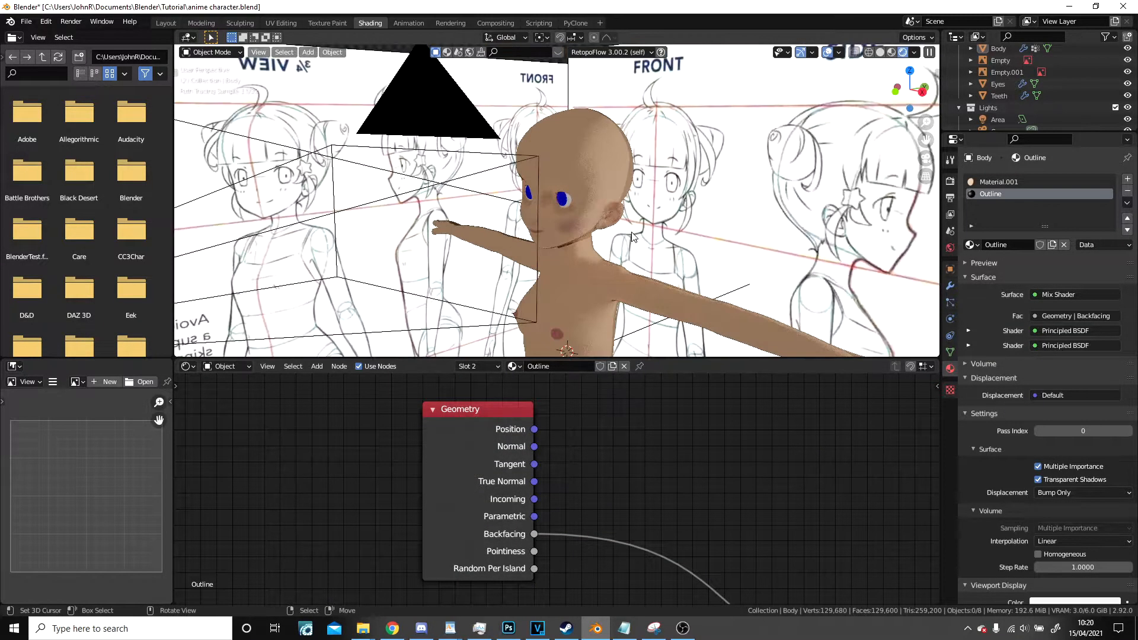
Select the body and set its Solidify modifier's Material Offset to 1.
left_click(631, 232)
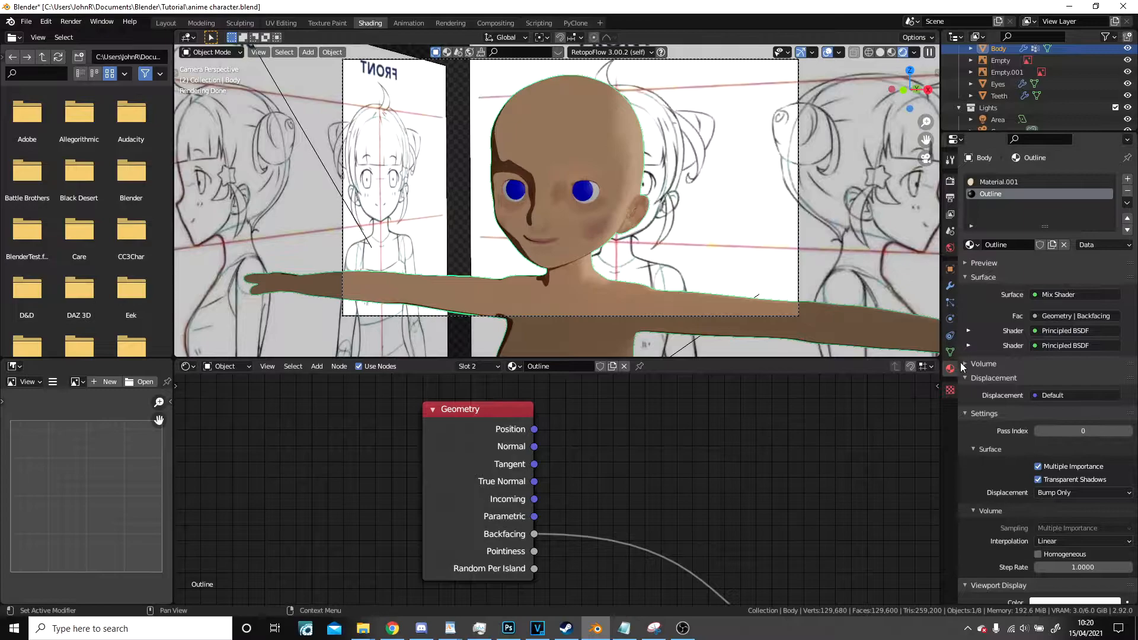
left_click(951, 289)
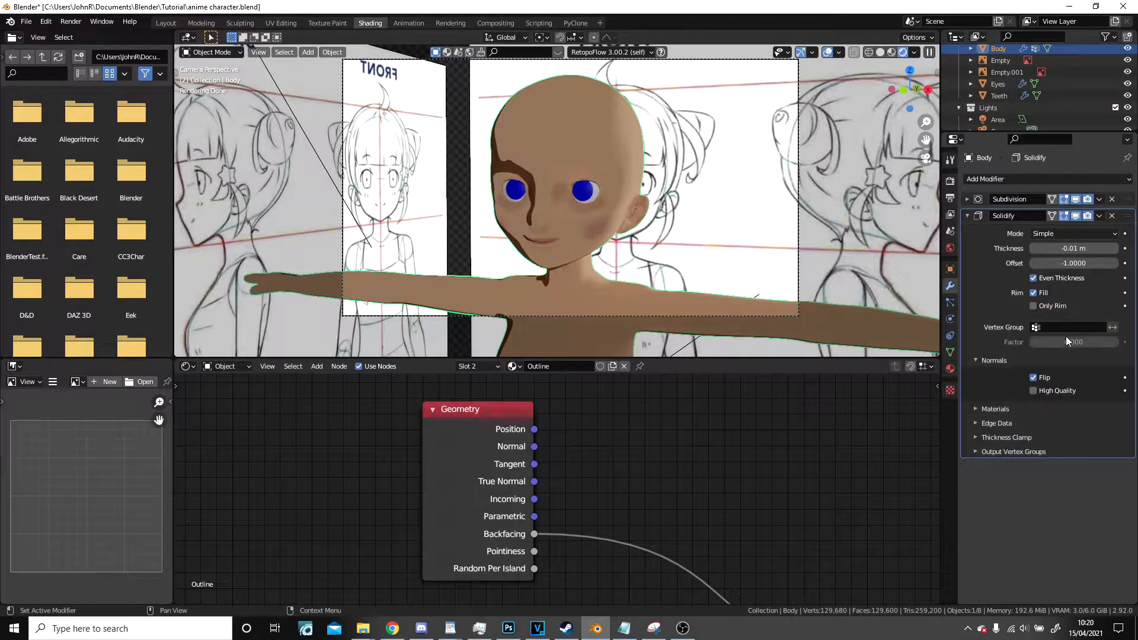
left_click(988, 410)
left_click(1116, 427)
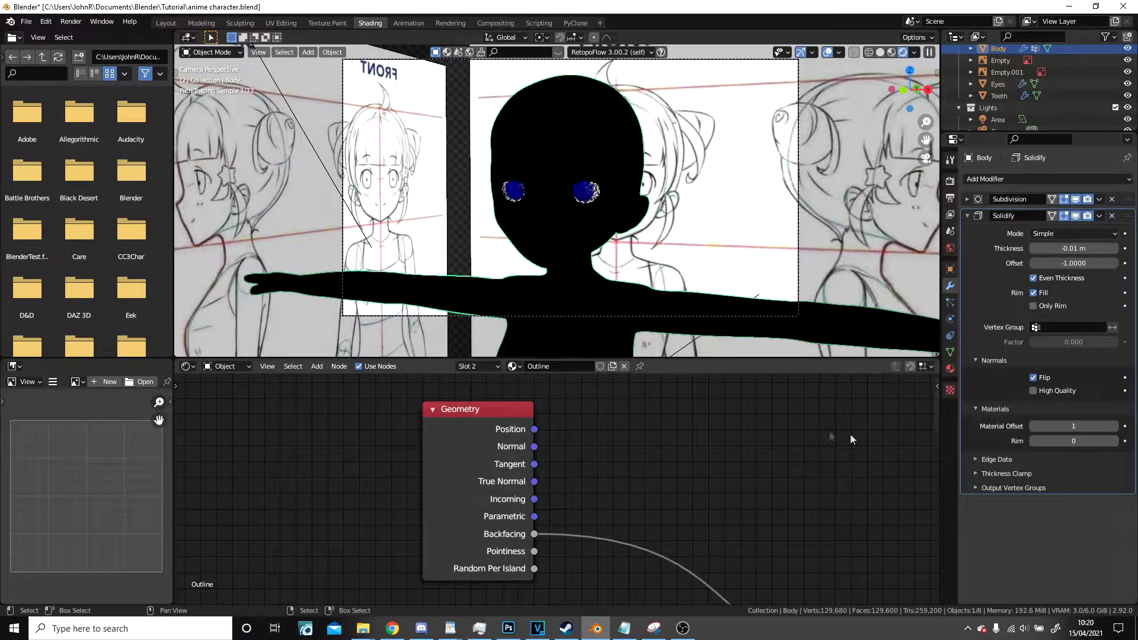
Set both the Blend Mode and the Shadow Mode of the Outline material to Alpha Clip.
scroll(652, 434, "down", 7)
middle_click_drag(682, 481, 580, 380)
left_click(951, 368)
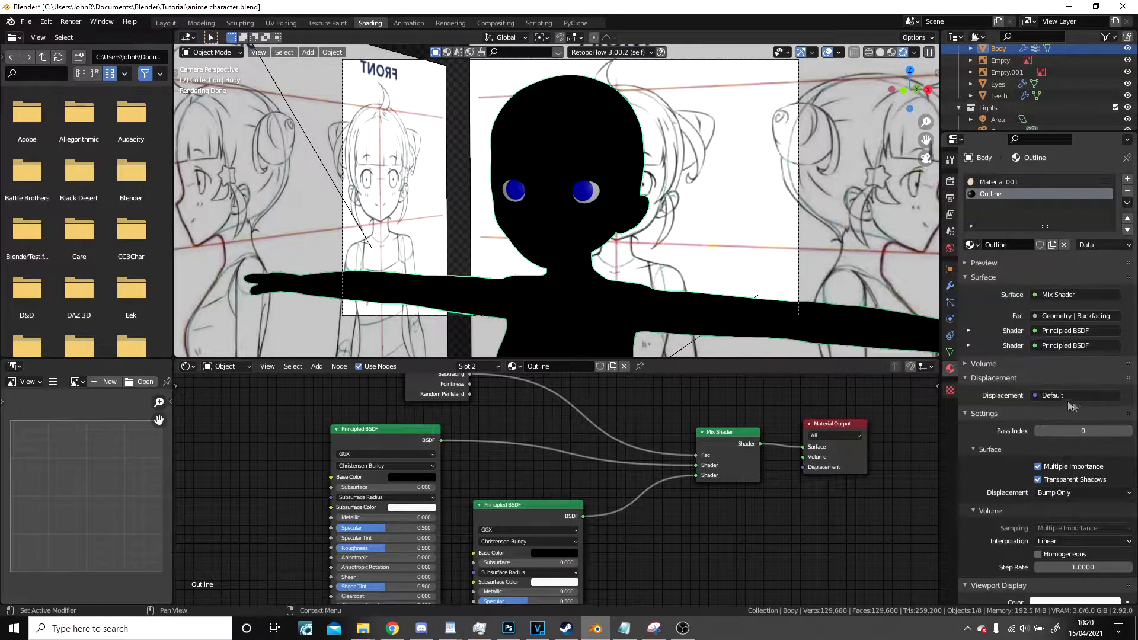
scroll(1048, 426, "down", 7)
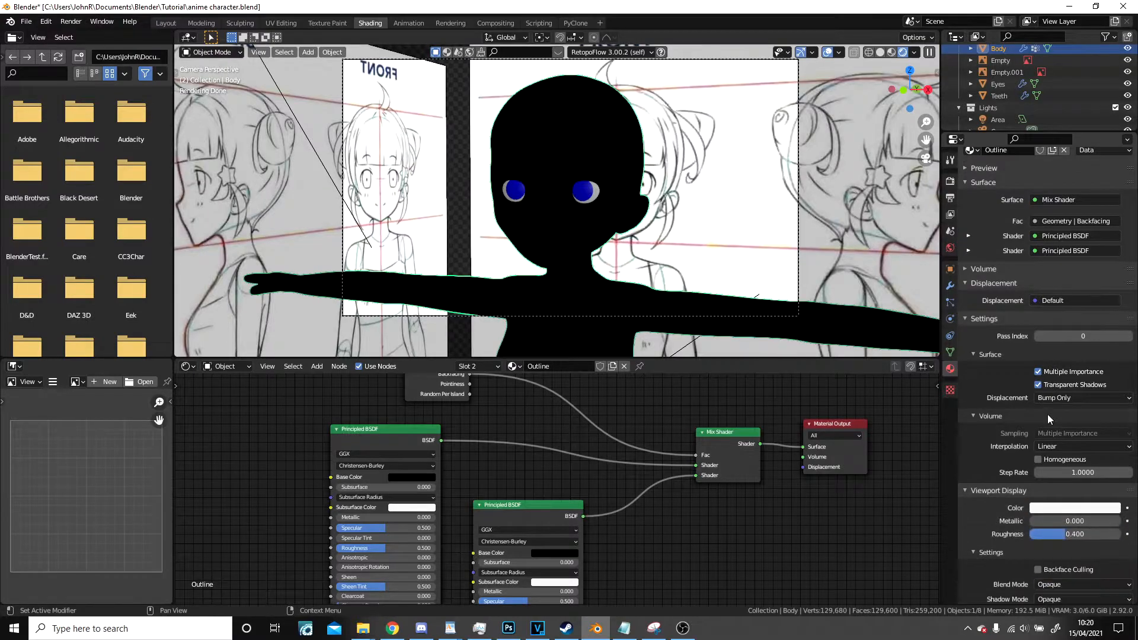
left_click(951, 287)
left_click(951, 369)
scroll(1023, 453, "down", 5)
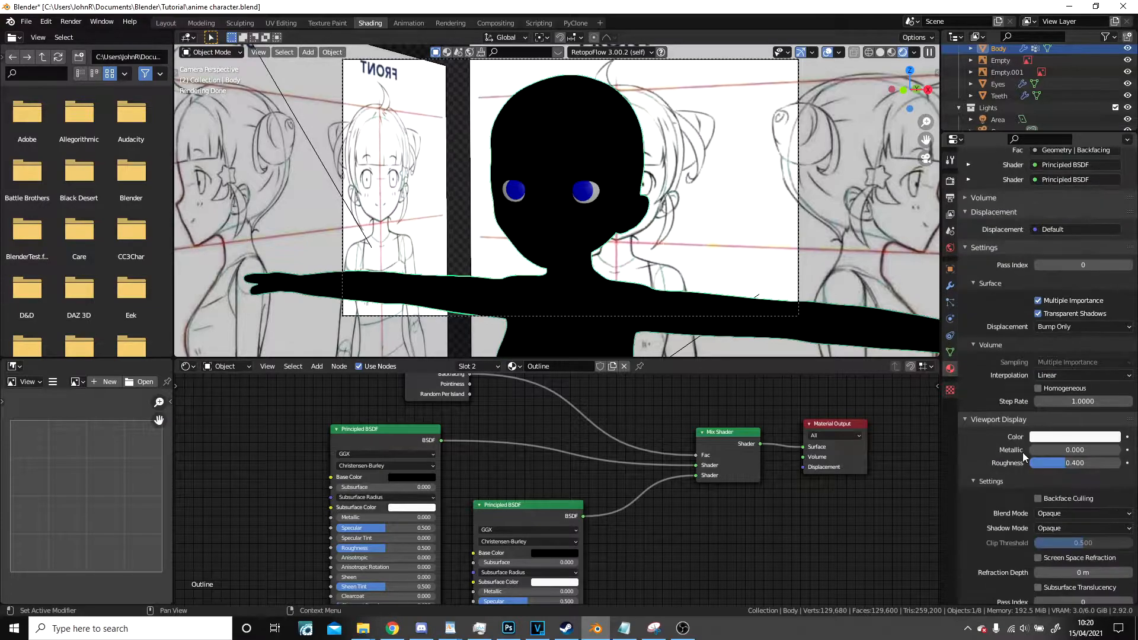
scroll(1056, 450, "down", 1)
left_click(1060, 489)
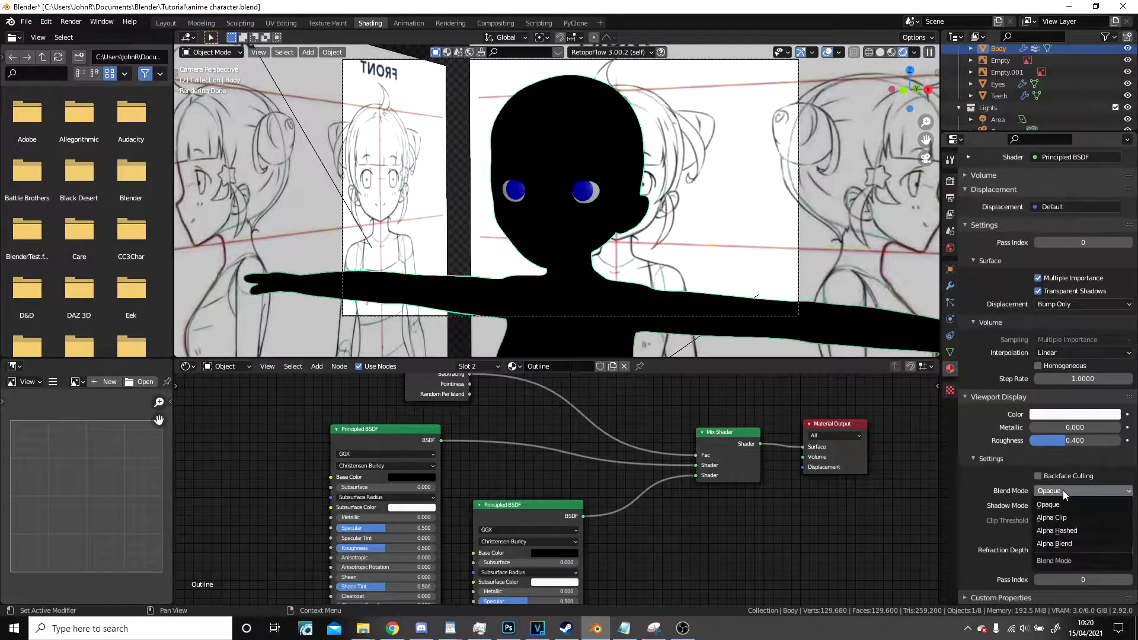
left_click(1055, 511)
left_click(1054, 511)
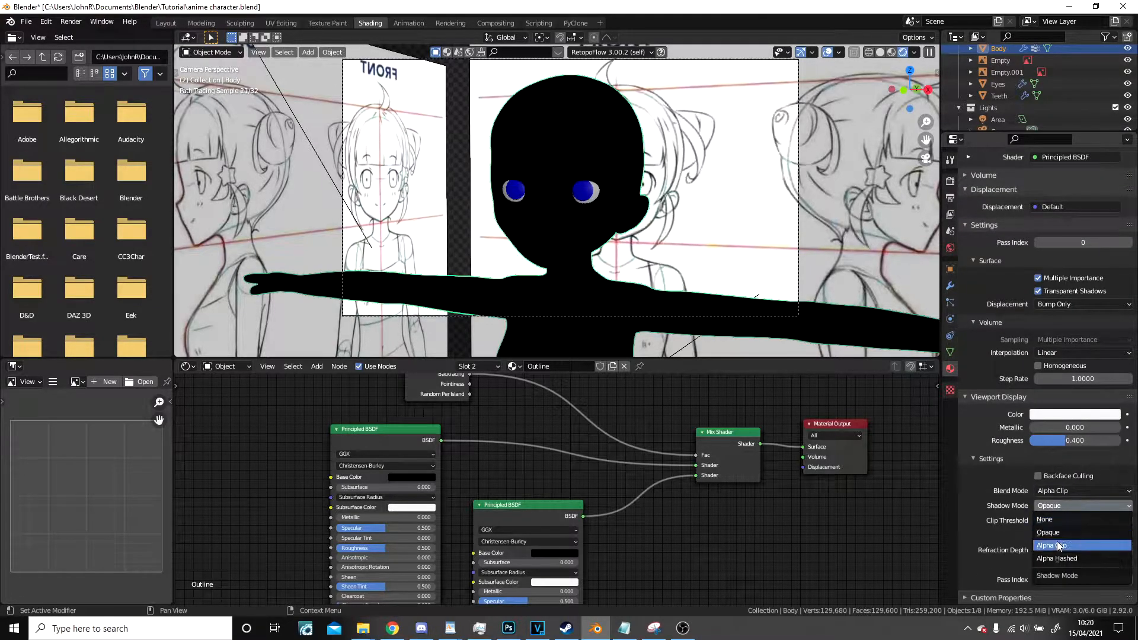
left_click(1058, 533)
Enable Backface Culling, Screen Space Refraction and Subsurface Translucency for the Outline material.
left_click(1037, 477)
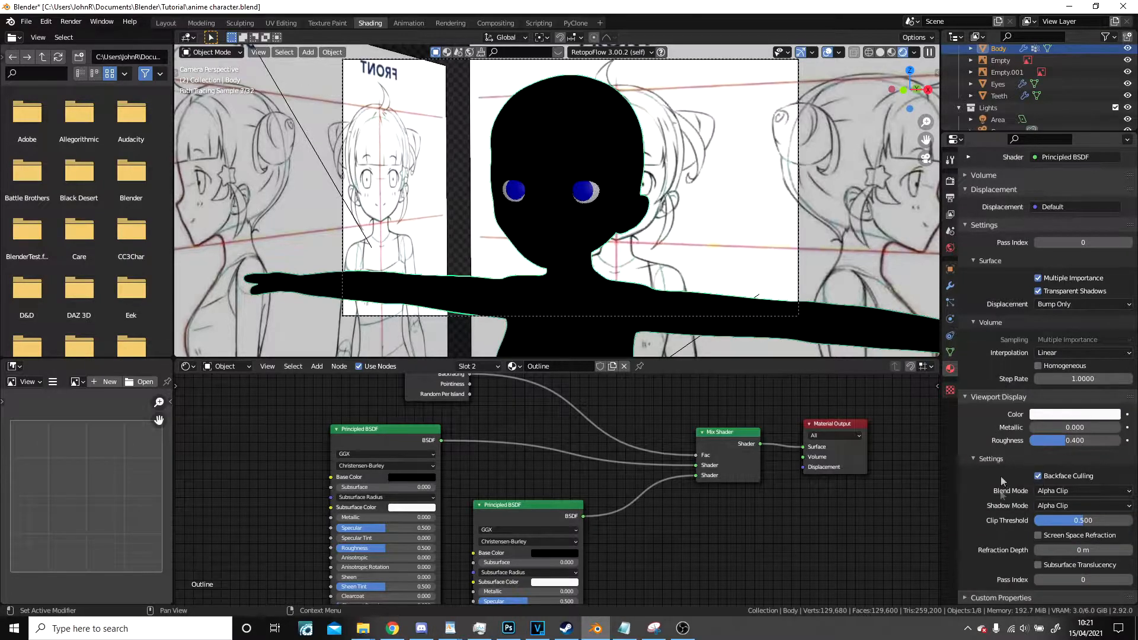
left_click(1039, 536)
left_click(1047, 564)
In Material.001, connect the TextureBody colour directly to the Material Output's Surface and move the Toon BSDF aside.
scroll(1003, 450, "up", 3)
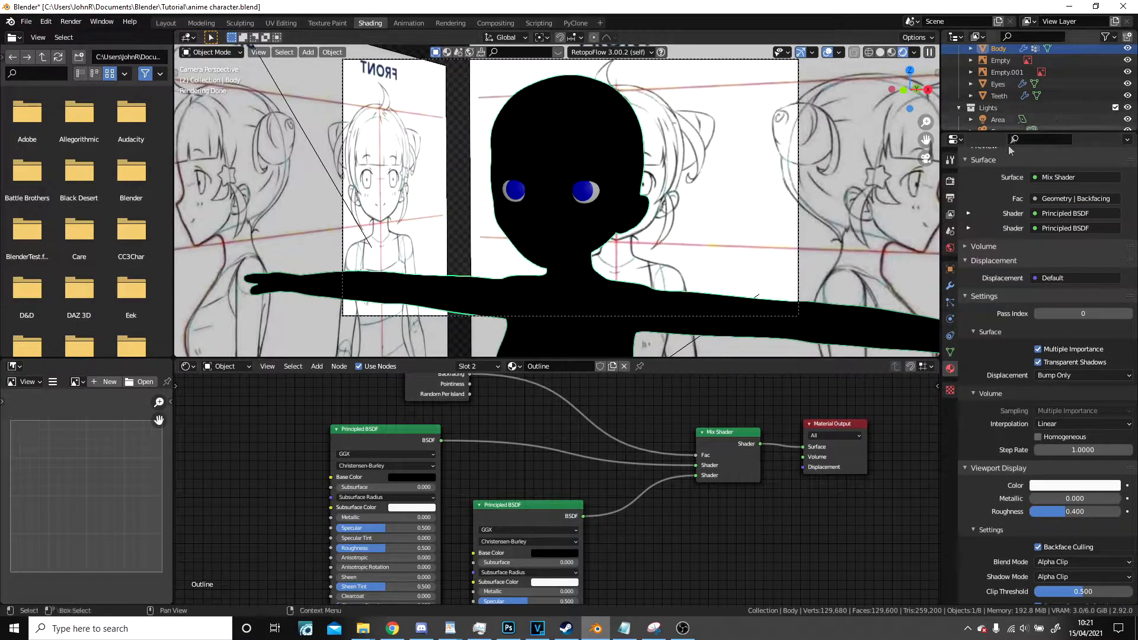
scroll(998, 246, "up", 5)
left_click(1000, 182)
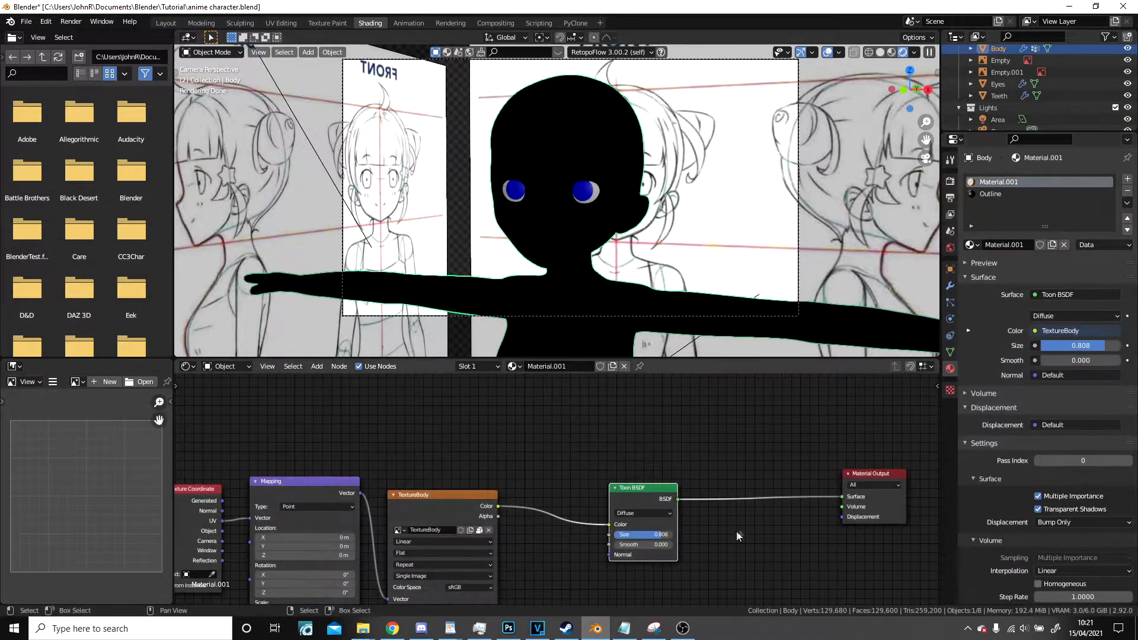
middle_click_drag(672, 467, 615, 485)
left_click_drag(552, 470, 784, 443)
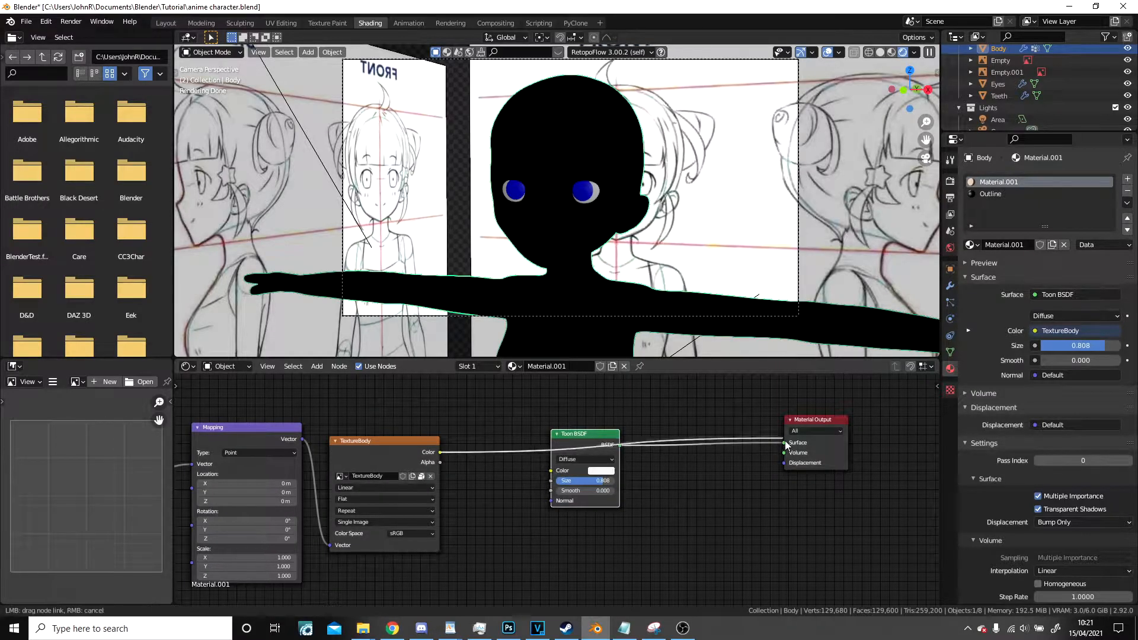
left_click_drag(596, 440, 668, 504)
Examine the rendered outline around the mouth, ear, eyes, arms and torso from several angles and distances.
middle_click_drag(683, 237, 646, 236)
scroll(646, 236, "up", 3)
key("alt+a")
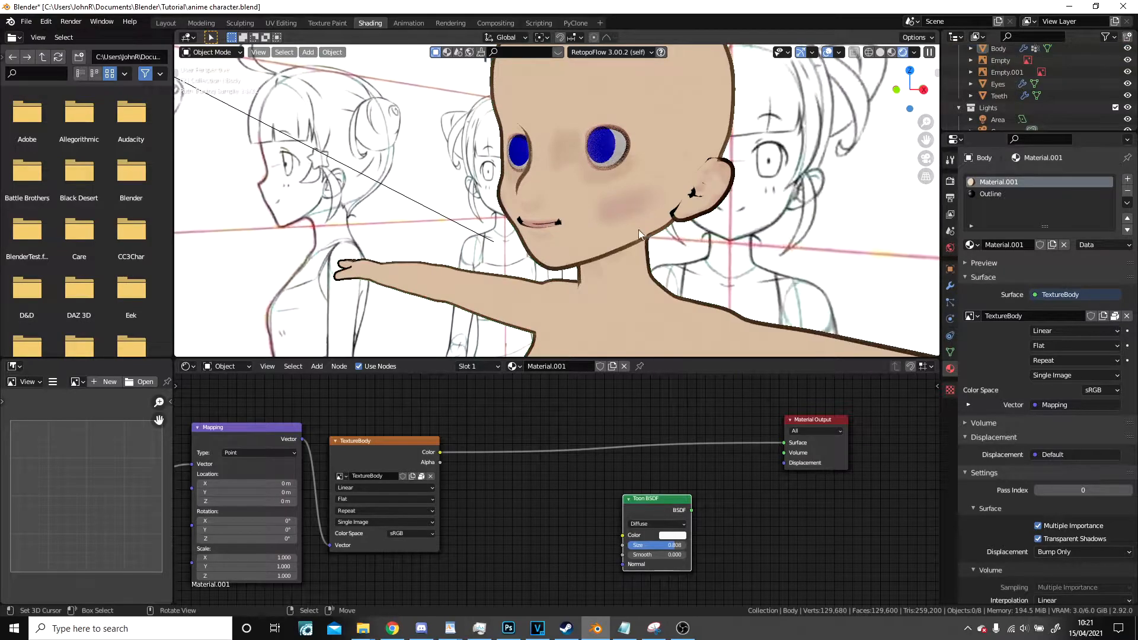
scroll(628, 230, "up", 5)
mouse_move(628, 230)
middle_mouse_down()
mouse_move(703, 232)
mouse_move(610, 226)
middle_mouse_up()
scroll(704, 231, "down", 3)
scroll(610, 225, "down", 3)
scroll(610, 225, "up", 3)
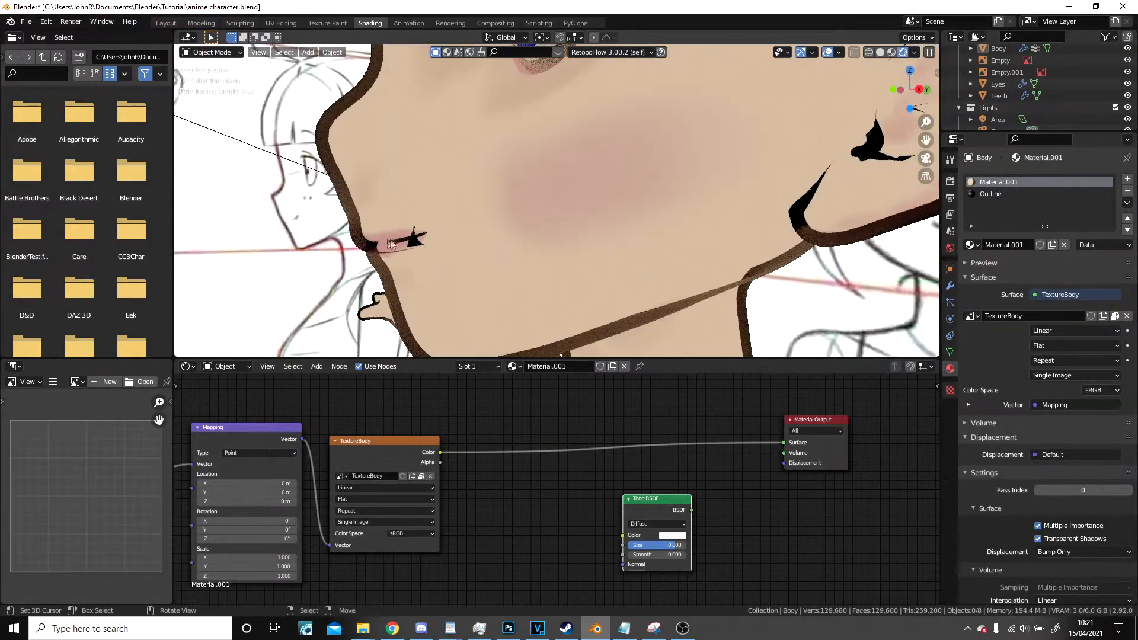
scroll(403, 238, "up", 3)
scroll(627, 240, "down", 3)
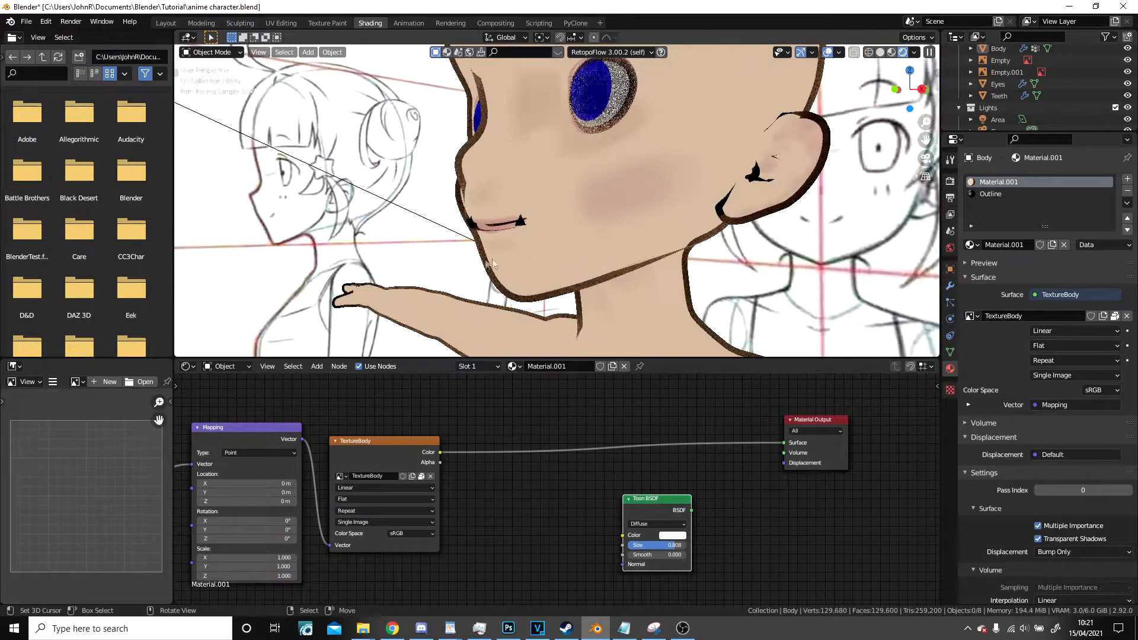
scroll(626, 240, "down", 4)
scroll(628, 244, "down", 2)
middle_click_drag(636, 285, 657, 213)
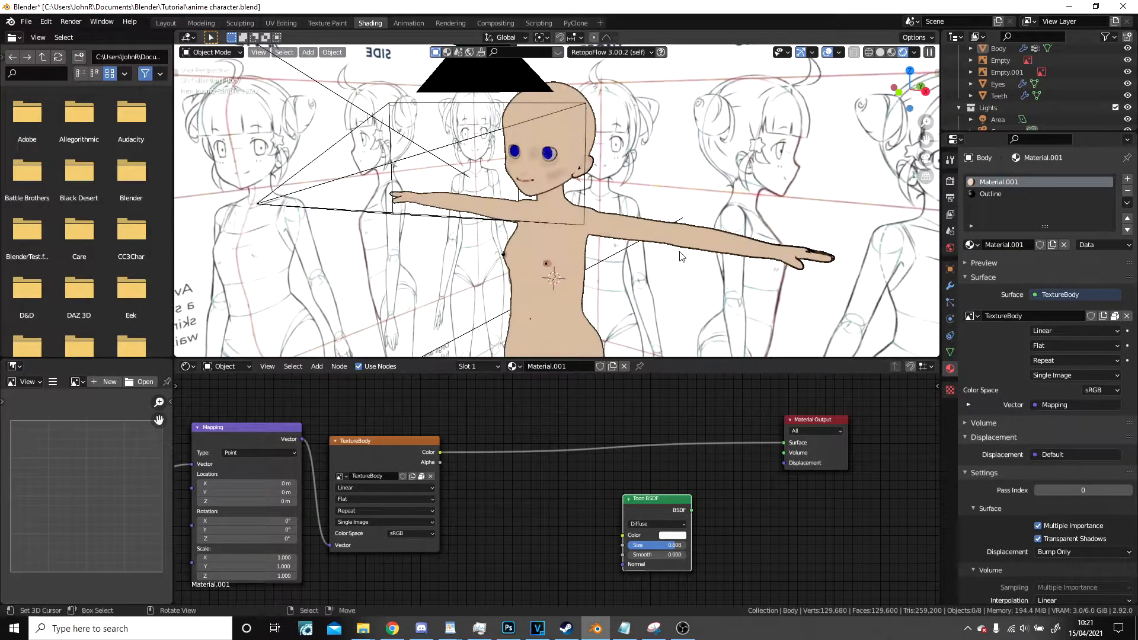
scroll(656, 215, "up", 4)
middle_click_drag(646, 244, 501, 325)
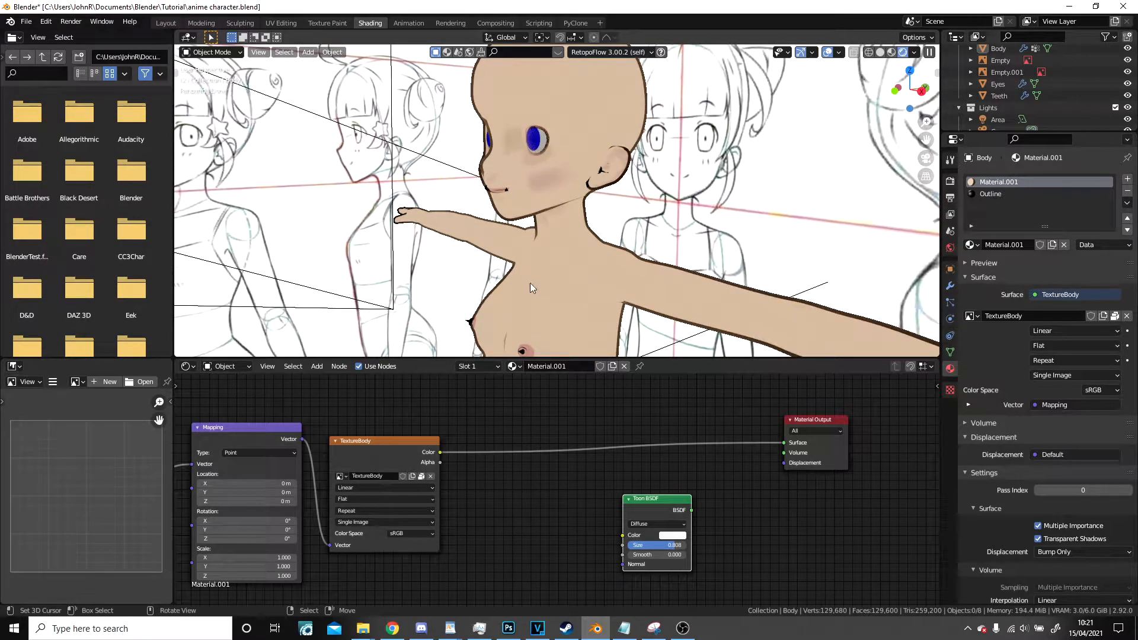
Try a Solidify thickness of -0.001 m and settle on -0.005 m for a thinner outline.
left_click(950, 286)
left_click(1054, 248)
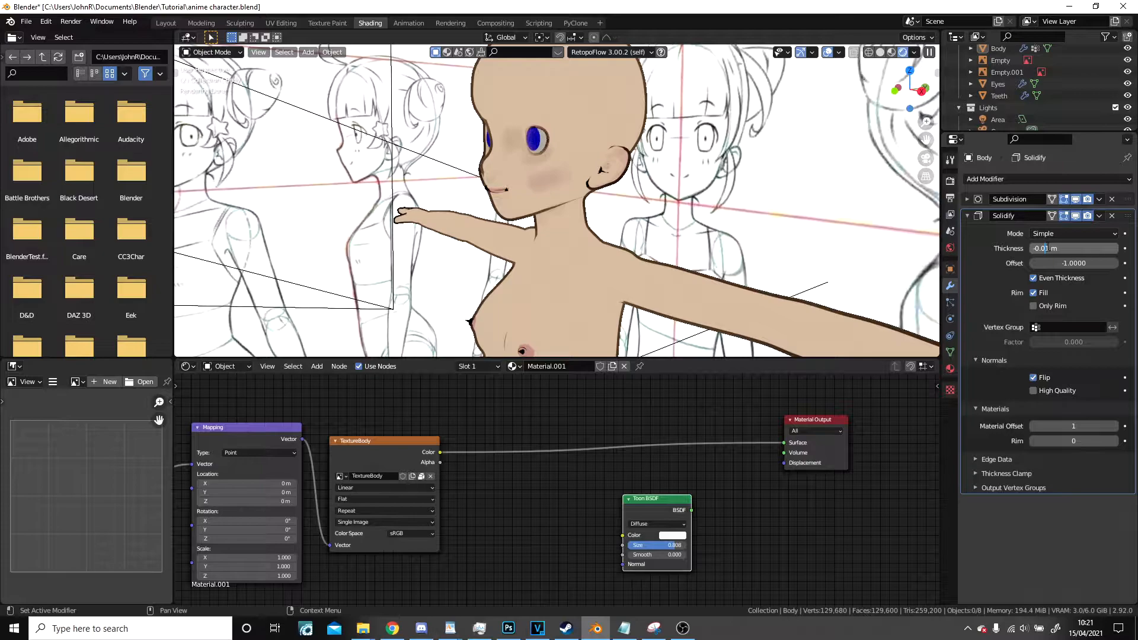
key("Return")
left_click(1051, 251)
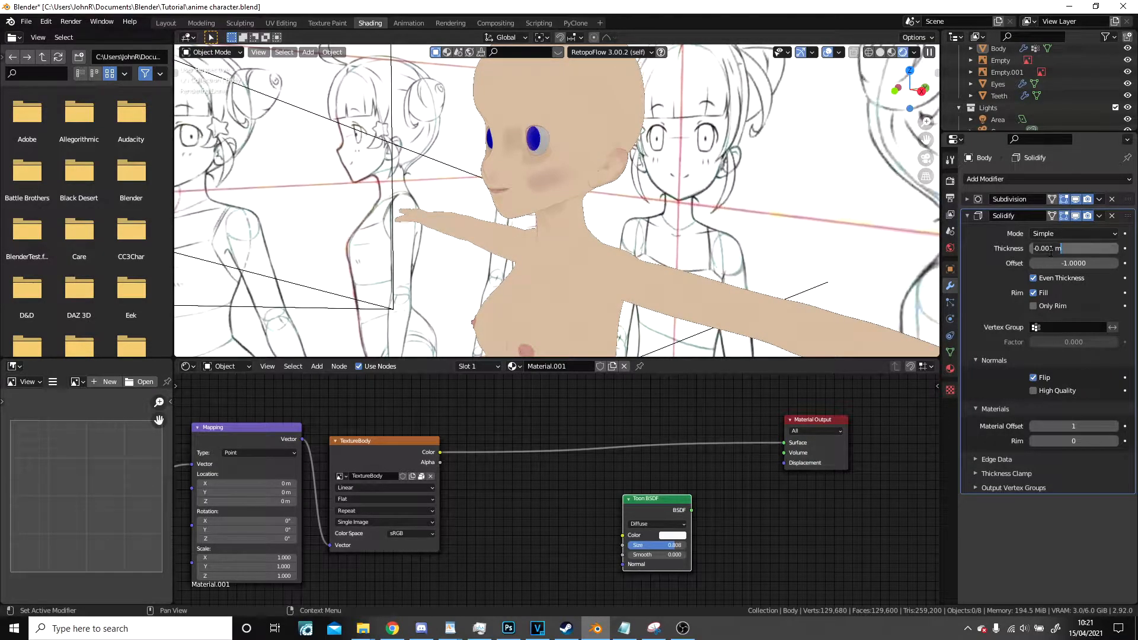
type("5")
key("Return")
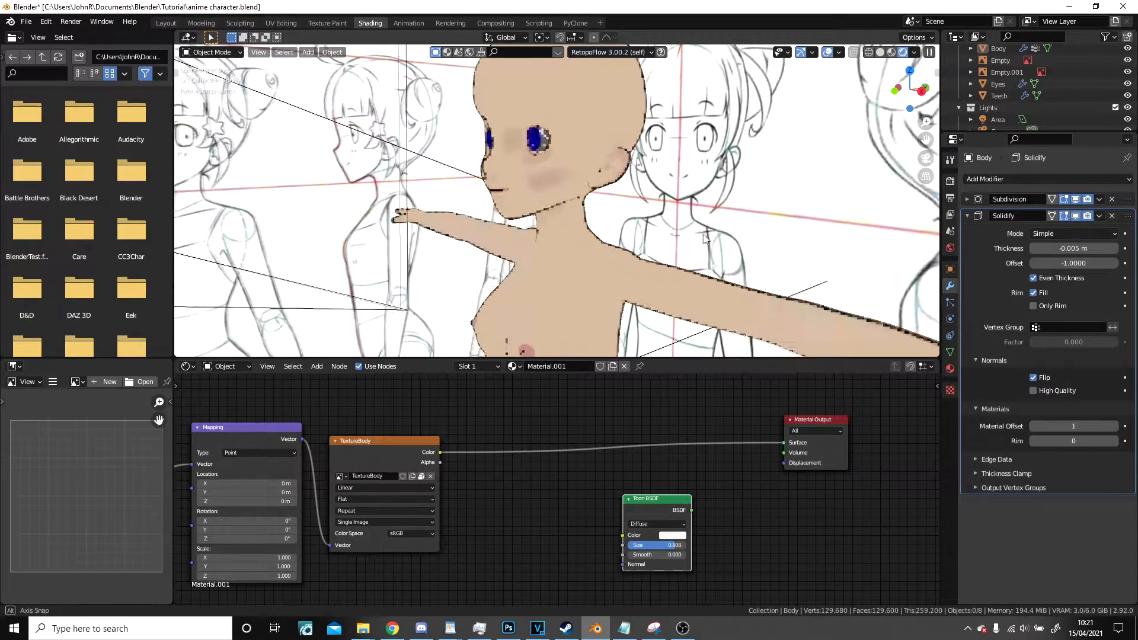
Examine the thinner outline on the face up close and from the camera view.
middle_click_drag(703, 239, 733, 236)
scroll(548, 190, "up", 5)
scroll(587, 198, "down", 1)
key("KP_0")
key("KP_0")
mouse_move(606, 201)
middle_mouse_down()
mouse_move(659, 200)
mouse_move(534, 218)
mouse_move(612, 210)
middle_mouse_up()
scroll(611, 211, "up", 3)
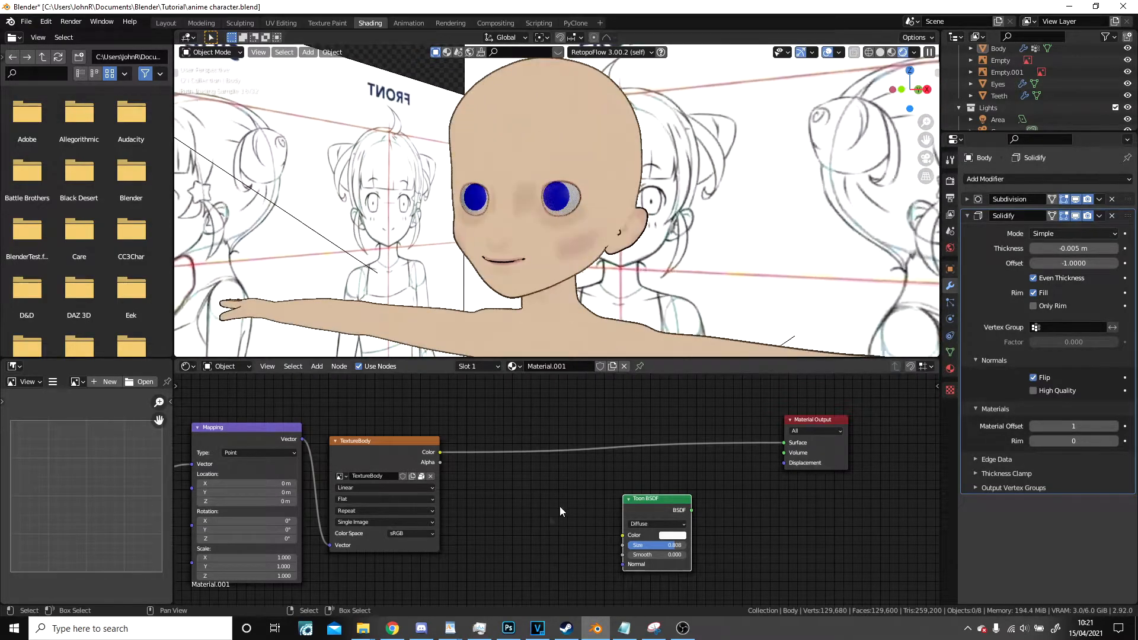
Delete the unused Toon BSDF node from Material.001.
middle_click_drag(510, 477, 548, 445)
key("x")
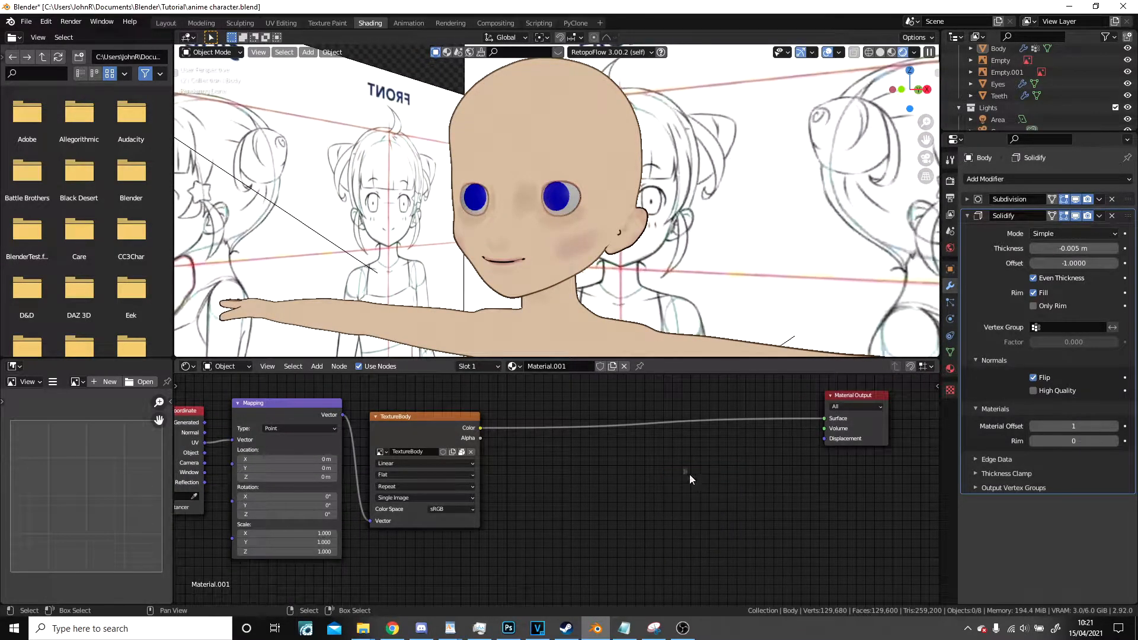
mouse_move(622, 484)
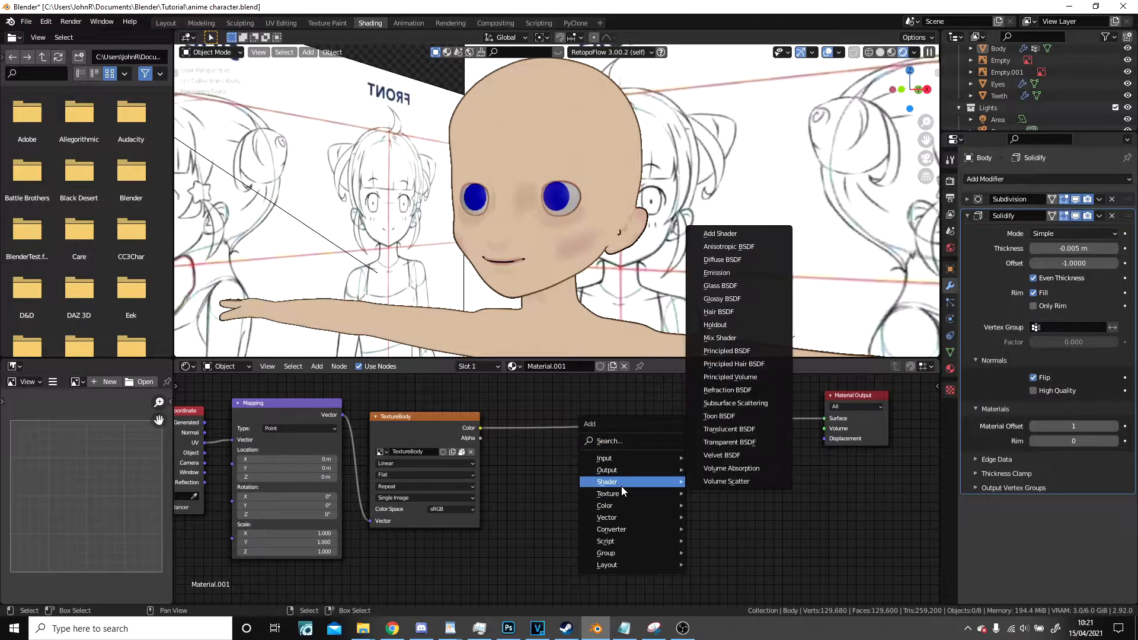
left_click(720, 378)
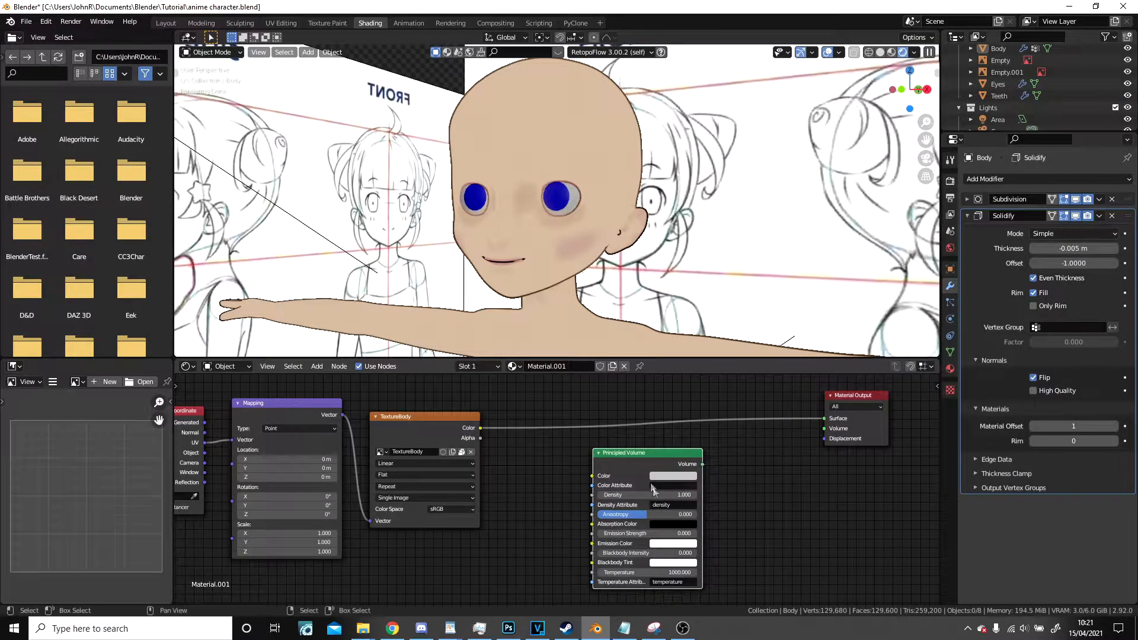
key("x")
Try a Principled BSDF between the TextureBody colour and the Material Output's Surface, and delete the node.
key("shift+a")
mouse_move(647, 464)
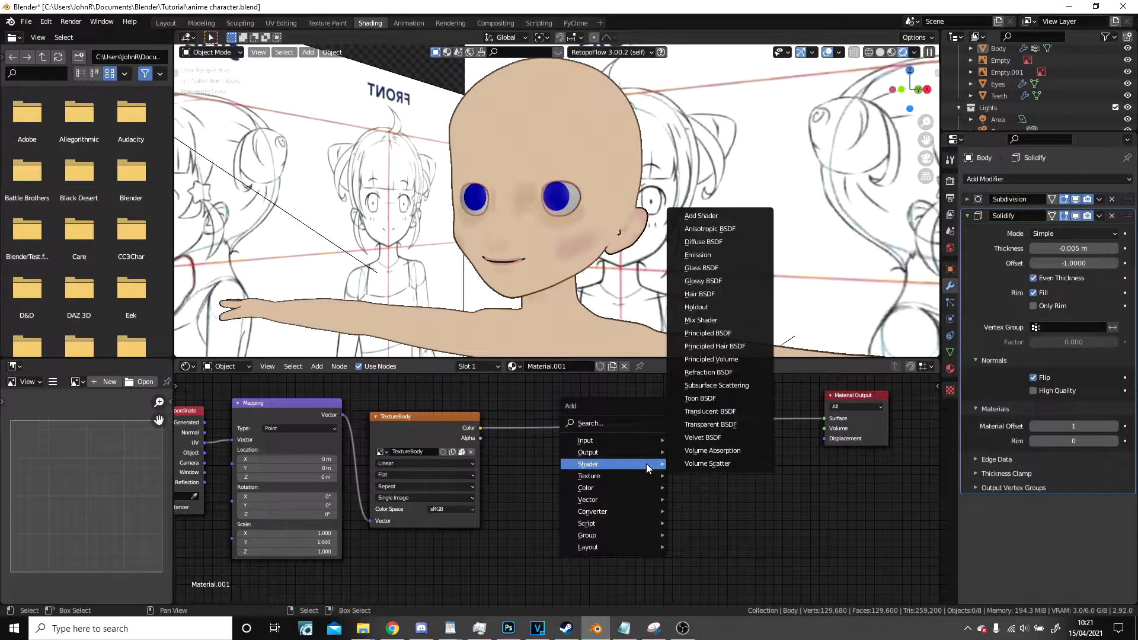
left_click(731, 334)
left_click_drag(711, 466, 824, 418)
scroll(536, 471, "down", 2)
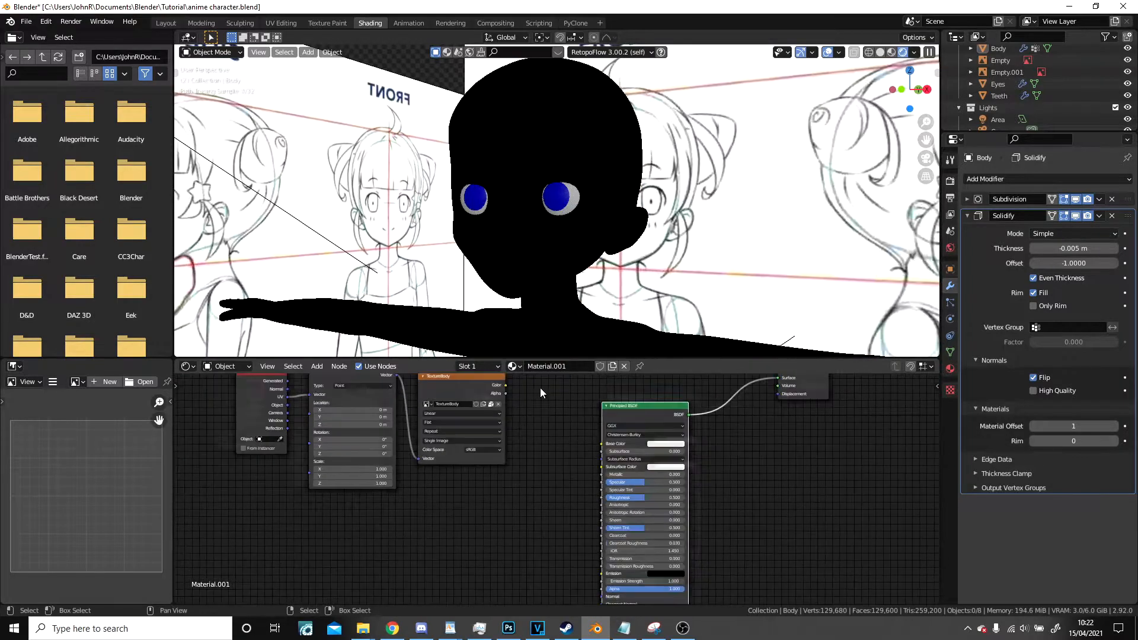
left_click_drag(505, 385, 582, 536)
left_click_drag(602, 448, 603, 449)
key("Home")
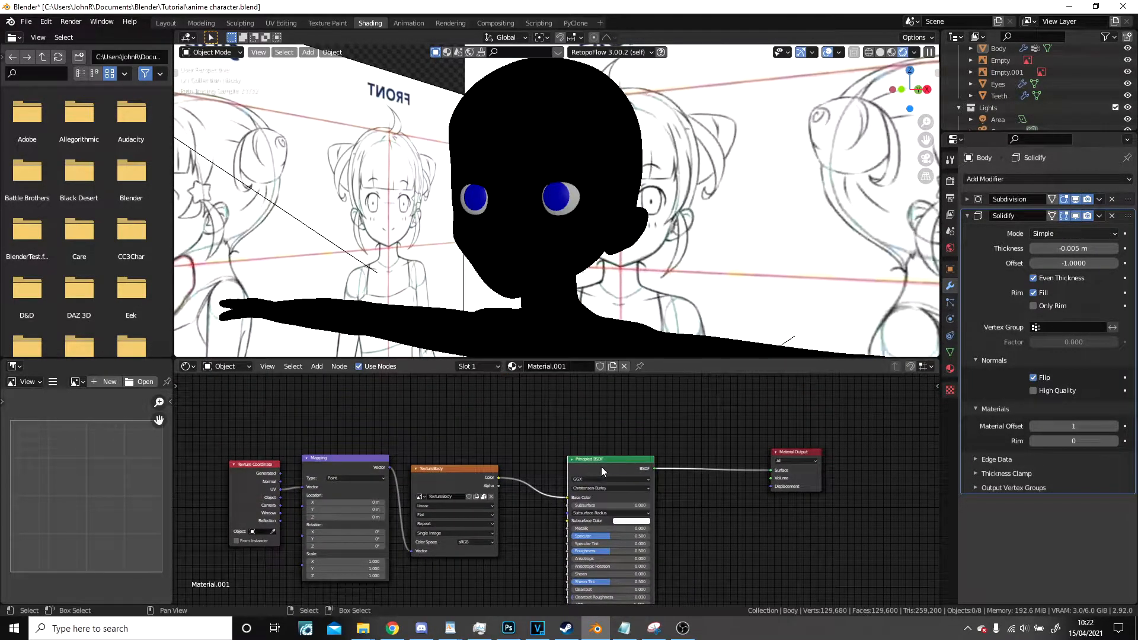
key("x")
Try a Glossy BSDF between TextureBody and the Material Output, and reconnect the texture colour directly to Surface.
key("shift+a")
mouse_move(581, 469)
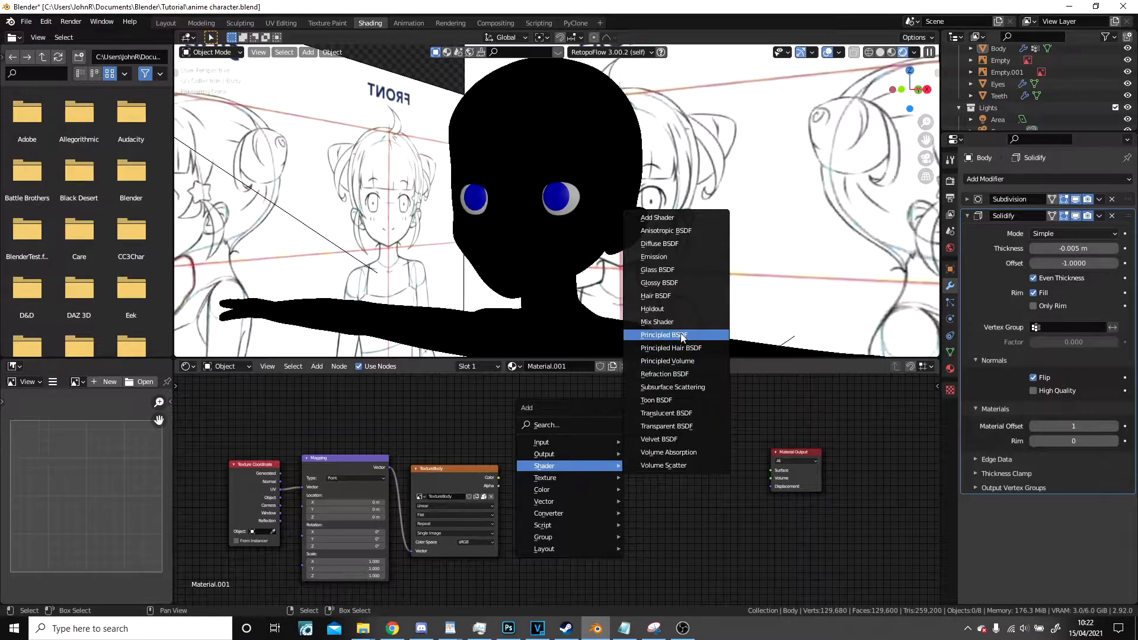
left_click(674, 282)
left_click_drag(673, 476, 771, 471)
left_click_drag(499, 478, 619, 496)
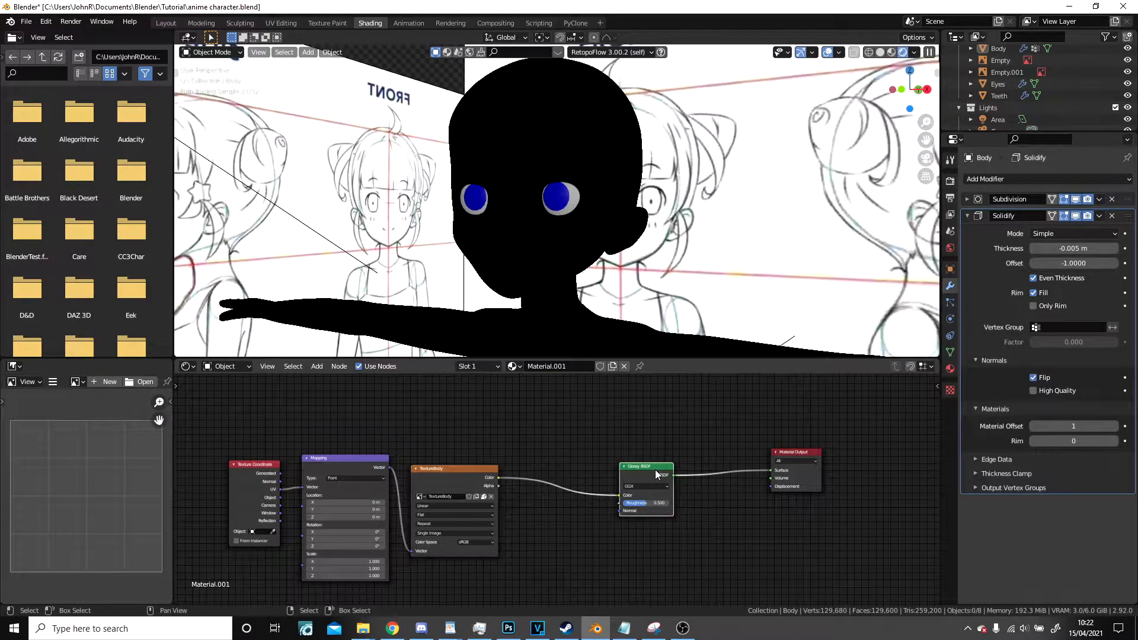
left_click_drag(498, 477, 770, 471)
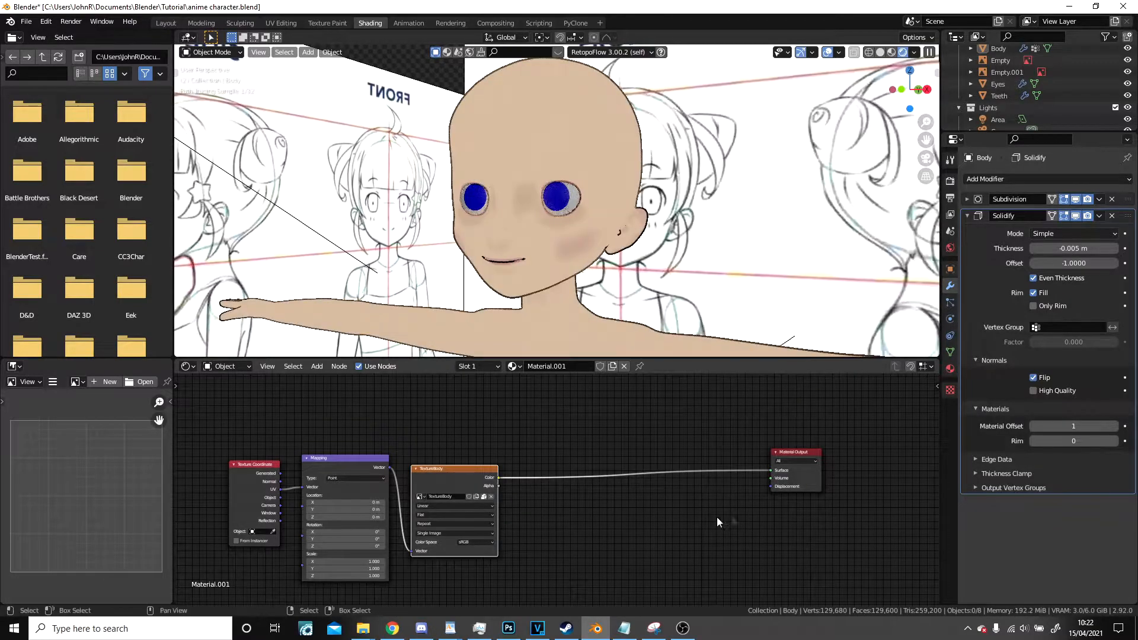
Try a MixRGB node feeding the Material Output's Surface.
scroll(682, 518, "up", 1)
key("shift+a")
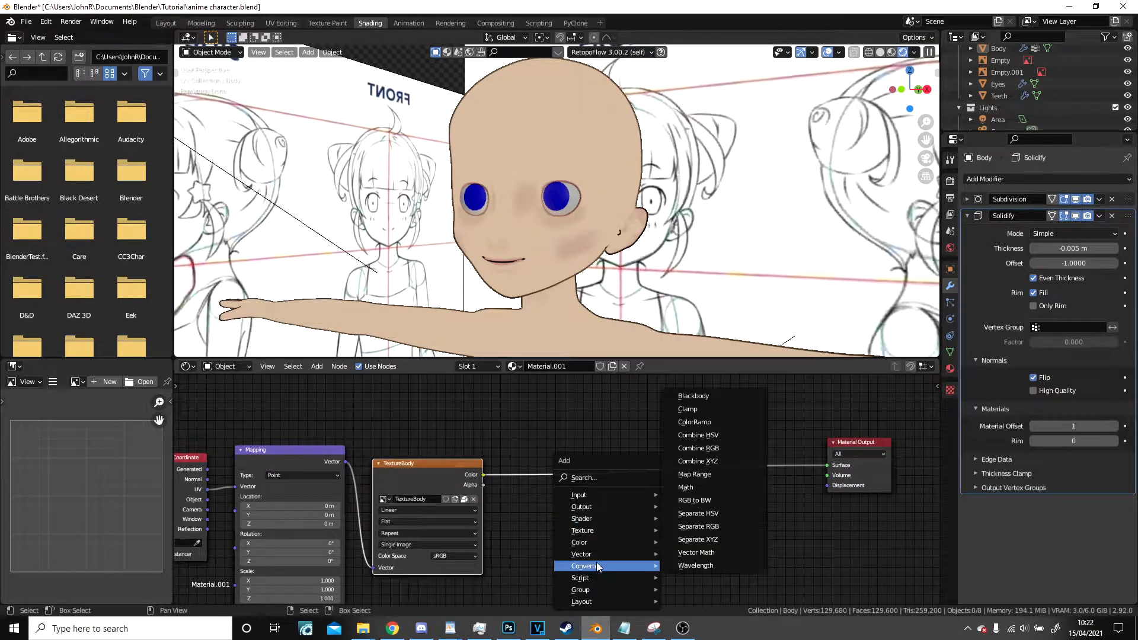
mouse_move(600, 554)
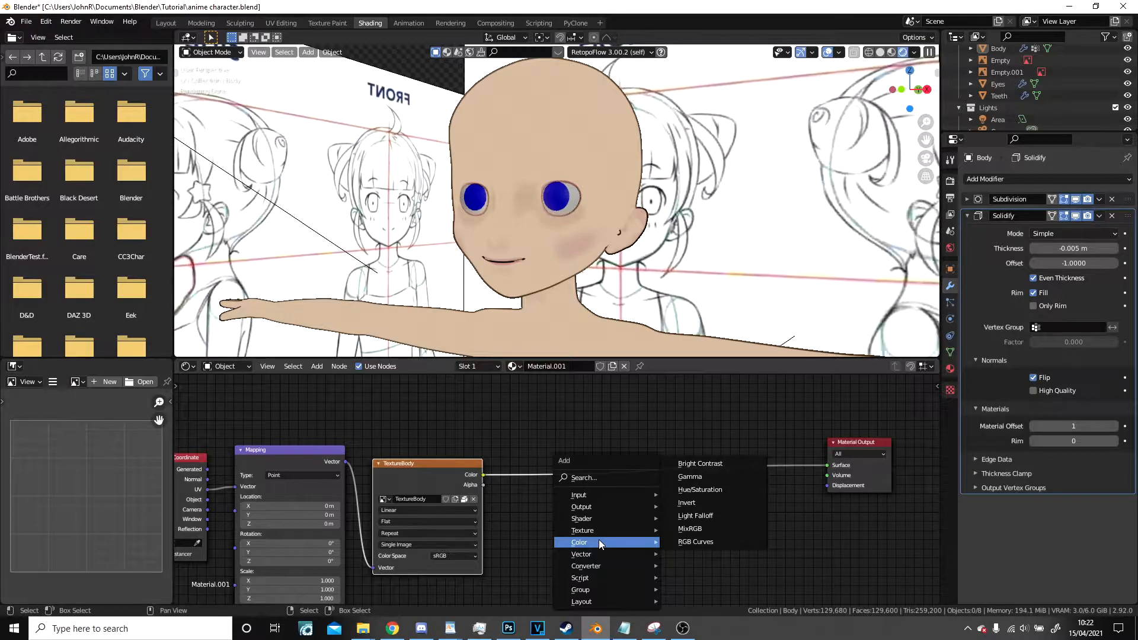
left_click(691, 529)
left_click(697, 537)
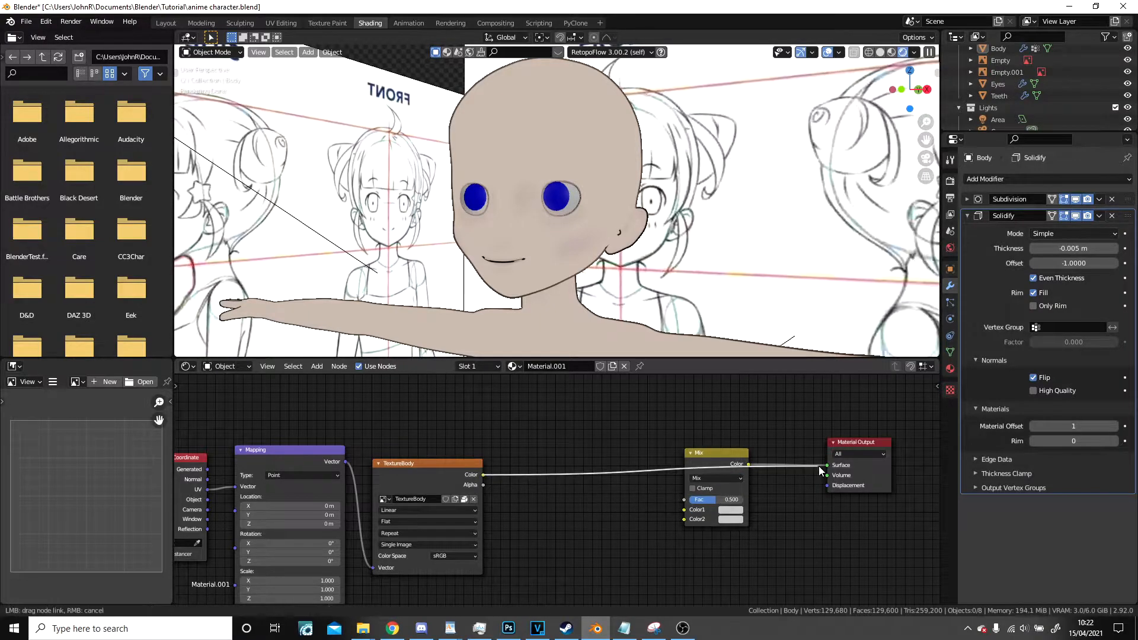
key("ctrl+z")
Move the Material Output node closer to the TextureBody node.
left_click_drag(858, 481, 631, 491)
scroll(556, 469, "down", 2)
middle_click_drag(557, 469, 702, 424)
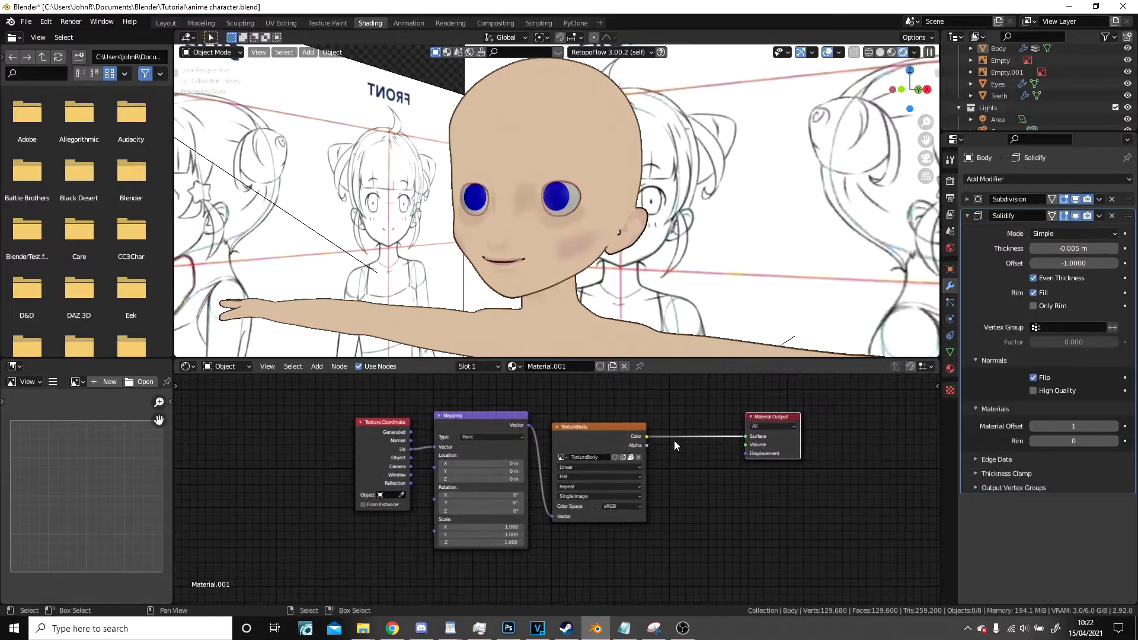
Examine the rendered skin and outline on the face, neck and arms from several distances and through the camera.
scroll(571, 265, "up", 6)
scroll(677, 252, "down", 4)
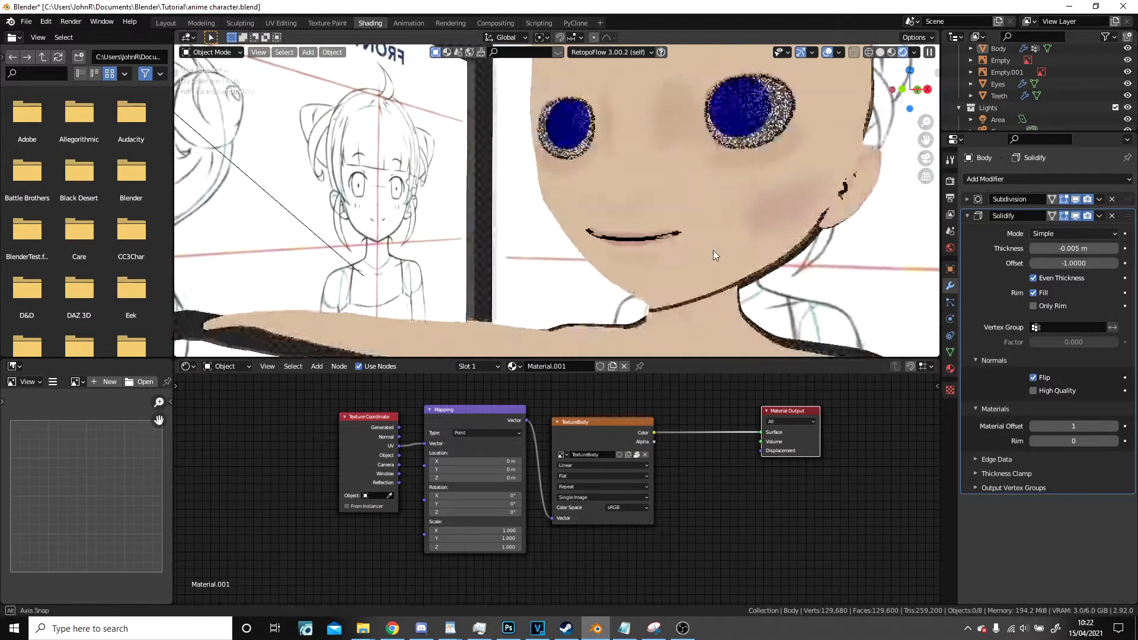
scroll(617, 243, "up", 3)
scroll(617, 243, "down", 7)
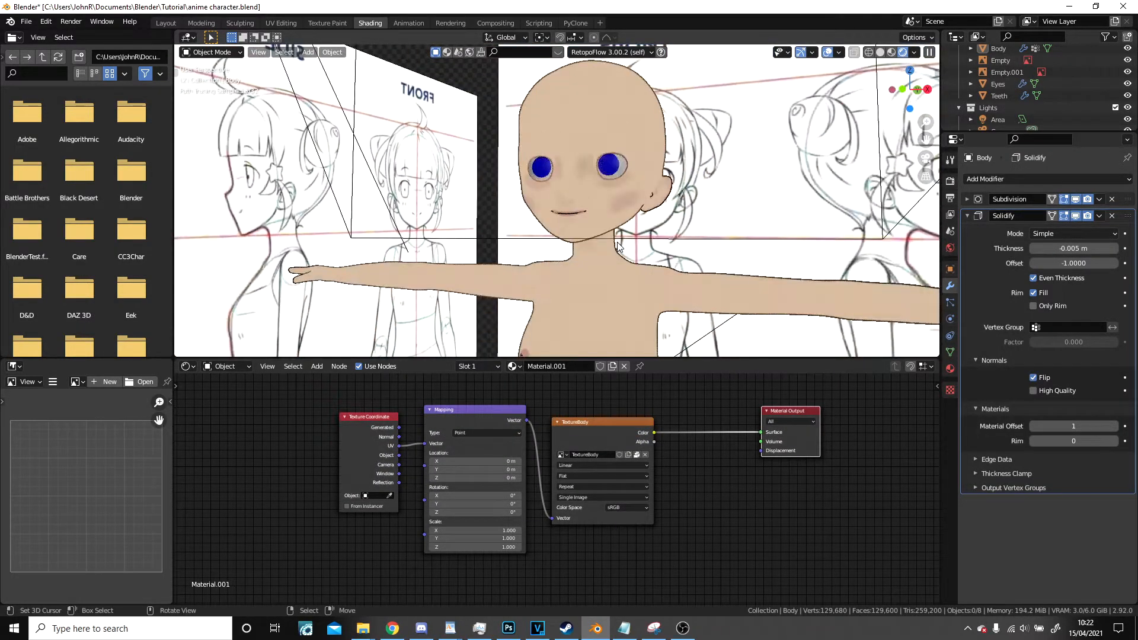
scroll(617, 243, "up", 3)
scroll(653, 267, "down", 3)
middle_click_drag(685, 294, 475, 205, "shift")
scroll(549, 221, "down", 5)
middle_click_drag(552, 223, 607, 242, "shift")
key("KP_0")
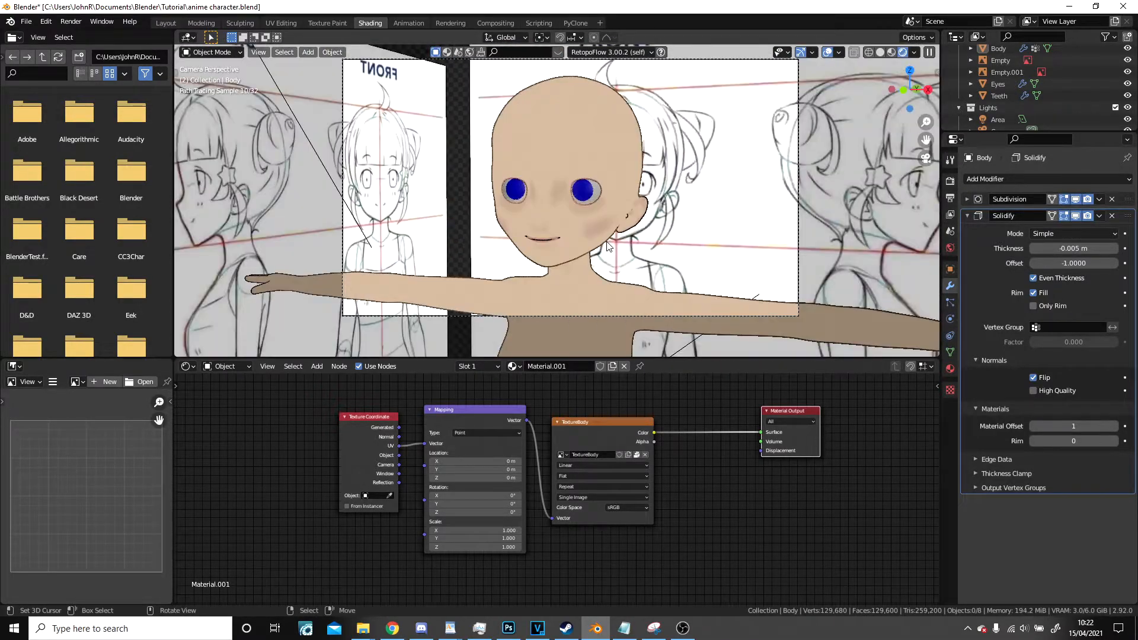
key("KP_0")
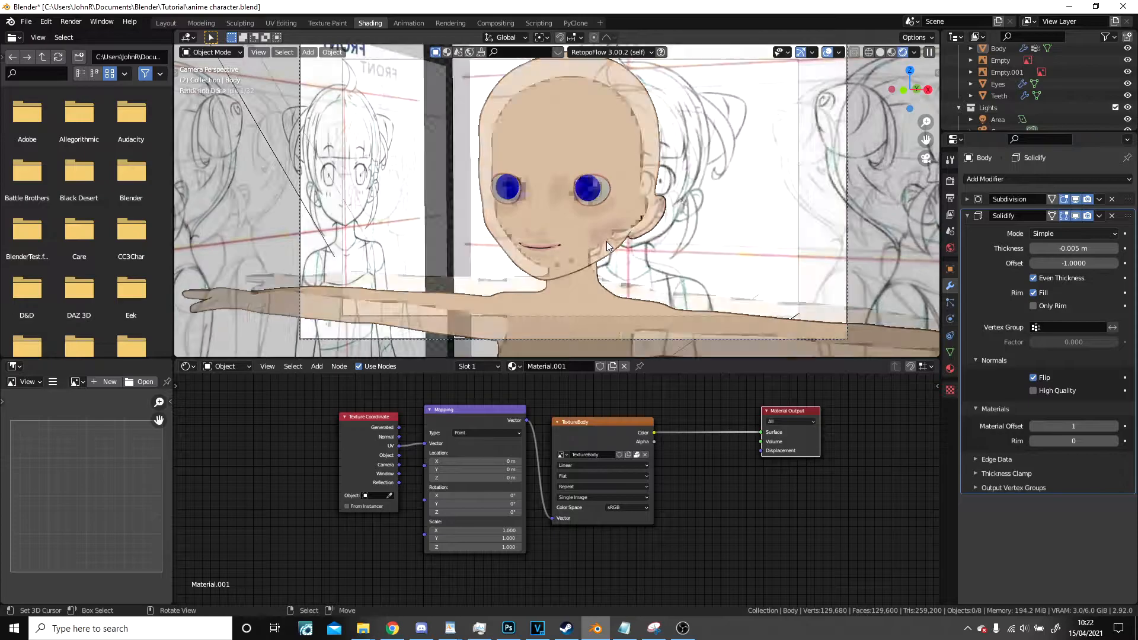
middle_click_drag(626, 219, 620, 201, "shift")
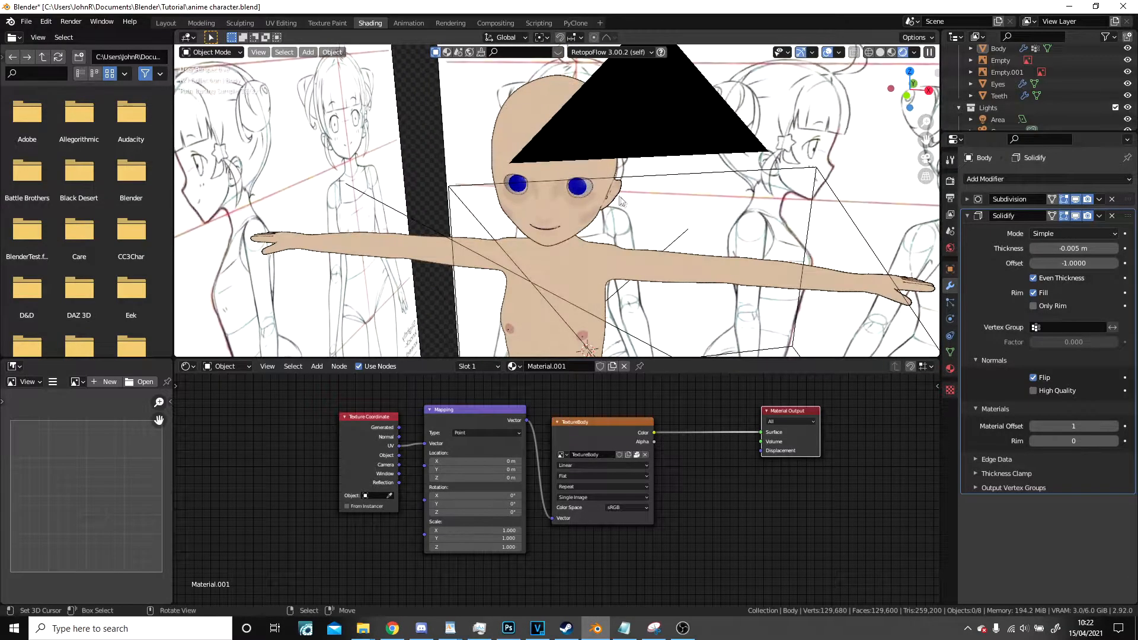
Switch to the Texture Paint workspace and turn off the body's Solidify modifier in the viewport.
left_click(327, 23)
middle_click_drag(693, 287, 683, 218)
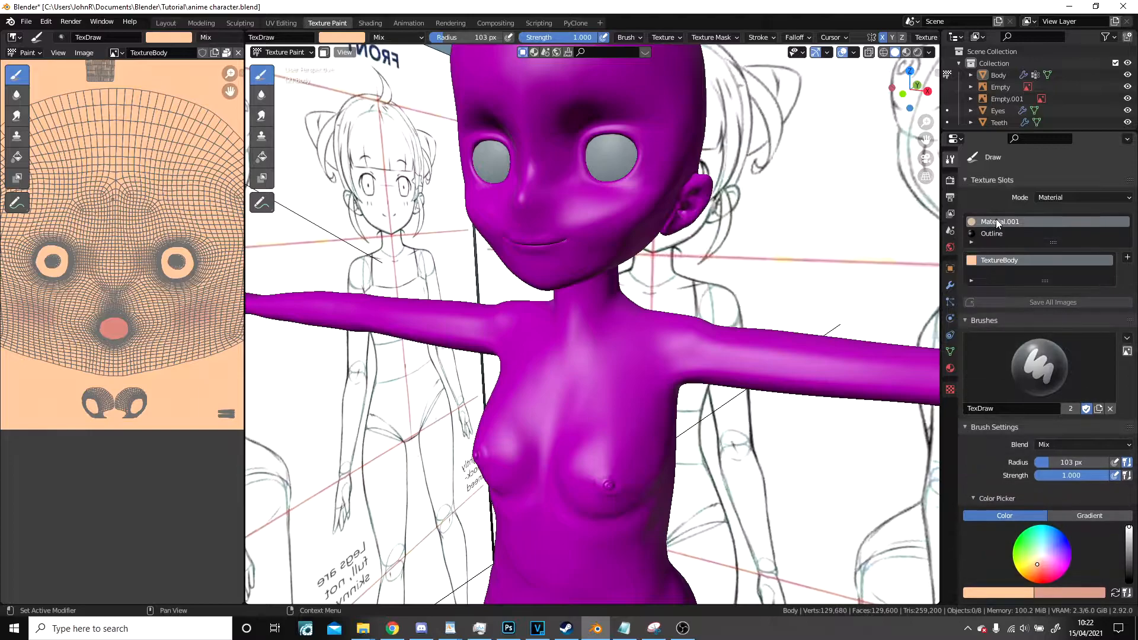
left_click(950, 285)
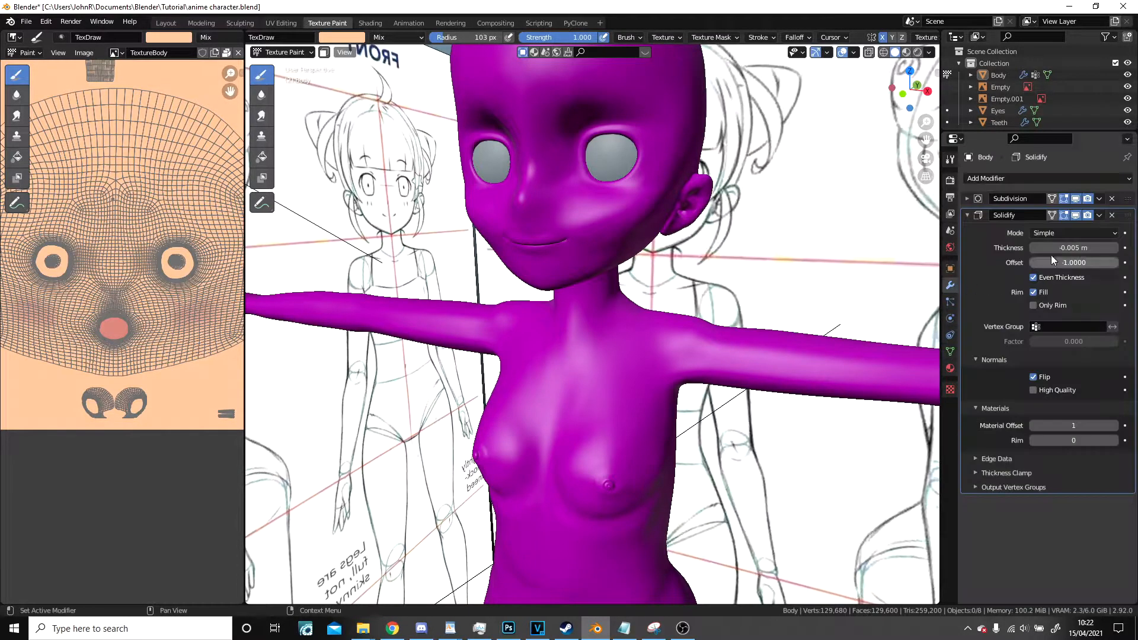
left_click(1077, 215)
scroll(648, 279, "up", 3)
mouse_move(648, 279)
middle_mouse_down()
mouse_move(686, 344)
mouse_move(592, 313)
mouse_move(747, 363)
middle_mouse_up()
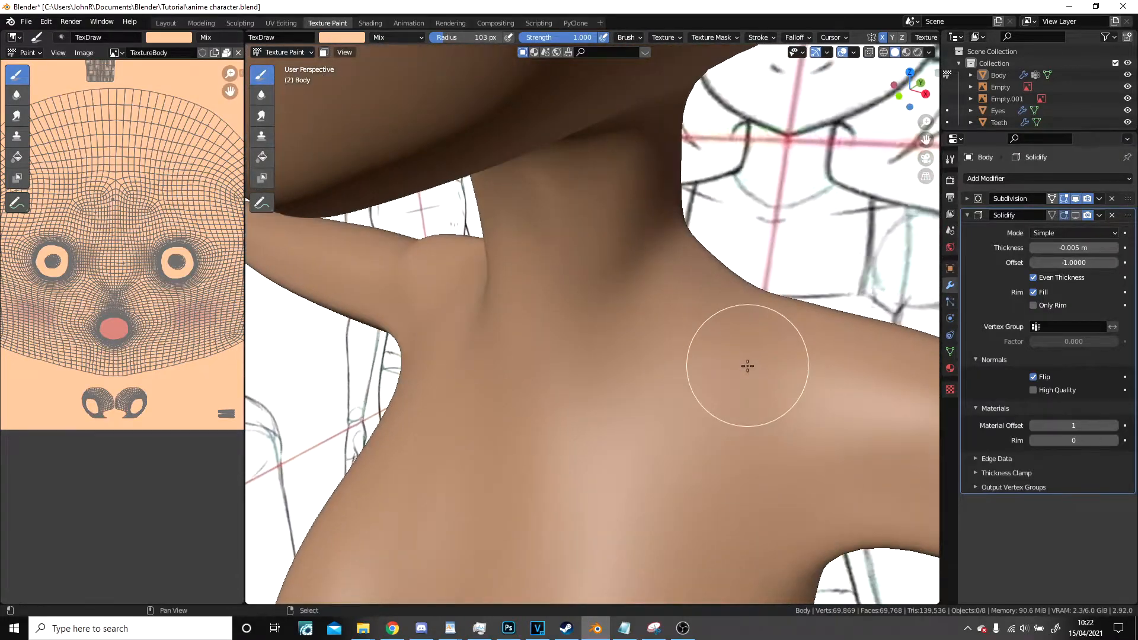
scroll(678, 354, "up", 3)
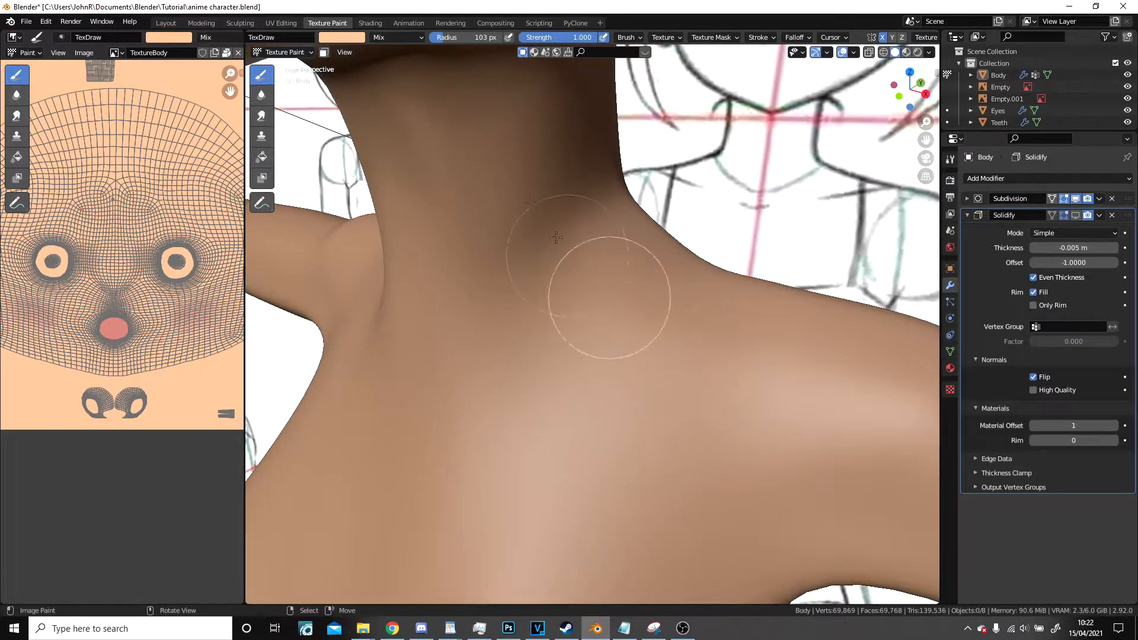
Sample the peach skin tone as the TexDraw brush's primary colour and darken it slightly for shading.
left_click(950, 180)
left_click(951, 160)
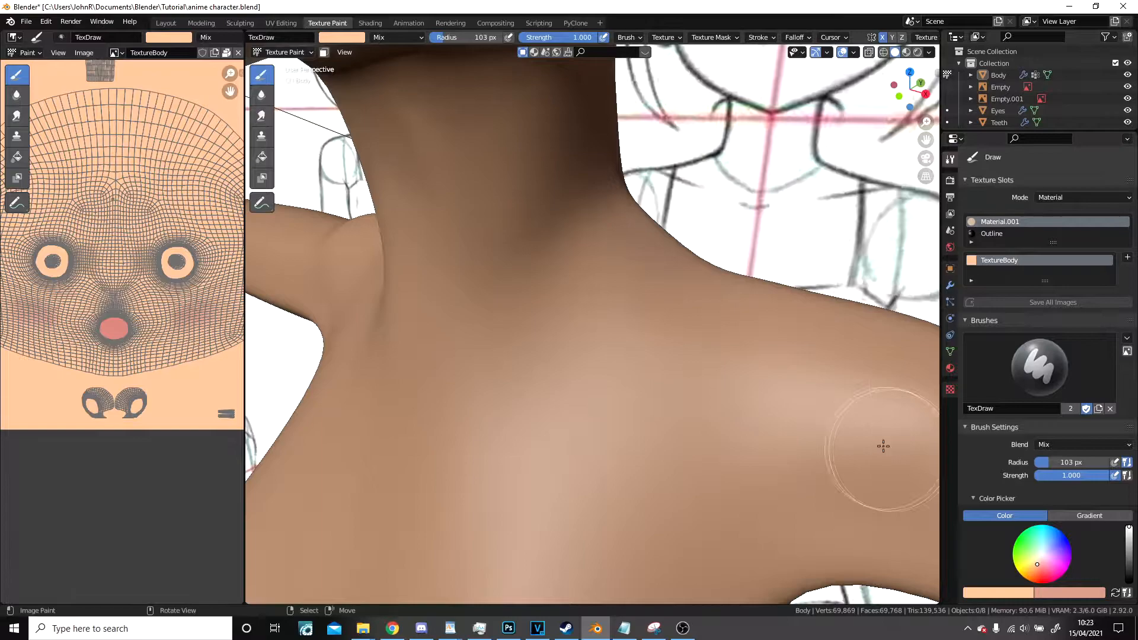
left_click(1115, 594)
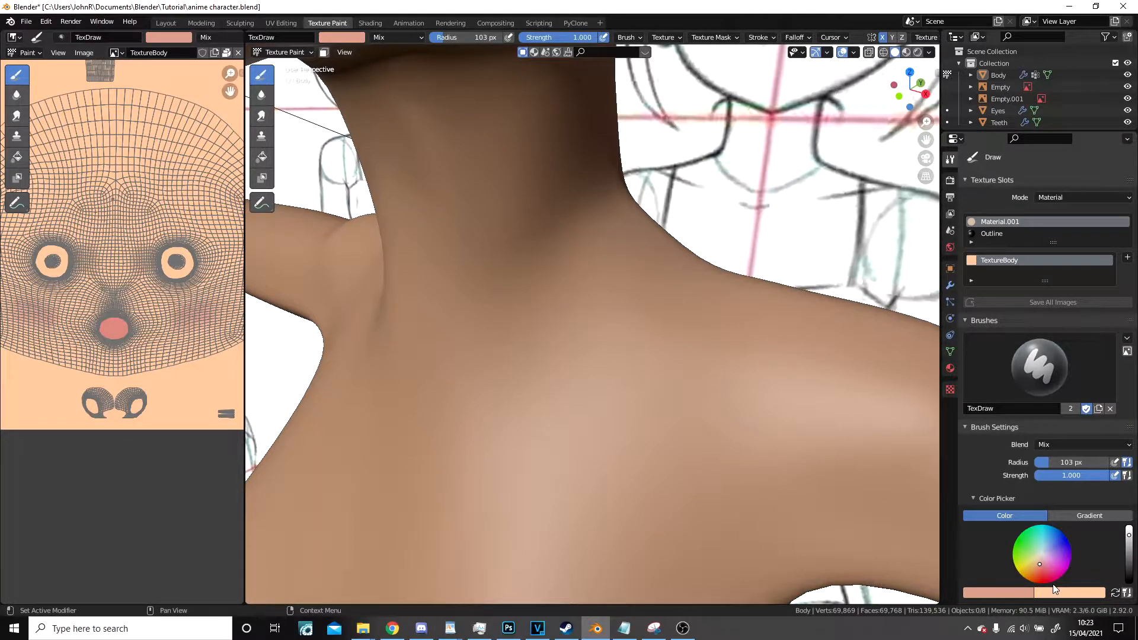
left_click_drag(1041, 564, 1038, 562)
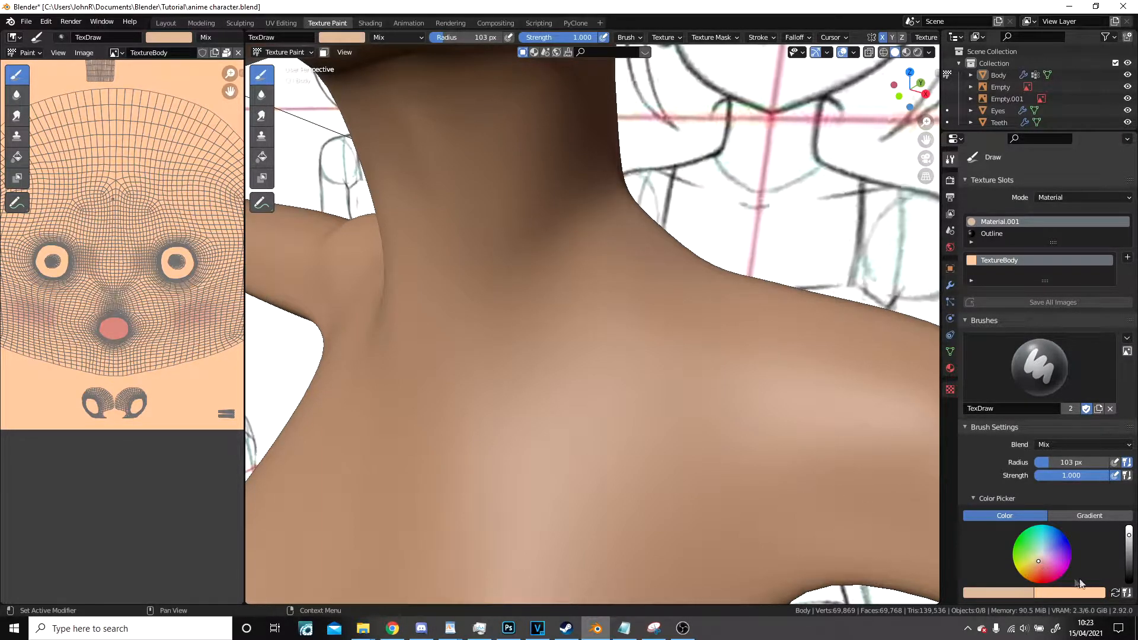
left_click(1017, 599)
left_click(1021, 552)
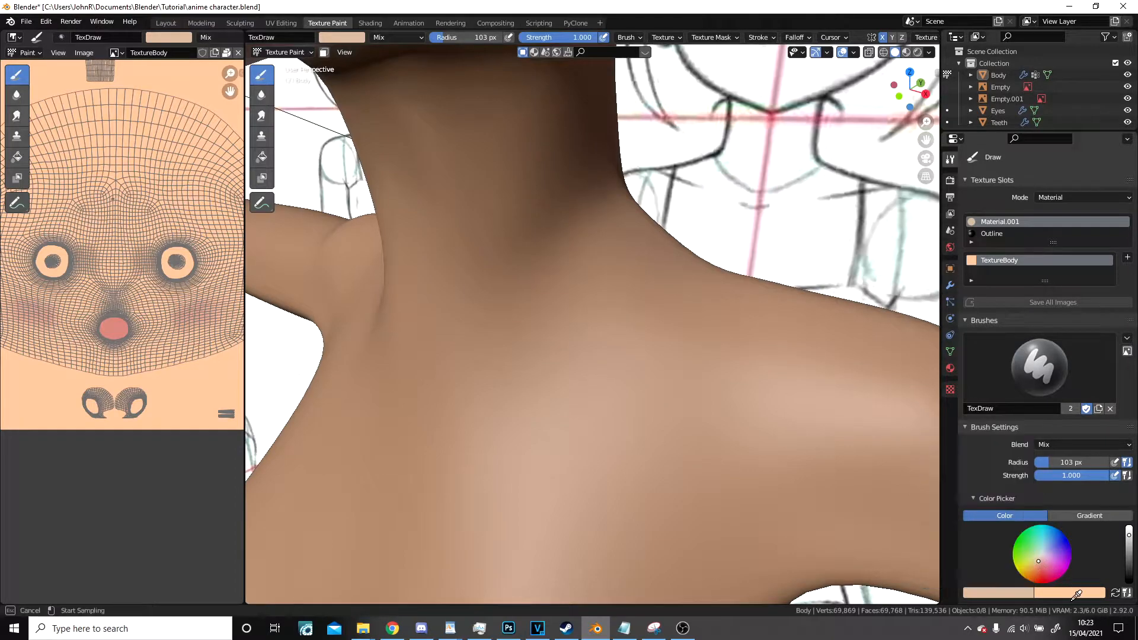
left_click(1072, 595)
left_click(1013, 594)
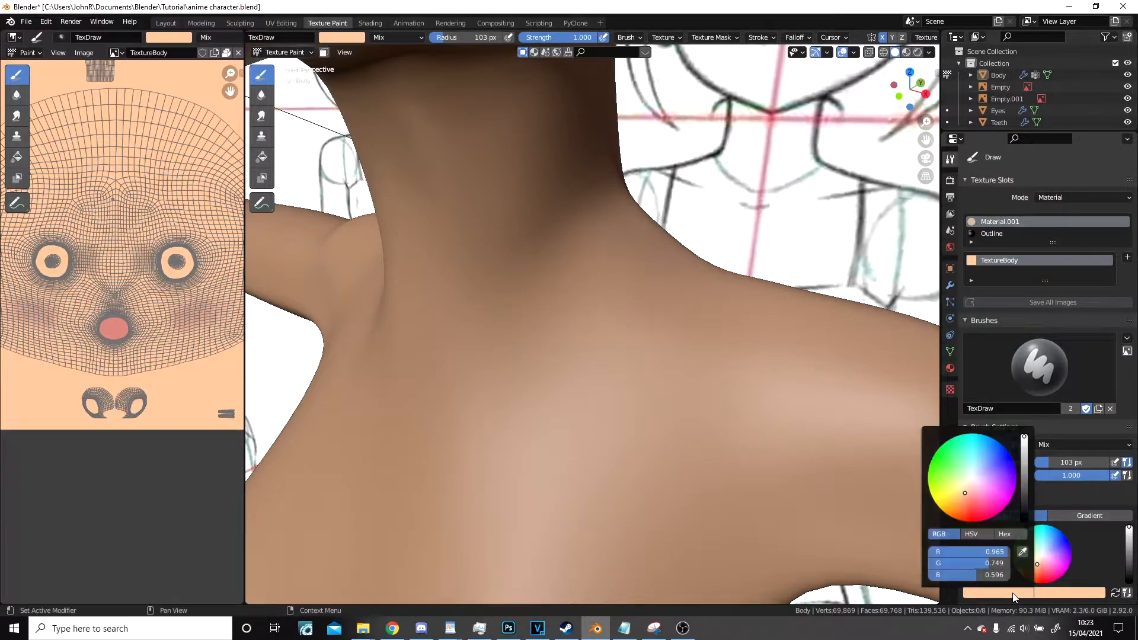
left_click(1026, 449)
Try a darker shading stroke below the neck at brush strength 1.000, and undo it.
middle_click_drag(749, 386, 733, 419)
scroll(652, 402, "up", 3)
left_click_drag(555, 339, 690, 368)
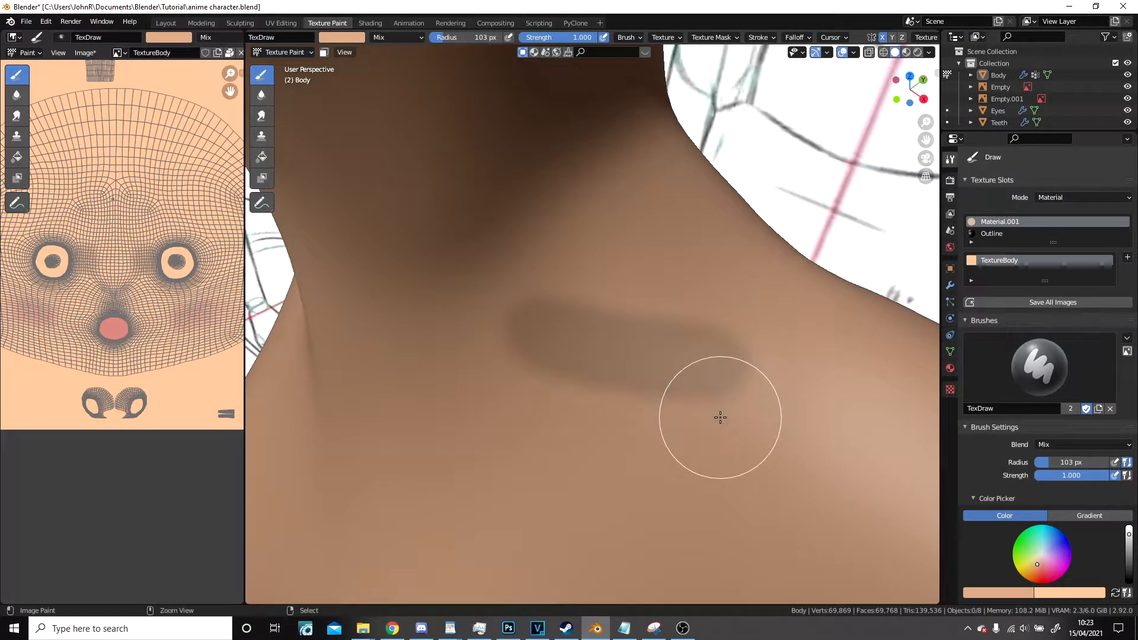
key("ctrl+z")
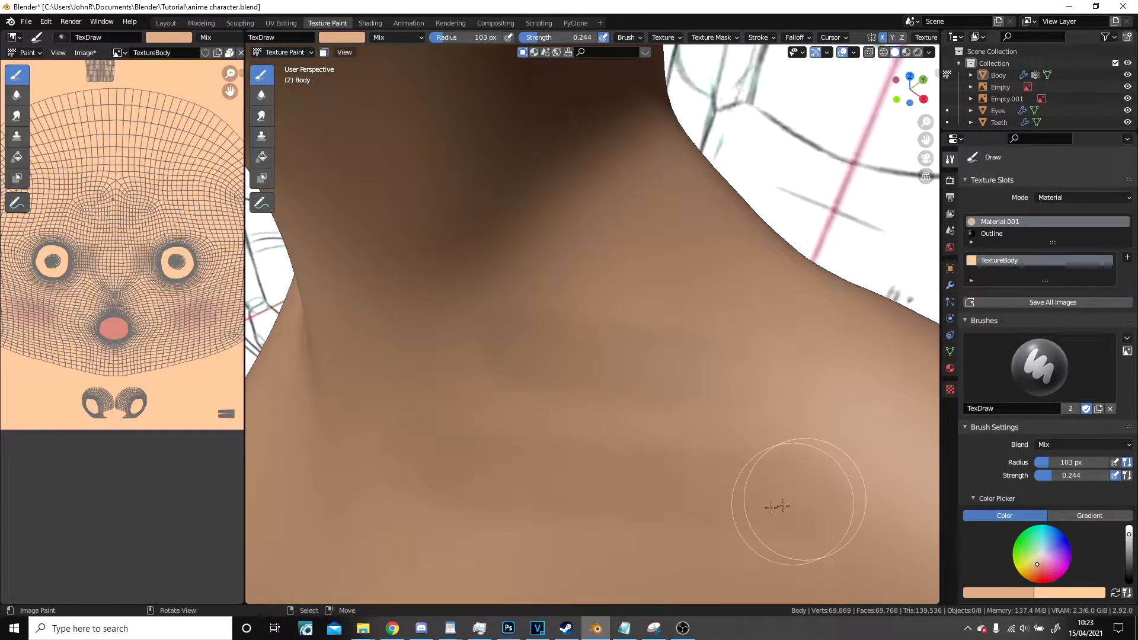
Paint soft darker shading around the collarbones on the upper chest with brush strength 0.244.
scroll(777, 505, "down", 10)
middle_click_drag(555, 496, 639, 398)
scroll(639, 399, "up", 3)
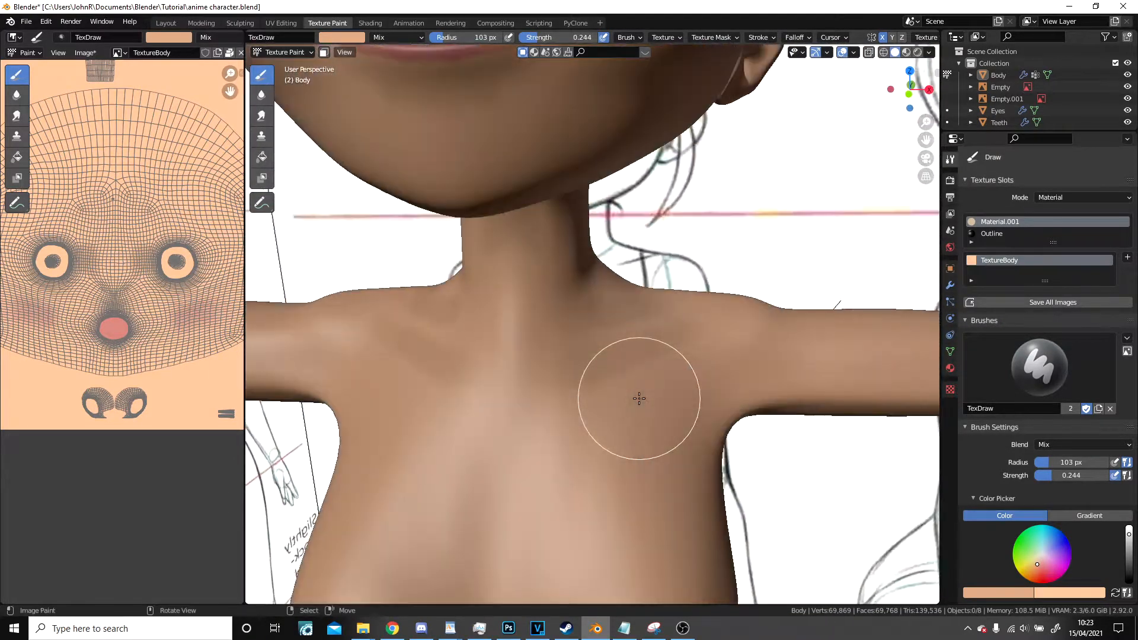
scroll(632, 427, "down", 3)
scroll(633, 421, "up", 5)
scroll(732, 445, "up", 3)
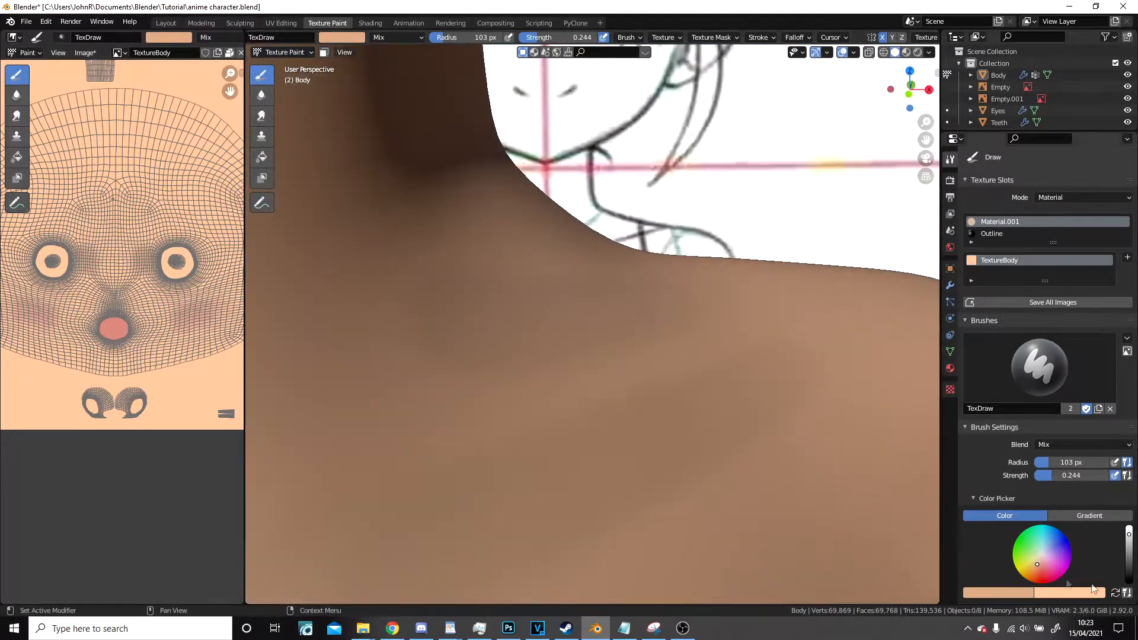
Raise the brush colour's brightness to a lighter peach and paint soft highlights along the collarbones.
left_click_drag(1132, 540, 1130, 526)
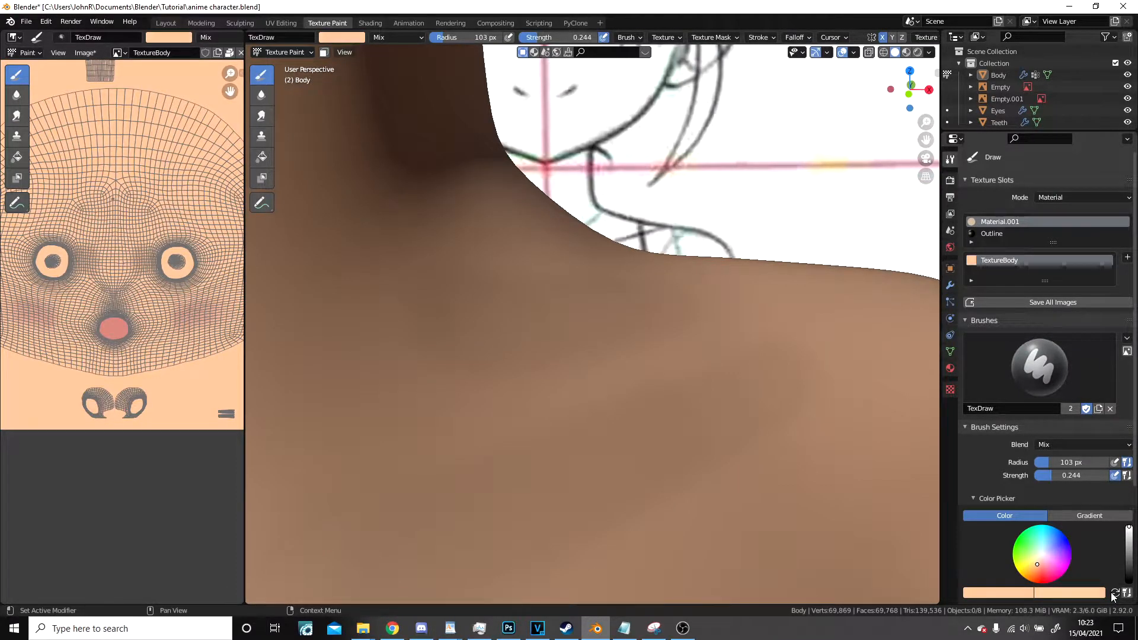
scroll(521, 419, "up", 1)
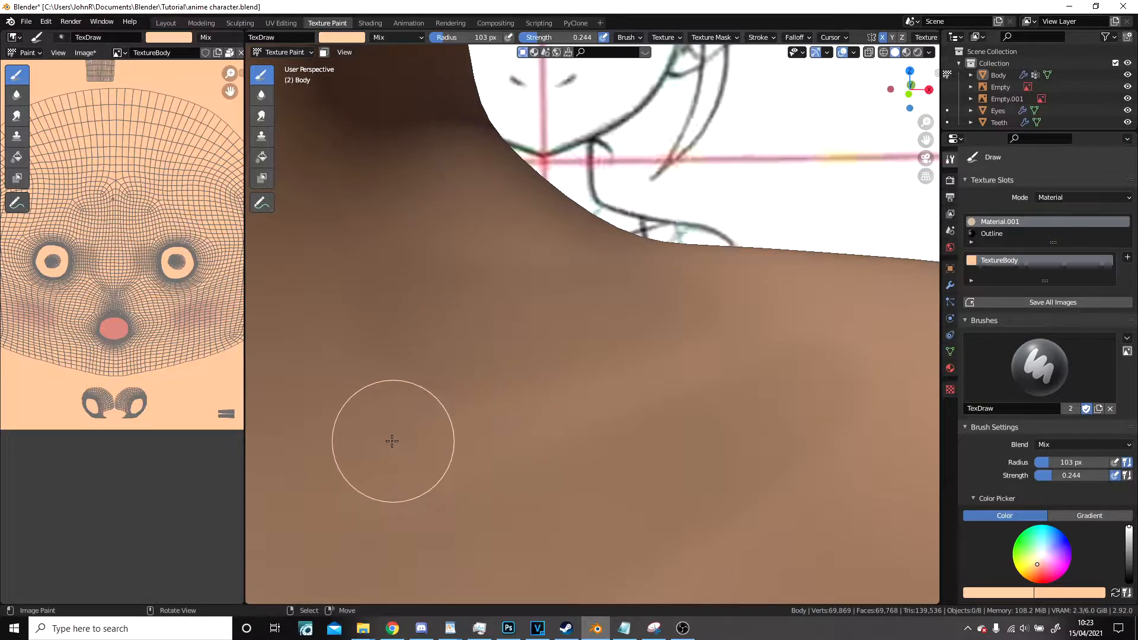
scroll(758, 375, "down", 5)
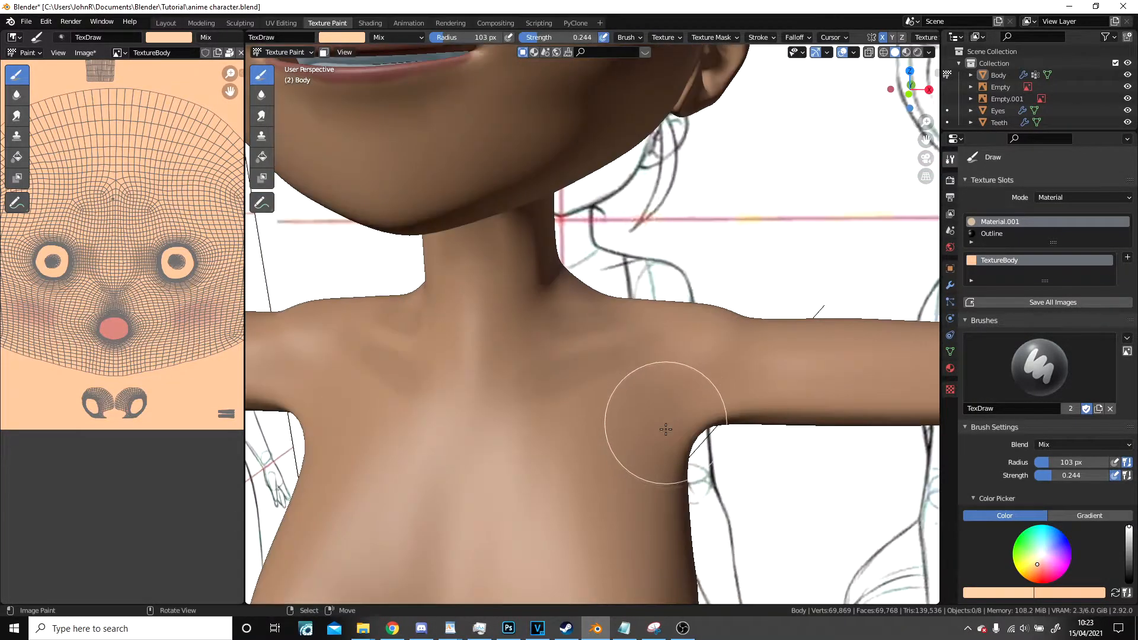
middle_click_drag(652, 415, 849, 360)
middle_click_drag(728, 279, 678, 386, "shift")
scroll(731, 462, "up", 5)
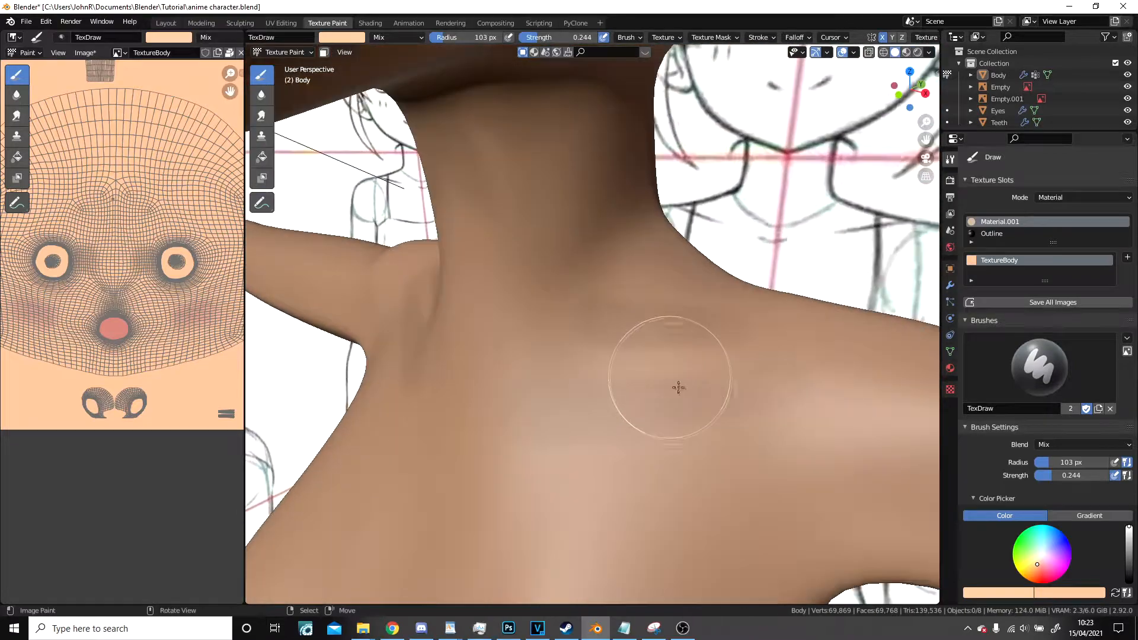
Blend the collarbone, upper chest and neck shading with the Soften brush at strength 1.000.
left_click(262, 96)
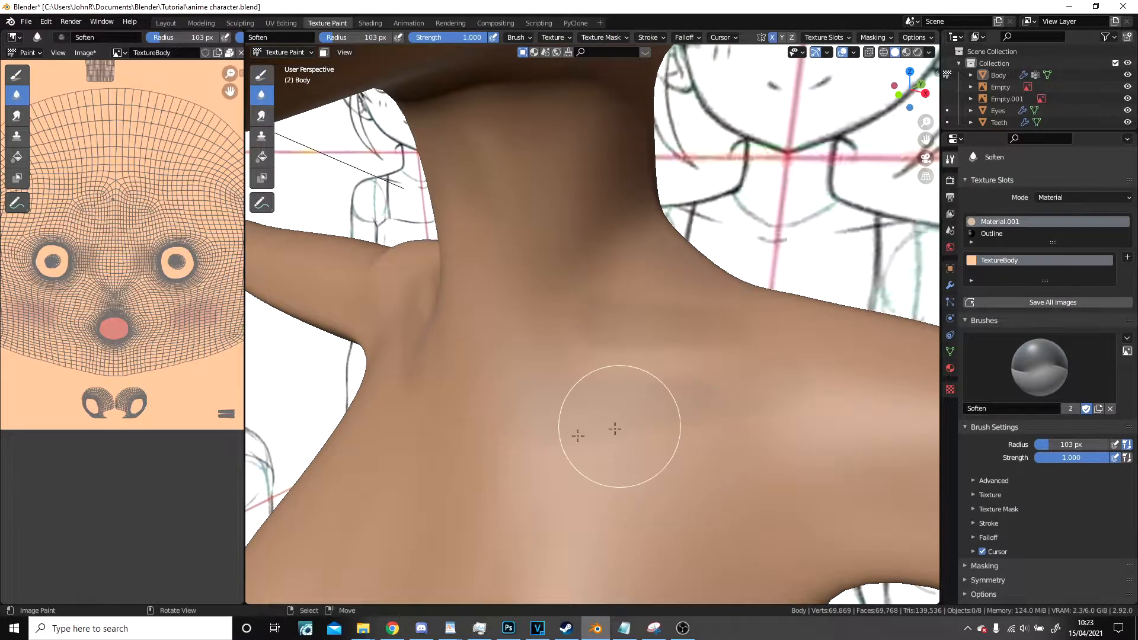
mouse_move(578, 436)
left_mouse_down()
mouse_move(737, 432)
mouse_move(542, 415)
left_mouse_up()
left_click_drag(641, 380, 750, 339)
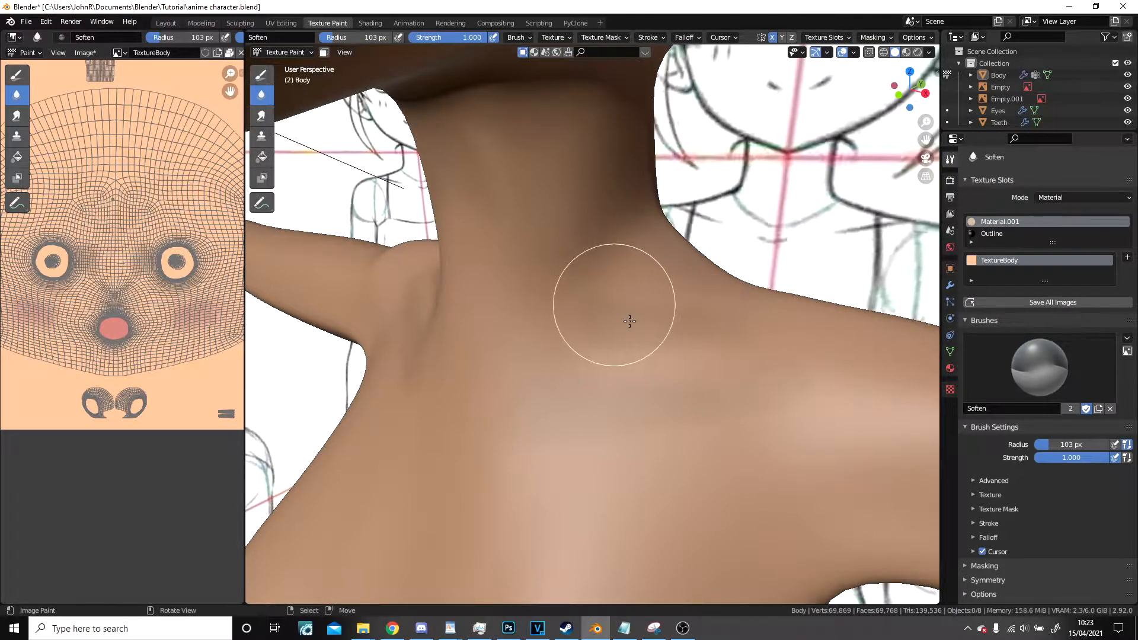
left_click_drag(672, 306, 693, 318)
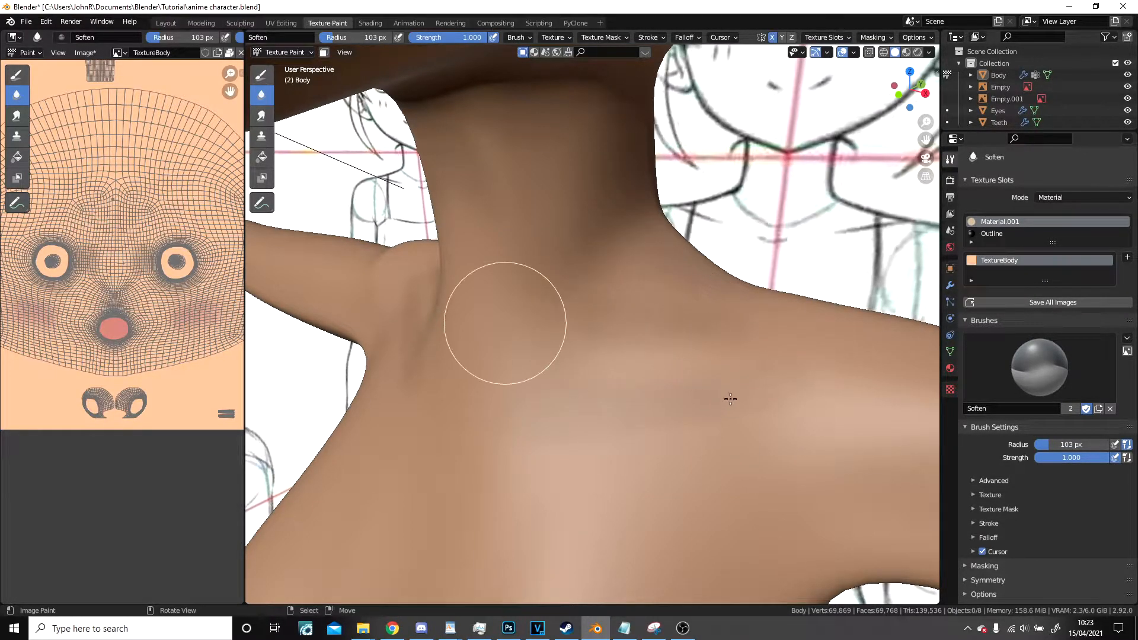
middle_click_drag(709, 389, 558, 441)
mouse_move(502, 457)
left_mouse_down()
mouse_move(340, 435)
mouse_move(409, 350)
left_mouse_up()
middle_click_drag(564, 328, 618, 351)
left_click_drag(618, 351, 498, 388)
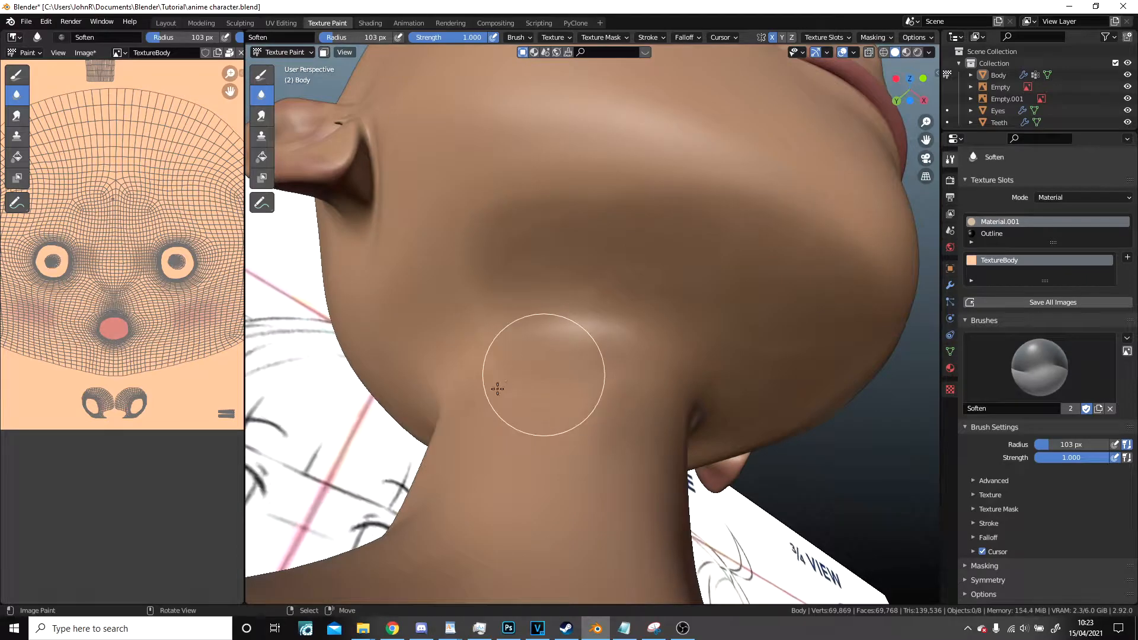
Darken the TexDraw brush's peach colour slightly and paint shading above the eye and beside the nose bridge.
mouse_move(482, 229)
middle_mouse_down()
mouse_move(608, 372)
mouse_move(625, 364)
mouse_move(488, 275)
mouse_move(605, 356)
middle_mouse_up()
scroll(605, 356, "up", 3)
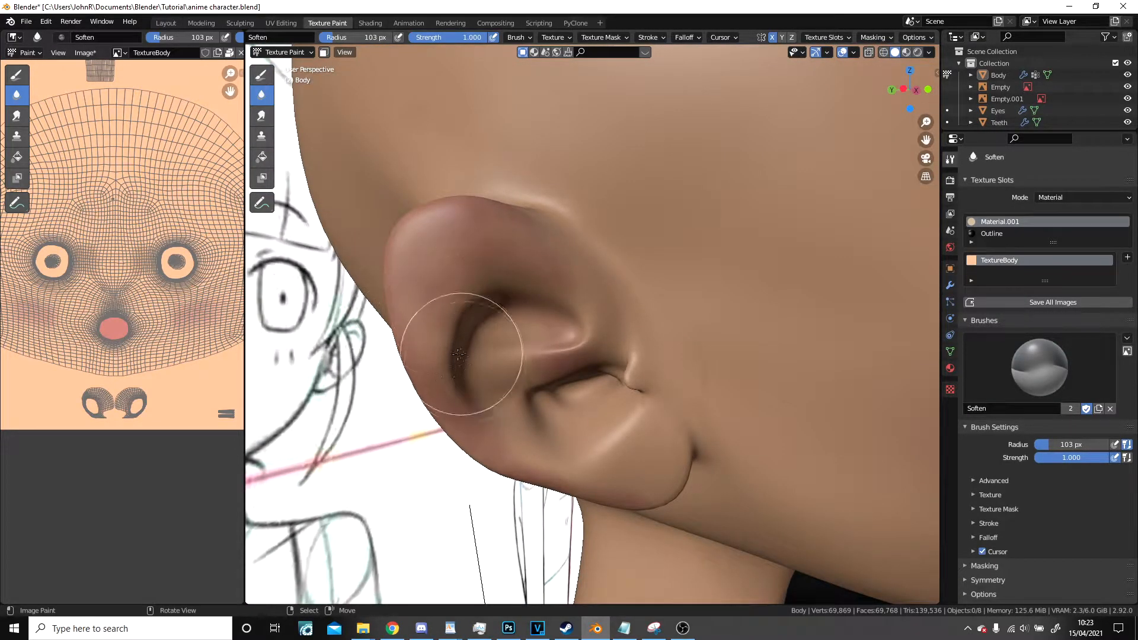
scroll(583, 332, "down", 3)
middle_click_drag(700, 355, 607, 297, "shift")
scroll(607, 297, "up", 6)
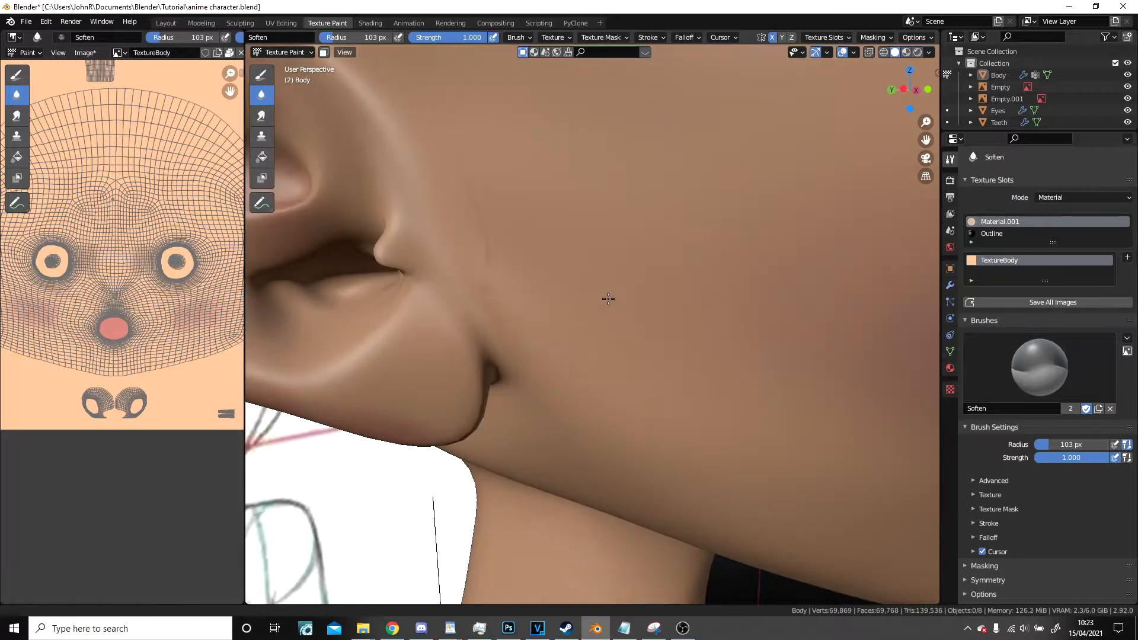
left_click(261, 75)
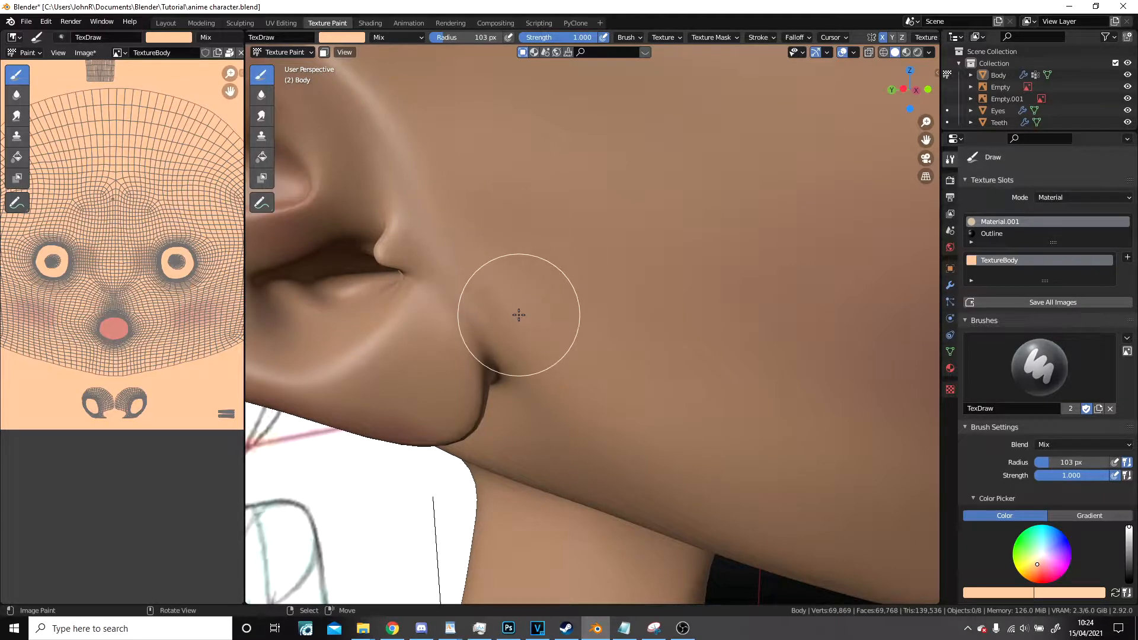
scroll(538, 271, "down", 9)
middle_click_drag(755, 305, 671, 281)
scroll(665, 239, "up", 5)
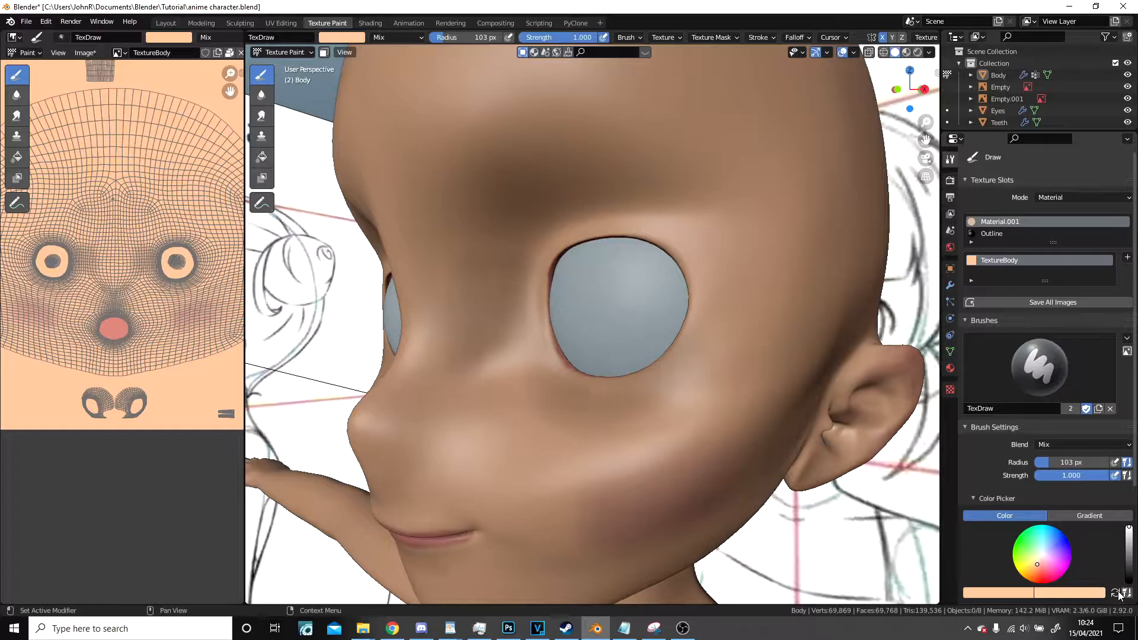
middle_click_drag(673, 381, 712, 343)
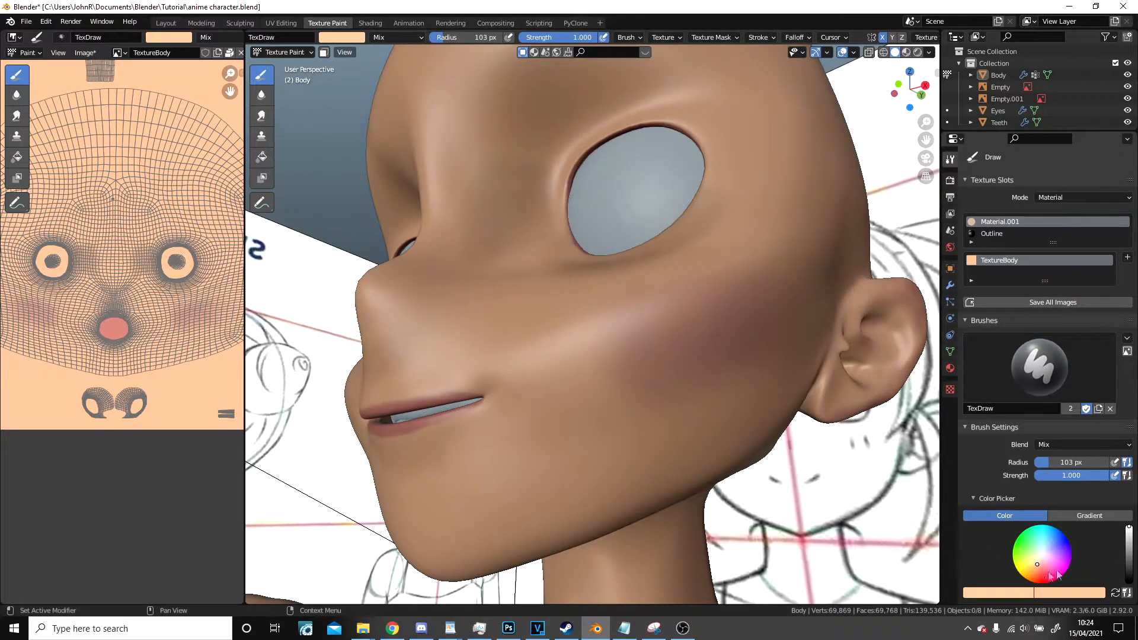
left_click_drag(1129, 542, 1129, 536)
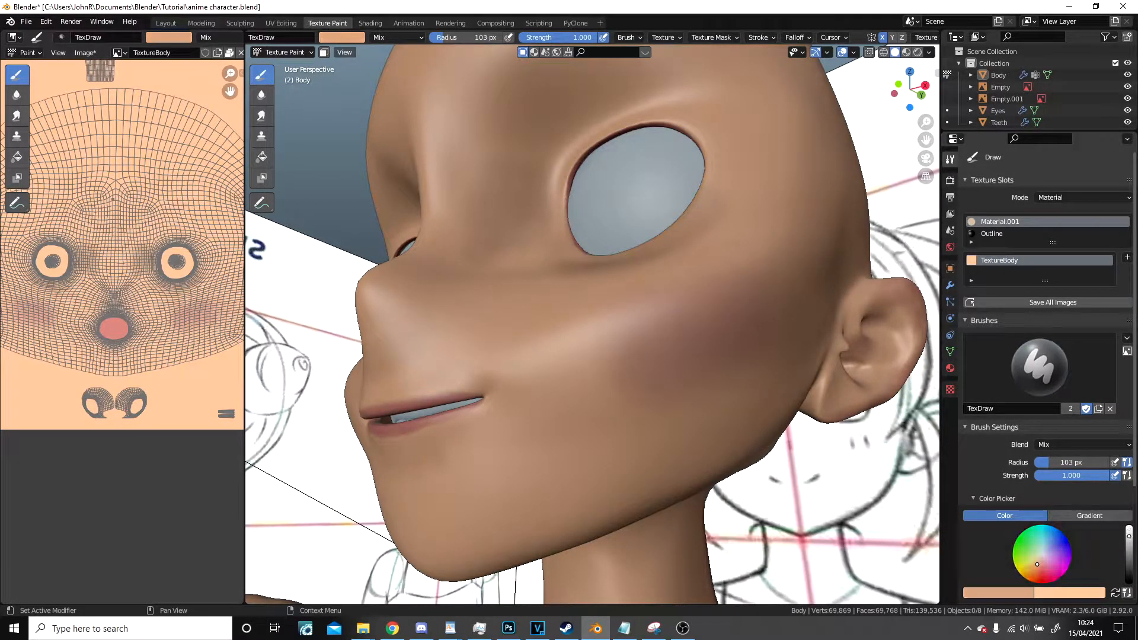
scroll(642, 310, "up", 5)
mouse_move(525, 341)
left_mouse_down()
mouse_move(528, 292)
mouse_move(458, 292)
mouse_move(666, 145)
mouse_move(639, 206)
mouse_move(762, 146)
mouse_move(795, 158)
left_mouse_up()
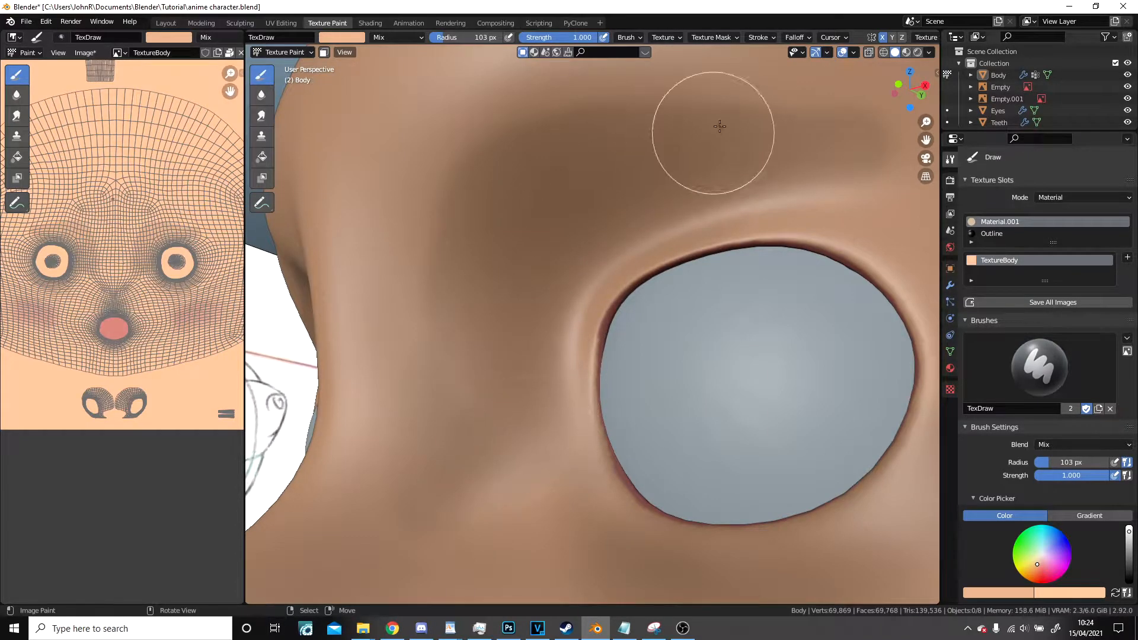
Smooth the edges of the shading around the brow and nose bridge with the Soften brush.
left_click(261, 95)
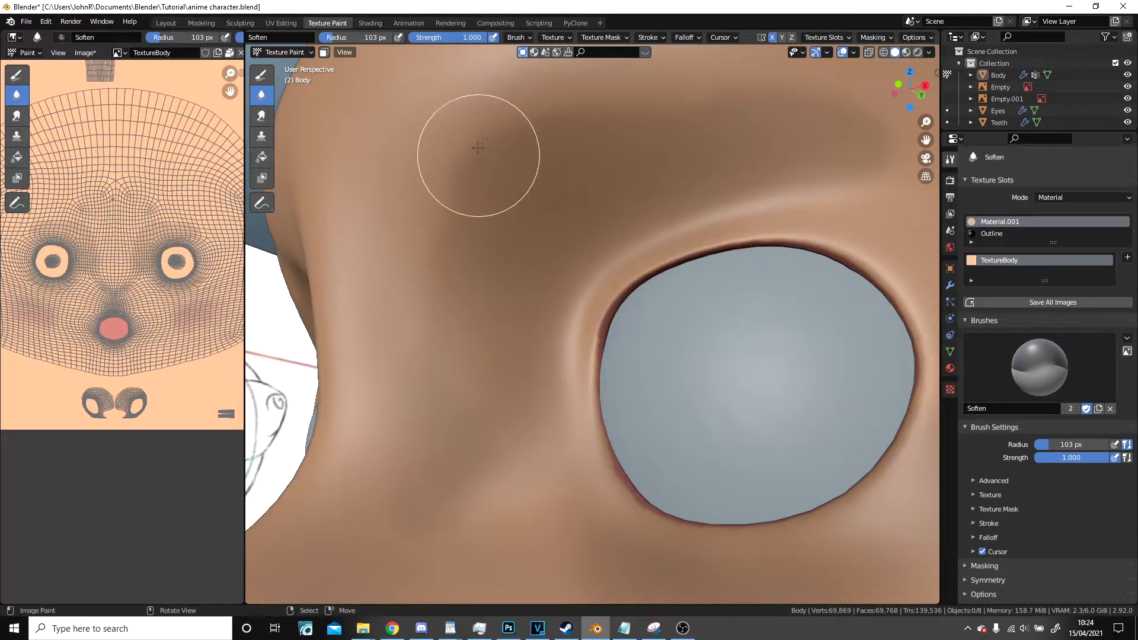
scroll(439, 321, "down", 8)
scroll(517, 343, "up", 8)
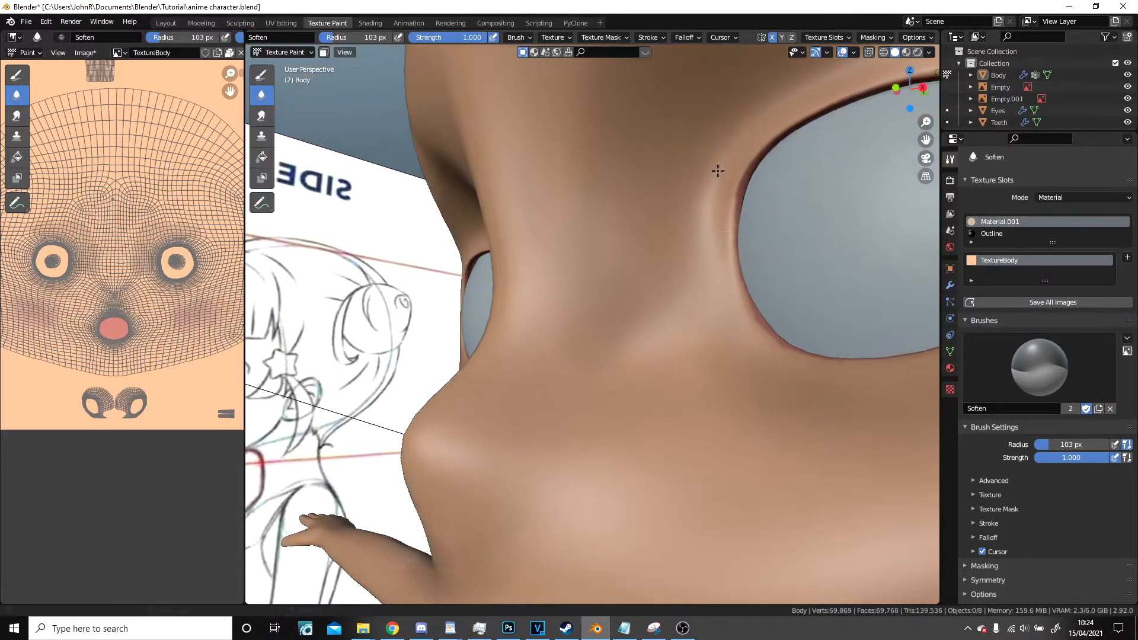
scroll(720, 170, "down", 3)
middle_click_drag(636, 281, 581, 396)
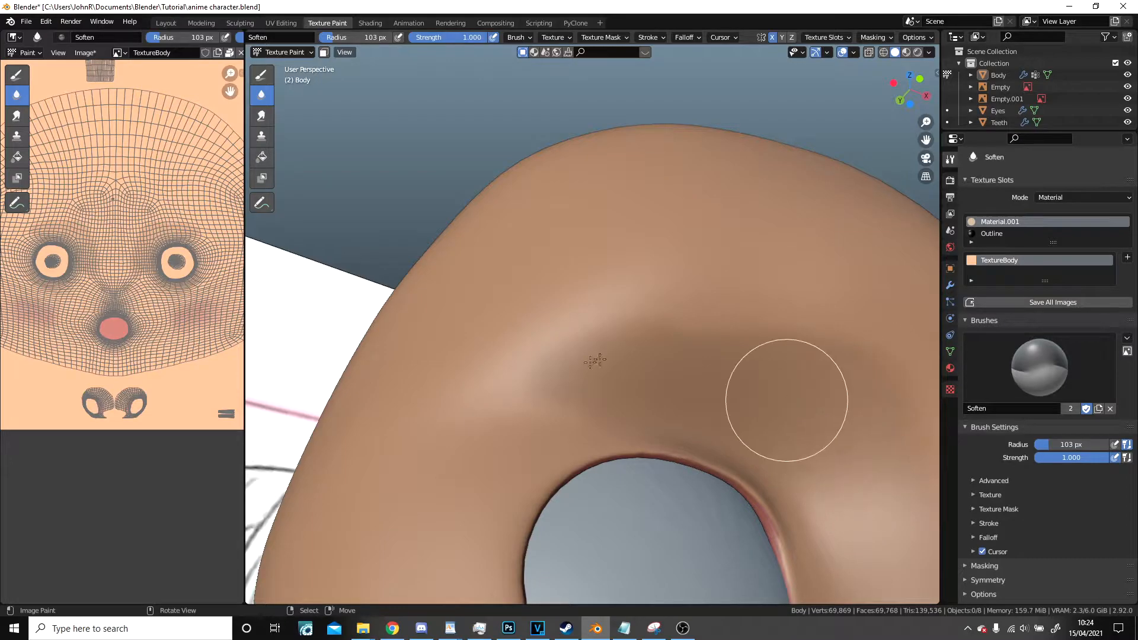
middle_click_drag(542, 371, 569, 320)
Check the painted face shading in rendered viewport shading, then return to solid shading.
left_click(918, 52)
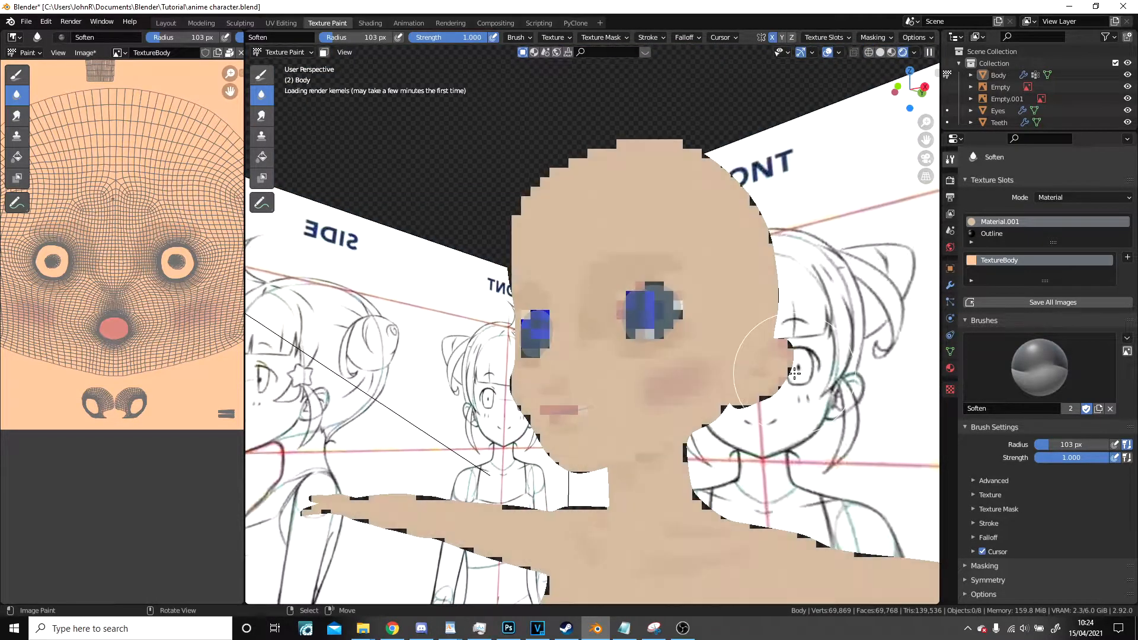
mouse_move(833, 418)
middle_mouse_down()
mouse_move(842, 395)
mouse_move(878, 395)
mouse_move(831, 401)
middle_mouse_up()
scroll(831, 402, "up", 5)
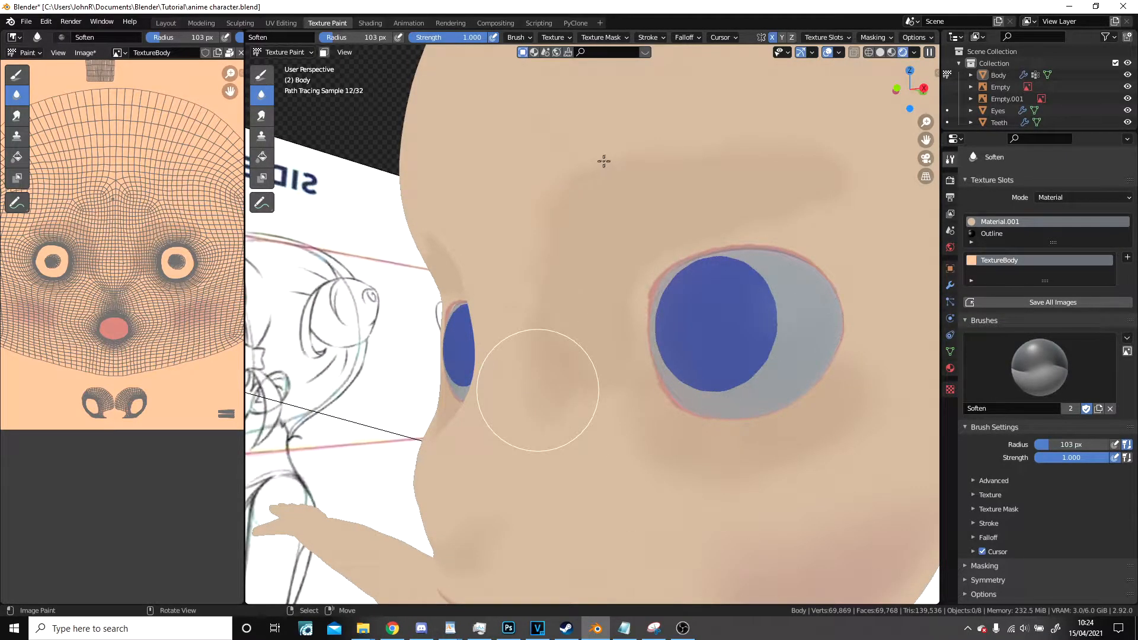
left_click(880, 52)
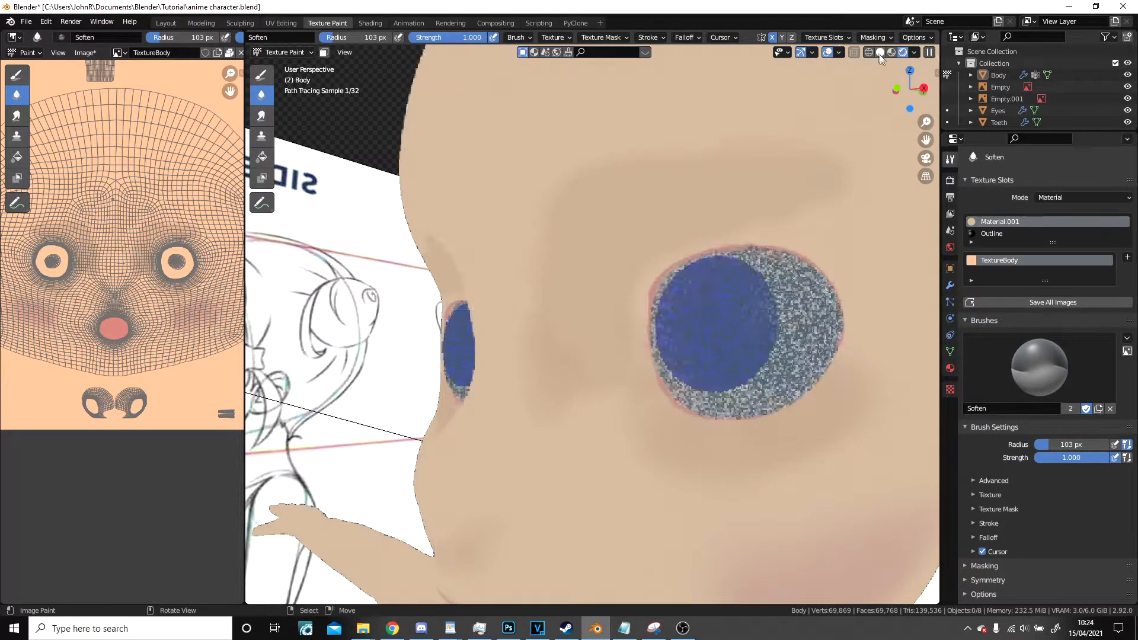
Paint darker TexDraw shading where the arm meets the torso at the armpit, and blend it with the Soften brush.
scroll(682, 279, "down", 5)
middle_click_drag(632, 282, 627, 221)
scroll(698, 277, "down", 2)
scroll(640, 320, "down", 5)
middle_click_drag(725, 343, 597, 283, "shift")
scroll(597, 283, "up", 4)
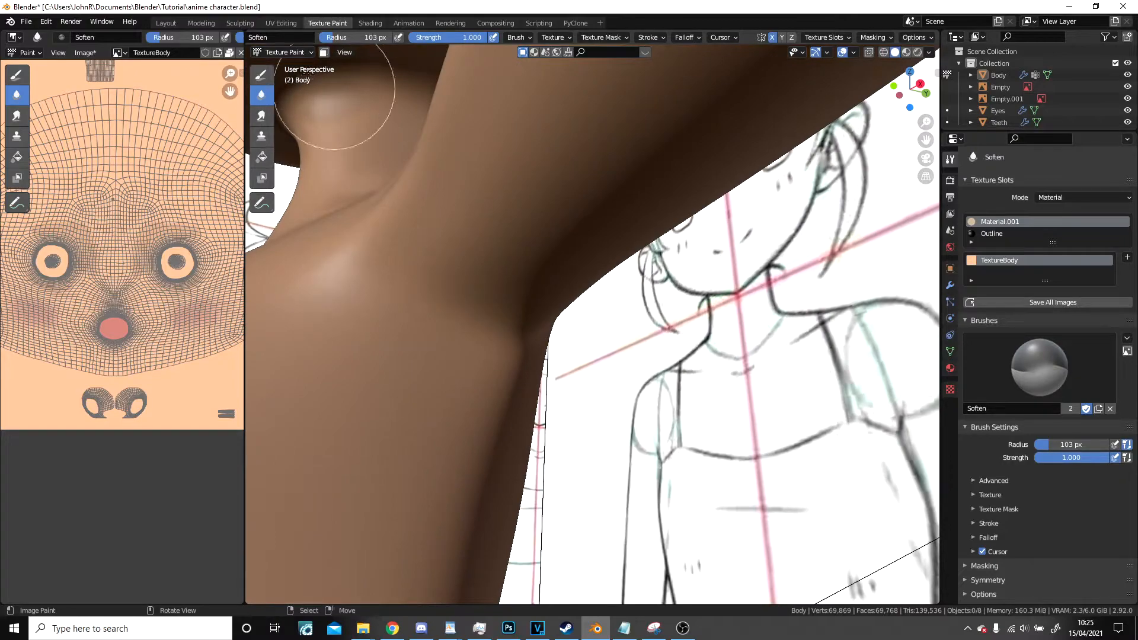
left_click(257, 76)
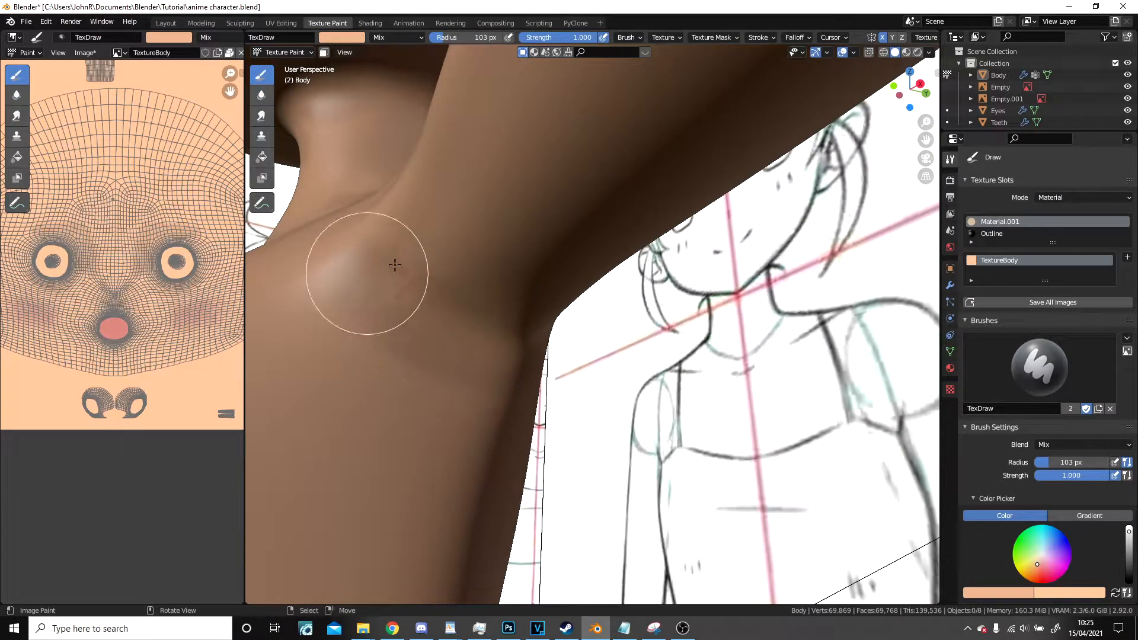
left_click(262, 95)
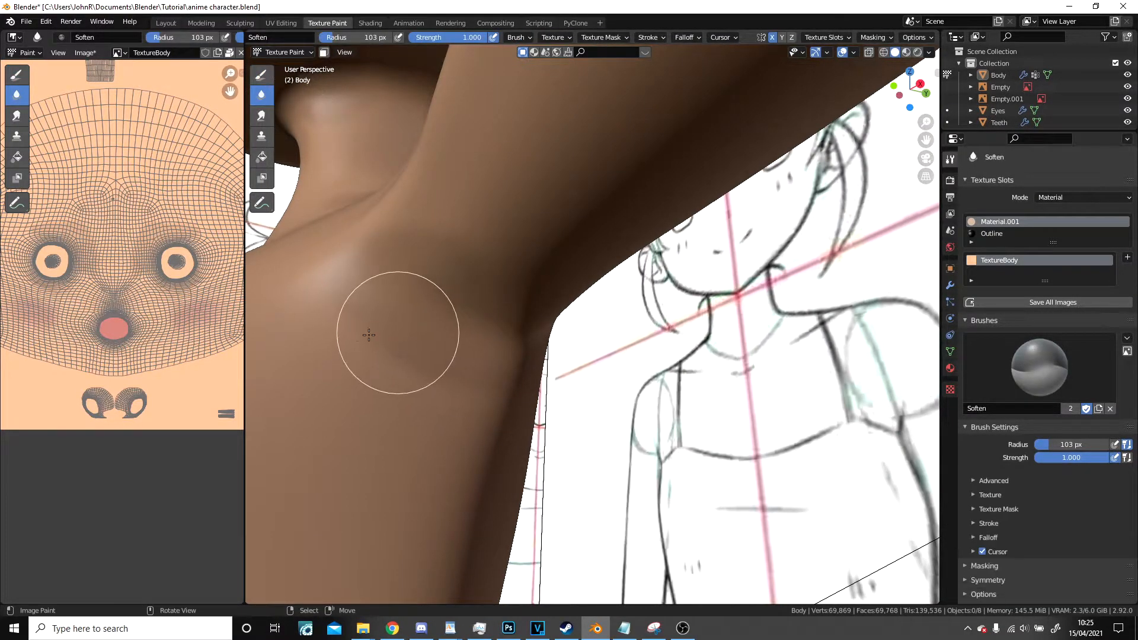
left_click_drag(494, 384, 386, 254)
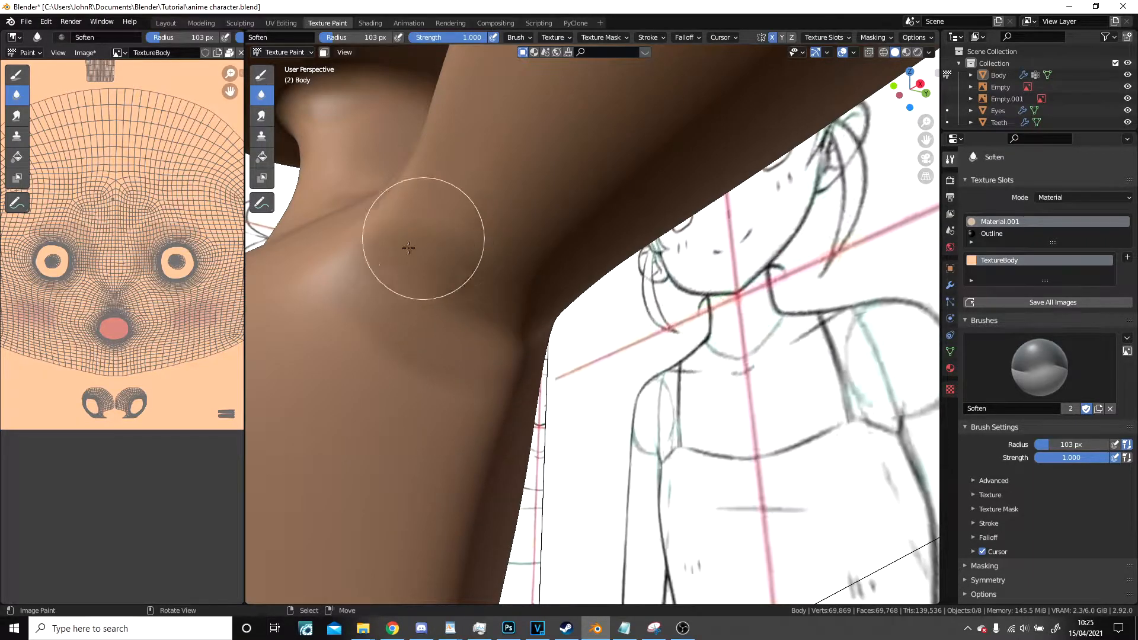
Switch the body to Object Mode and show the rendered camera view in the Layout workspace.
scroll(420, 336, "down", 10)
key("KP_0")
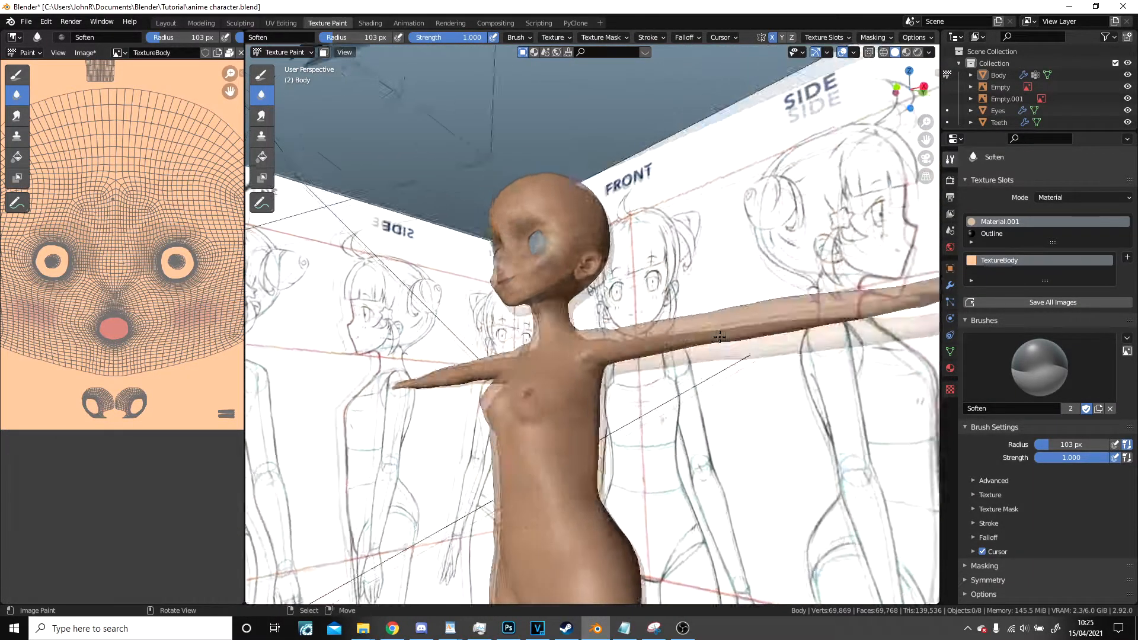
left_click(300, 54)
left_click(282, 61)
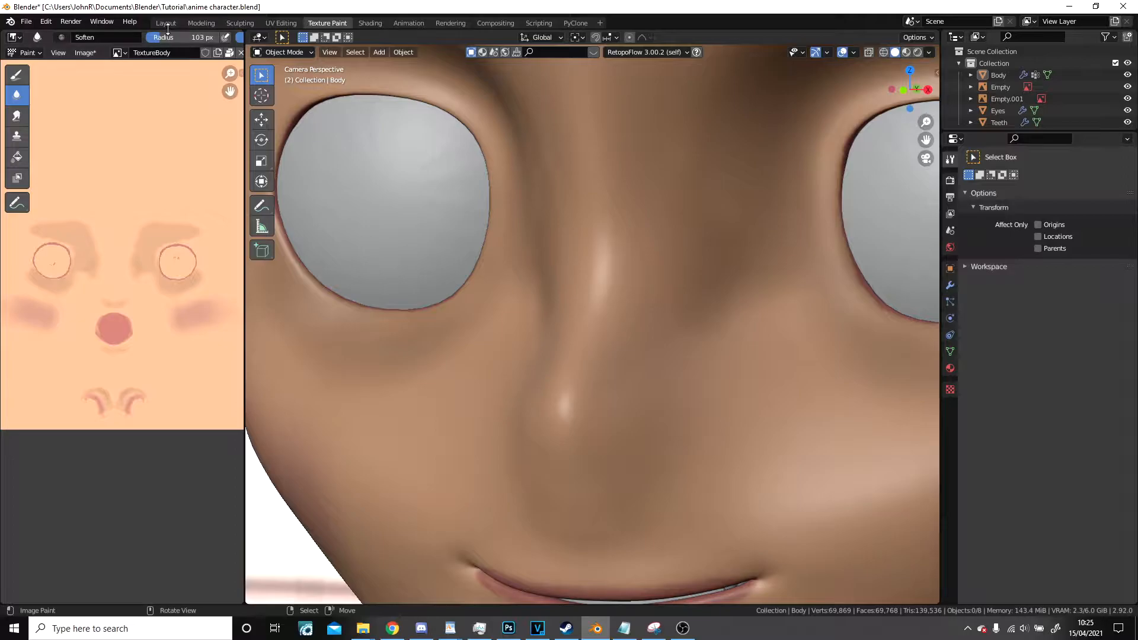
left_click(166, 23)
scroll(504, 287, "up", 3)
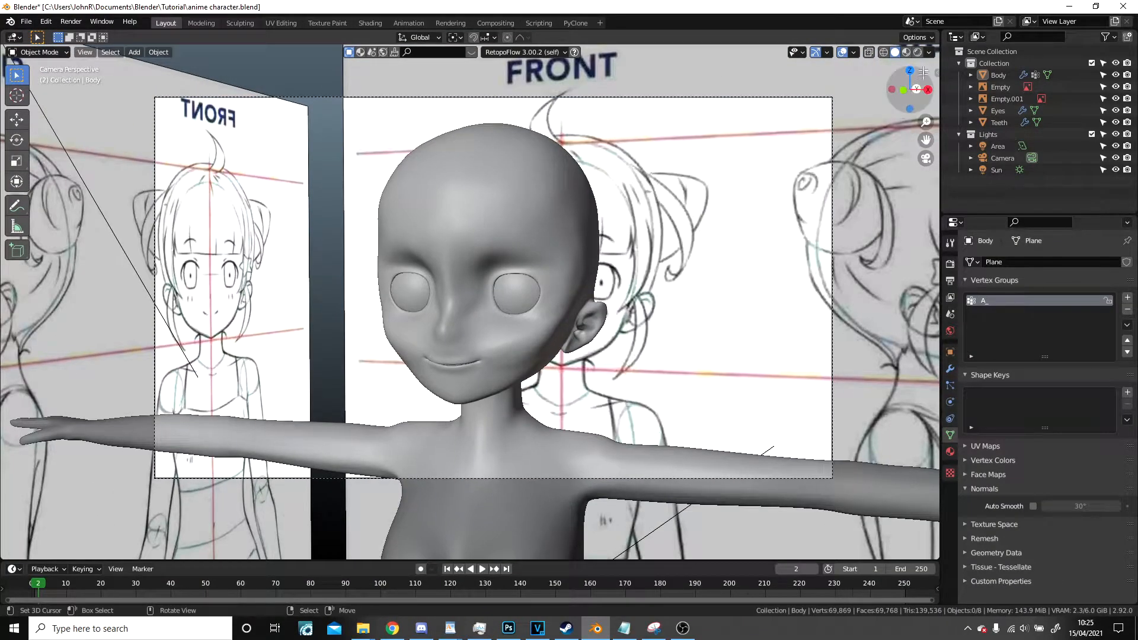
left_click(918, 52)
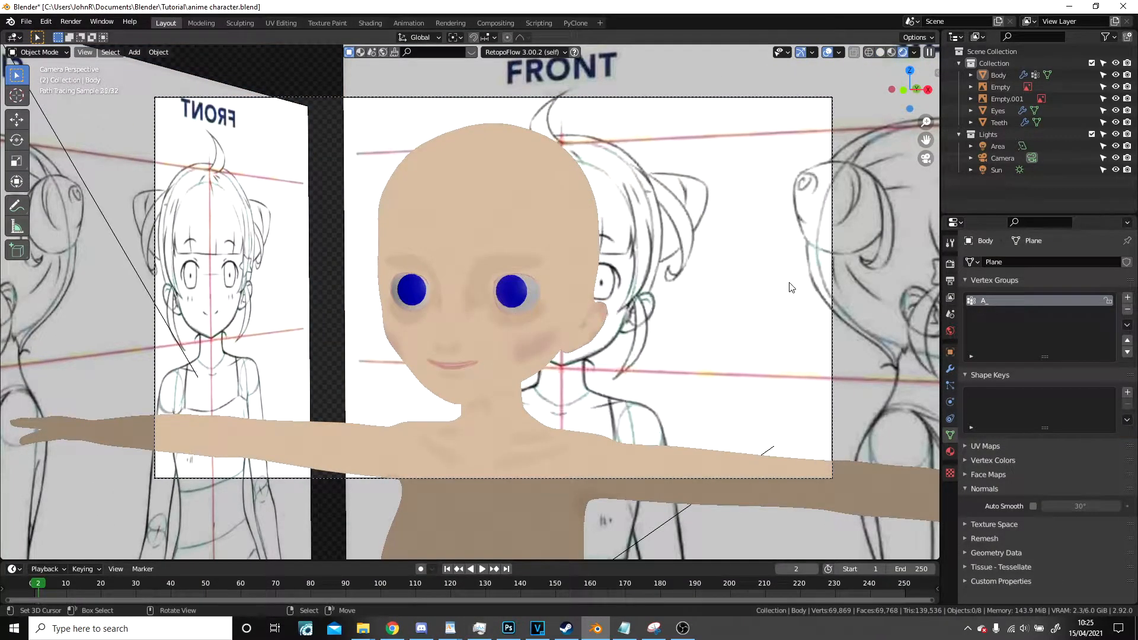
Move the camera back with walk navigation to frame the character's upper body and outstretched arms.
middle_click_drag(658, 371, 633, 338)
key("shift+grave")
key("Escape")
key("KP_0")
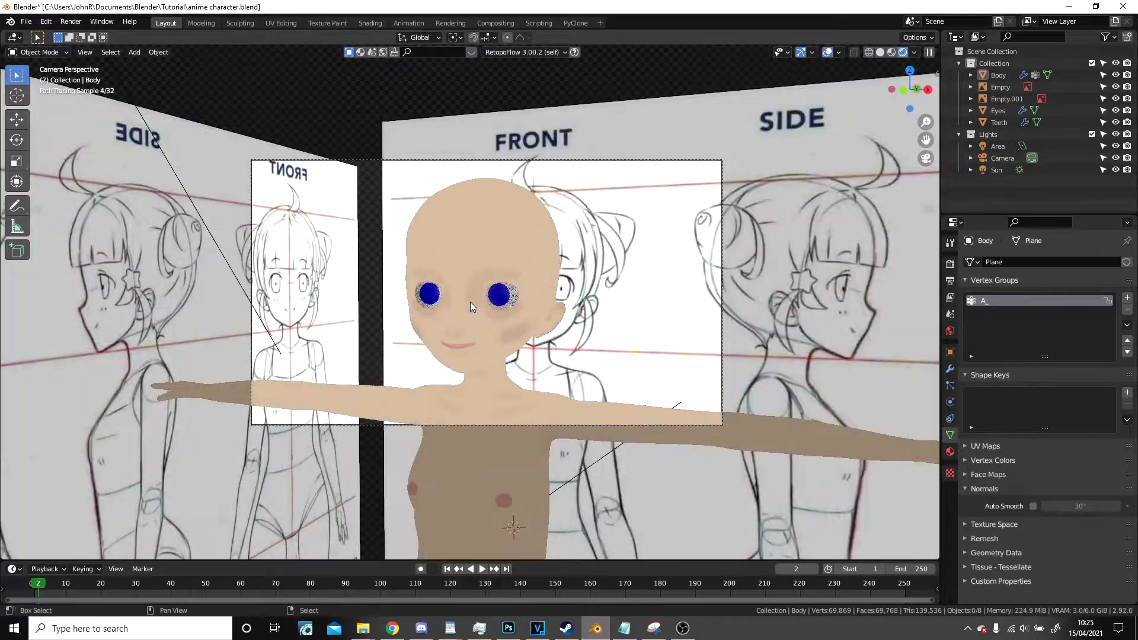
key("shift+grave")
key("s")
key("w")
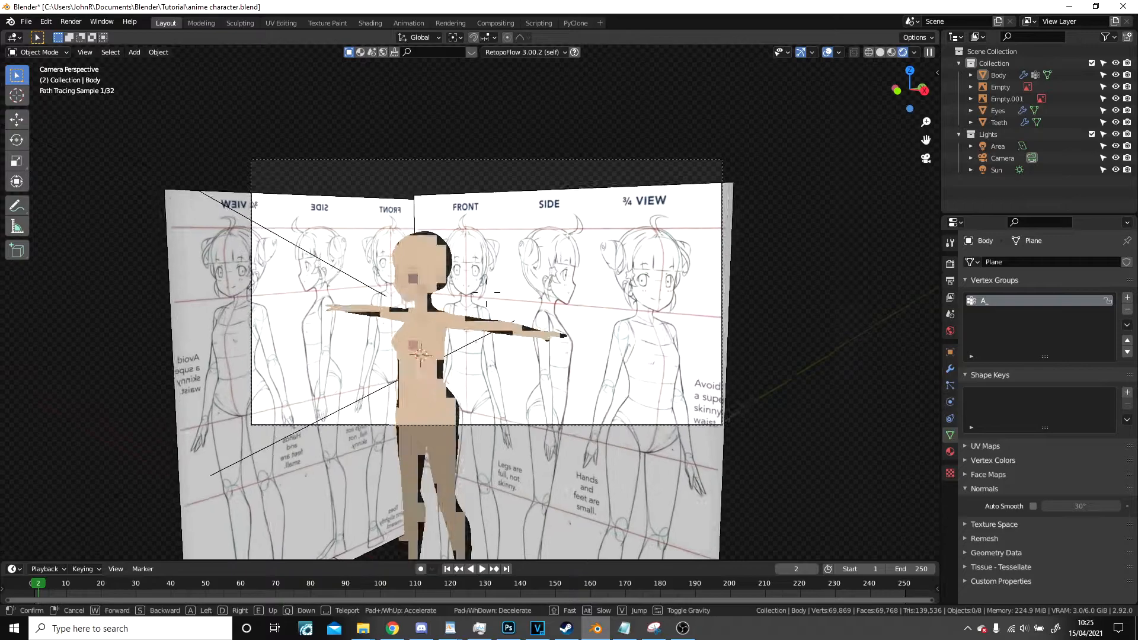
left_click(471, 307)
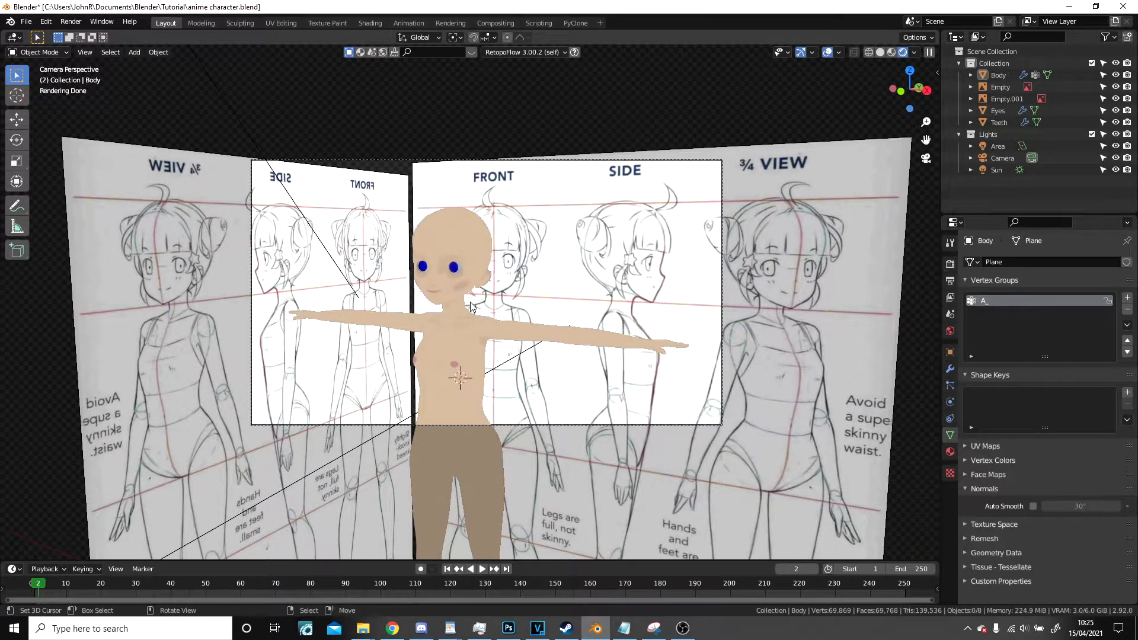
scroll(470, 301, "up", 1)
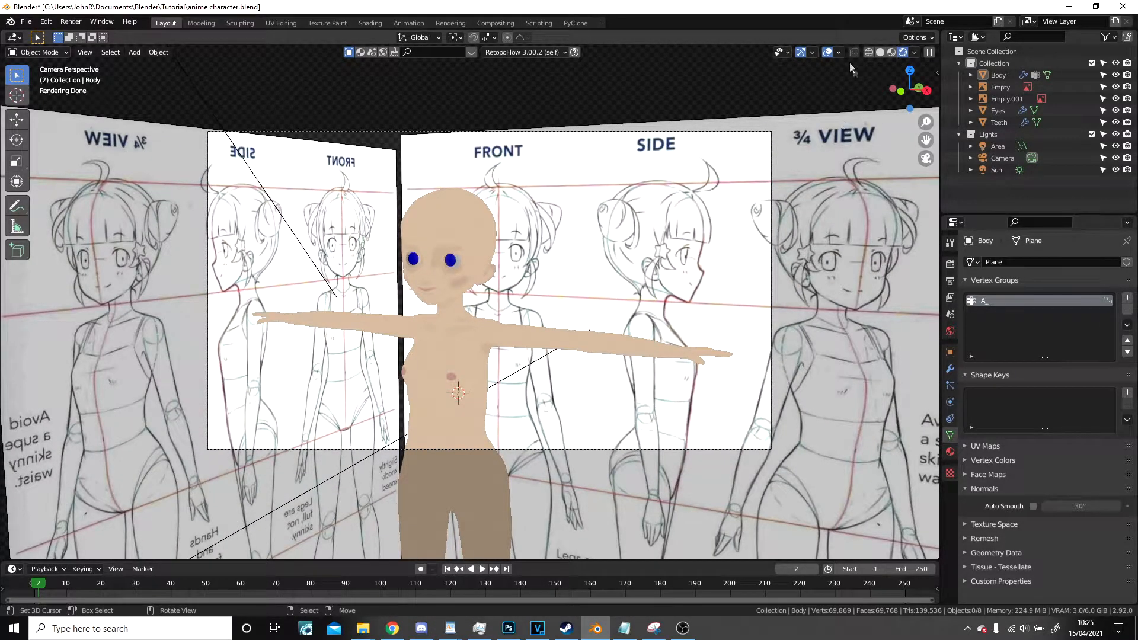
Return to solid shading, select the body mesh, and reopen the Texture Paint workspace.
left_click(881, 53)
middle_click_drag(638, 366, 660, 301, "shift")
scroll(662, 306, "up", 4)
right_click(503, 323)
middle_click_drag(503, 323, 519, 299)
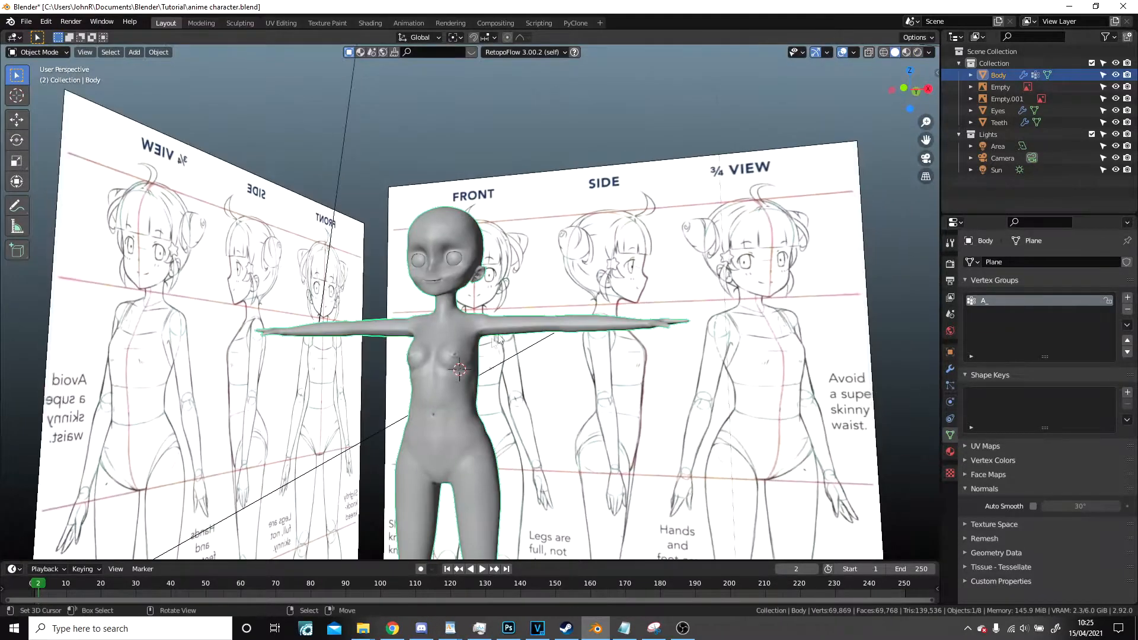
scroll(518, 299, "up", 2)
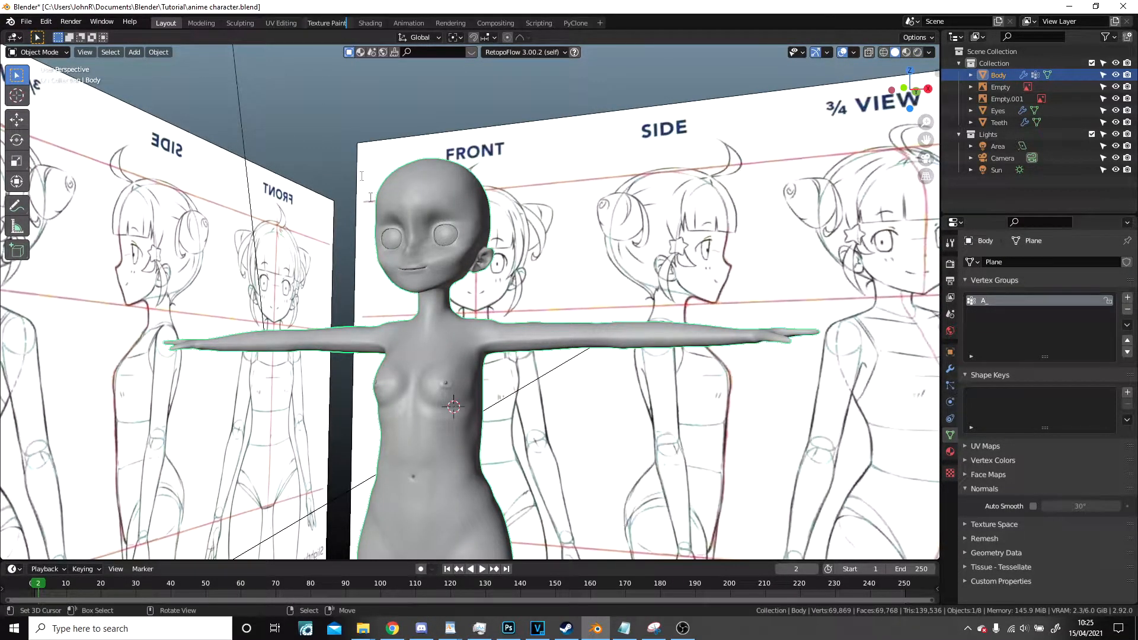
left_click(327, 23)
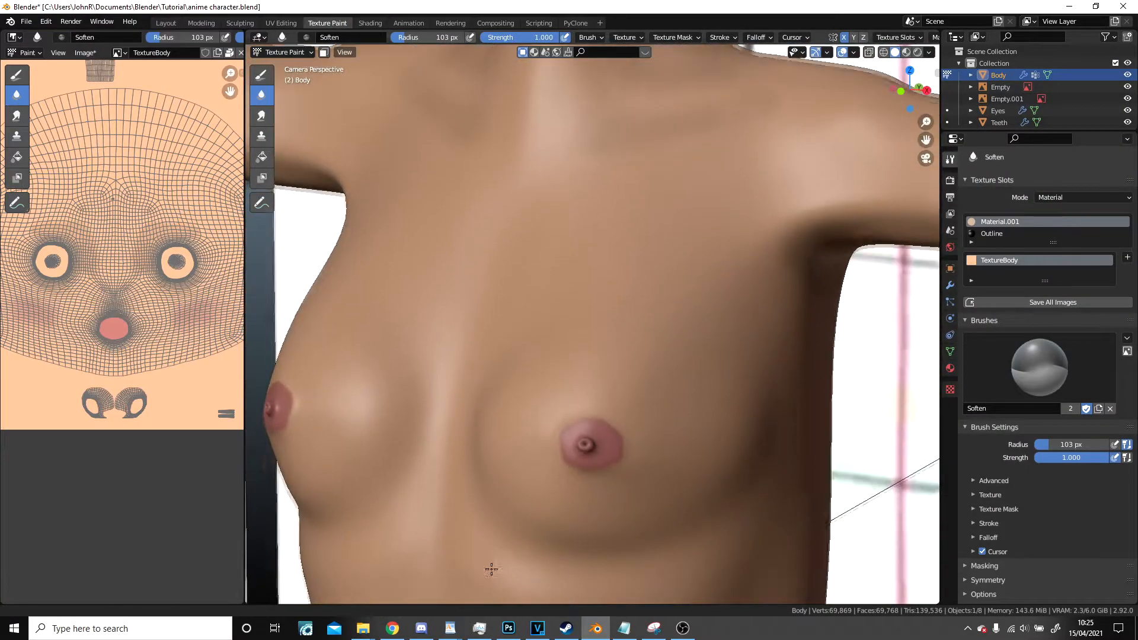
Frame the chest and upper torso for painting and reduce the Soften brush radius to 53 px.
middle_click_drag(590, 242, 692, 357)
key("KP_0")
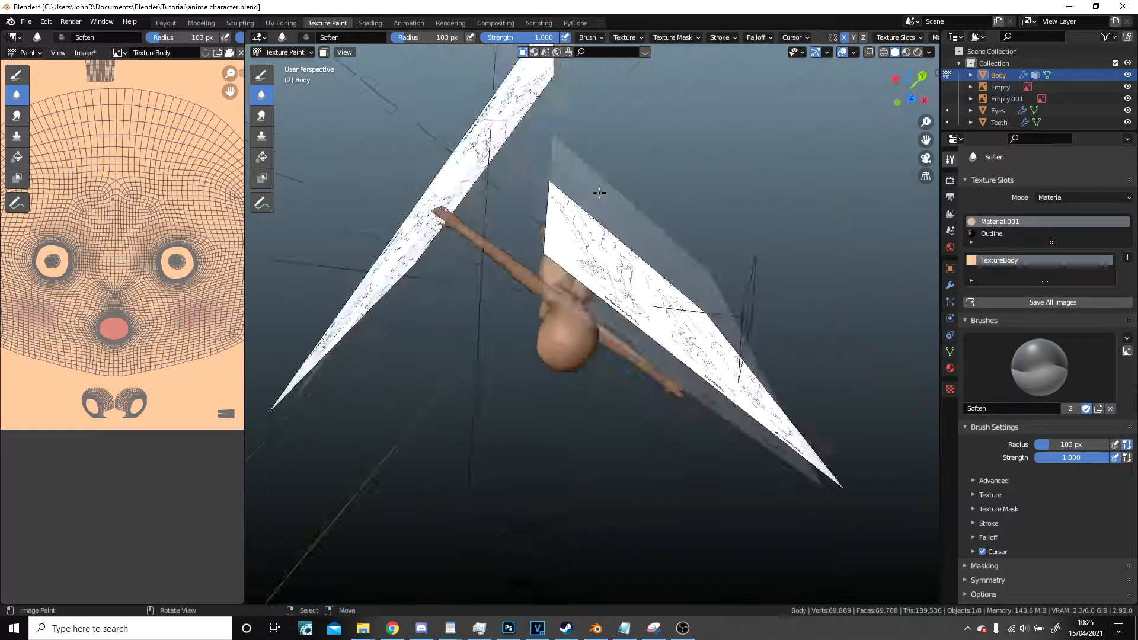
middle_click_drag(643, 492, 597, 252, "shift")
scroll(643, 441, "up", 3)
scroll(654, 441, "down", 10)
middle_click_drag(654, 441, 641, 290)
scroll(628, 407, "up", 5)
scroll(642, 289, "up", 5)
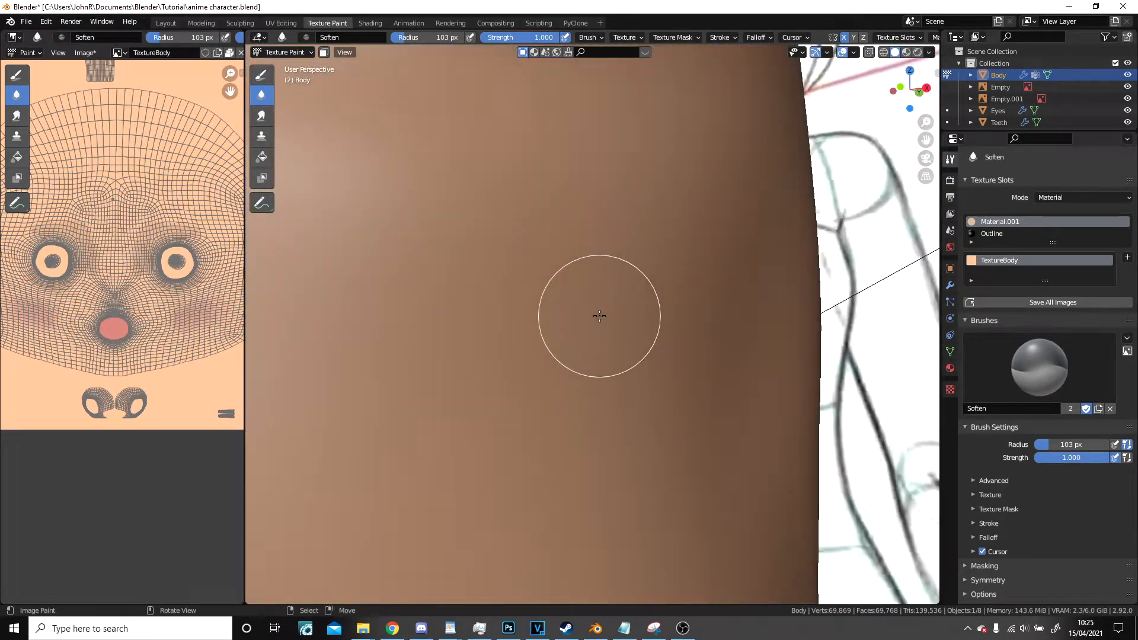
scroll(600, 315, "down", 3)
key("f")
left_click(623, 384)
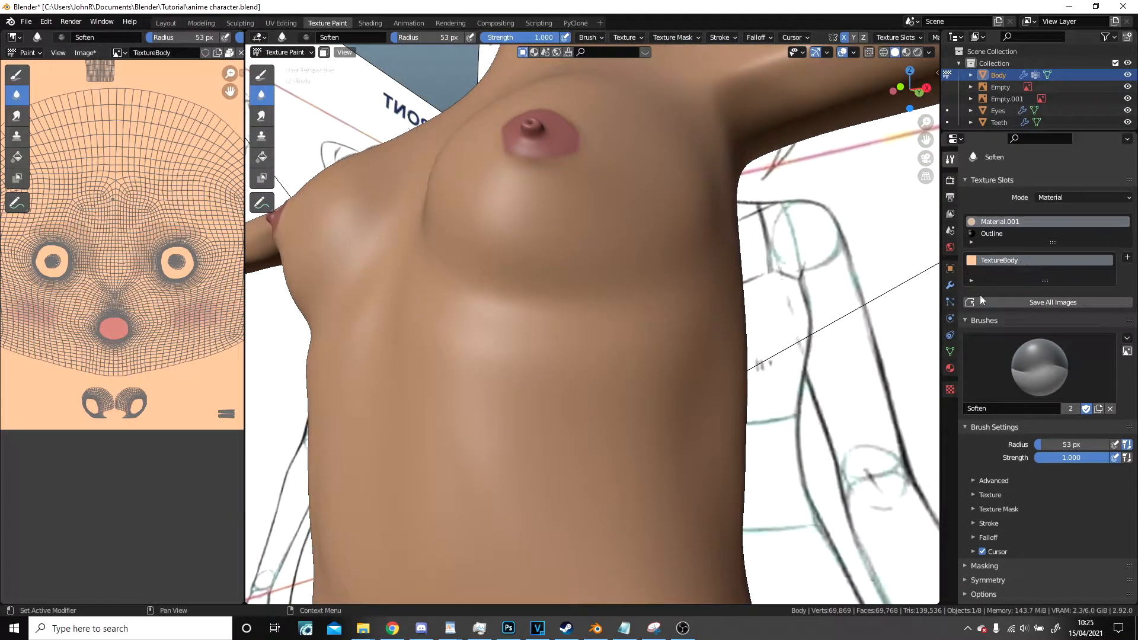
Paint two horizontal rib shading lines across the front of the ribcage with the Draw brush at 35 px radius.
left_click(262, 74)
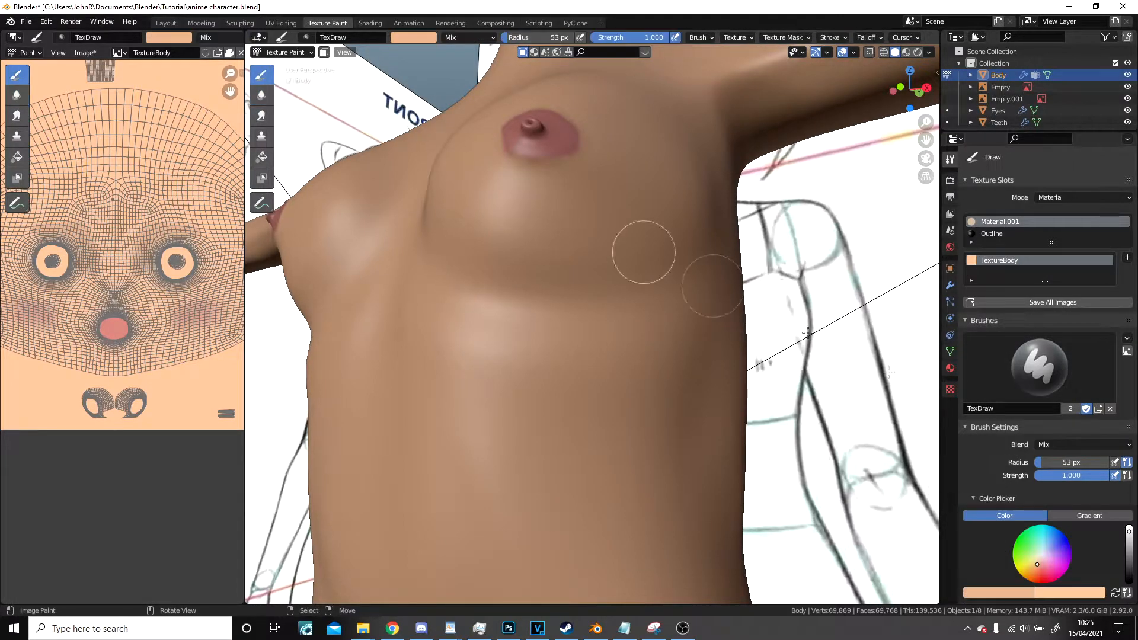
left_click(492, 360)
scroll(475, 347, "up", 4)
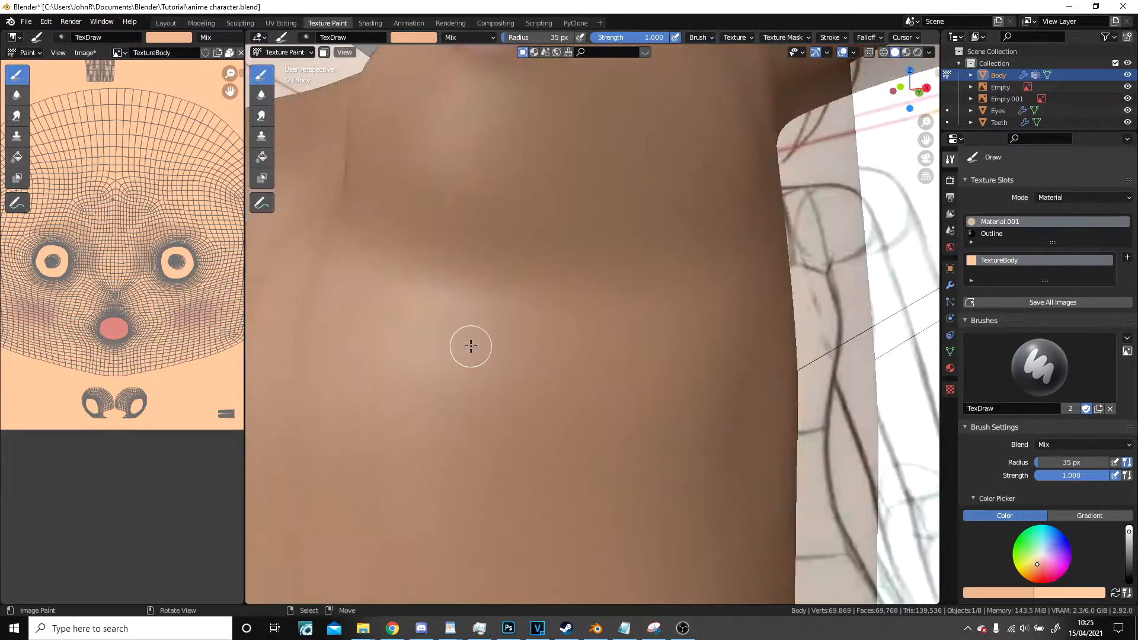
left_click_drag(302, 320, 682, 343)
scroll(534, 386, "down", 2)
scroll(409, 409, "up", 2)
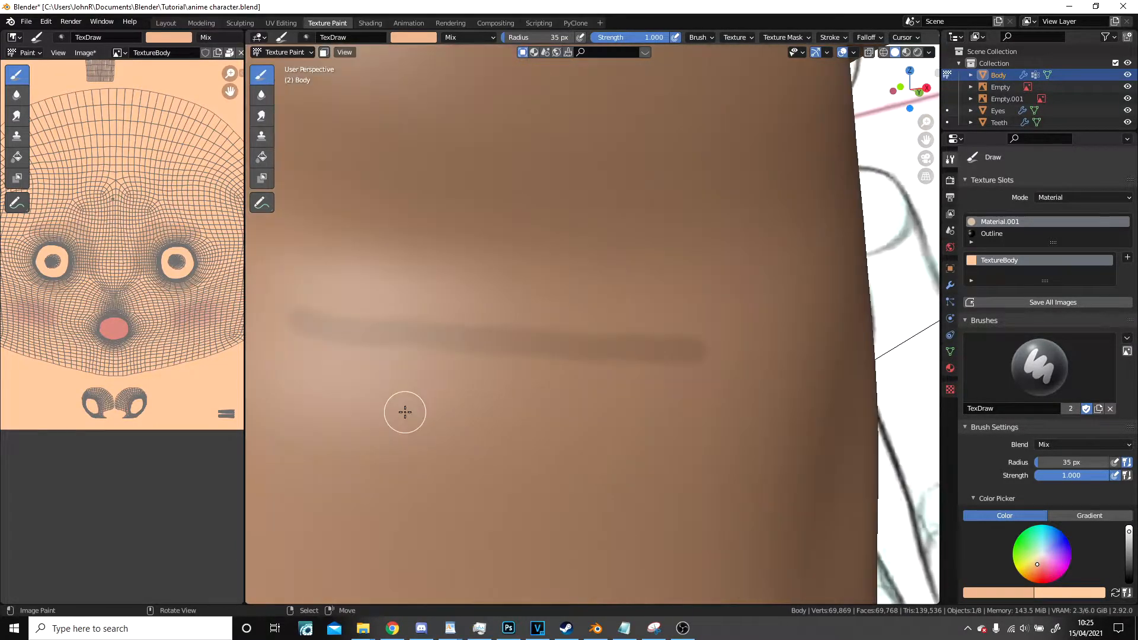
left_click_drag(278, 429, 698, 470)
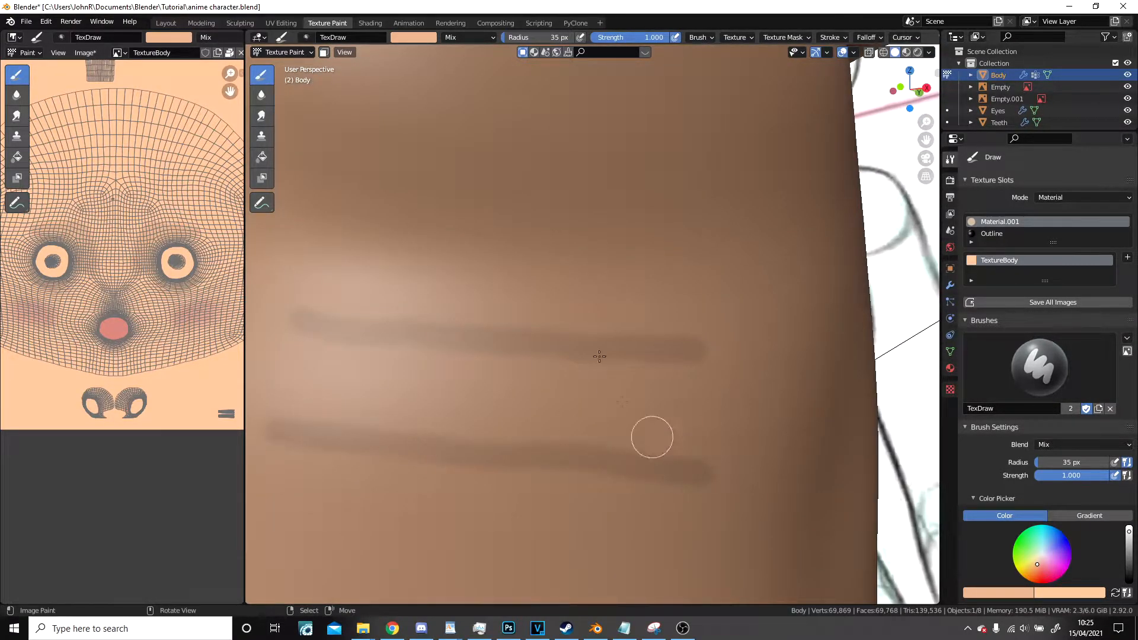
Paint a curved shading line along the lower edge of the chest above the rib lines.
middle_click_drag(479, 163, 633, 347, "shift")
mouse_move(311, 328)
left_mouse_down()
mouse_move(432, 397)
mouse_move(686, 432)
mouse_move(886, 338)
left_mouse_up()
scroll(887, 338, "down", 4)
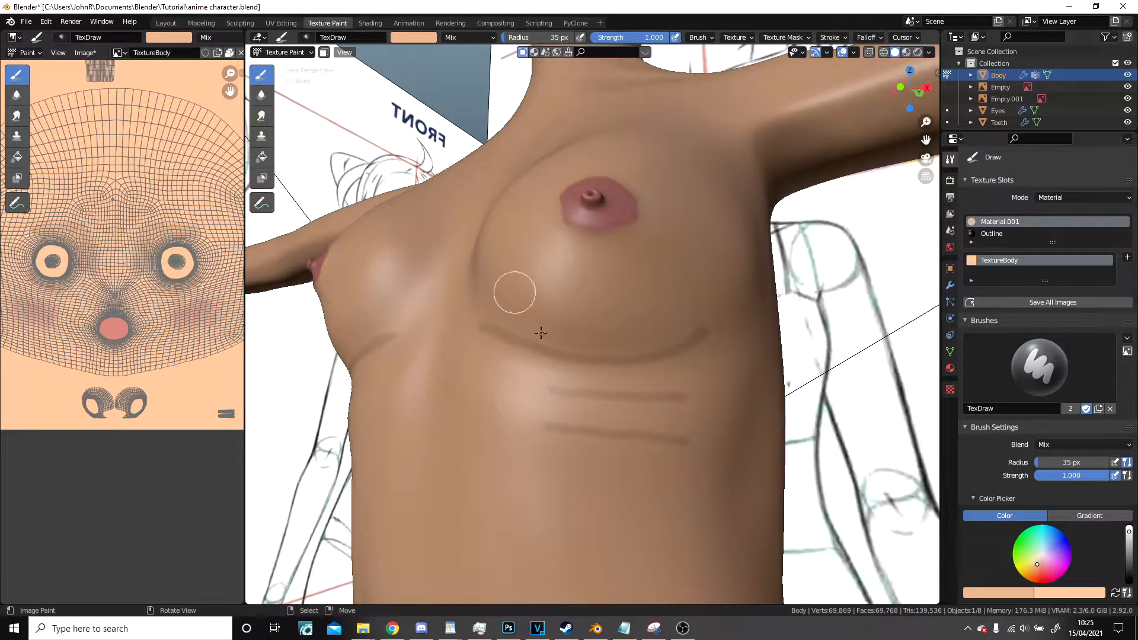
left_click_drag(536, 320, 497, 343)
Blend the new chest and rib shading lines with the Soften brush at 36 px radius.
left_click(260, 94)
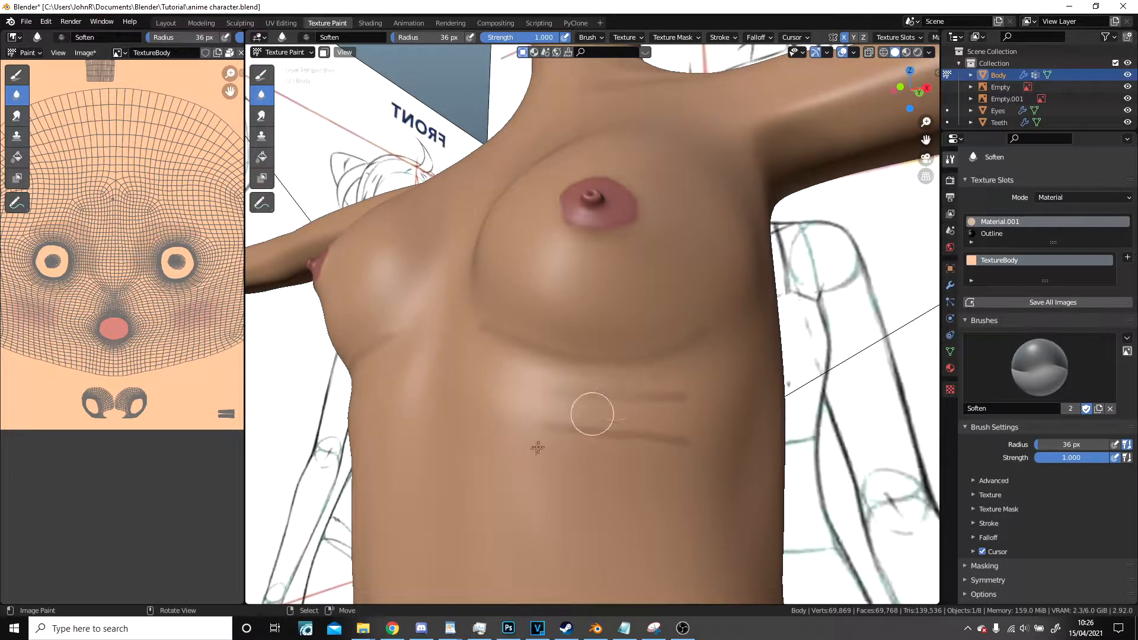
left_click_drag(712, 393, 678, 462)
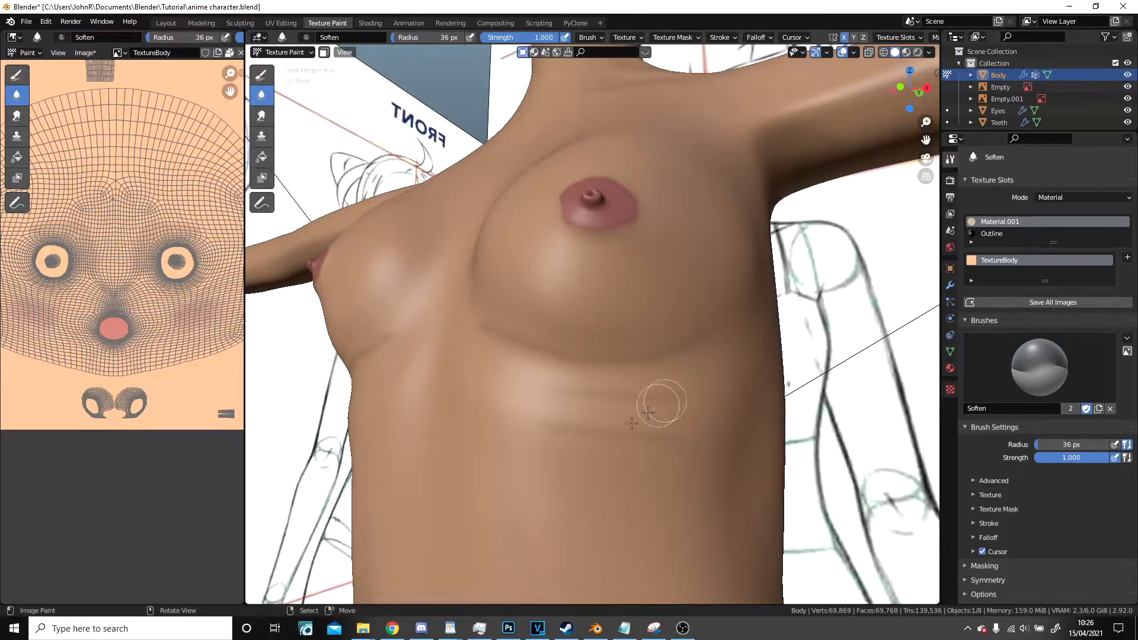
mouse_move(619, 337)
left_mouse_down()
mouse_move(453, 323)
mouse_move(626, 337)
left_mouse_up()
Check the torso shading in the rendered viewport display, then return to solid shading.
scroll(660, 343, "down", 9)
mouse_move(652, 350)
middle_mouse_down()
mouse_move(691, 383)
mouse_move(616, 379)
middle_mouse_up()
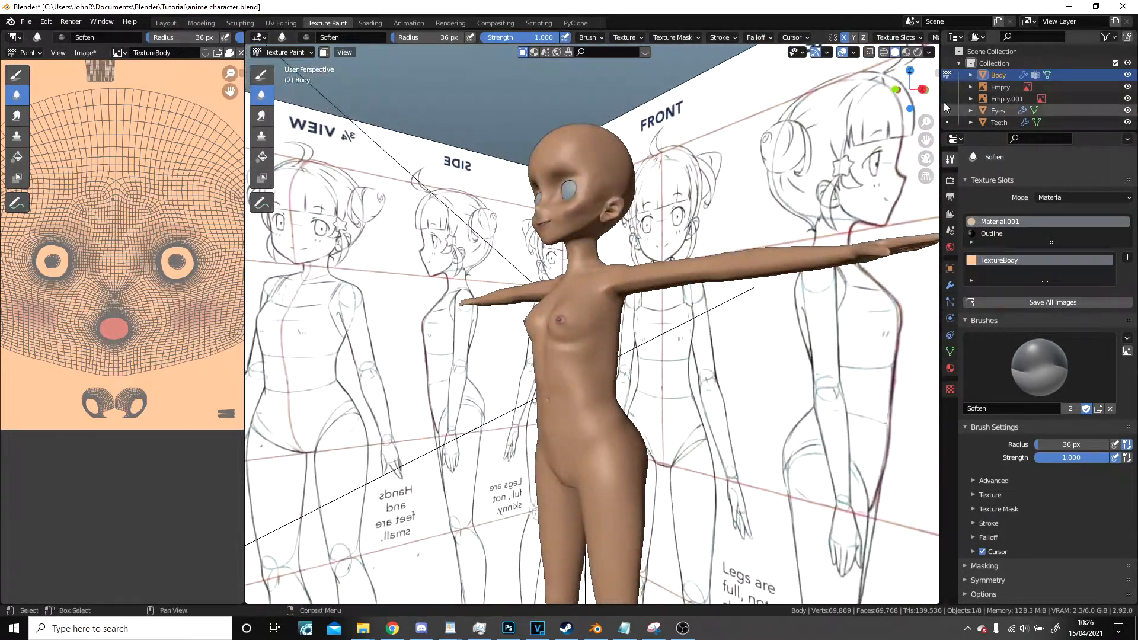
left_click(919, 53)
mouse_move(711, 274)
middle_mouse_down()
mouse_move(756, 283)
mouse_move(706, 308)
mouse_move(661, 281)
middle_mouse_up()
scroll(741, 305, "up", 3)
left_click(882, 53)
scroll(652, 277, "up", 4)
Extend the two rib shading lines around the side of the torso with the Draw brush at 36 px radius.
left_click(261, 73)
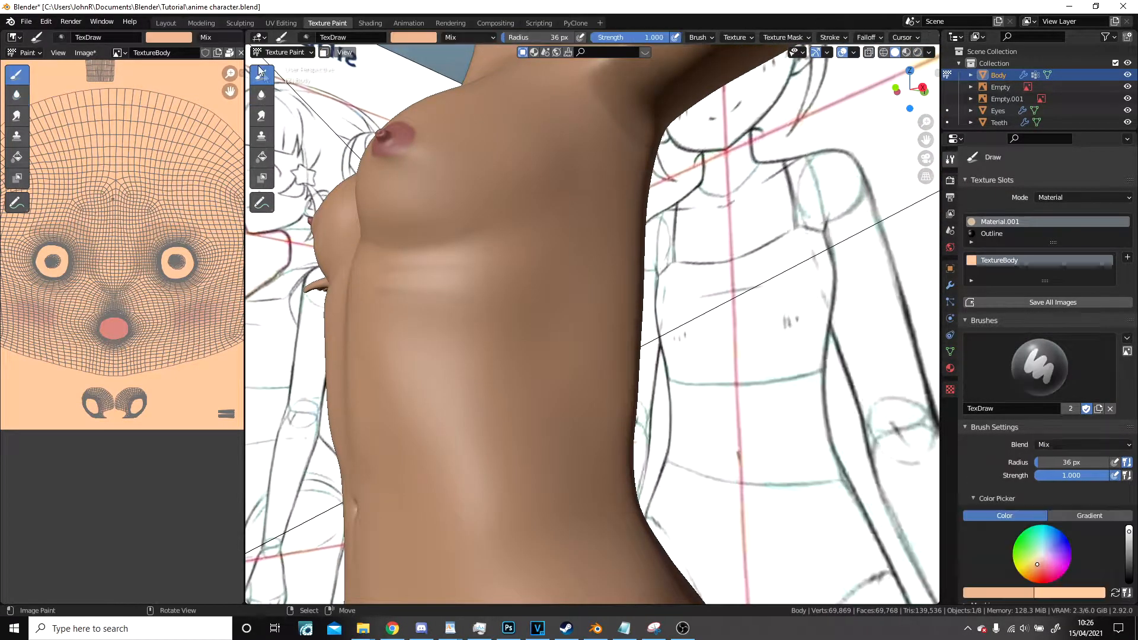
scroll(504, 286, "up", 4)
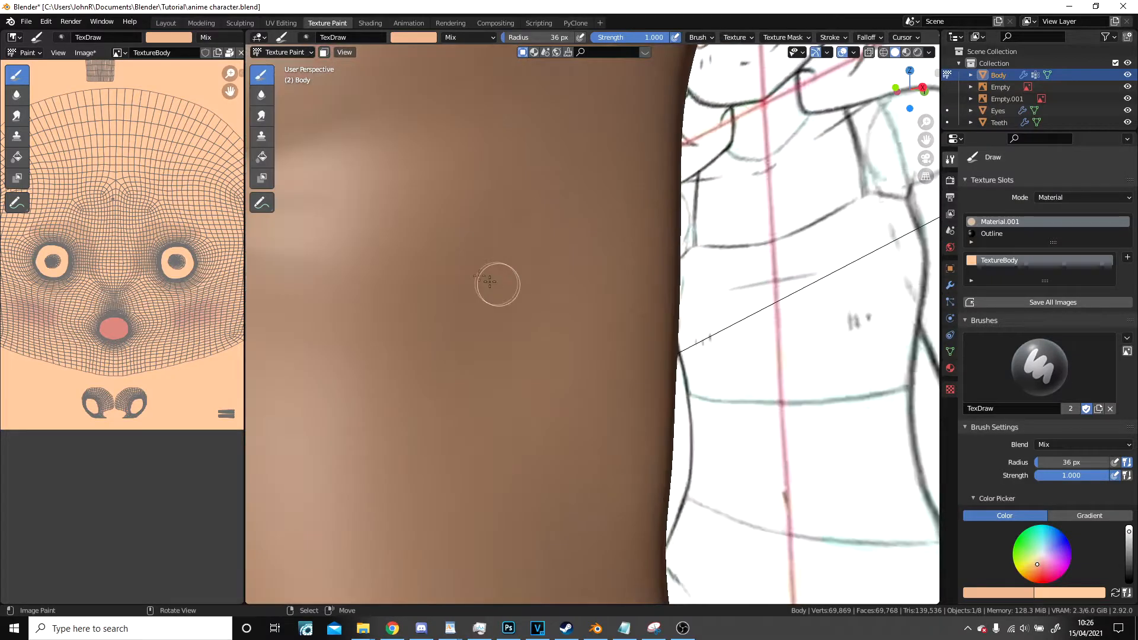
mouse_move(486, 229)
middle_mouse_down("shift")
mouse_move(536, 259)
mouse_move(470, 310)
middle_mouse_up("shift")
scroll(504, 287, "down", 2)
scroll(470, 310, "up", 4)
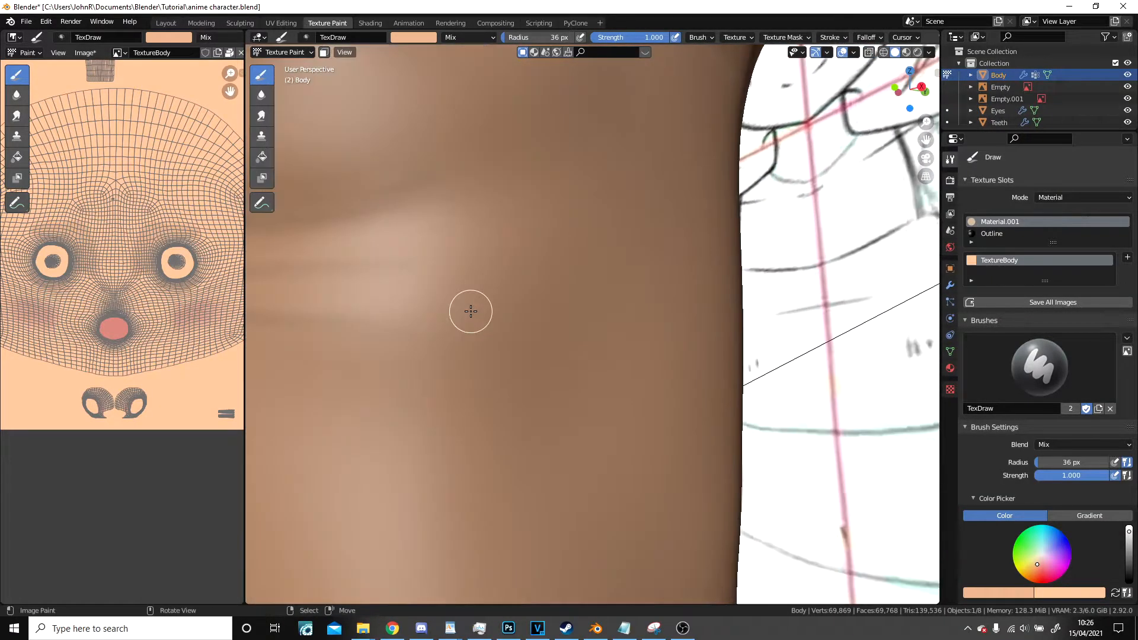
mouse_move(396, 346)
middle_mouse_down("shift")
mouse_move(490, 338)
mouse_move(479, 341)
middle_mouse_up("shift")
left_click_drag(406, 326, 854, 343)
left_click_drag(467, 205, 874, 229)
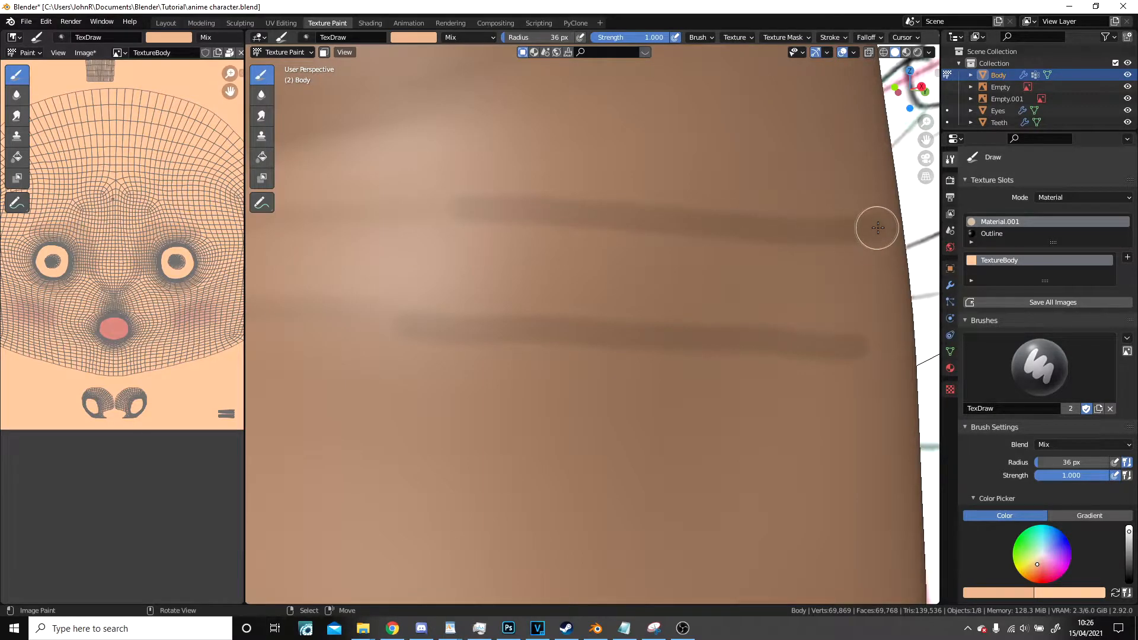
Paint two more rib shading lines higher on the side of the torso, below the armpit, redoing the first attempt.
scroll(667, 329, "down", 5)
mouse_move(667, 329)
middle_mouse_down()
mouse_move(702, 347)
mouse_move(602, 338)
middle_mouse_up()
scroll(586, 316, "up", 5)
left_click_drag(505, 255, 645, 281)
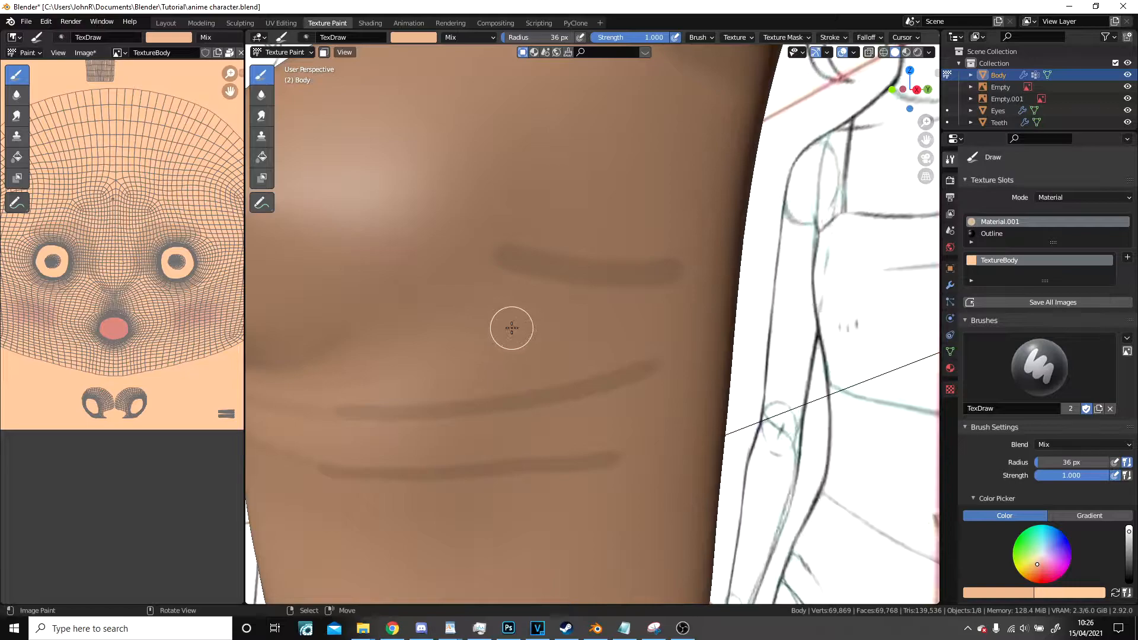
key("ctrl+z")
left_click_drag(468, 315, 630, 300)
left_click_drag(504, 248, 682, 234)
Blend the four rib lines on the side of the torso with the Soften brush at 36 px radius.
scroll(610, 303, "down", 5)
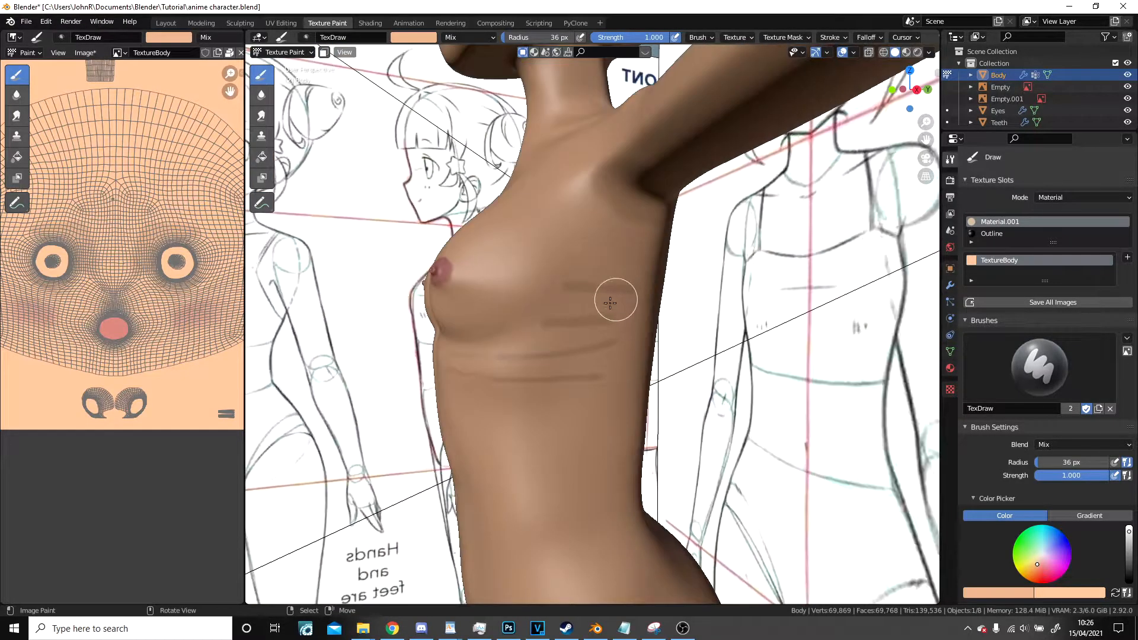
middle_click_drag(610, 303, 622, 303)
left_click(261, 97)
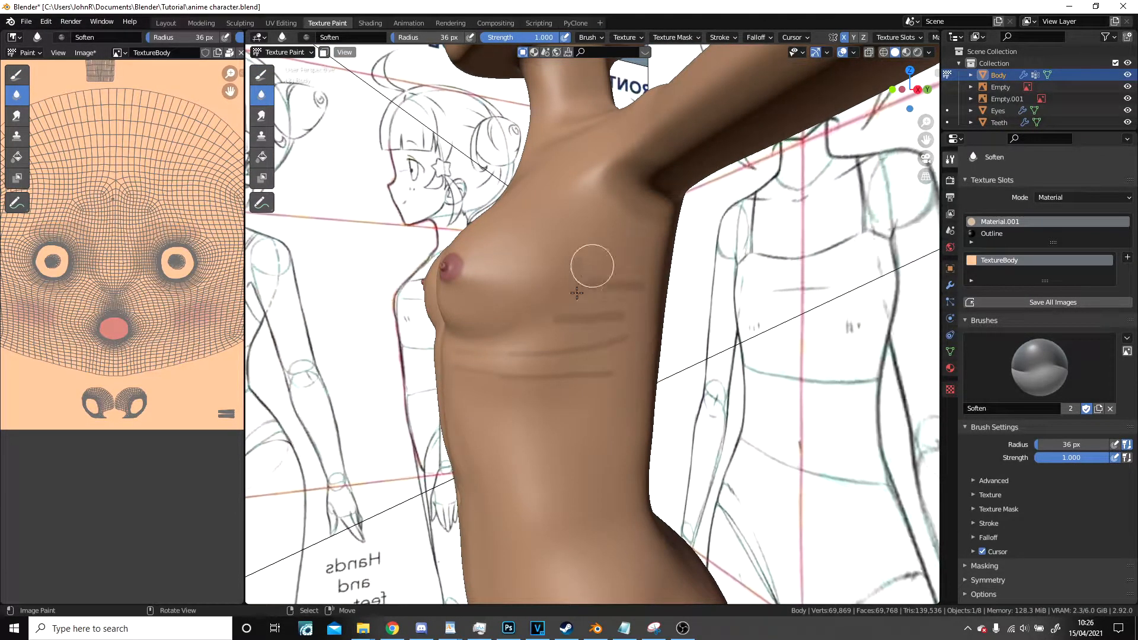
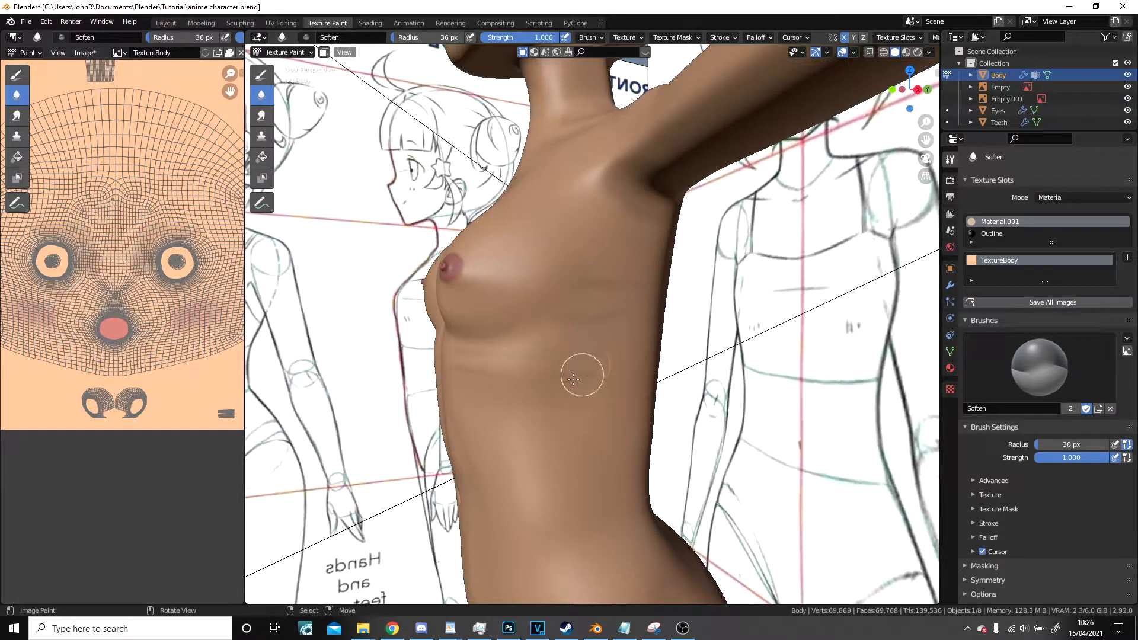
Switch to Object Mode and hide both reference image empties that block the view of the body's back.
scroll(611, 368, "down", 5)
middle_click_drag(611, 368, 664, 308)
scroll(599, 373, "up", 5)
scroll(610, 348, "down", 6)
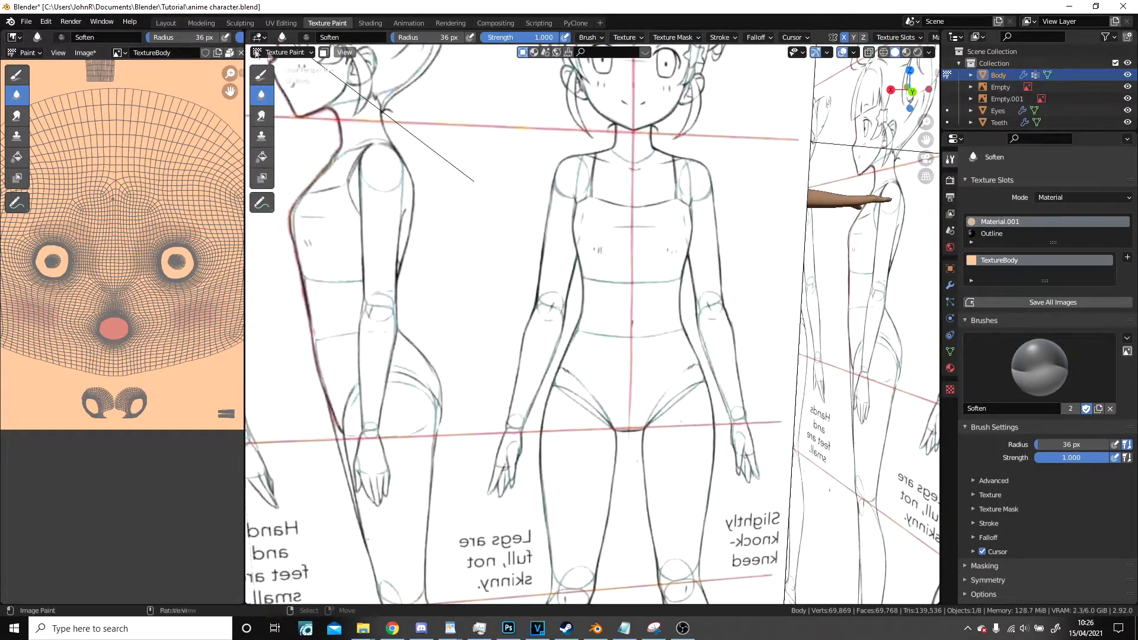
left_click(296, 53)
left_click(286, 66)
scroll(631, 299, "down", 4)
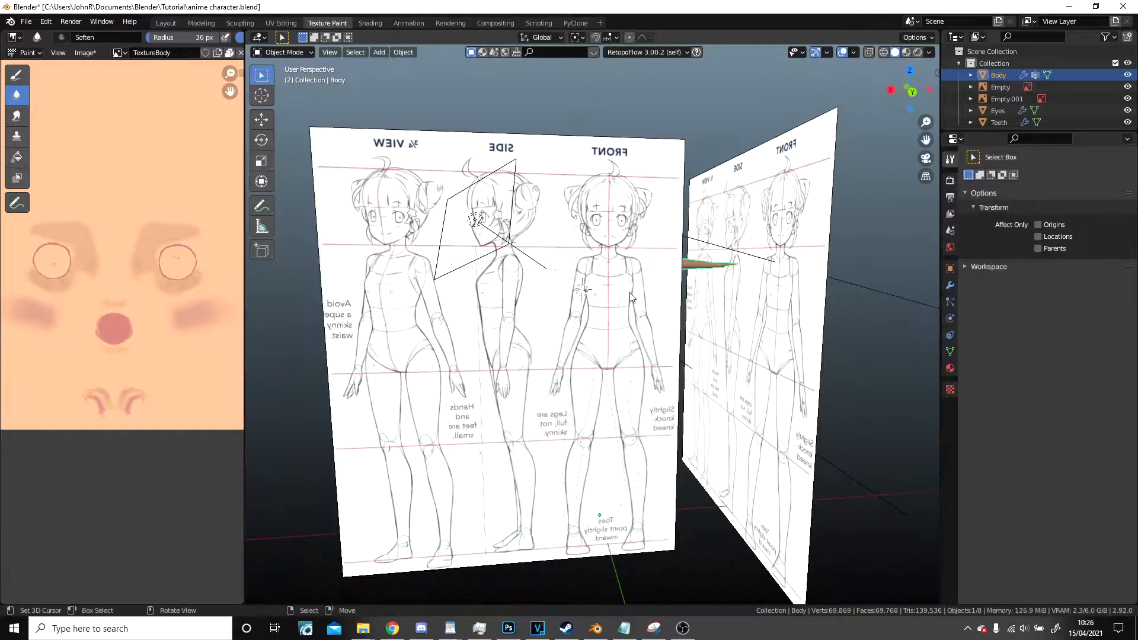
right_click(423, 243)
key("h")
right_click(752, 213)
key("h")
scroll(664, 316, "up", 6)
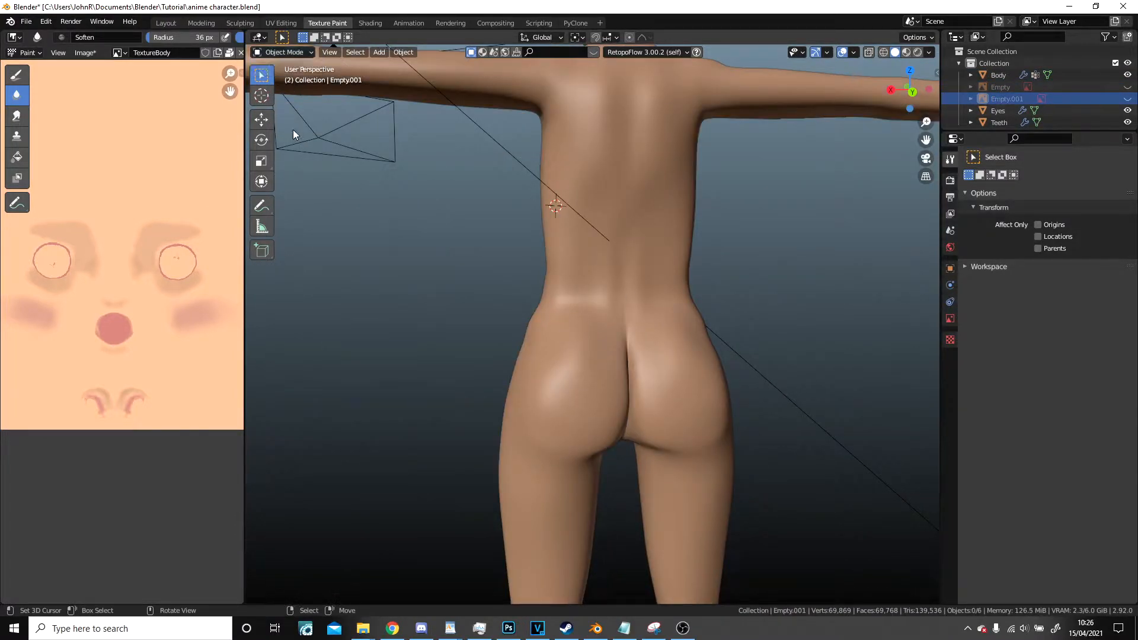
Select the body mesh and return it to Texture Paint mode.
right_click(565, 133)
left_click(304, 52)
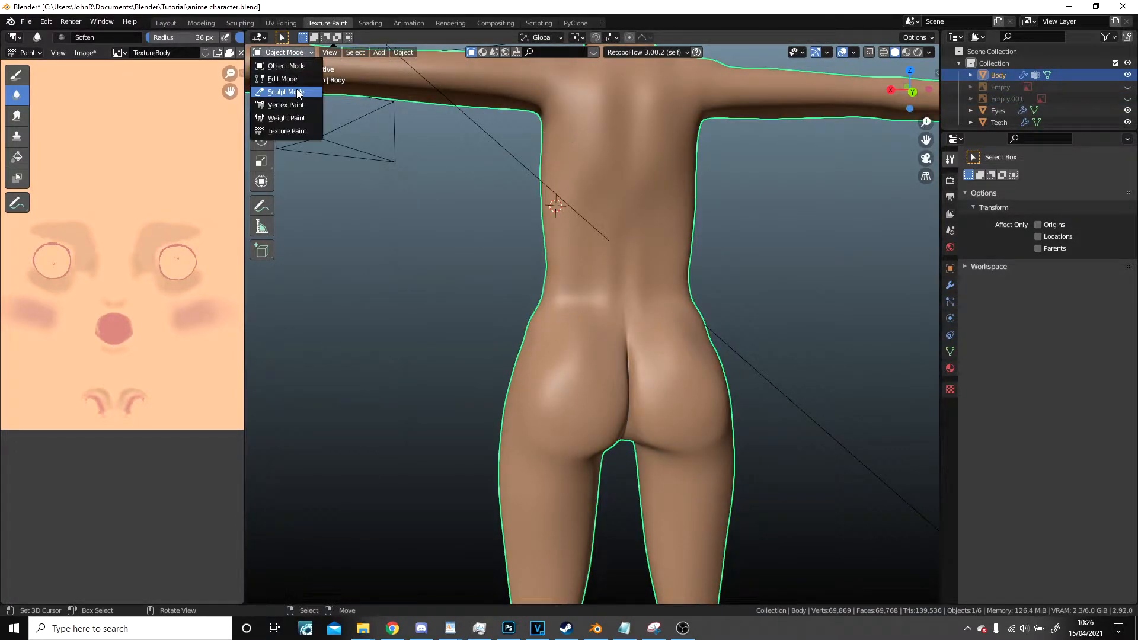
left_click(287, 131)
Paint shading along the central crease at the back of the pelvis with the Draw brush at 36 px radius.
scroll(610, 296, "up", 5)
scroll(610, 295, "up", 2)
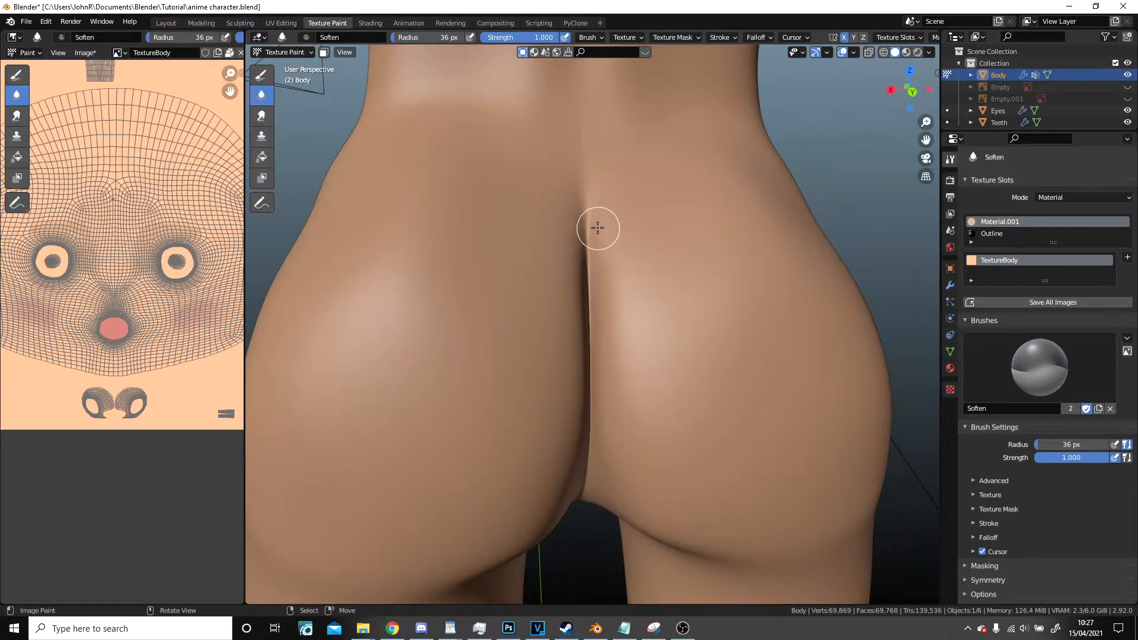
middle_click_drag(592, 279, 582, 236)
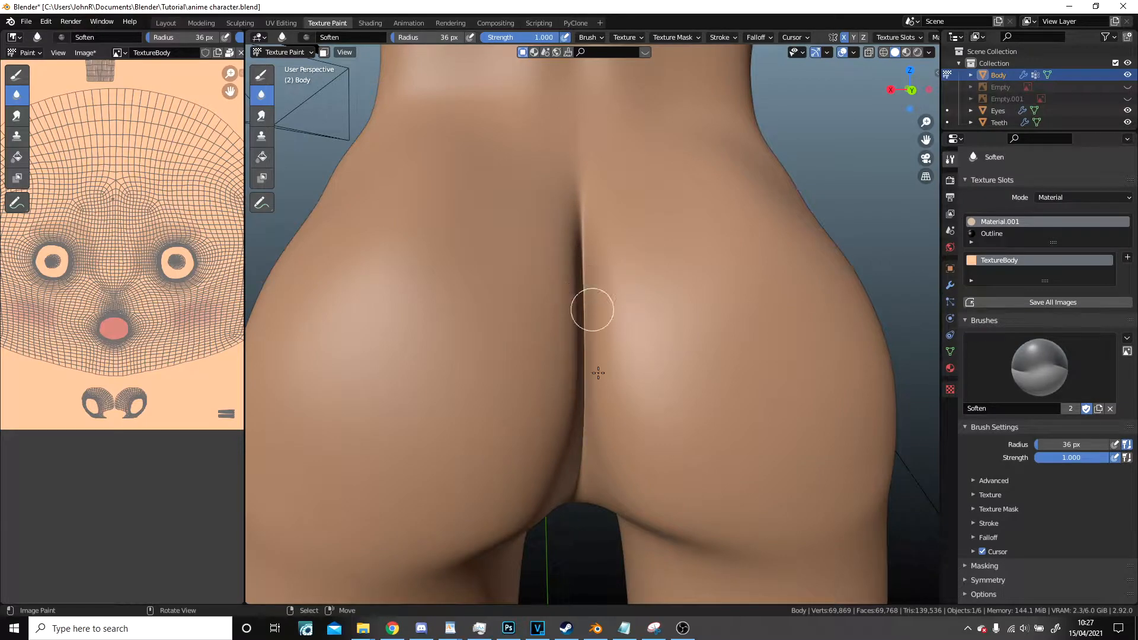
left_click(261, 75)
left_click_drag(586, 206, 577, 329)
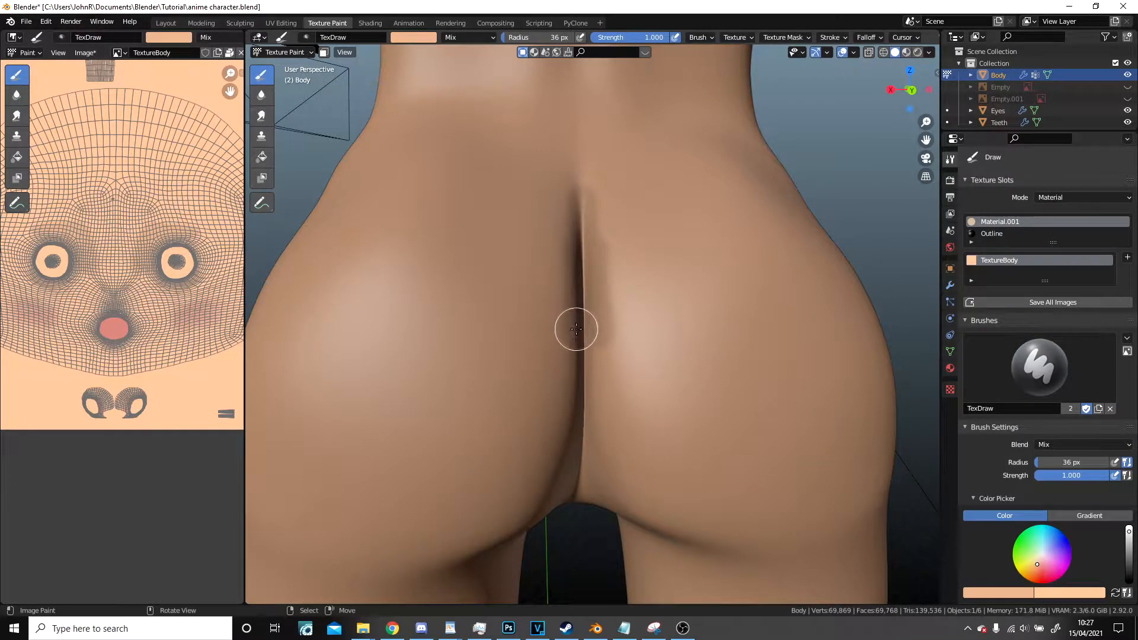
middle_click_drag(575, 273, 573, 239)
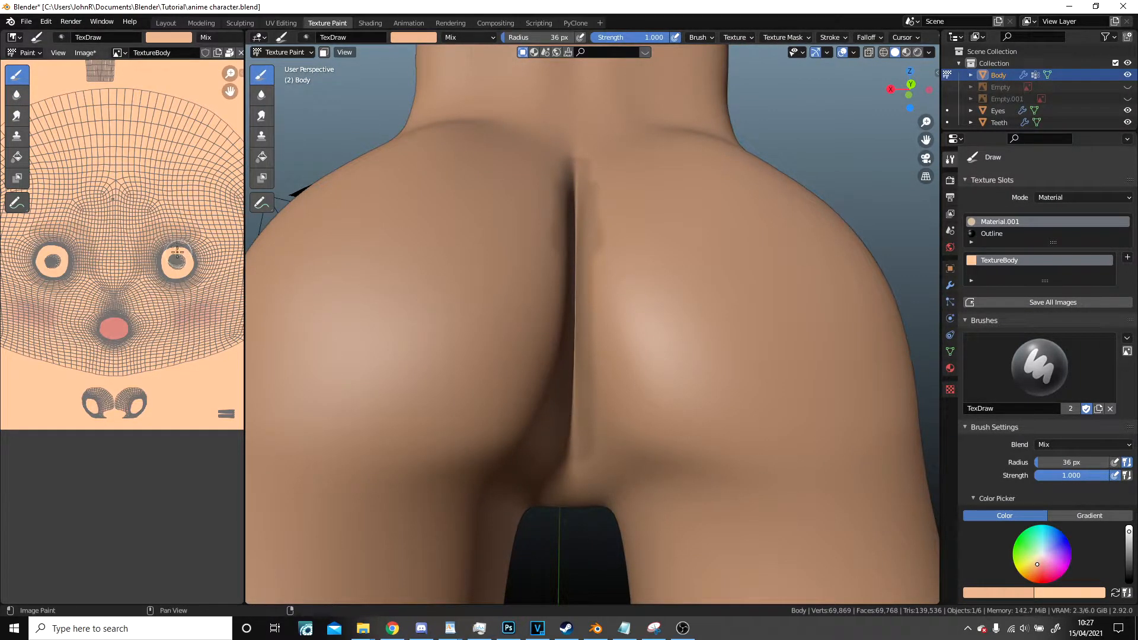
Soften the edges of the painted crease shading directly on the TextureBody image in the 2D image editor.
scroll(124, 131, "down", 4)
middle_click_drag(123, 131, 2, 277)
scroll(261, 295, "up", 3)
scroll(136, 325, "up", 5)
middle_click_drag(30, 326, 157, 287)
scroll(149, 279, "up", 6)
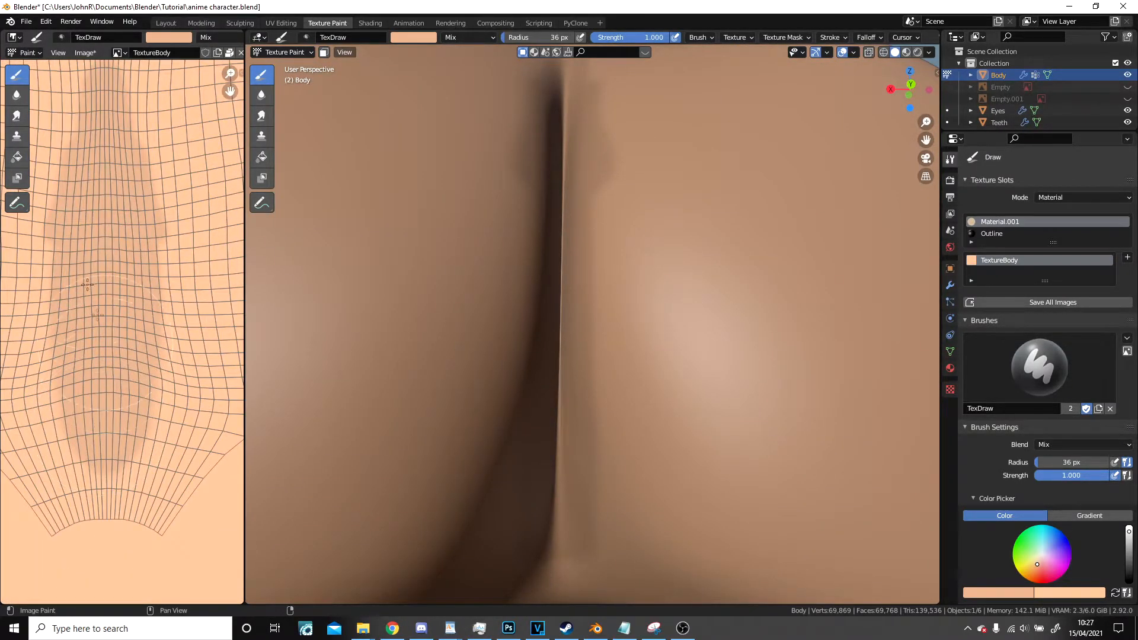
left_click(17, 95)
scroll(142, 334, "down", 1)
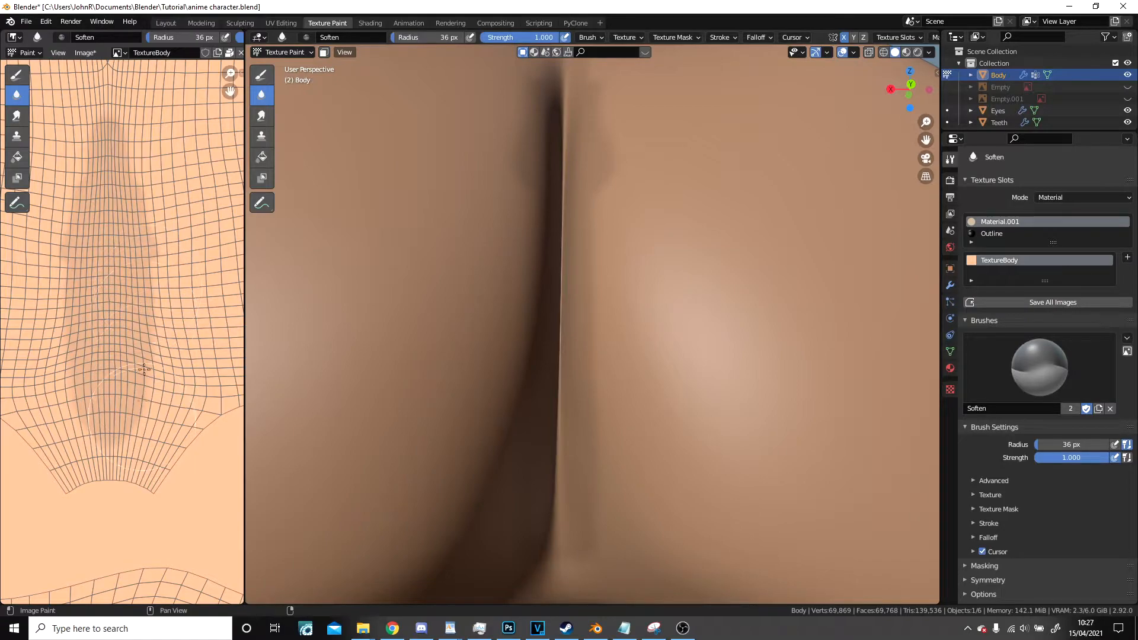
left_click_drag(65, 294, 96, 392)
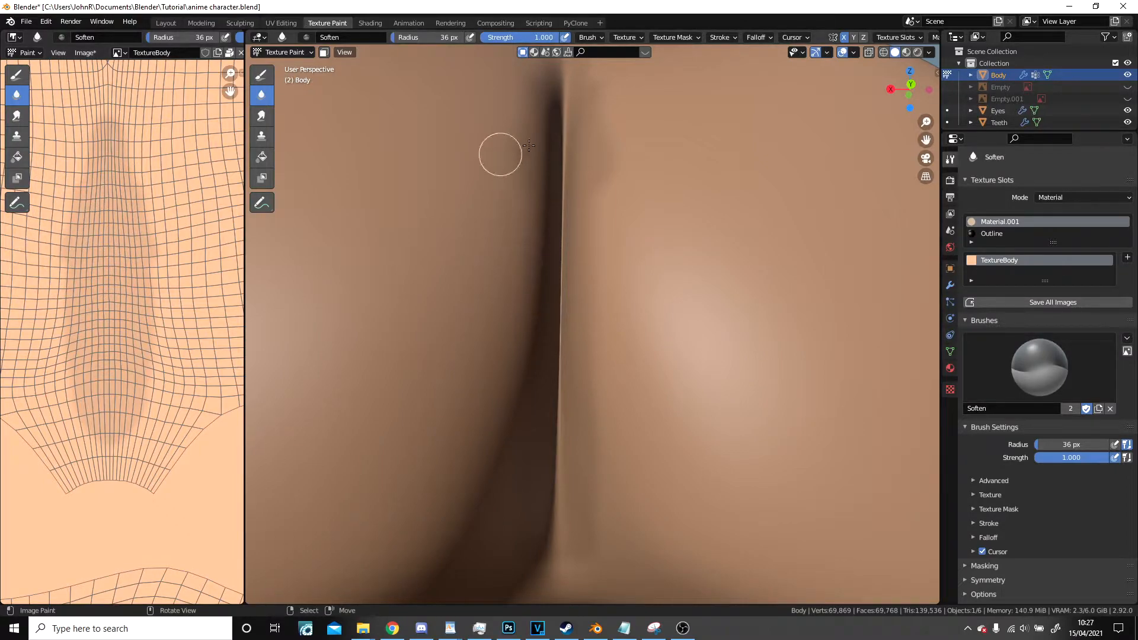
Increase the Soften brush radius to 53 px and blend the crease shading on the 3D model.
scroll(368, 129, "down", 2)
key("f")
left_click(658, 196)
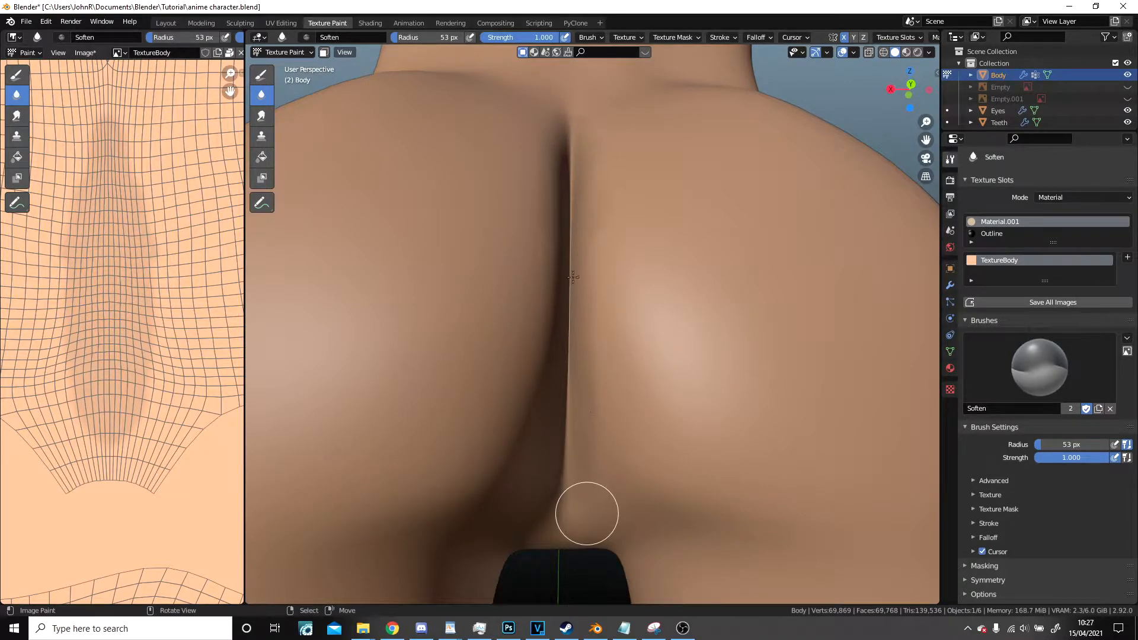
Examine the whole body from the front, then the painted shading on the torso and face.
scroll(598, 317, "down", 11)
middle_click_drag(410, 336, 715, 422)
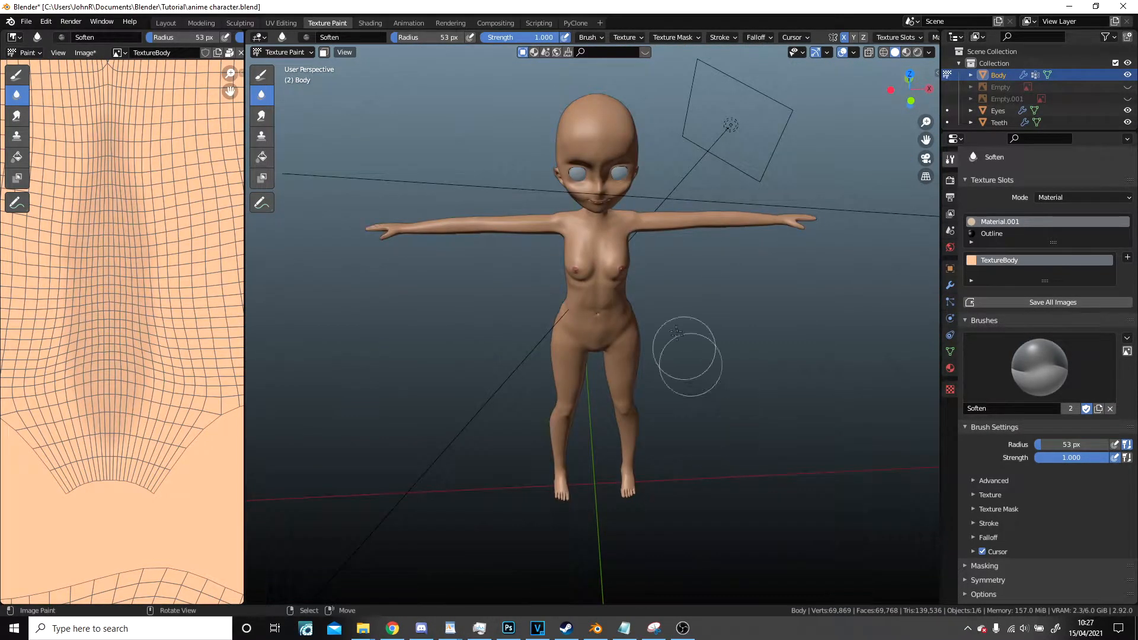
middle_click_drag(677, 333, 653, 262)
scroll(641, 323, "up", 6)
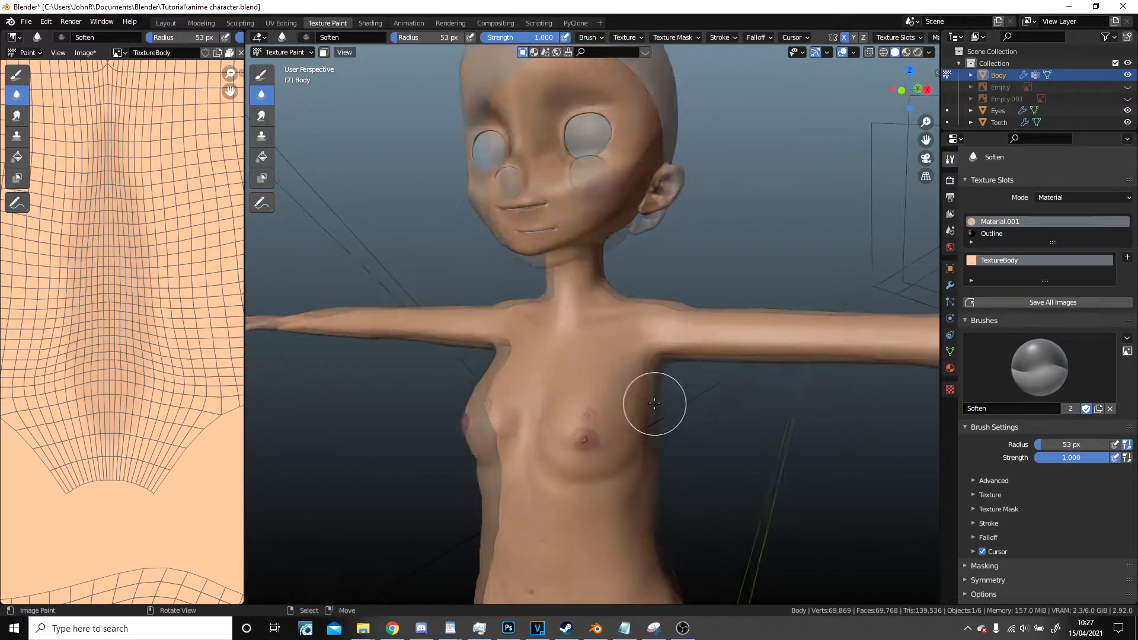
scroll(655, 404, "up", 4)
middle_click_drag(651, 407, 617, 351)
scroll(657, 338, "up", 2)
scroll(657, 338, "down", 5)
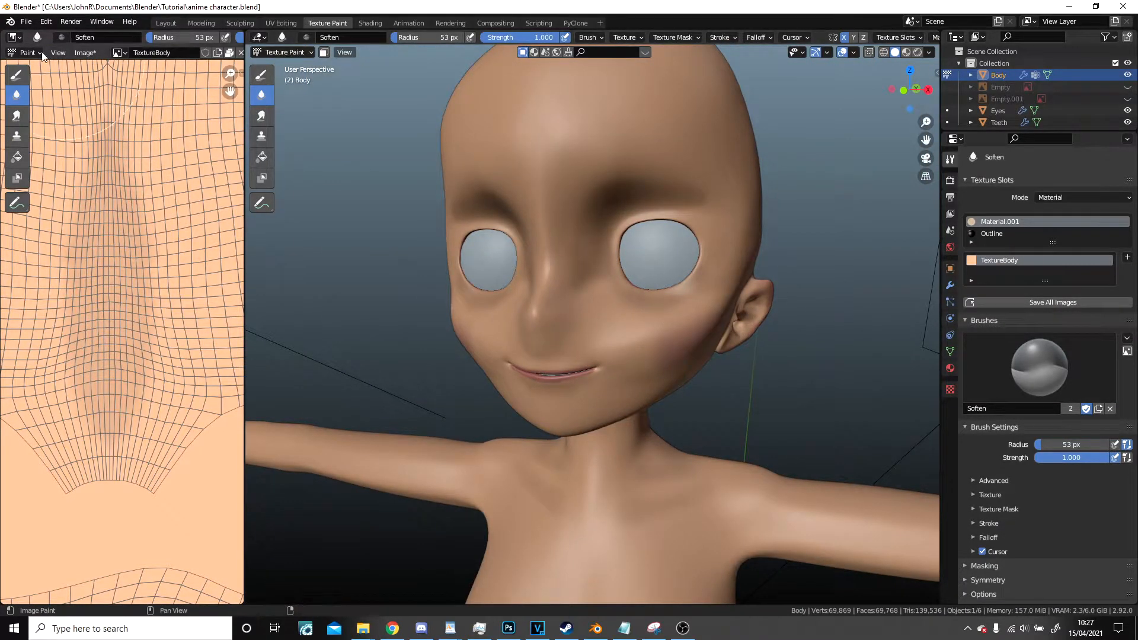
Save the painted TextureBody image.
left_click(95, 52)
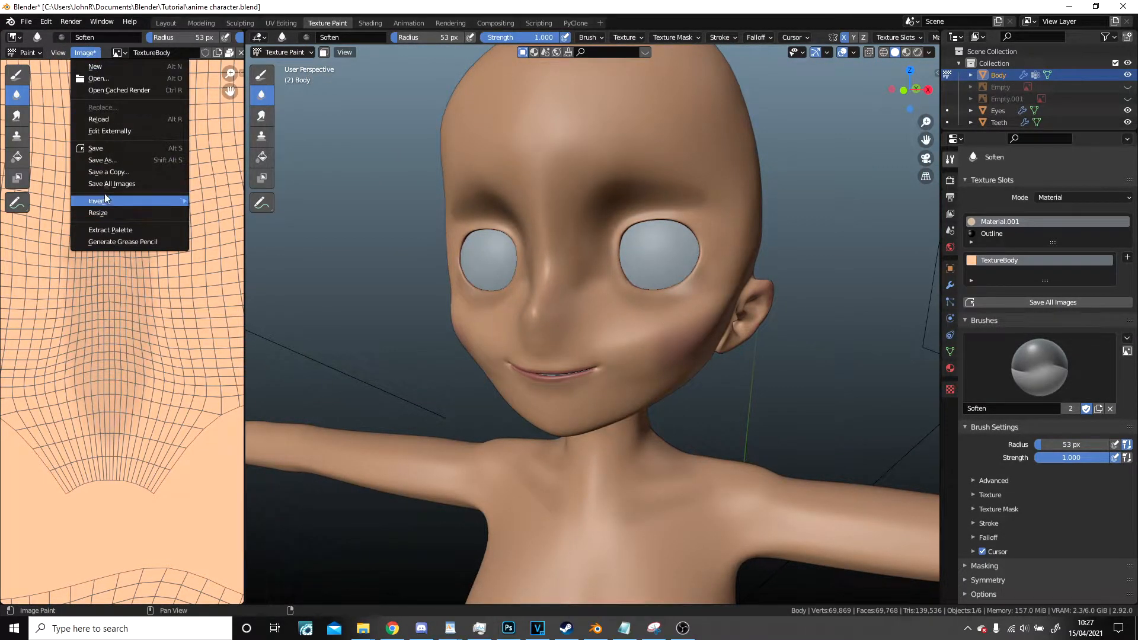
left_click(105, 148)
Show the character through the camera with rendered shading in the Layout workspace.
left_click(160, 23)
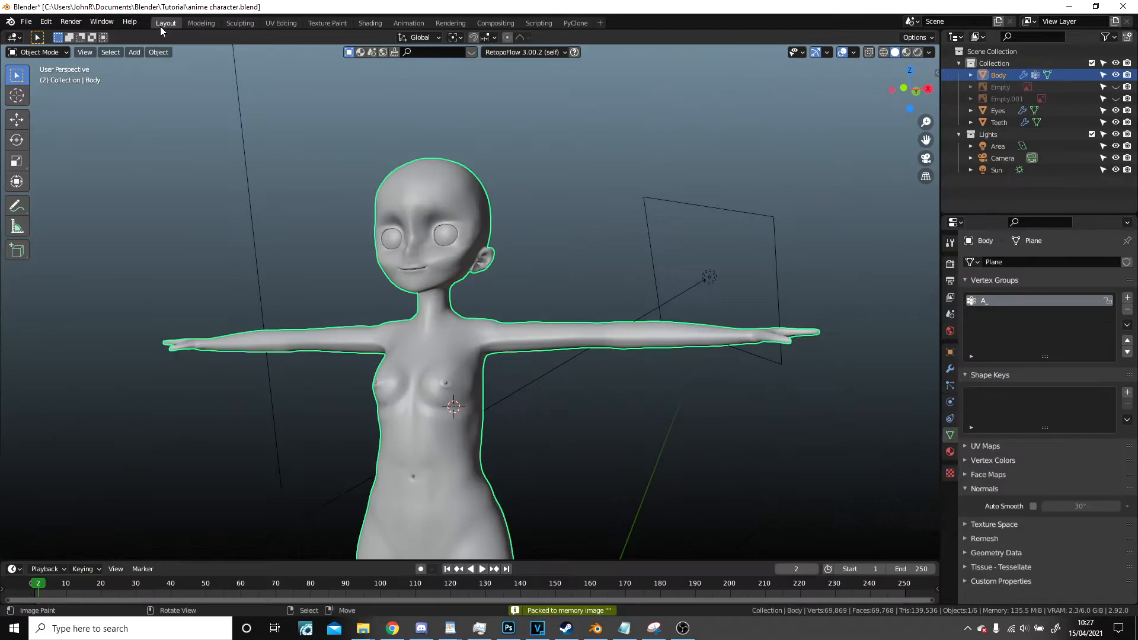
scroll(449, 208, "up", 4)
scroll(449, 209, "down", 4)
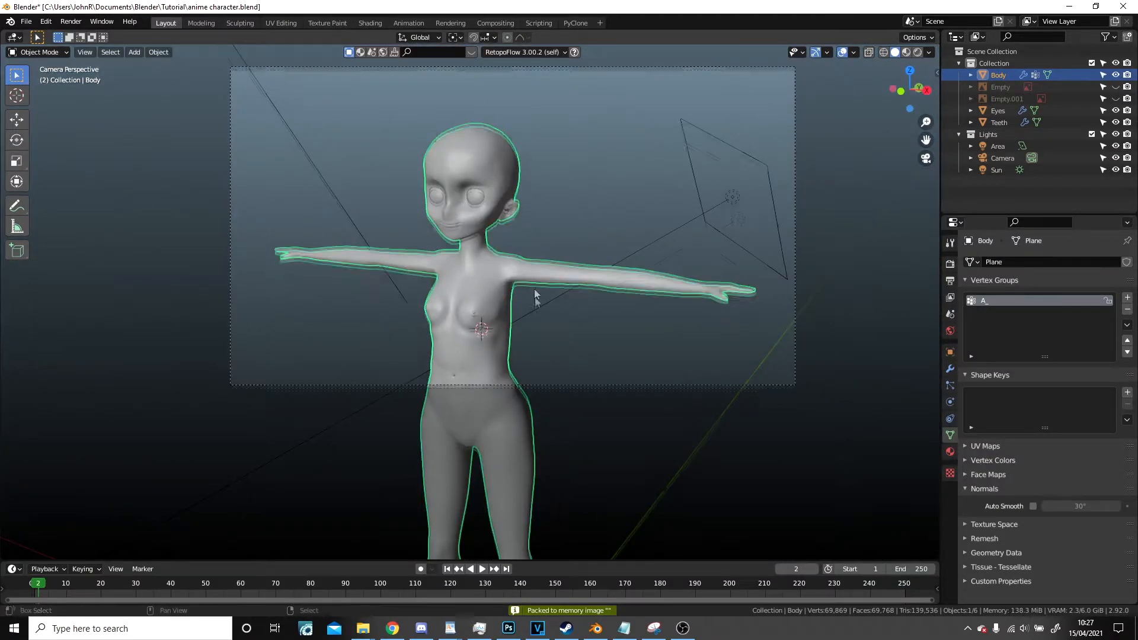
left_click(917, 52)
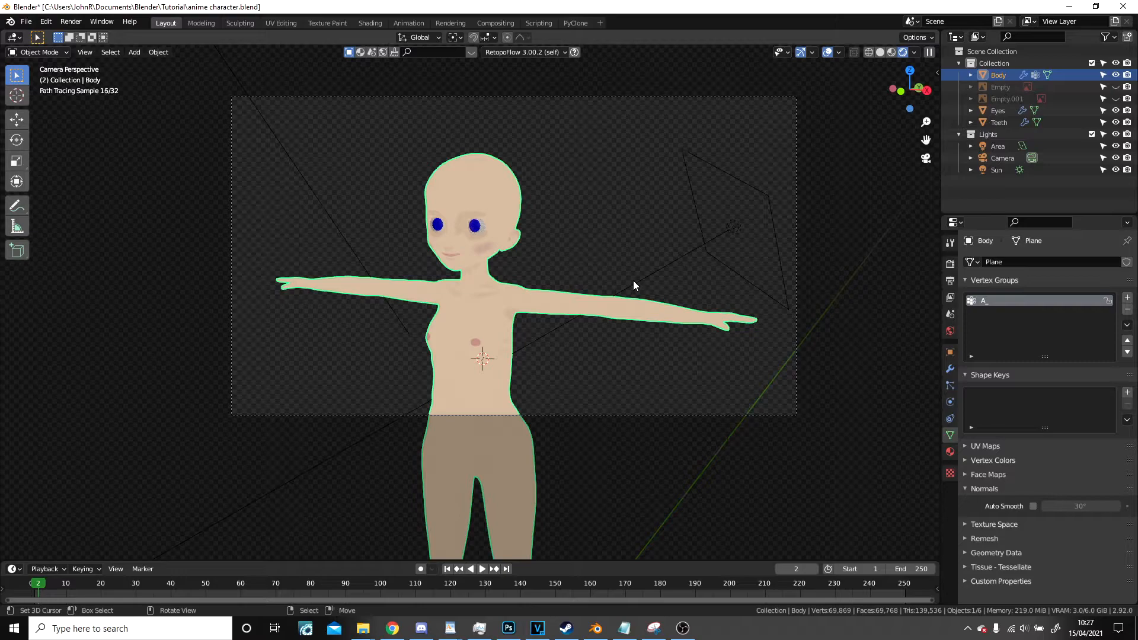
Deselect the body and hide the Sun light in the viewport.
left_click(634, 280)
scroll(553, 261, "up", 1)
scroll(587, 245, "down", 5)
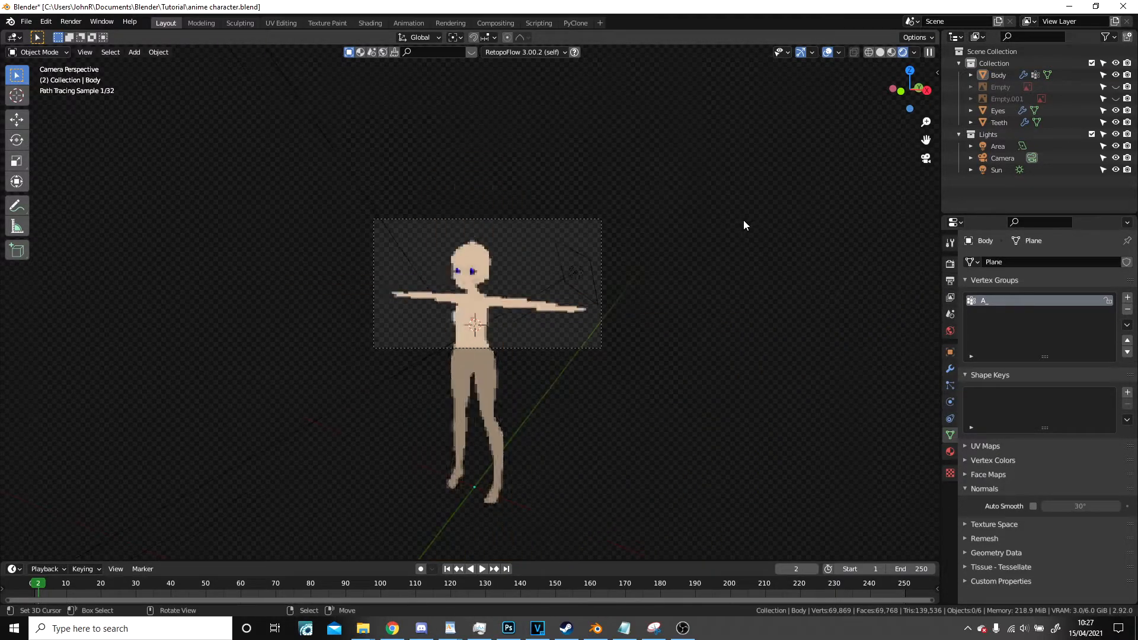
left_click(1115, 170)
Select the body and turn on viewport display for its Solidify modifier, including in edit mode.
scroll(591, 249, "up", 8)
left_click(546, 283)
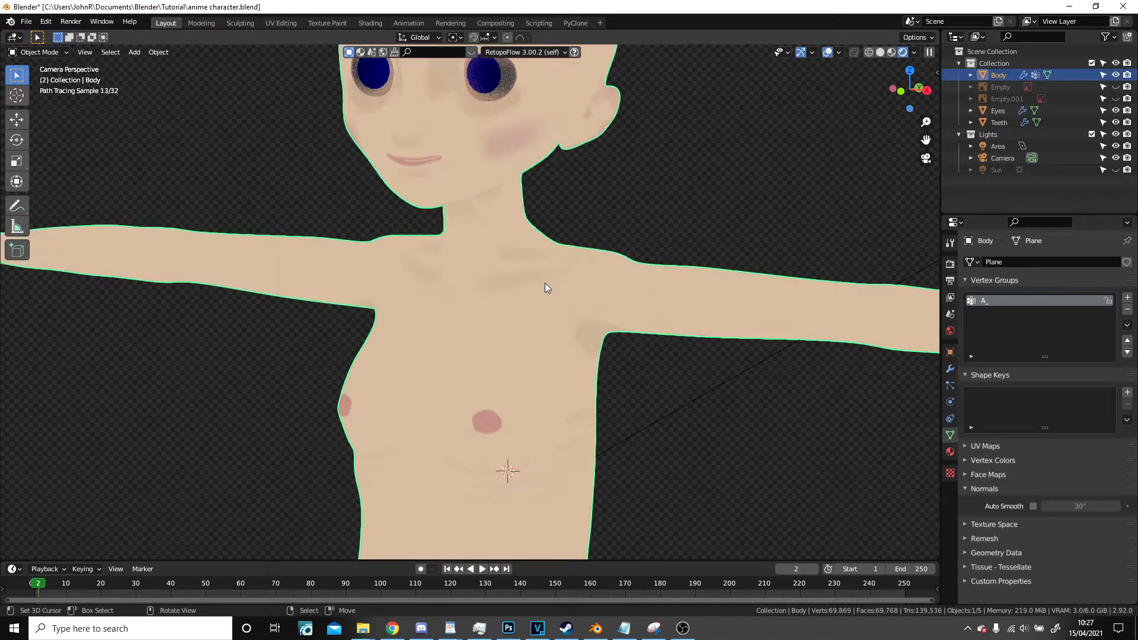
left_click(951, 368)
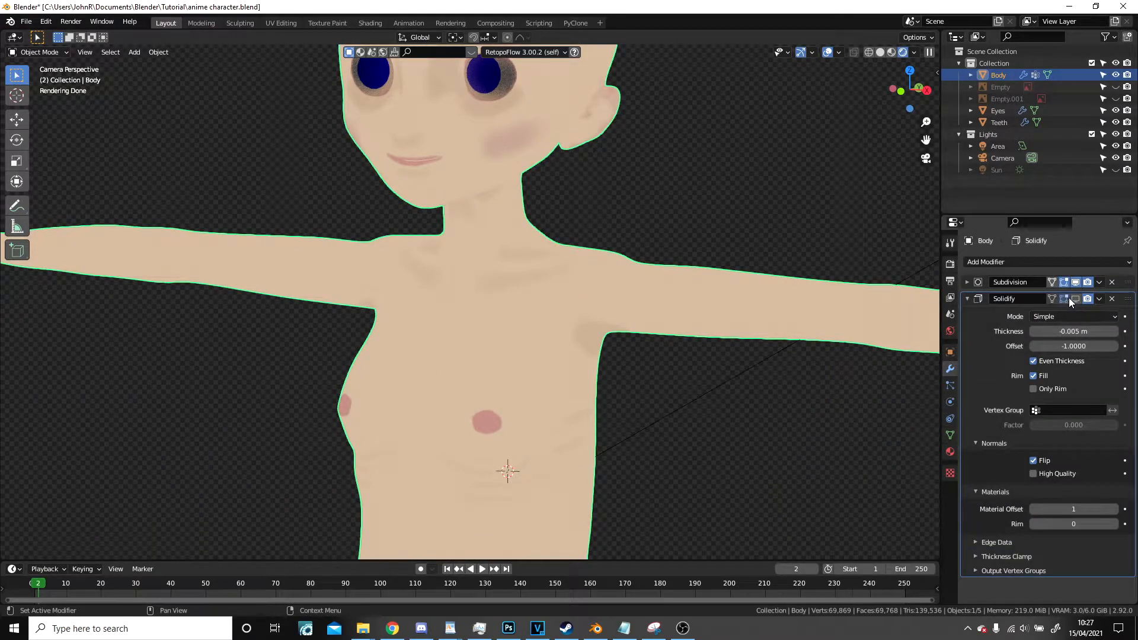
scroll(573, 248, "down", 6)
left_click(573, 248)
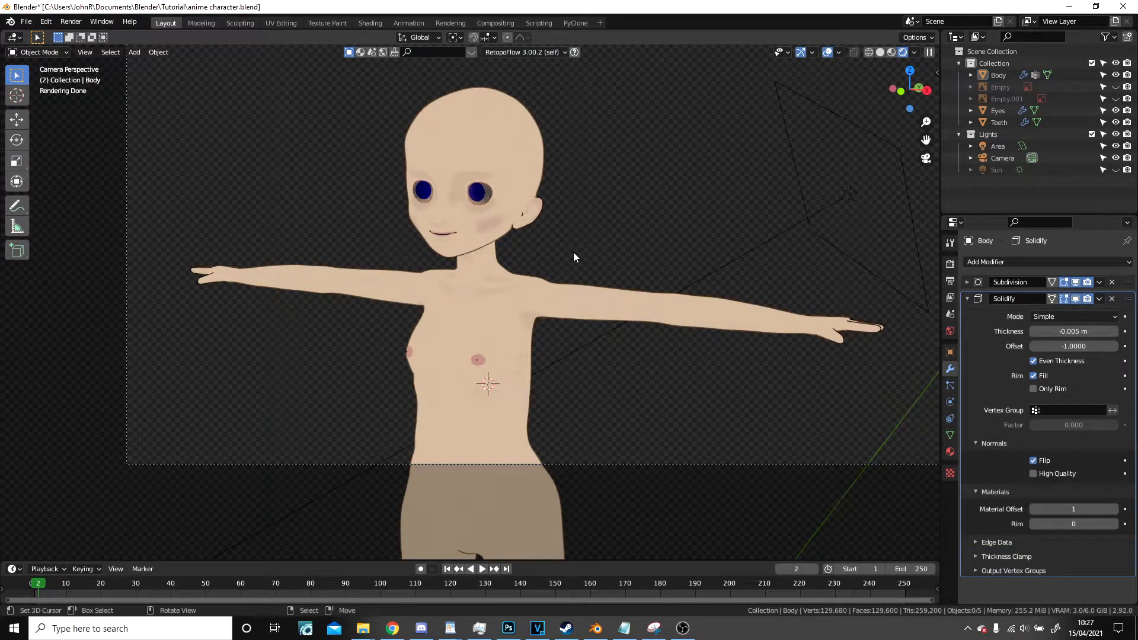
Move the camera in close to the head and examine the outline from three-quarter and front views.
key("shift+grave")
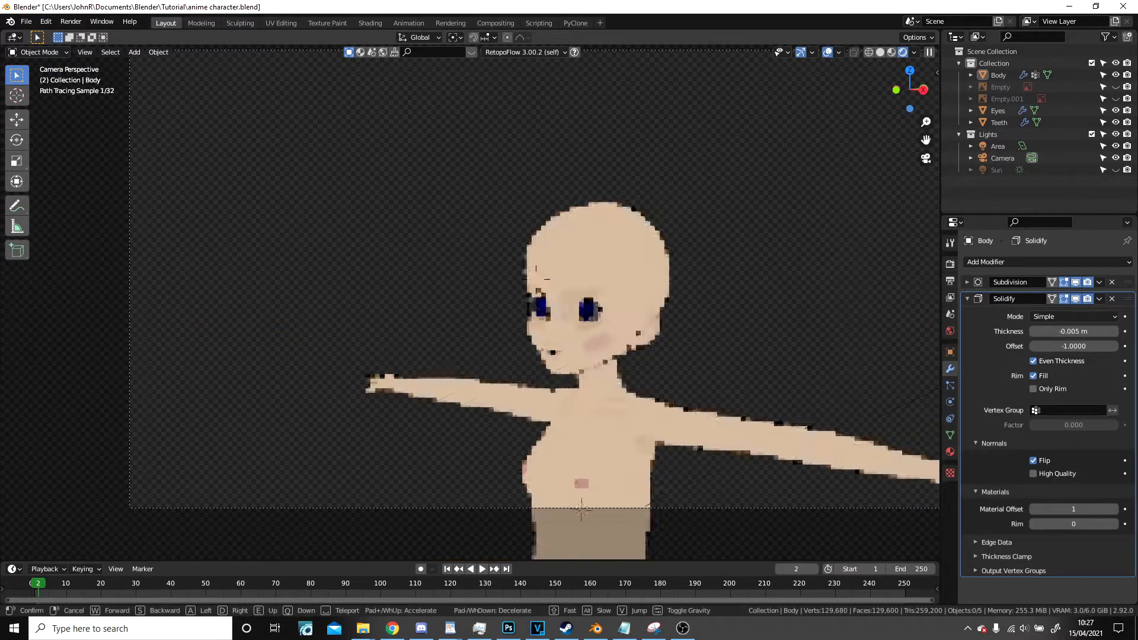
key("a")
key("w")
key("d")
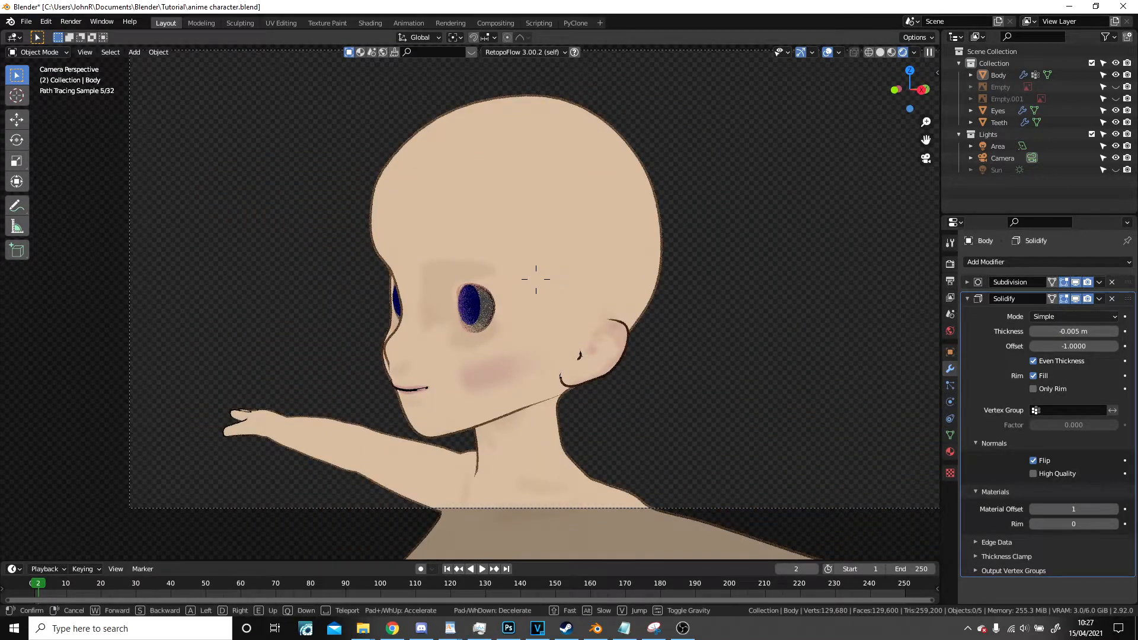
key("a")
key("w")
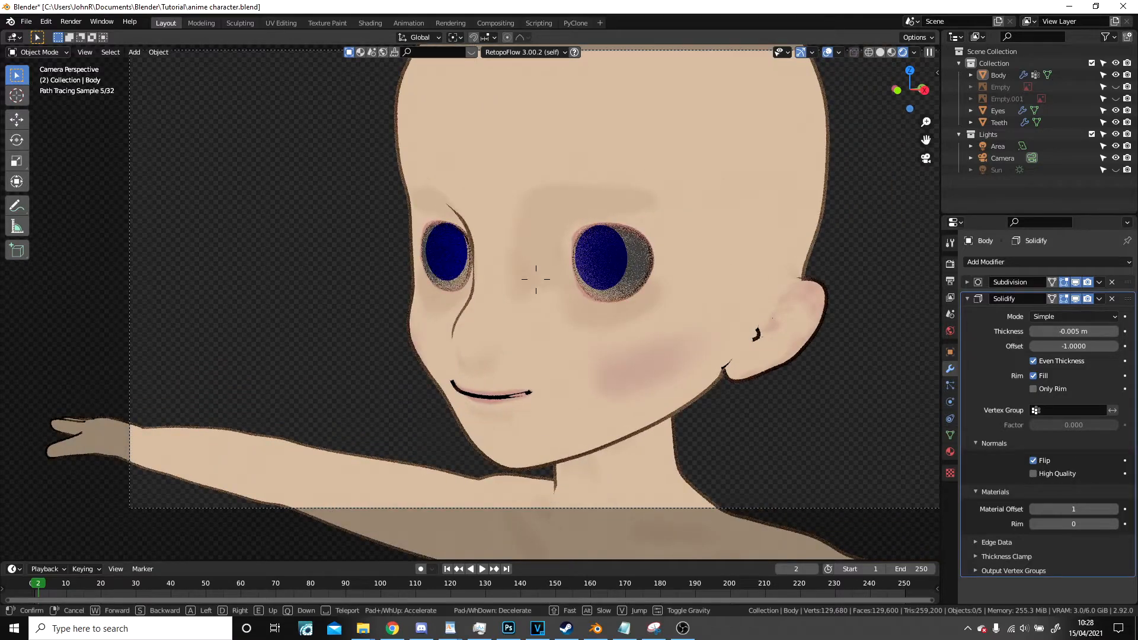
left_click(536, 279)
key("shift+grave")
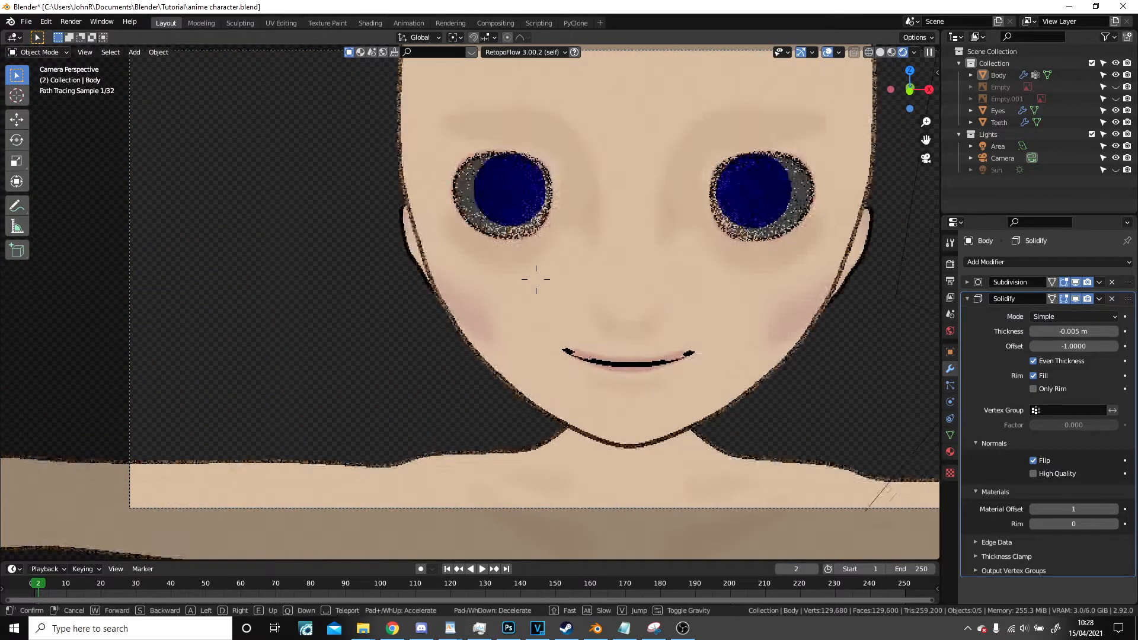
left_click(471, 301)
Reposition the camera to frame a side profile of the head and neck, and select the body.
scroll(471, 301, "down", 2)
key("shift+grave")
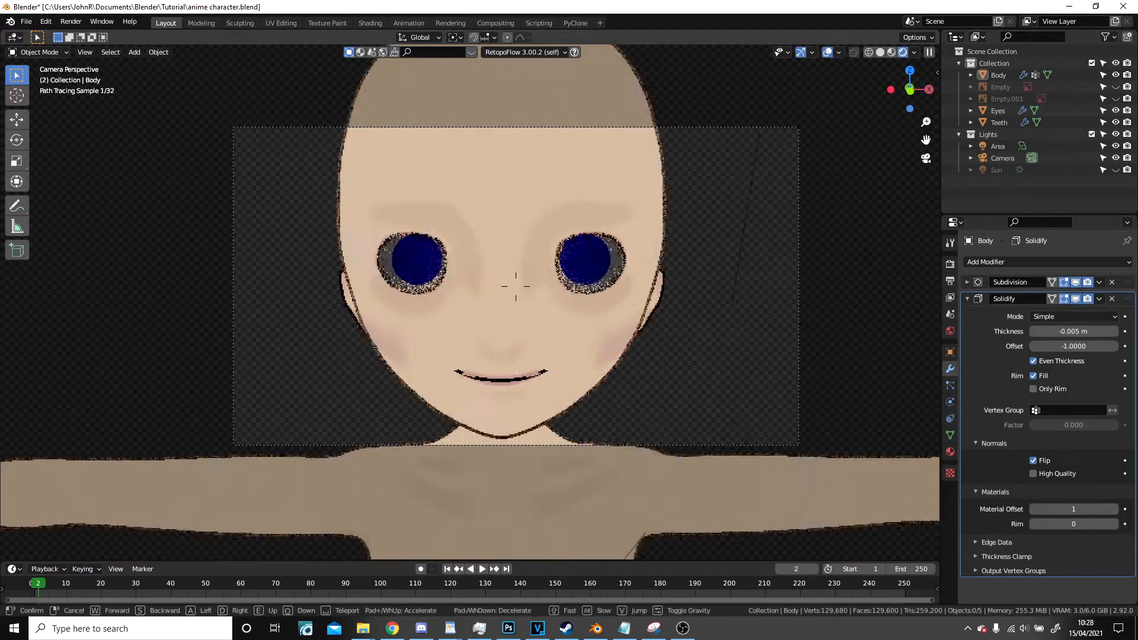
key("a")
key("a")
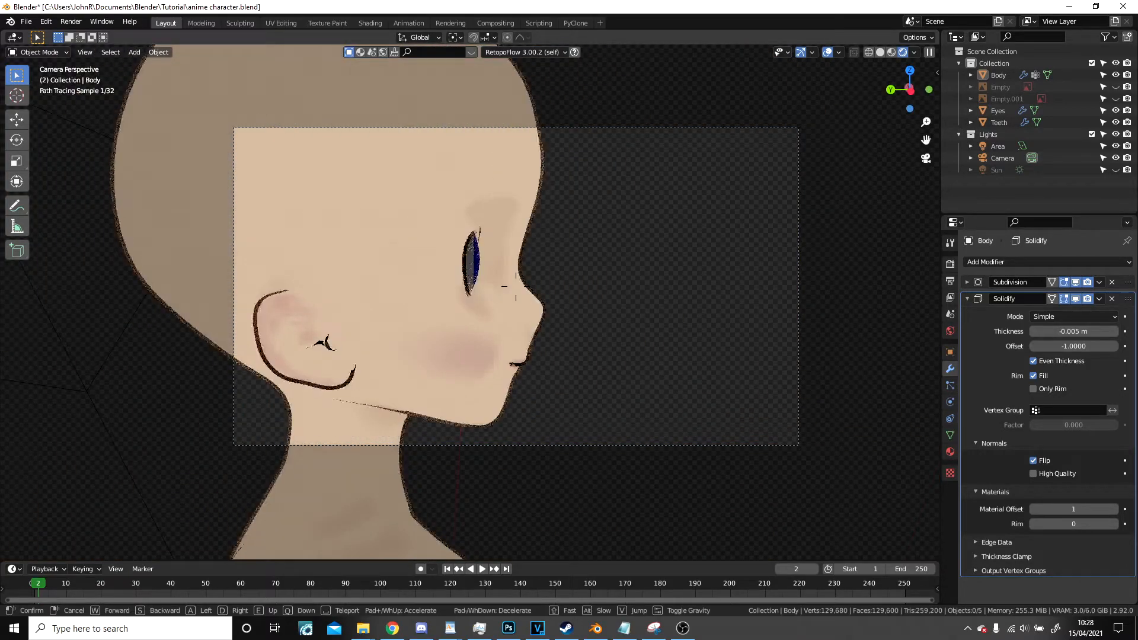
key("s")
left_click(471, 303)
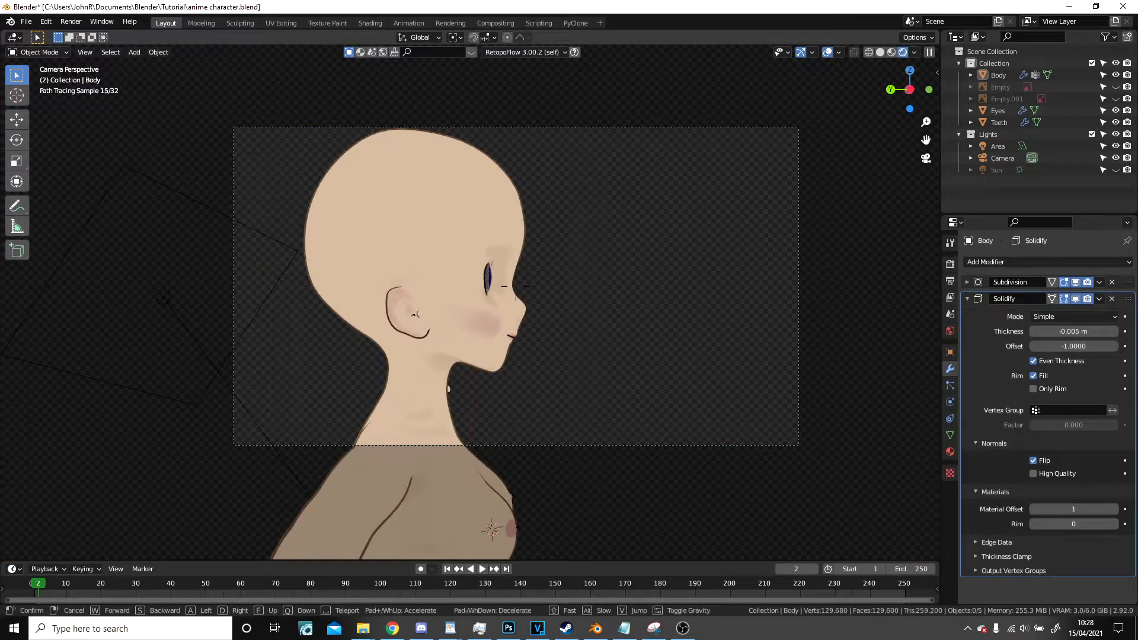
scroll(470, 303, "up", 2)
left_click(474, 324)
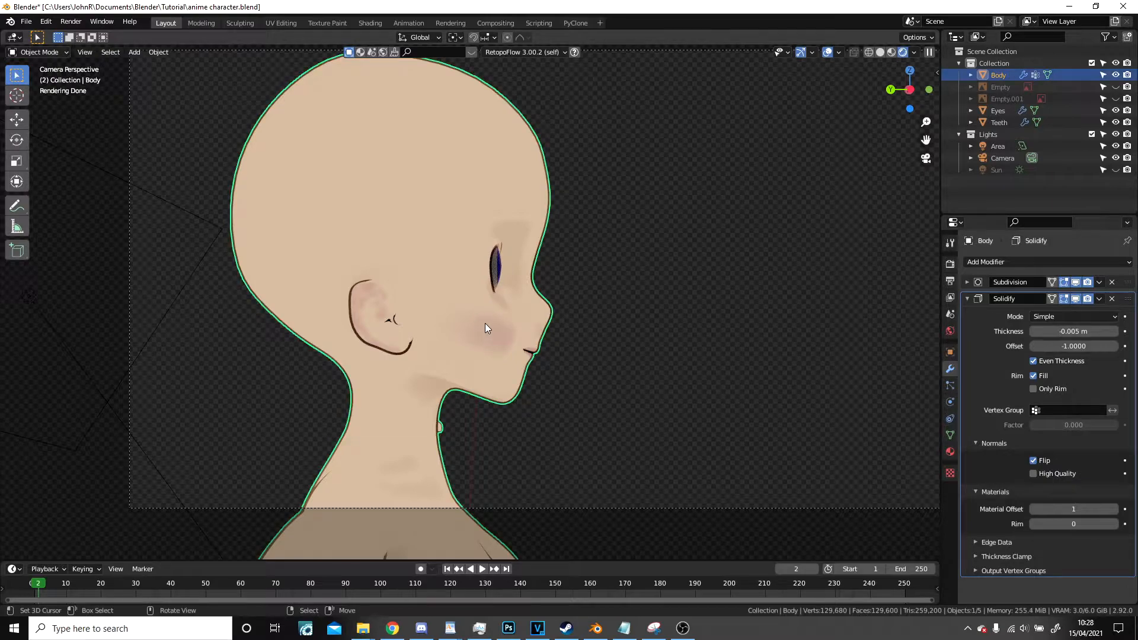
Try Solidify thicknesses of -0.085 m and -0.015 m on the body, and return to -0.005 m.
key("Return")
left_click(1036, 346)
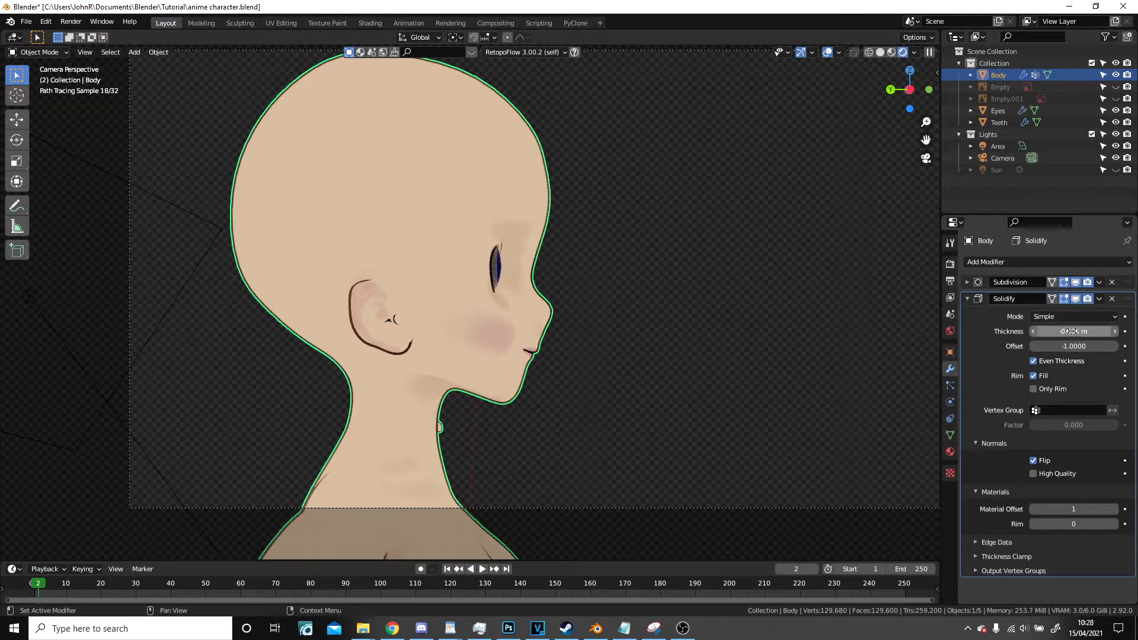
left_click_drag(1074, 331, 1049, 331)
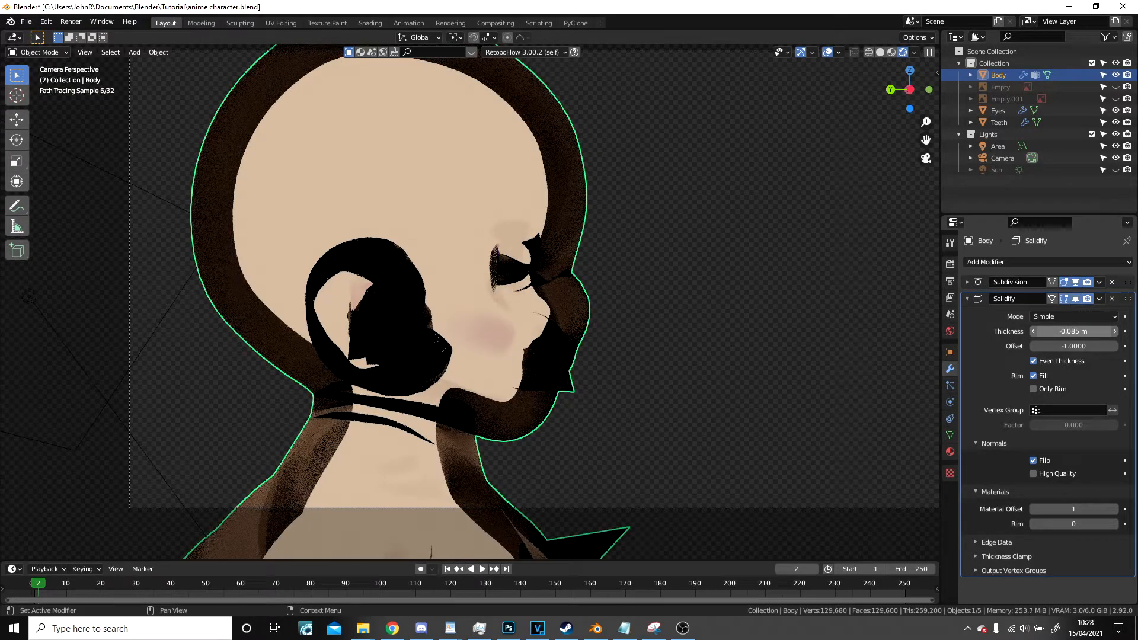
left_click_drag(1074, 332, 1103, 331)
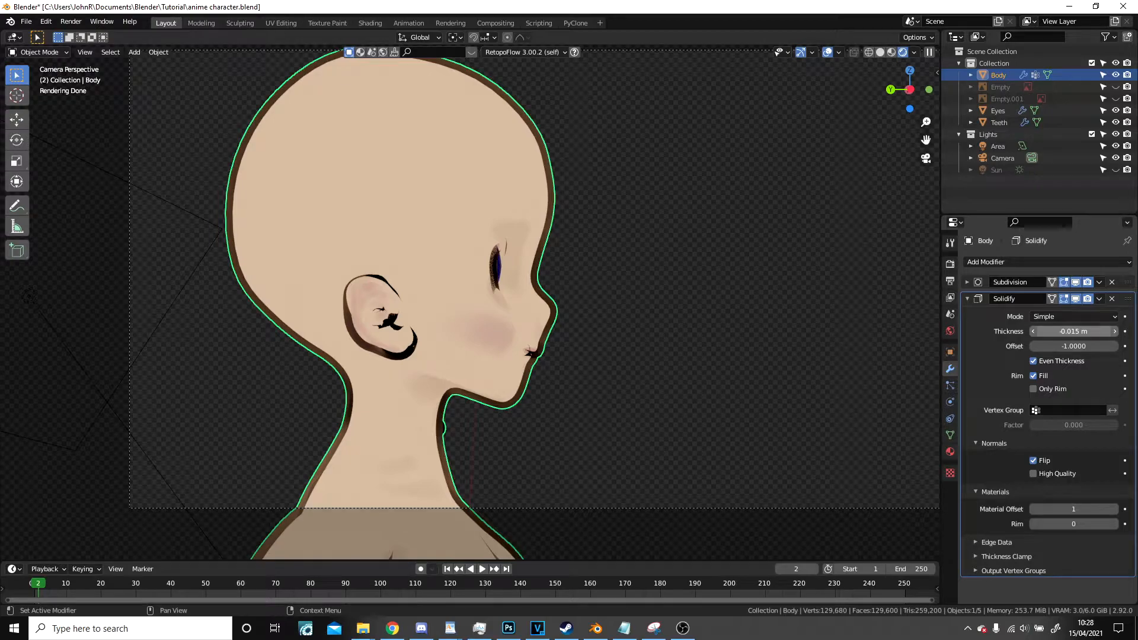
left_click_drag(1103, 331, 1109, 331)
left_click(721, 326)
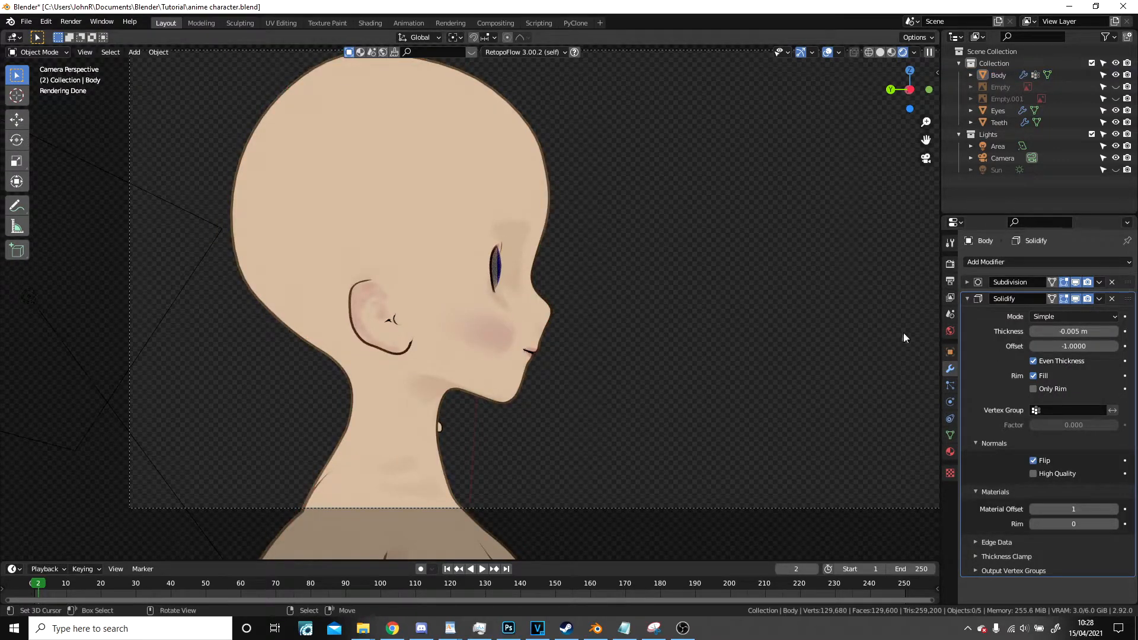
Set the body's Solidify thickness to -0.008 m and refine it to -0.007 m.
left_click(1074, 330)
left_click(1054, 329)
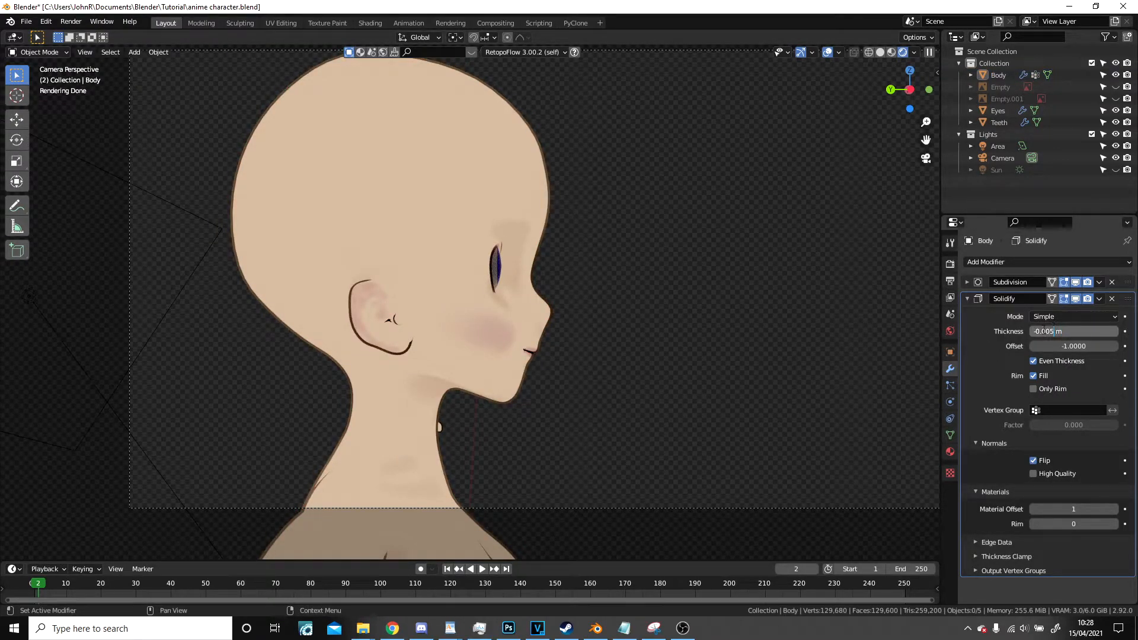
key("Return")
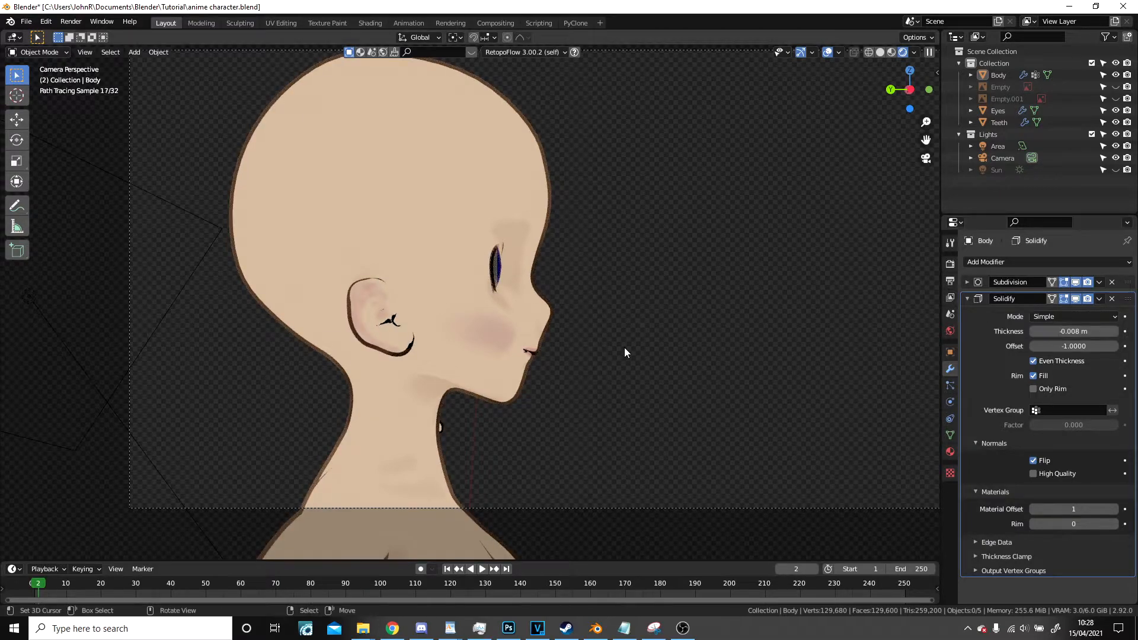
left_click(1045, 329)
left_click(1057, 330)
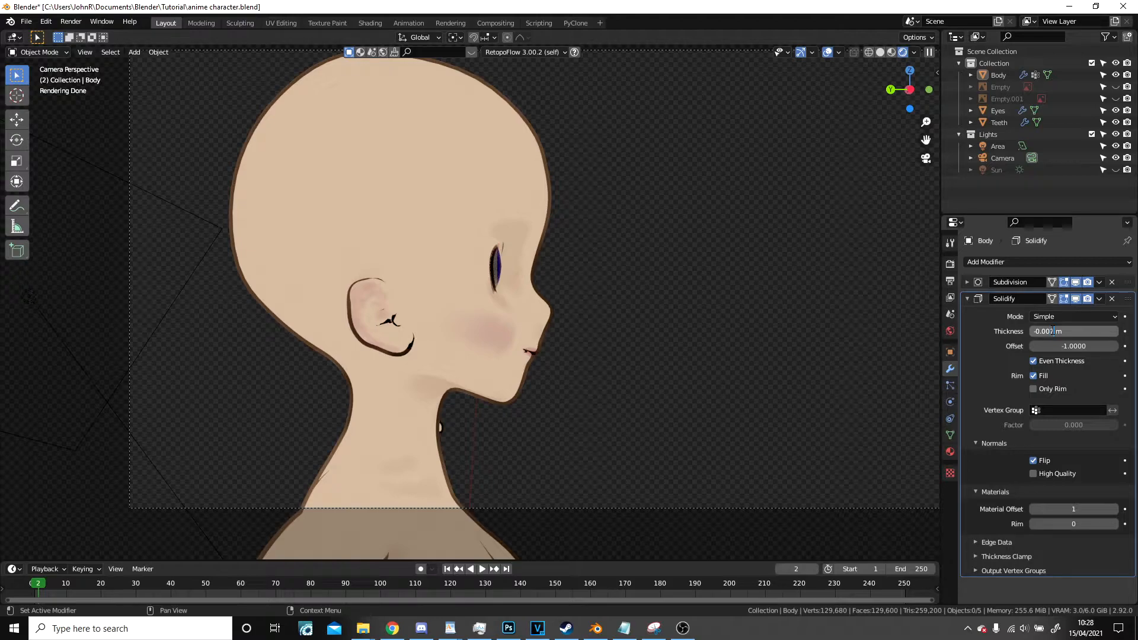
key("Return")
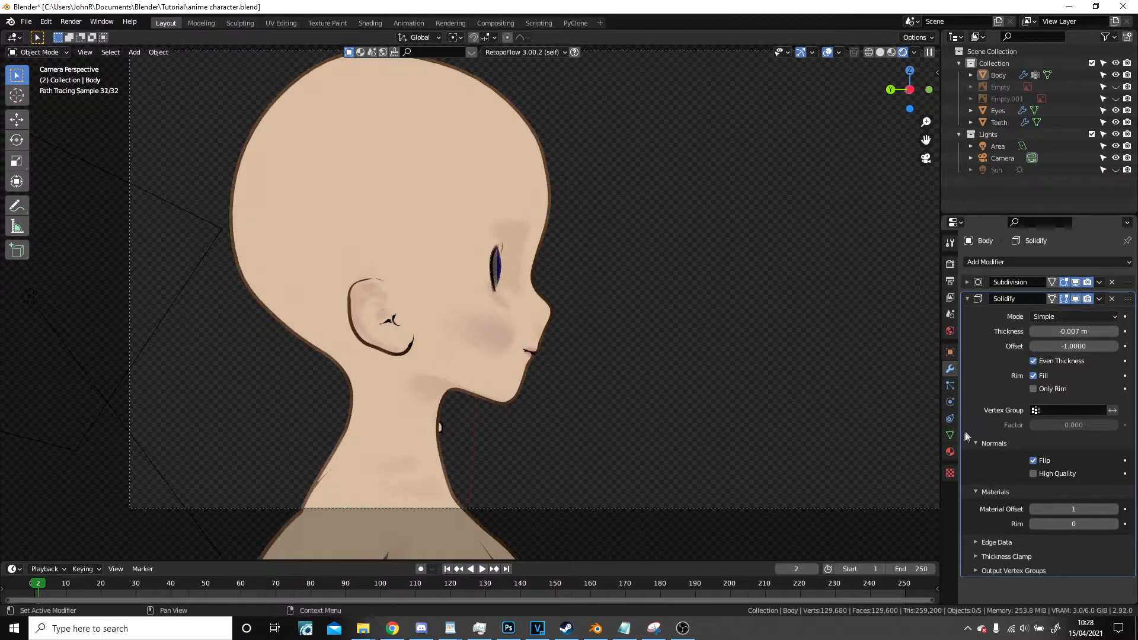
Switch to the Shading workspace and show the node tree of the body's Outline material.
left_click(370, 22)
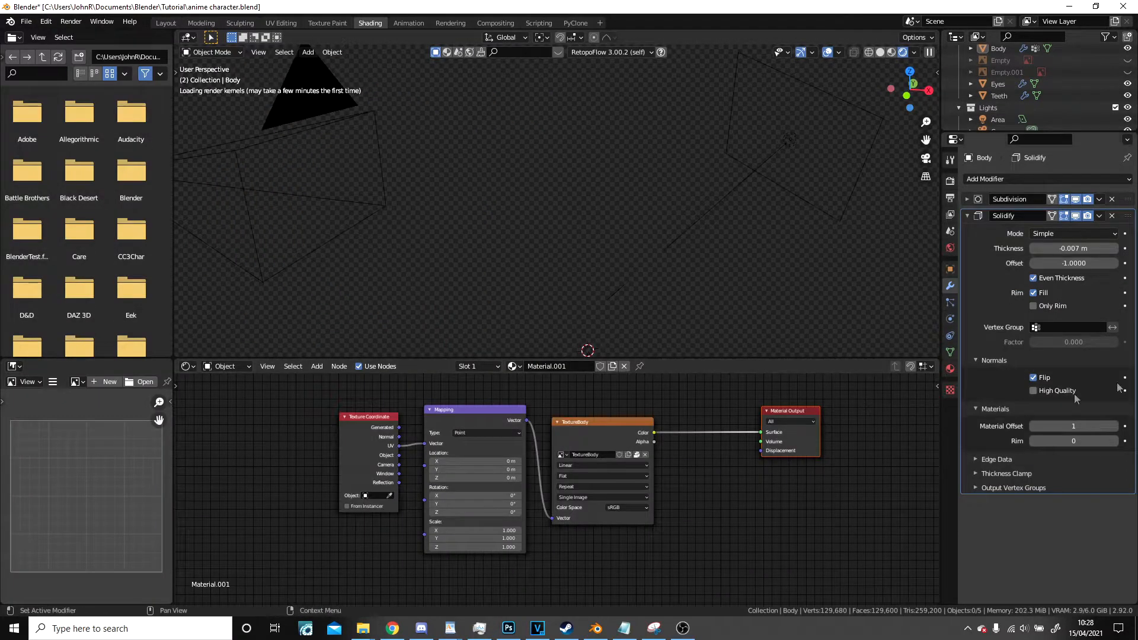
left_click(950, 368)
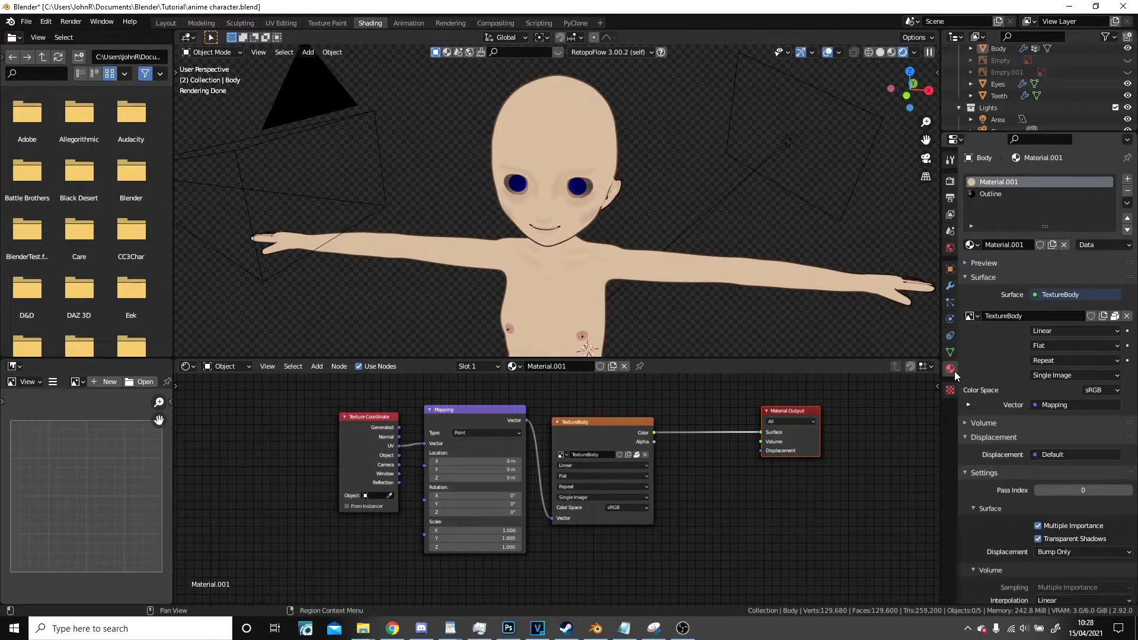
left_click(994, 195)
scroll(457, 452, "down", 1)
scroll(440, 468, "up", 2)
scroll(440, 463, "down", 2)
scroll(450, 474, "up", 3)
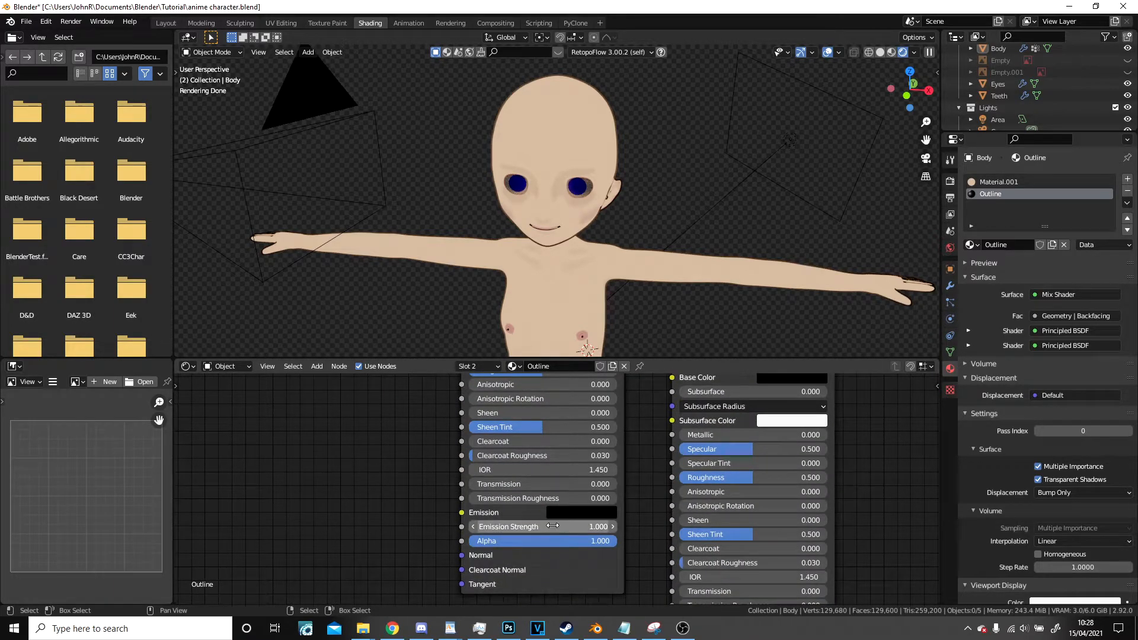
scroll(569, 468, "down", 2)
scroll(524, 449, "down", 2)
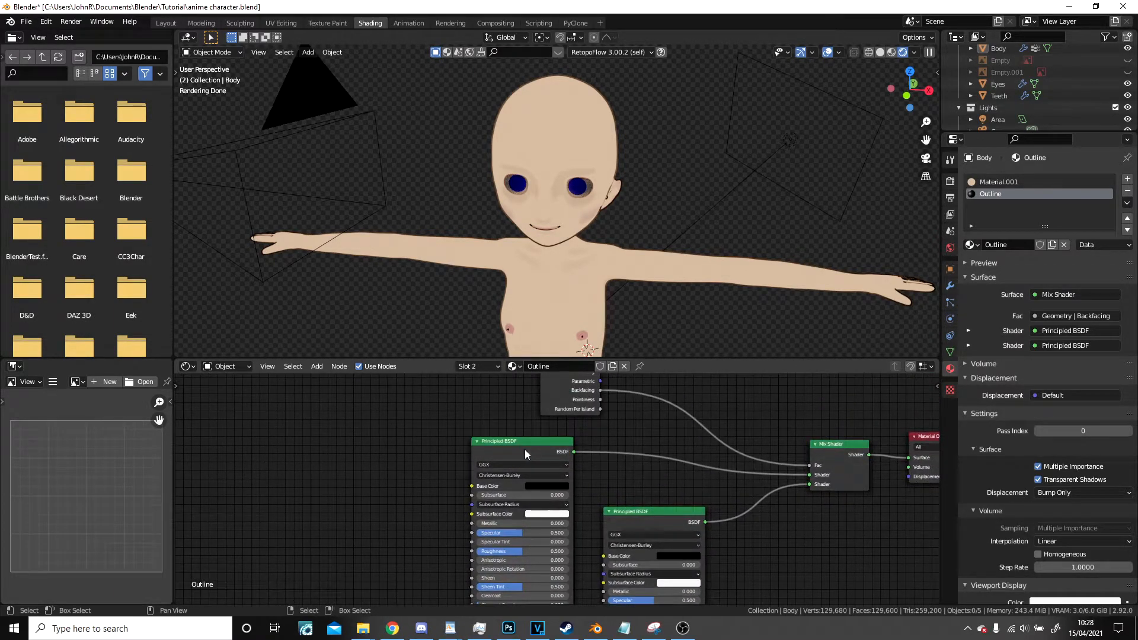
Replace the Principled BSDF feeding the Mix Shader's first shader input with an Emission node.
scroll(703, 483, "down", 3)
scroll(685, 472, "up", 4)
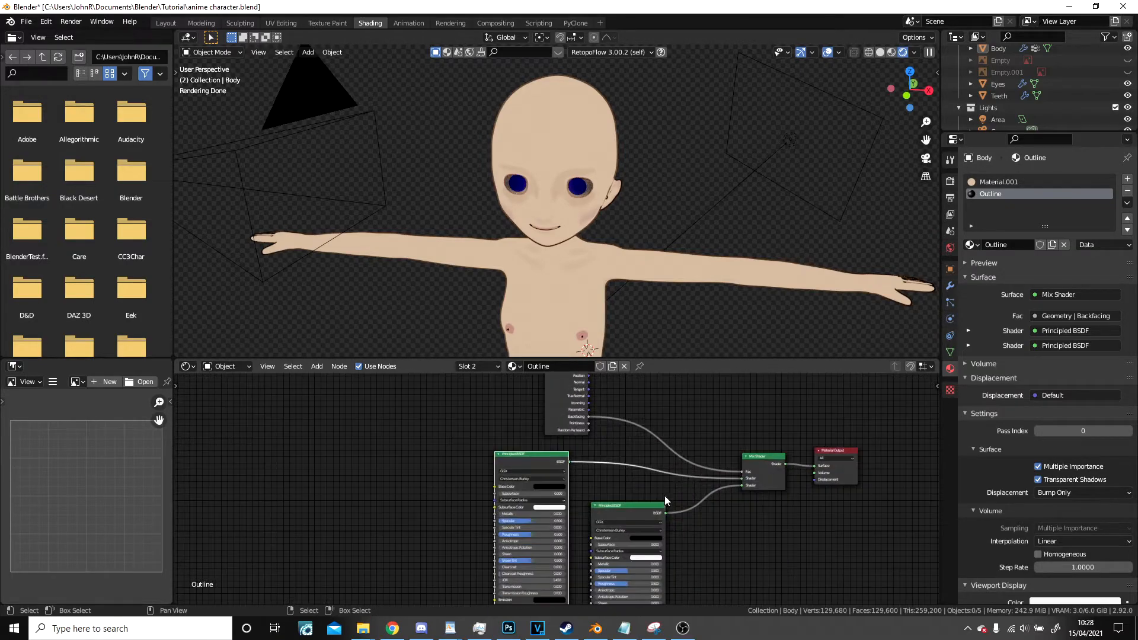
key("x")
key("shift+a")
left_click(472, 386)
type("emi")
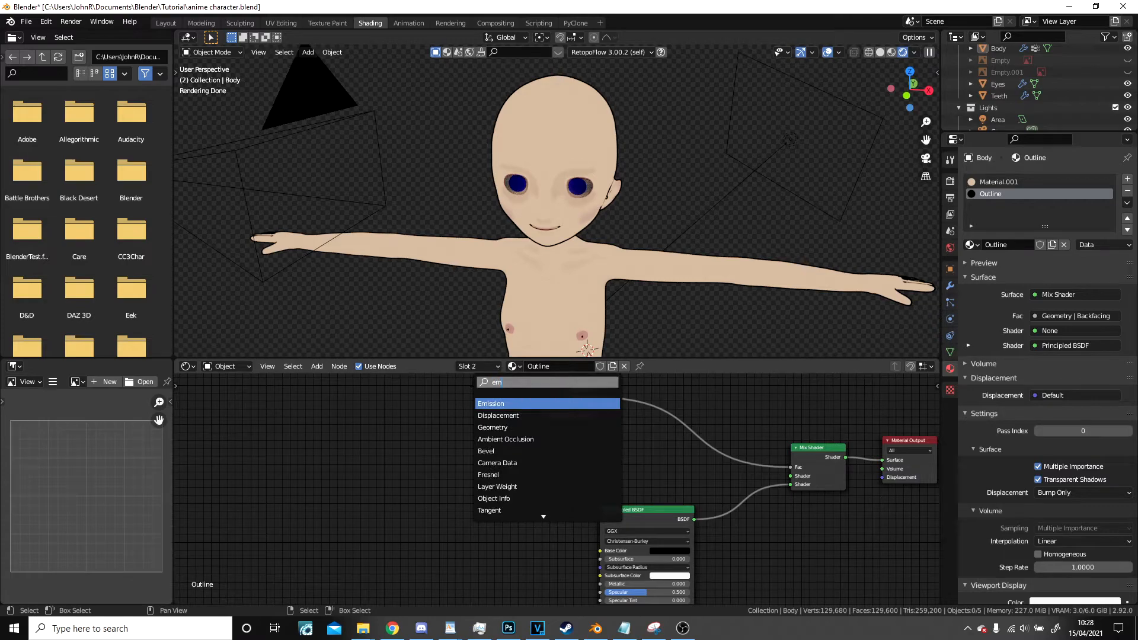
left_click(492, 401)
left_click(503, 470)
left_click_drag(534, 468, 790, 477)
Set the Emission node's color to black and check the outline on the head through the camera.
left_click(526, 479)
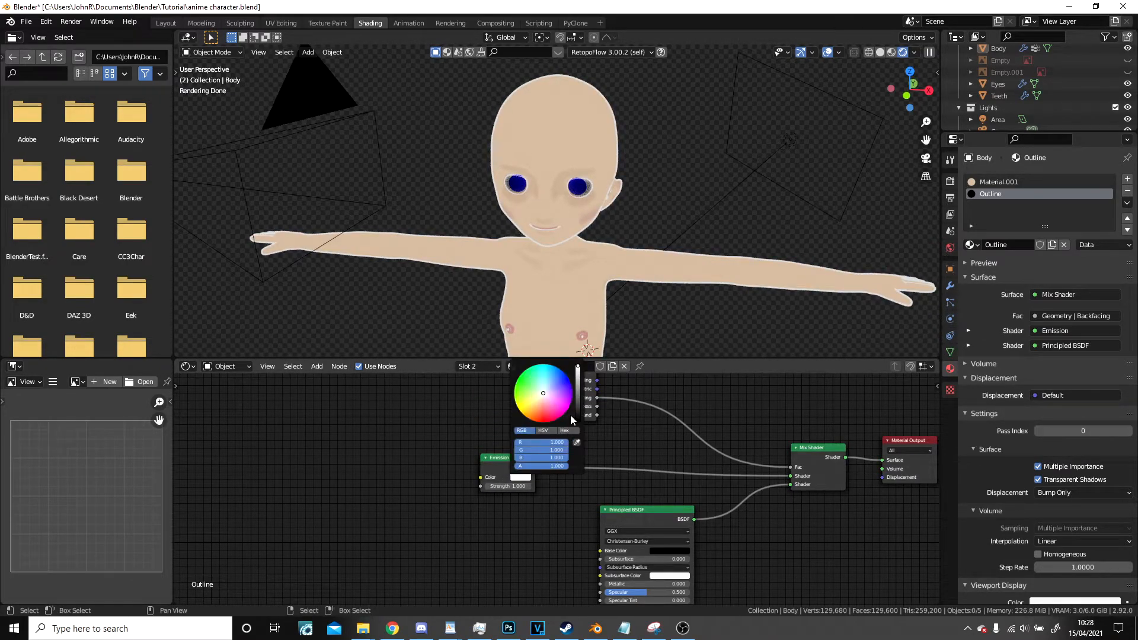
left_click_drag(578, 415, 578, 422)
scroll(583, 218, "up", 4)
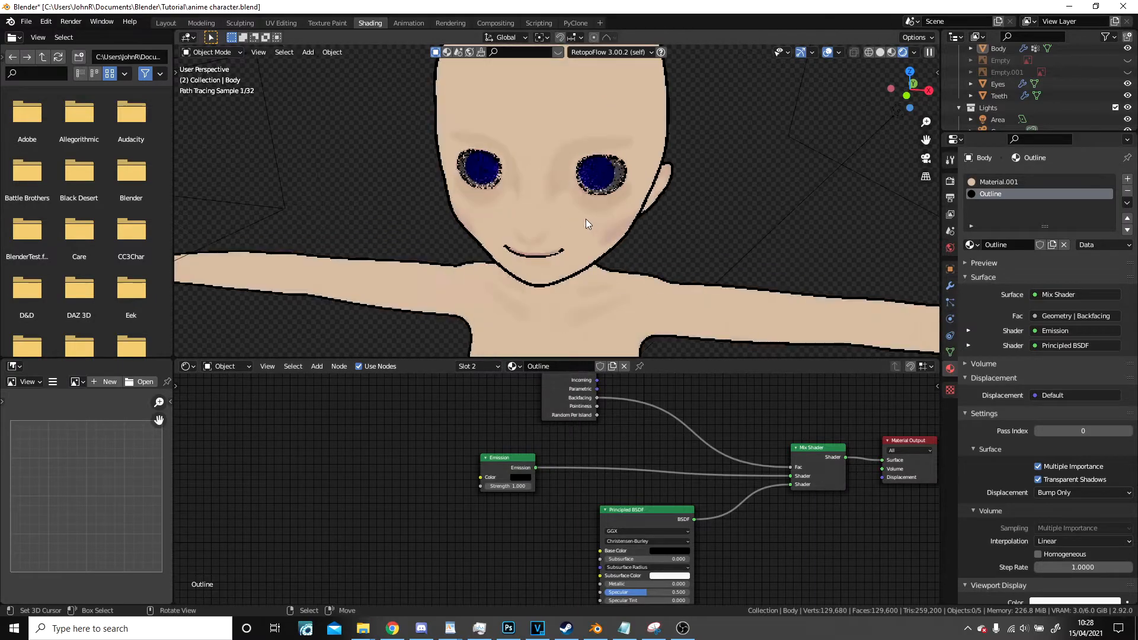
middle_click_drag(658, 230, 720, 225)
key("KP_0")
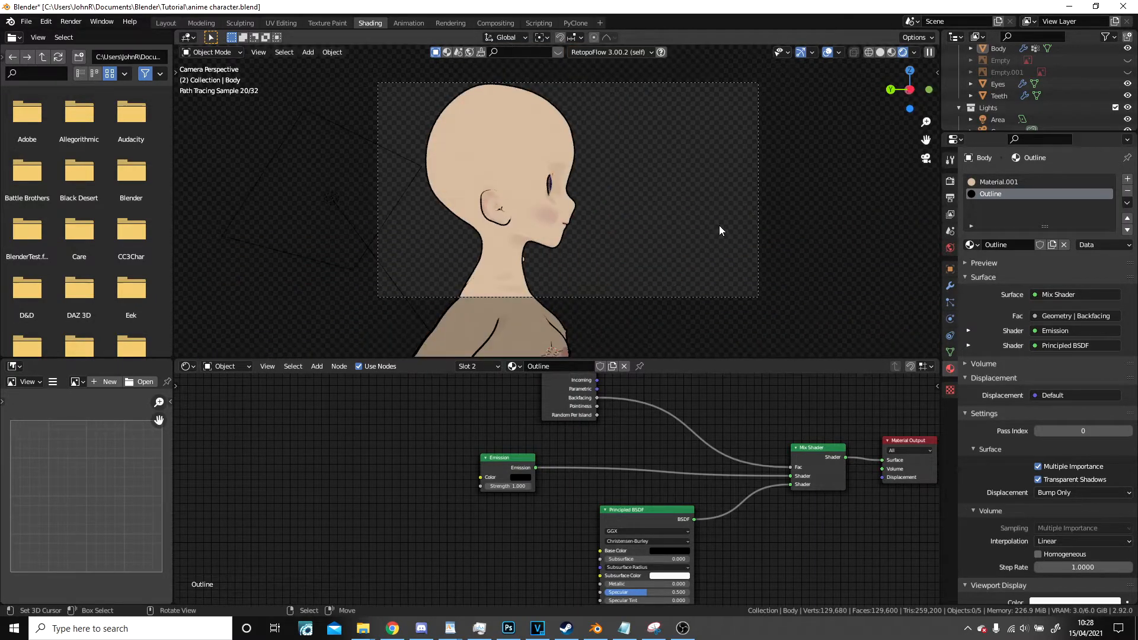
scroll(720, 225, "up", 4)
scroll(720, 226, "up", 3)
scroll(720, 227, "down", 5)
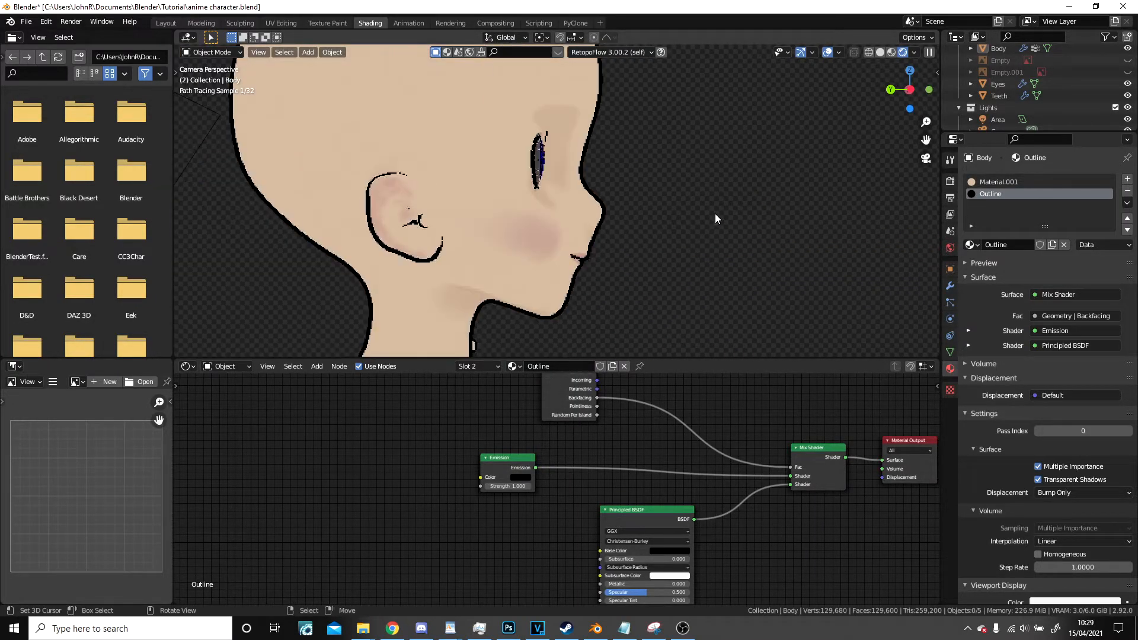
scroll(550, 524, "up", 3)
Try a much higher Emission strength, cancel it, and examine the outline closely around the nose, chin and neck.
left_click_drag(479, 485, 534, 485)
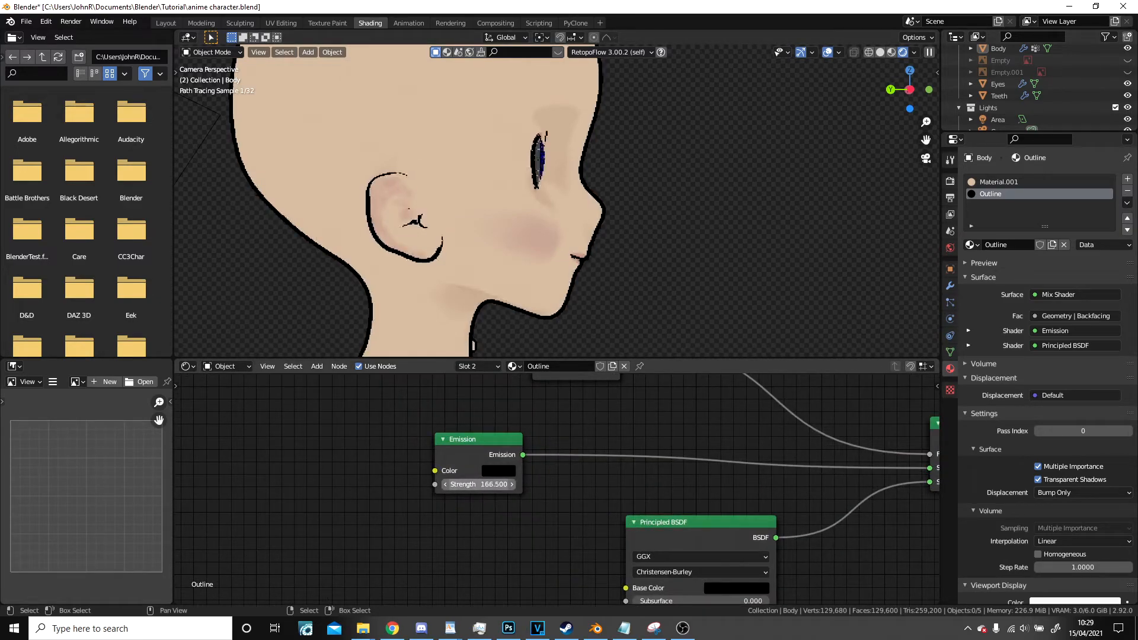
right_click(479, 484)
scroll(644, 247, "up", 5)
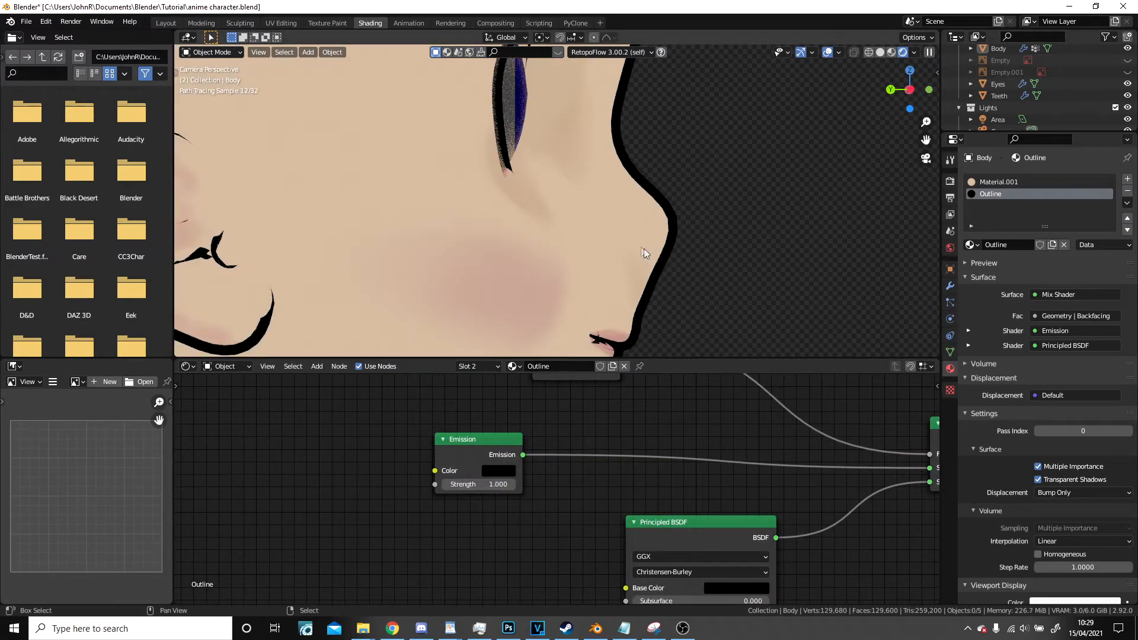
middle_click_drag(644, 248, 591, 137, "shift")
scroll(585, 217, "up", 3)
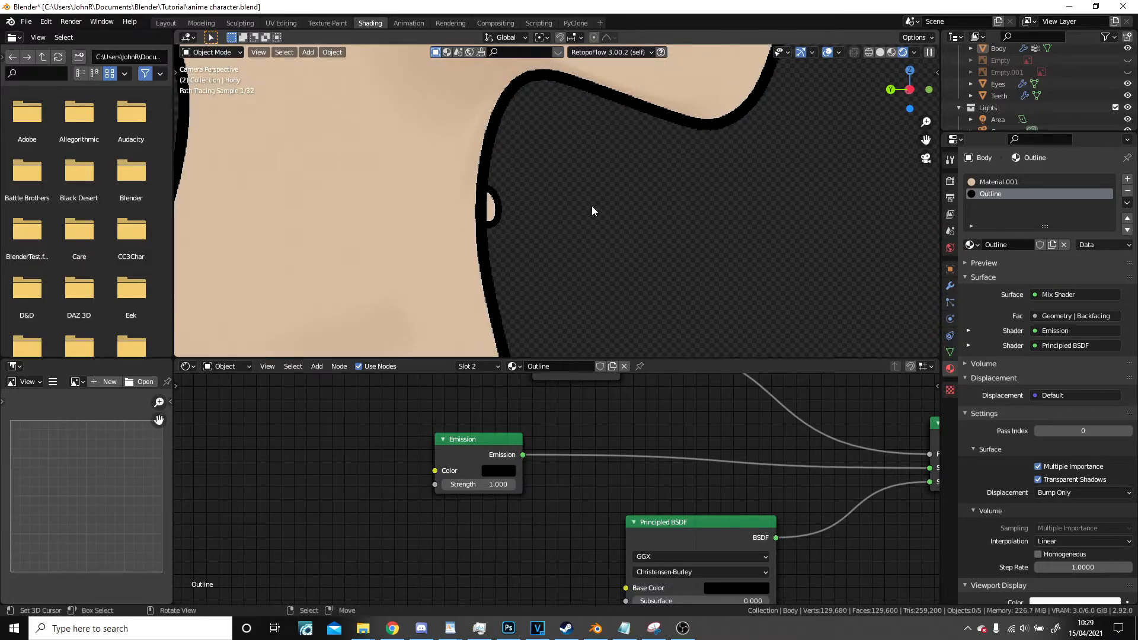
scroll(592, 208, "up", 2)
scroll(437, 202, "down", 5)
scroll(605, 231, "down", 4)
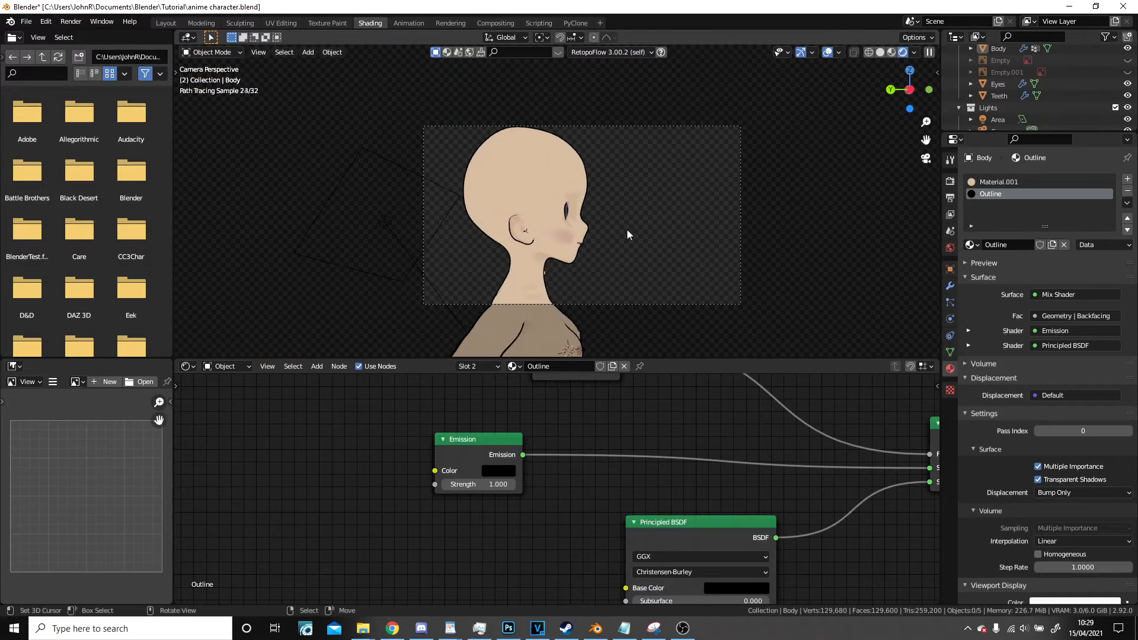
scroll(582, 207, "up", 3)
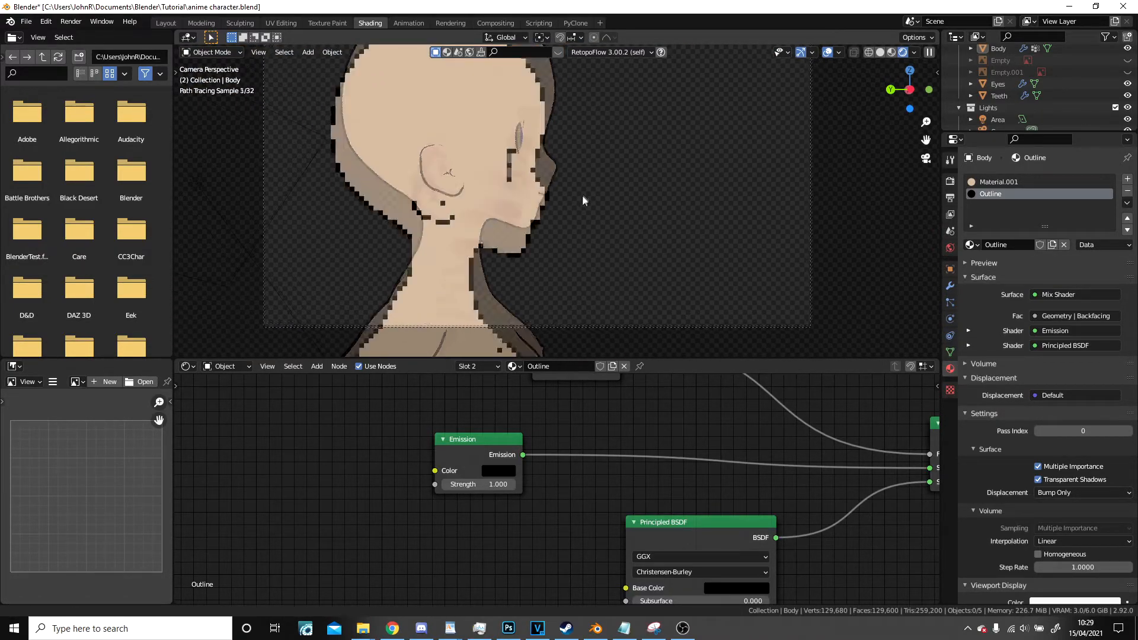
Show the body's Solidify modifier settings and walk the camera around to a three-quarter front view of the face.
left_click(950, 286)
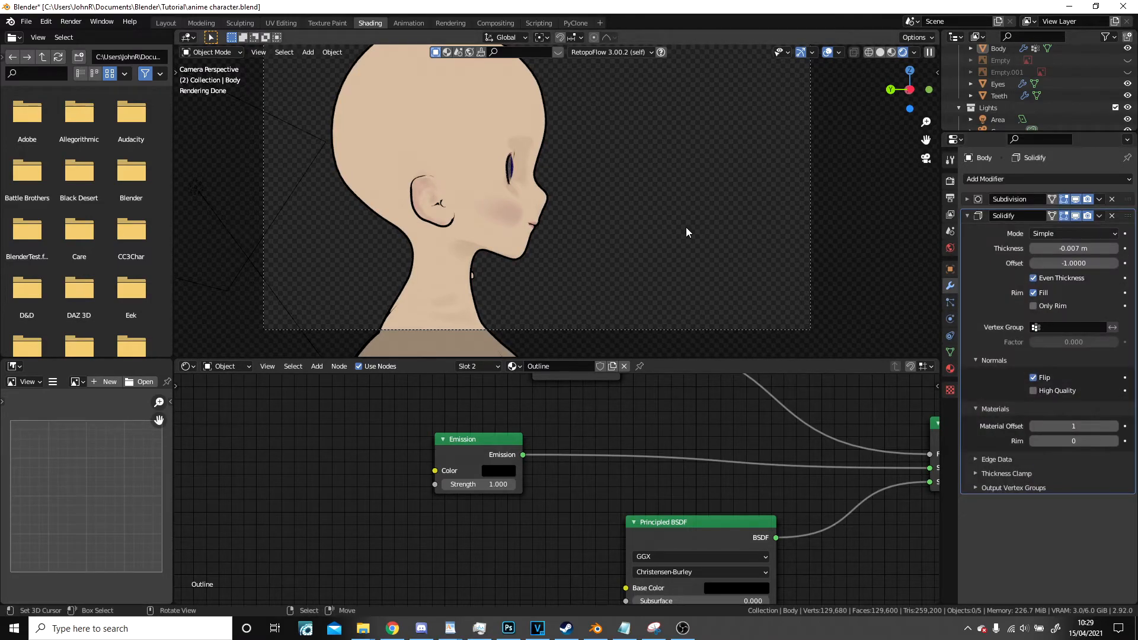
key("shift+grave")
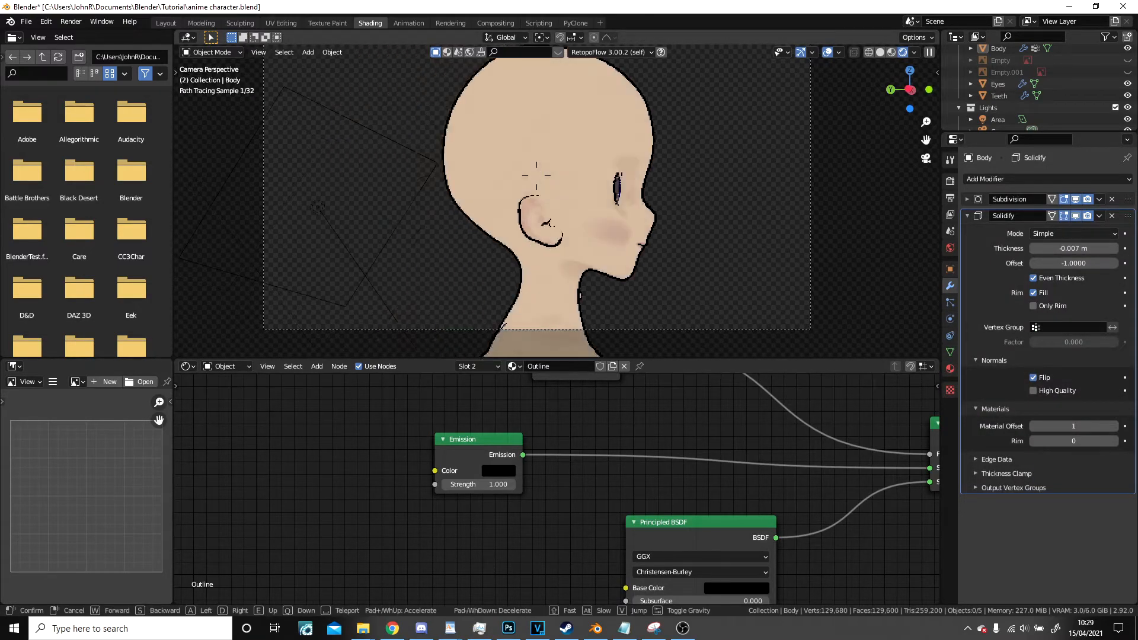
key("w")
key("d")
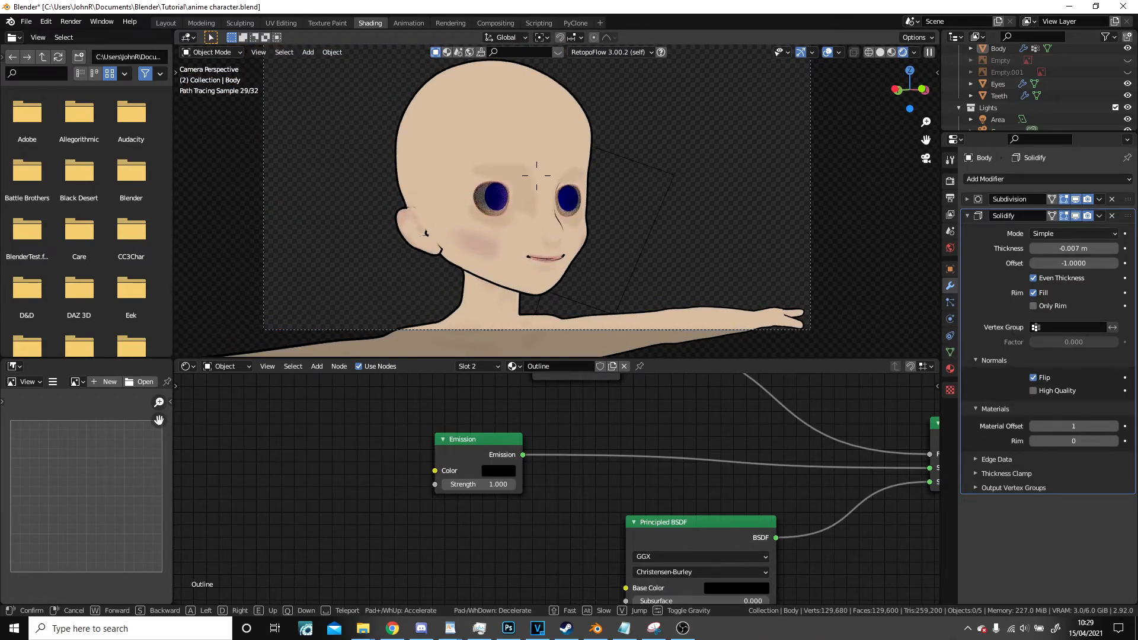
left_click(421, 171)
Examine the eye edges closely for the outline, and walk the camera around to a three-quarter side view of the head.
scroll(422, 171, "up", 4)
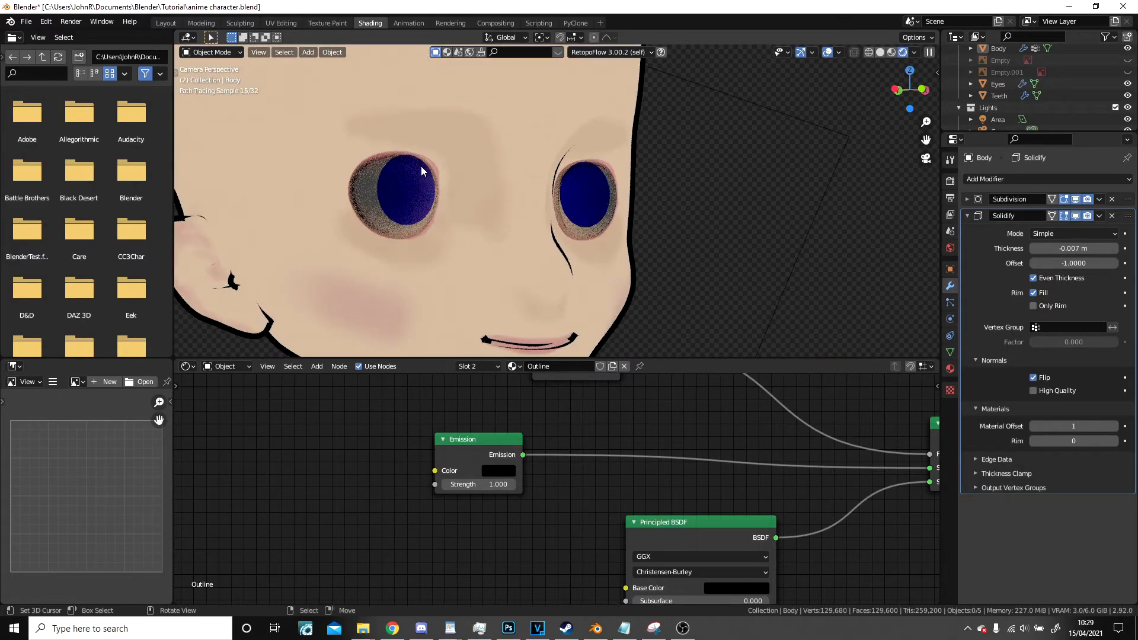
scroll(421, 171, "up", 5)
middle_click_drag(418, 173, 702, 224, "shift")
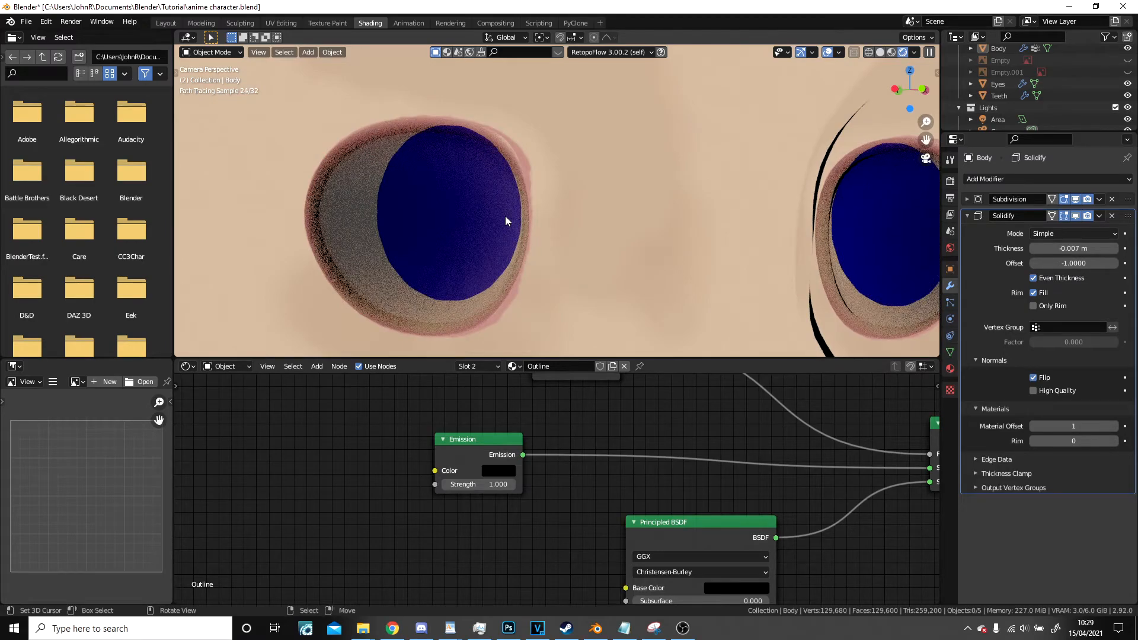
scroll(505, 221, "up", 4)
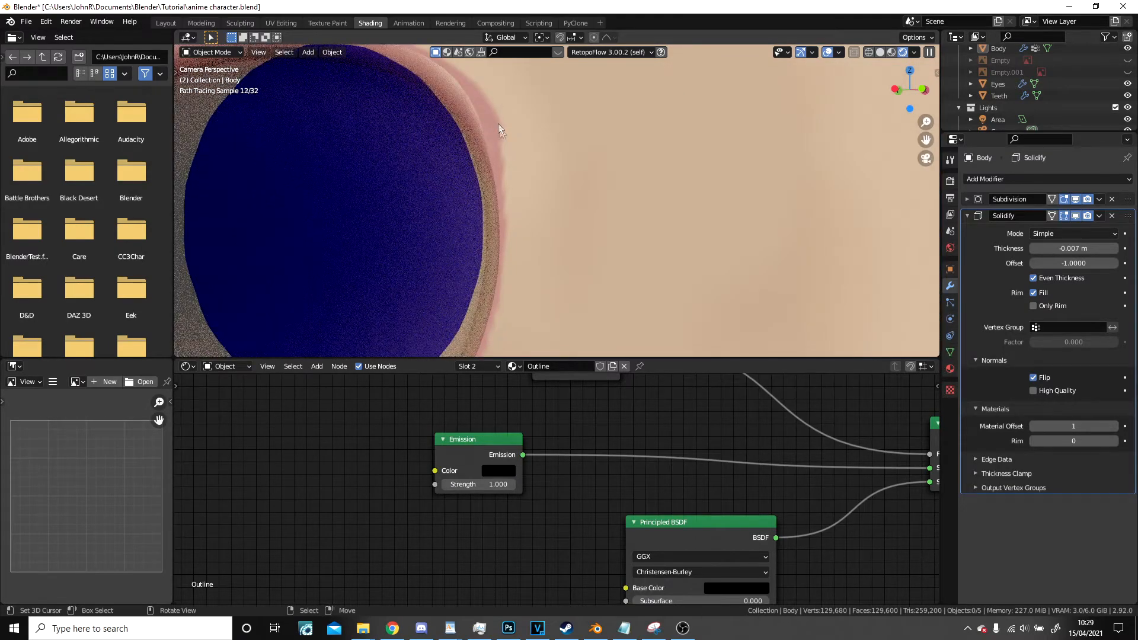
scroll(499, 233, "down", 8)
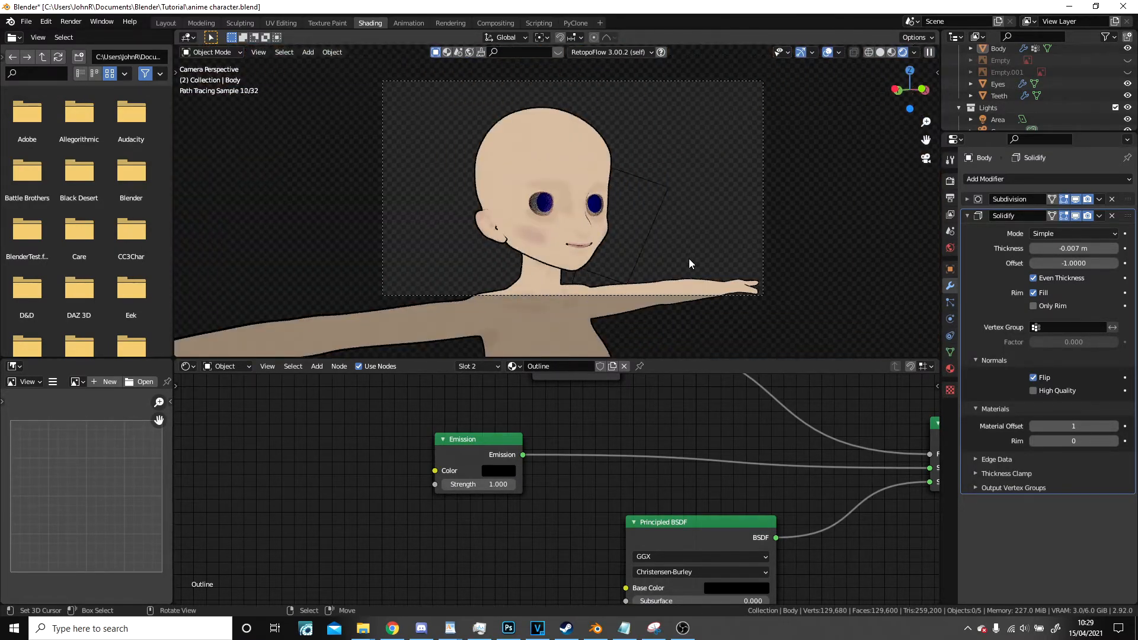
key("shift+grave")
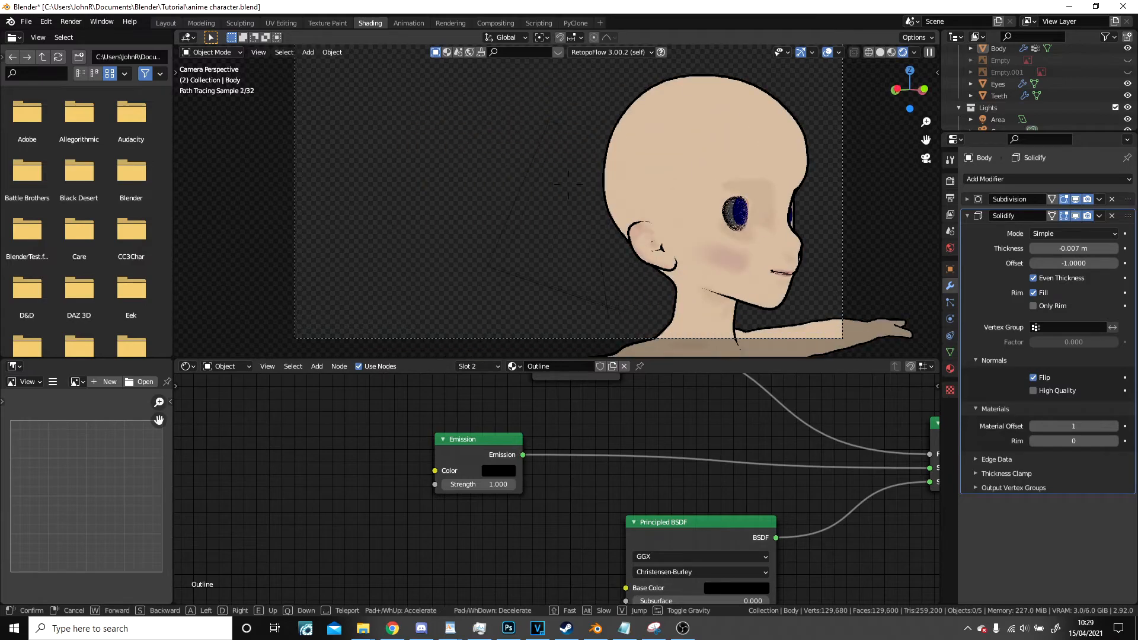
left_click(557, 206)
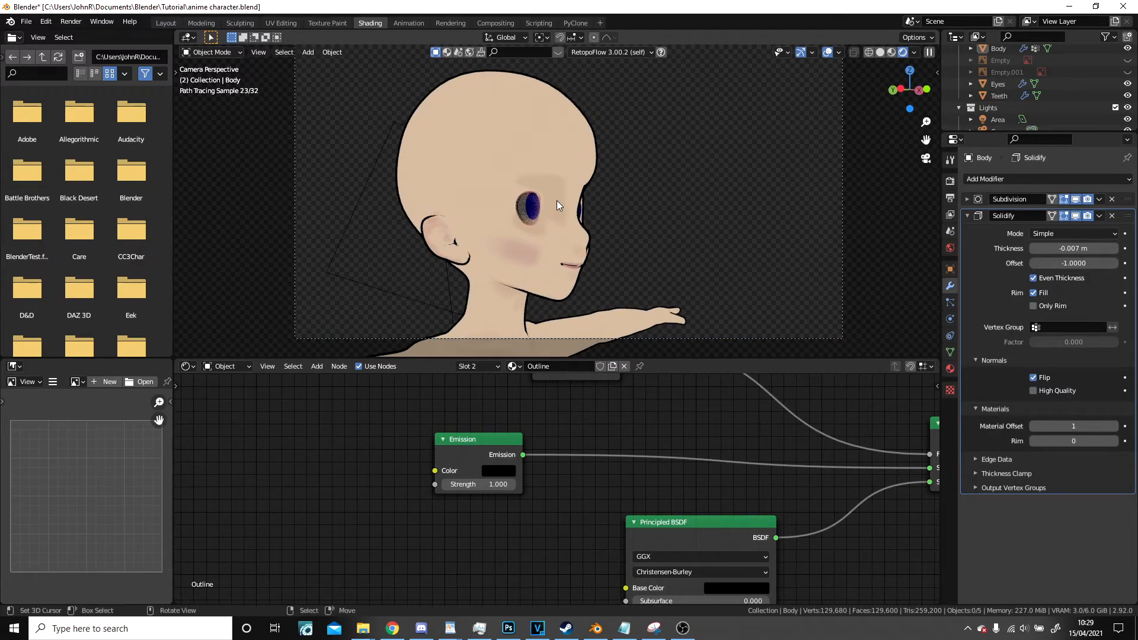